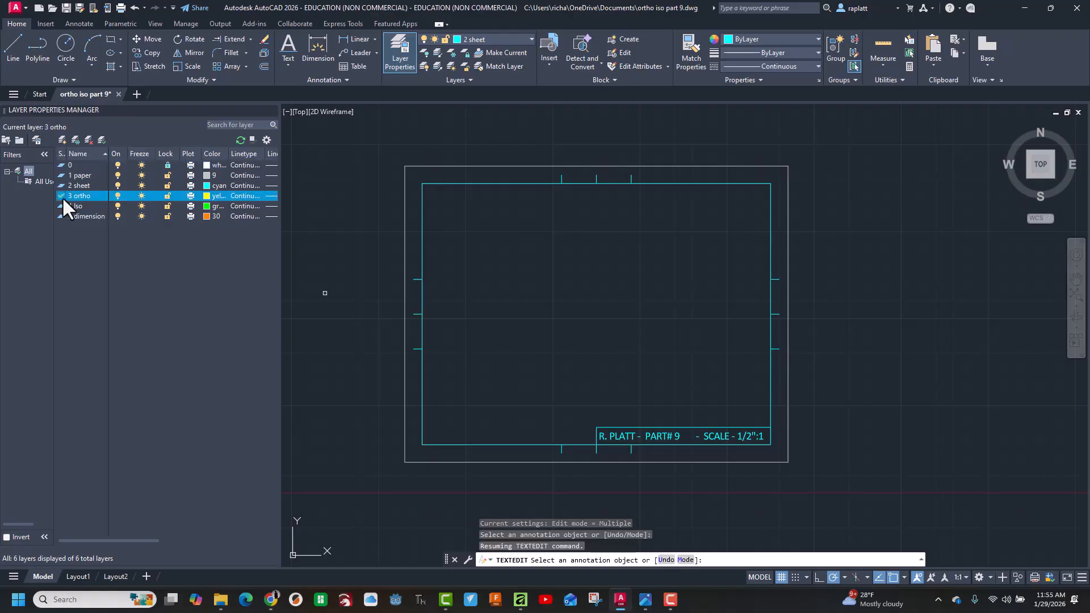
# Draw two horizontal lines across the sheet border, joining the upper pair and the lower pair of side tick marks.
pyautogui.click(12, 36)
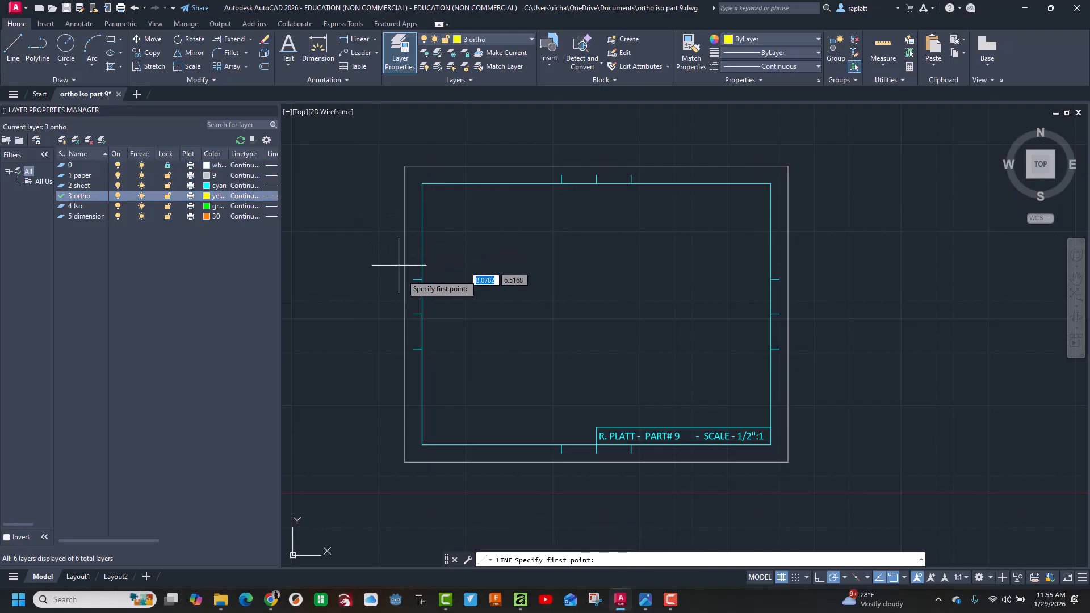
pyautogui.click(423, 279)
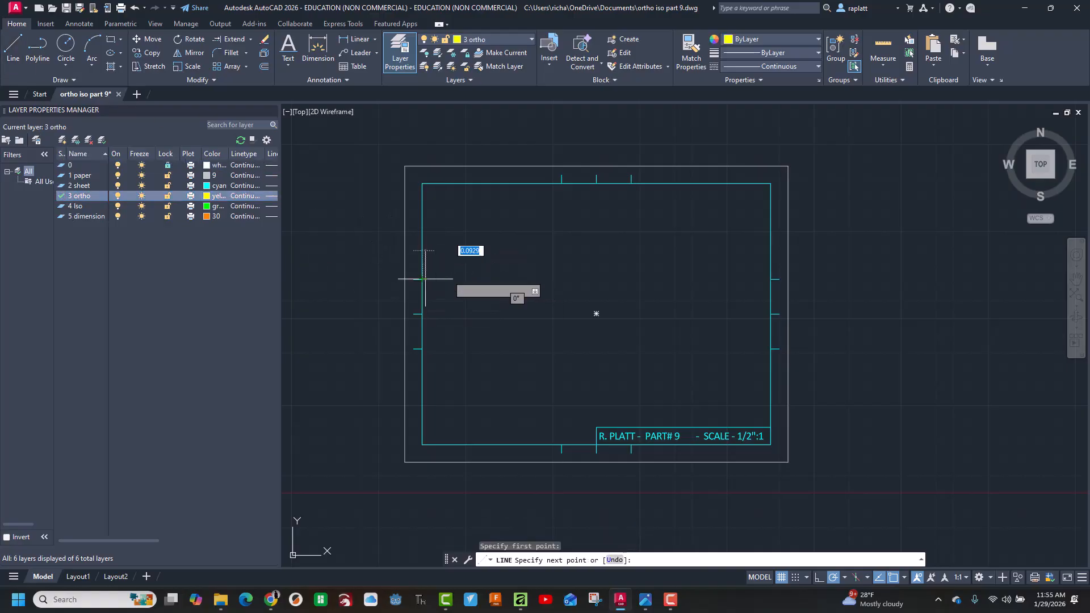
pyautogui.click(770, 279)
pyautogui.press('Escape')
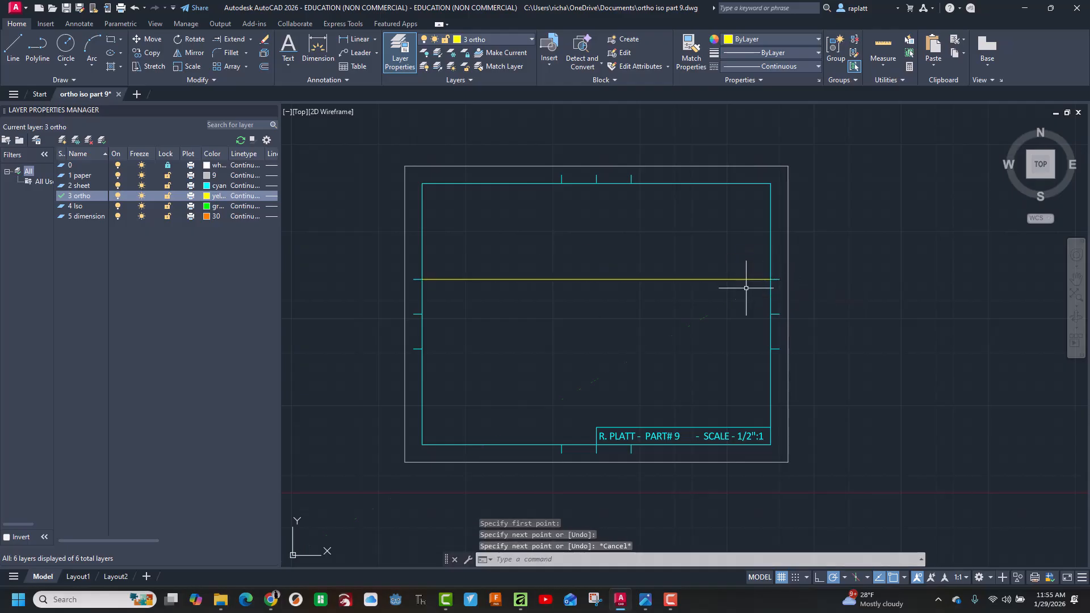
pyautogui.press('Return')
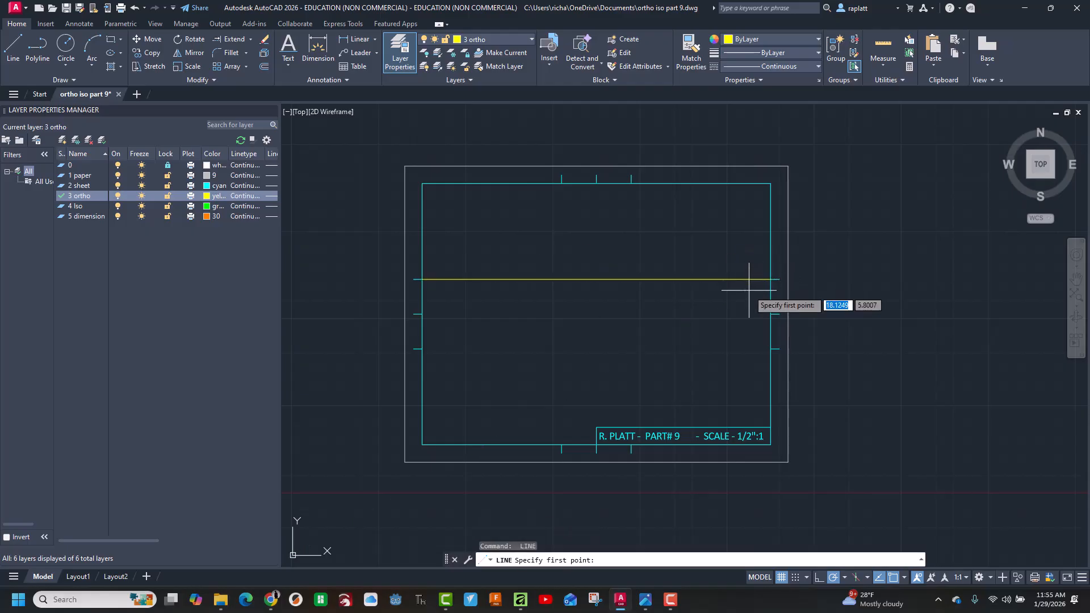
pyautogui.click(422, 349)
pyautogui.click(770, 349)
pyautogui.press('Return')
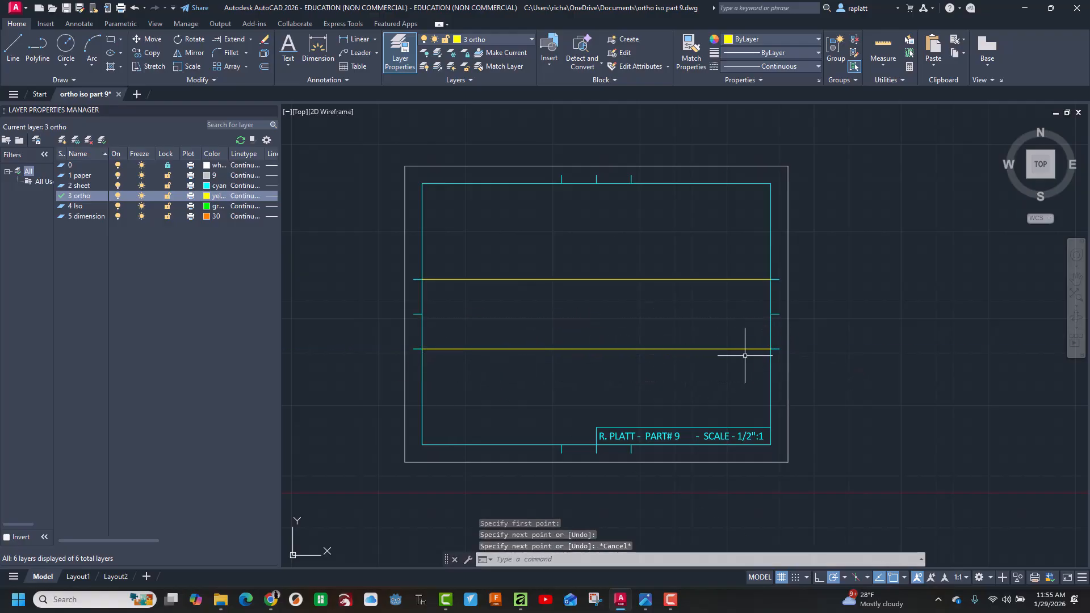
# Draw two vertical lines from the outer top tick marks, the left one to the bottom border and the right one ending just above the title block.
pyautogui.press('Return')
pyautogui.click(562, 183)
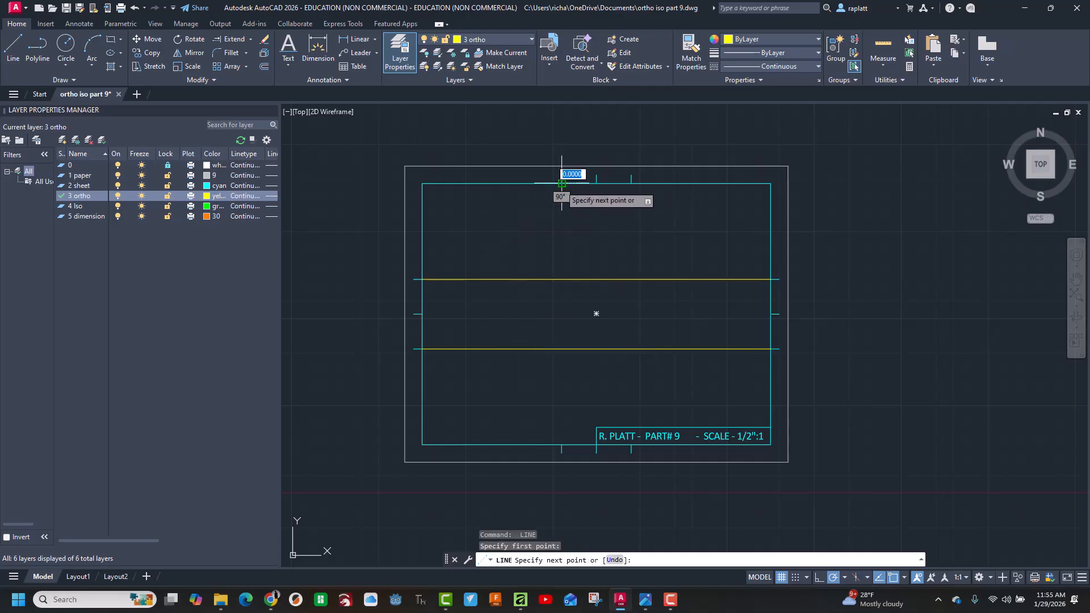
pyautogui.click(562, 444)
pyautogui.press('Escape')
pyautogui.press('Return')
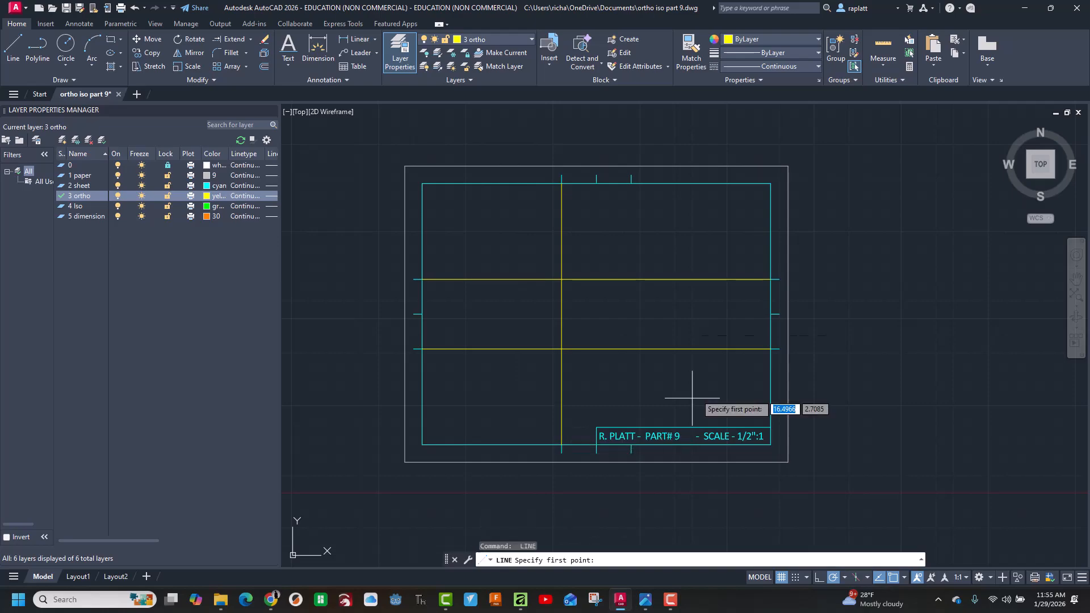
pyautogui.click(631, 183)
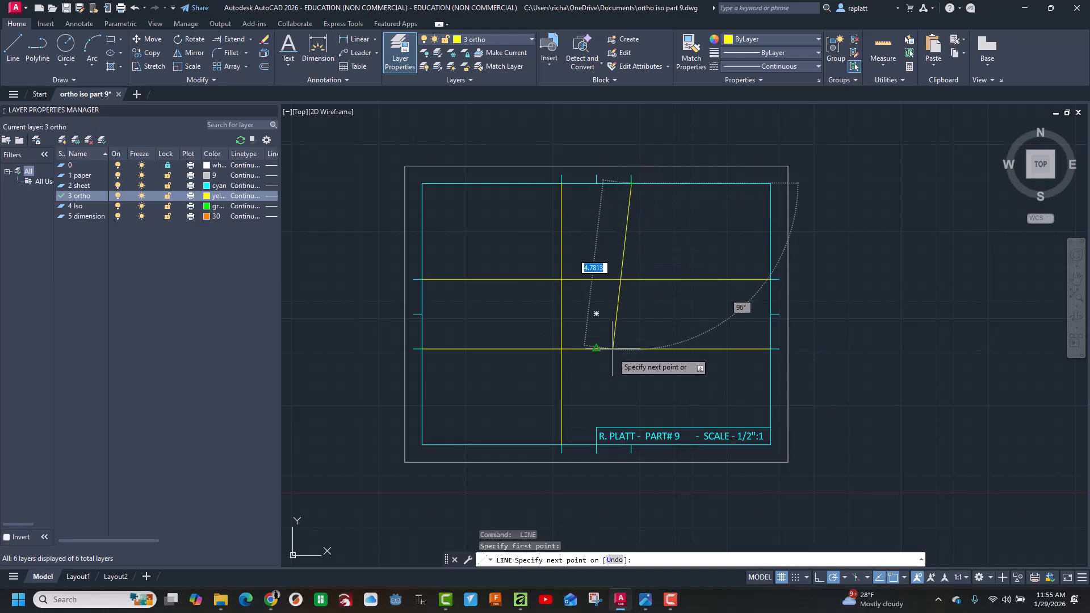
pyautogui.click(630, 421)
pyautogui.press('Escape')
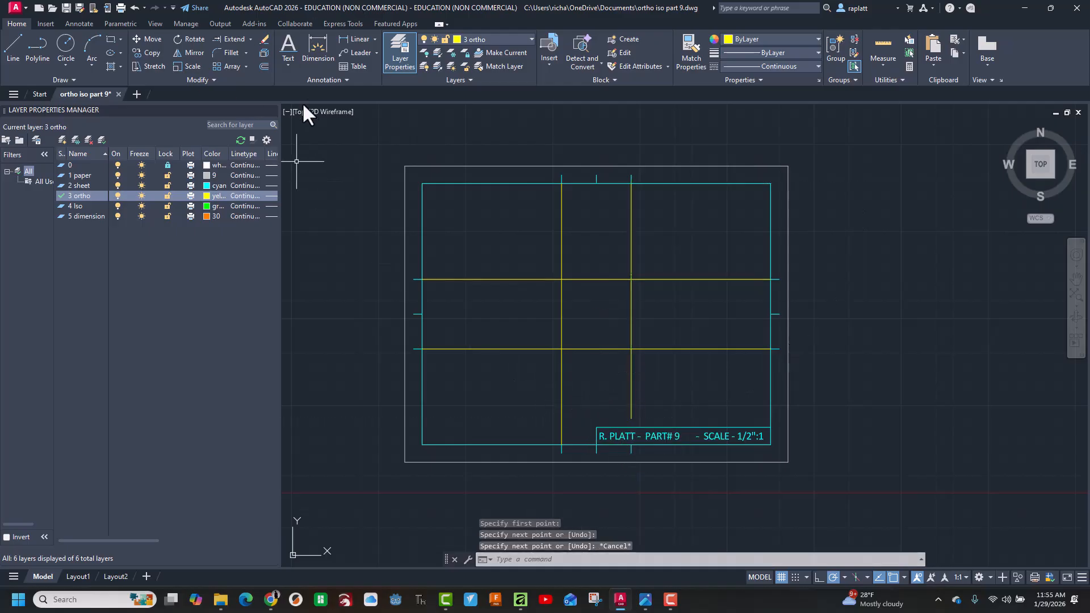
# Offset the left vertical line 2.5 to the left.
pyautogui.click(266, 65)
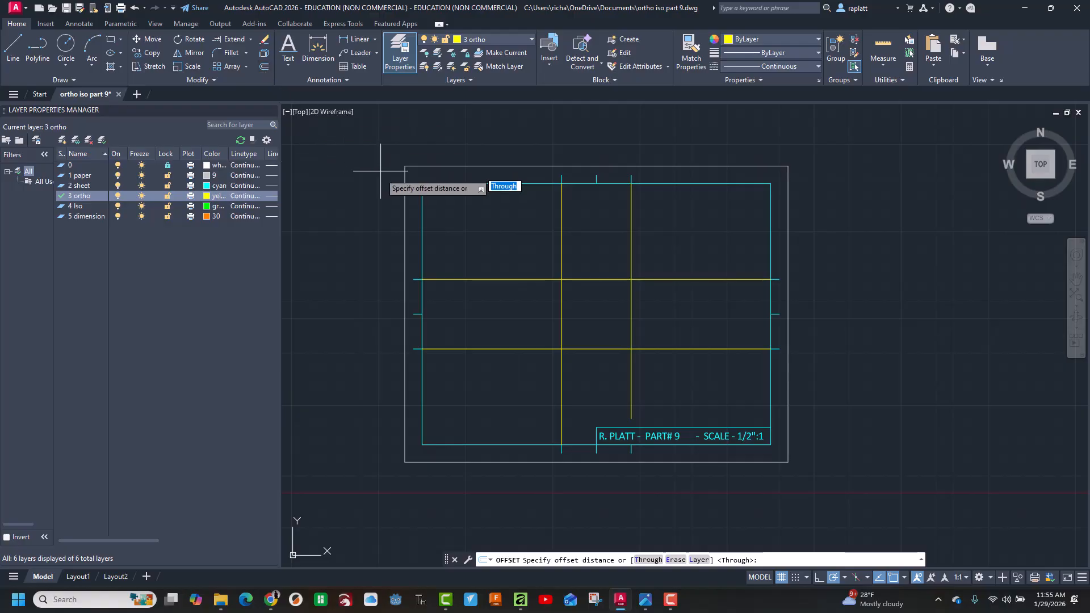
pyautogui.press('Return')
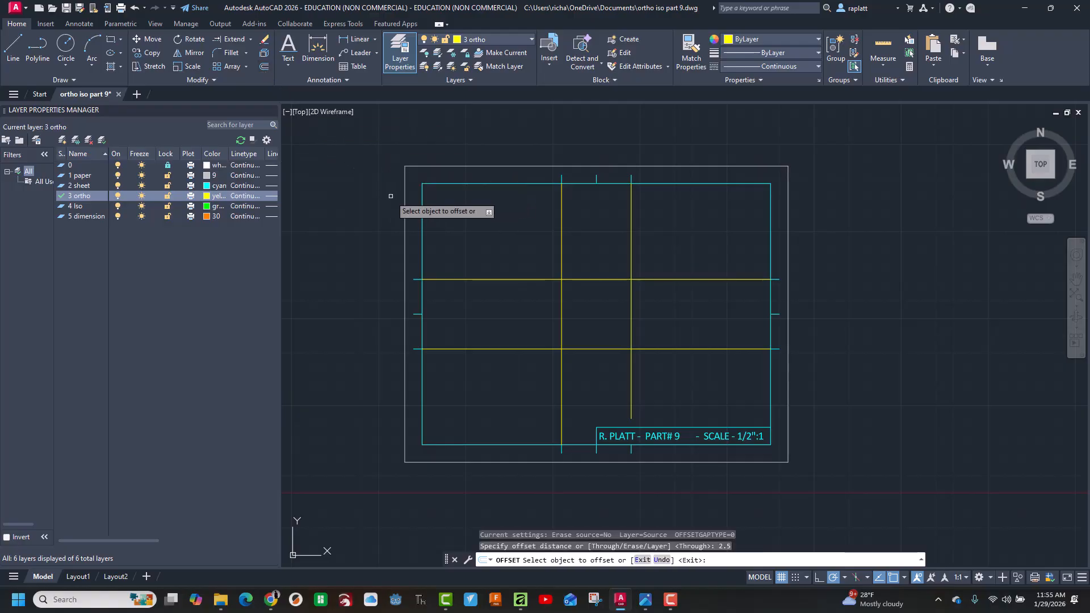
pyautogui.click(561, 241)
pyautogui.click(521, 241)
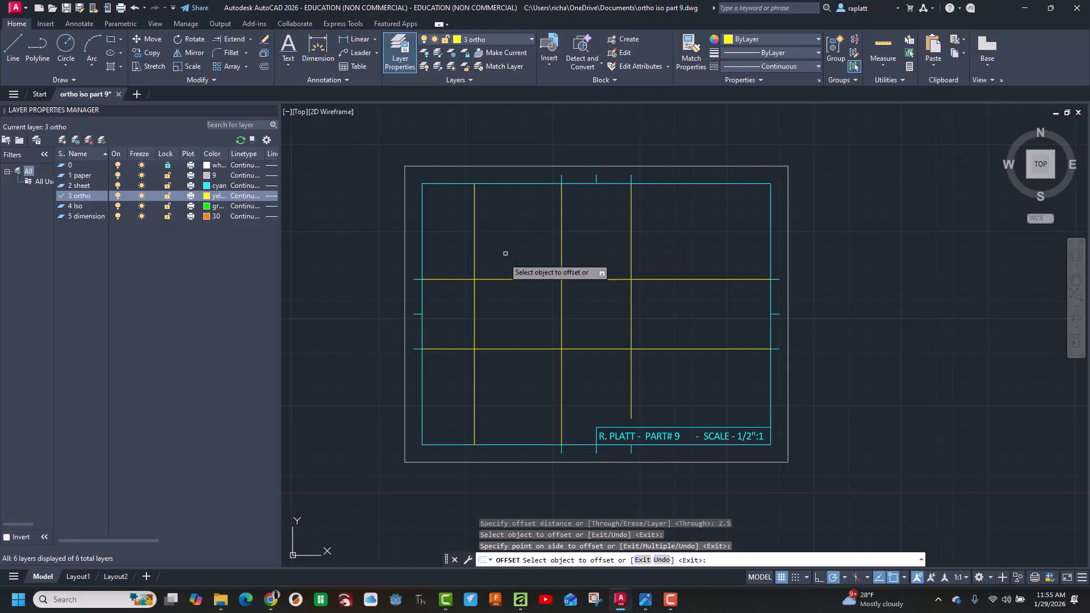
pyautogui.press('Escape')
# Offset the lower horizontal line 1.25 downward.
pyautogui.press('Return')
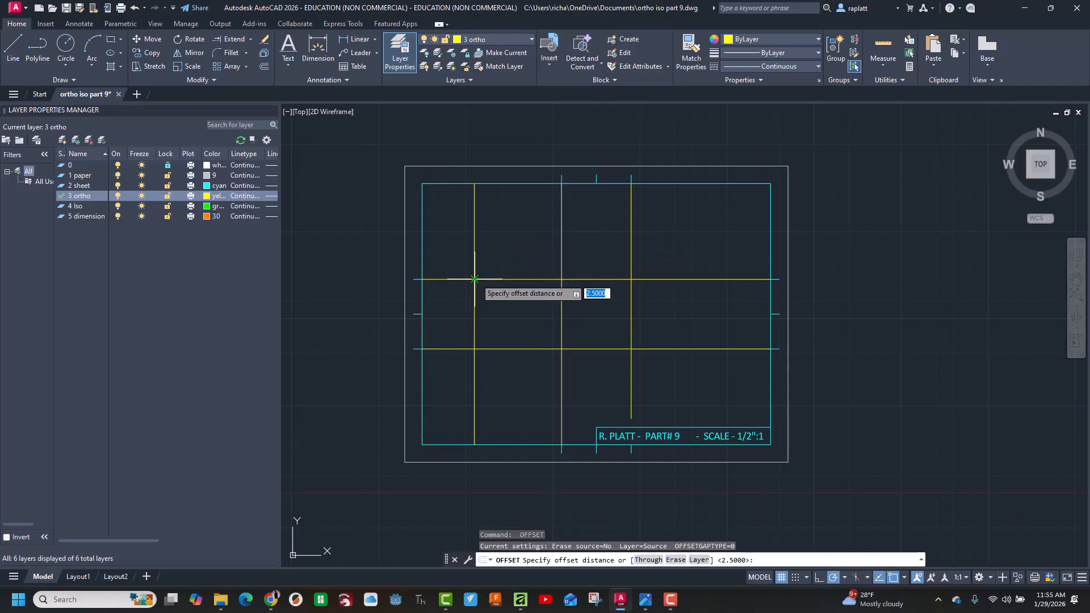
pyautogui.write('1.25')
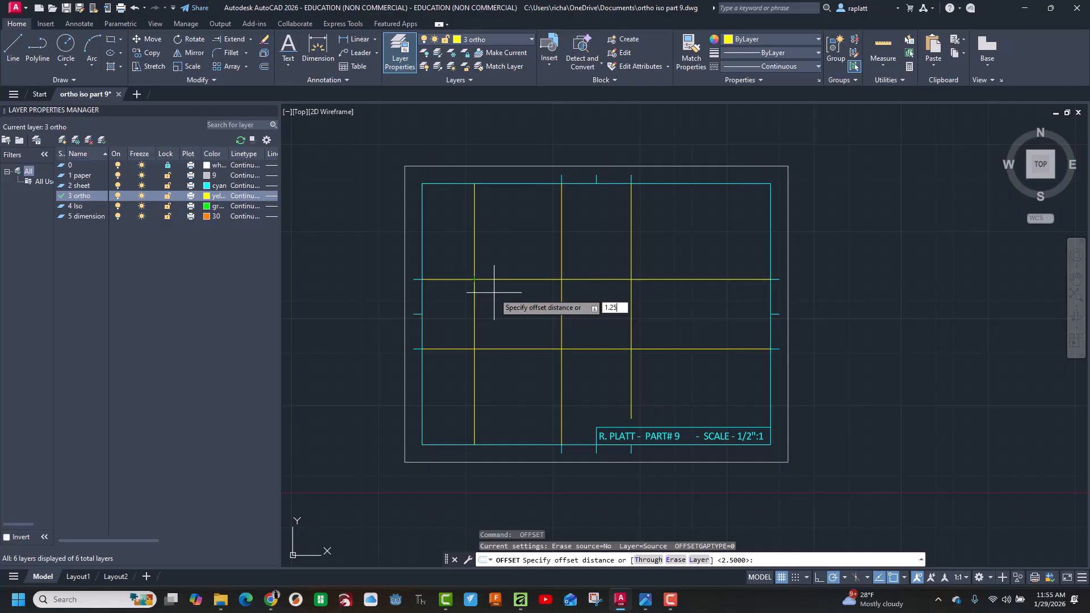
pyautogui.press('Return')
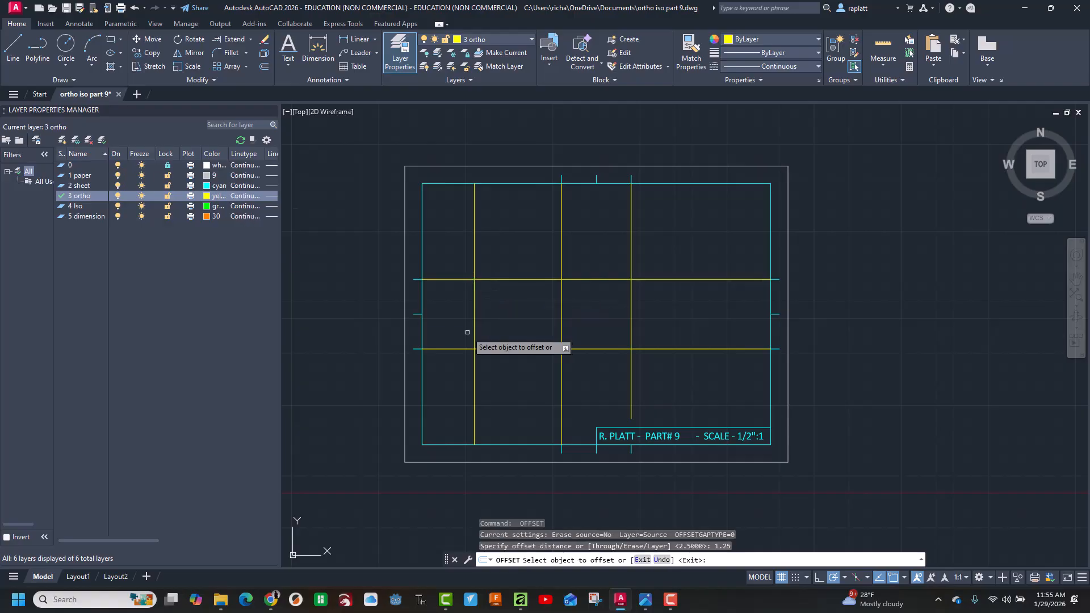
pyautogui.click(503, 349)
pyautogui.click(495, 384)
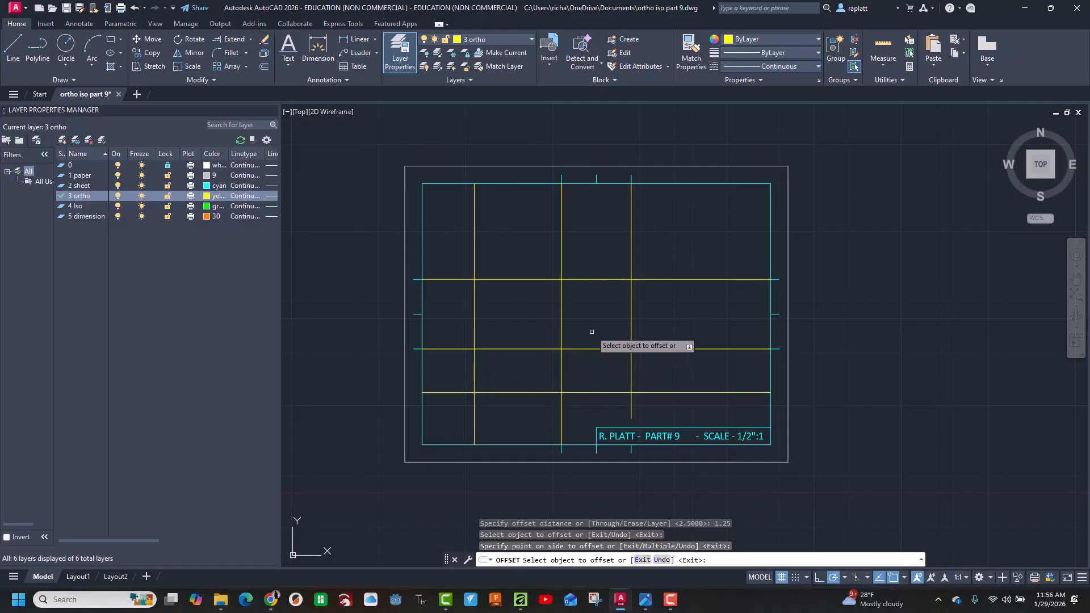
pyautogui.press('Escape')
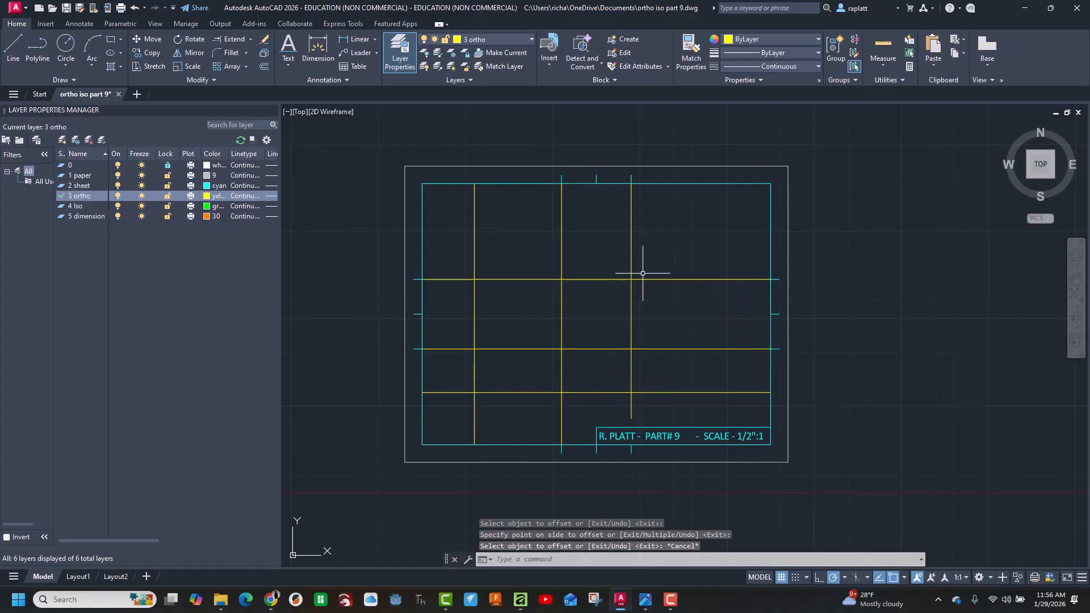
# Offset the right vertical line .75 to the right and the upper horizontal line .75 upward.
pyautogui.press('Return')
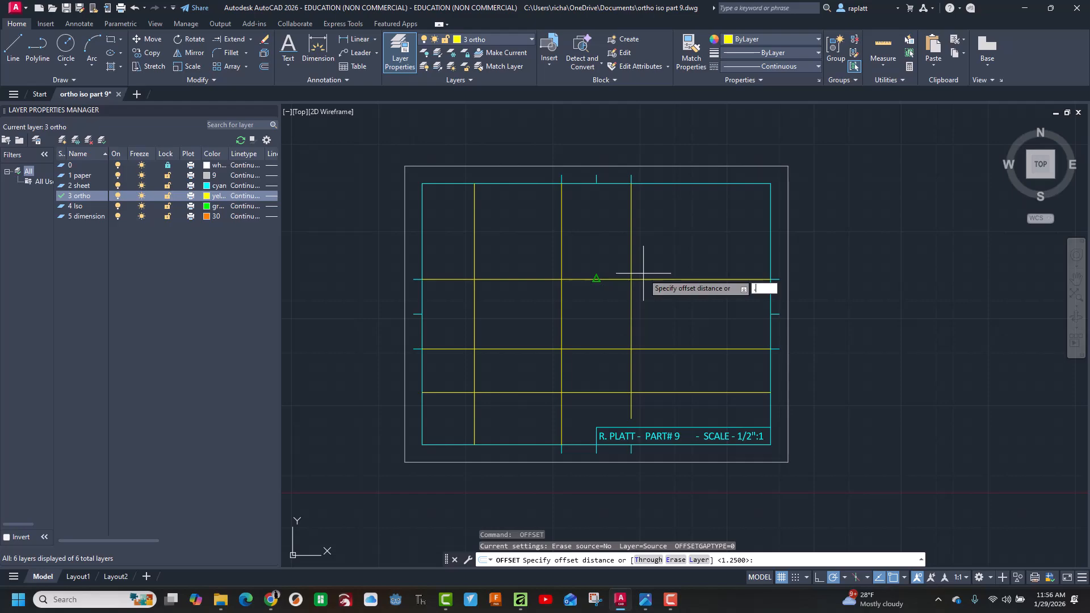
pyautogui.press('Return')
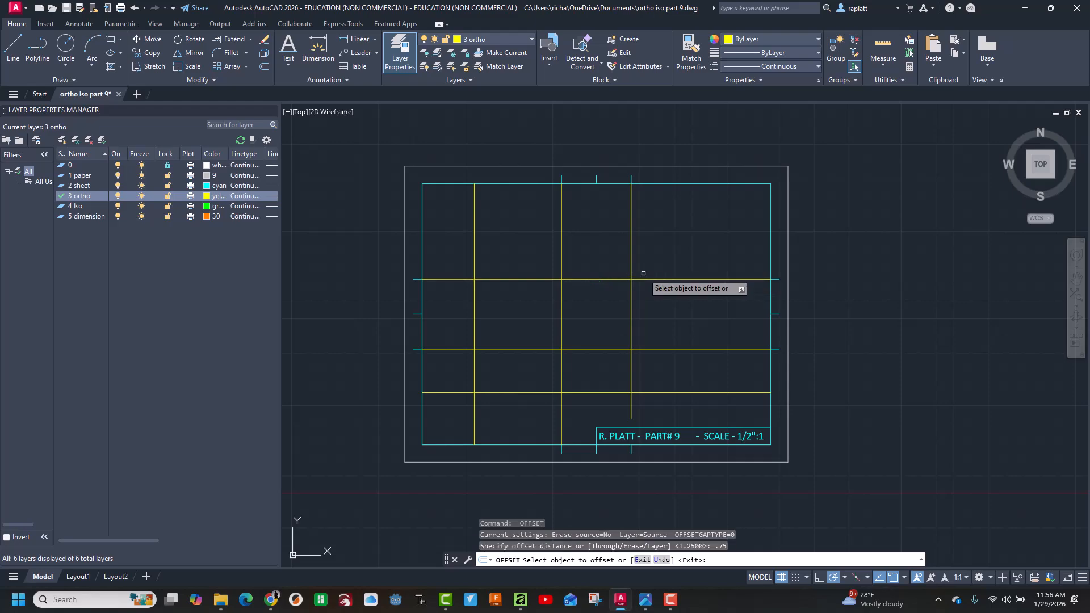
pyautogui.click(630, 307)
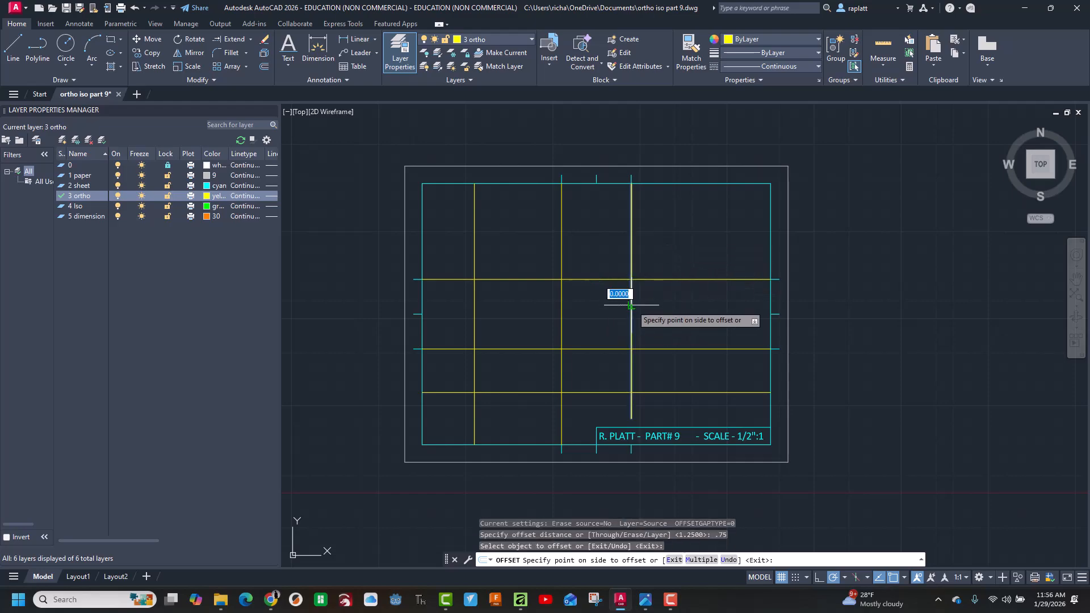
pyautogui.click(639, 307)
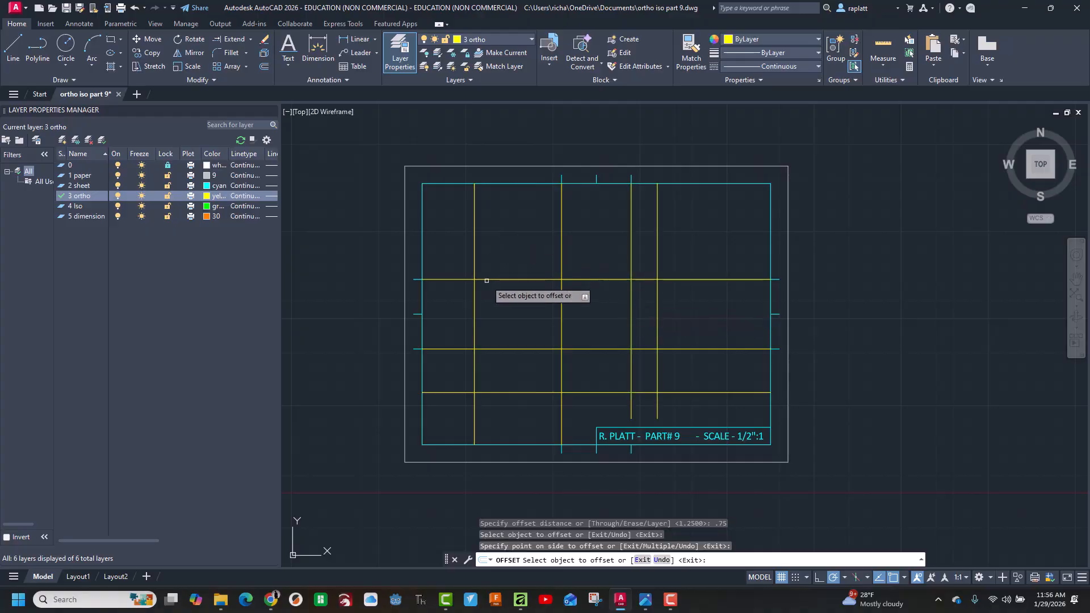
pyautogui.click(486, 279)
pyautogui.click(487, 235)
pyautogui.press('Escape')
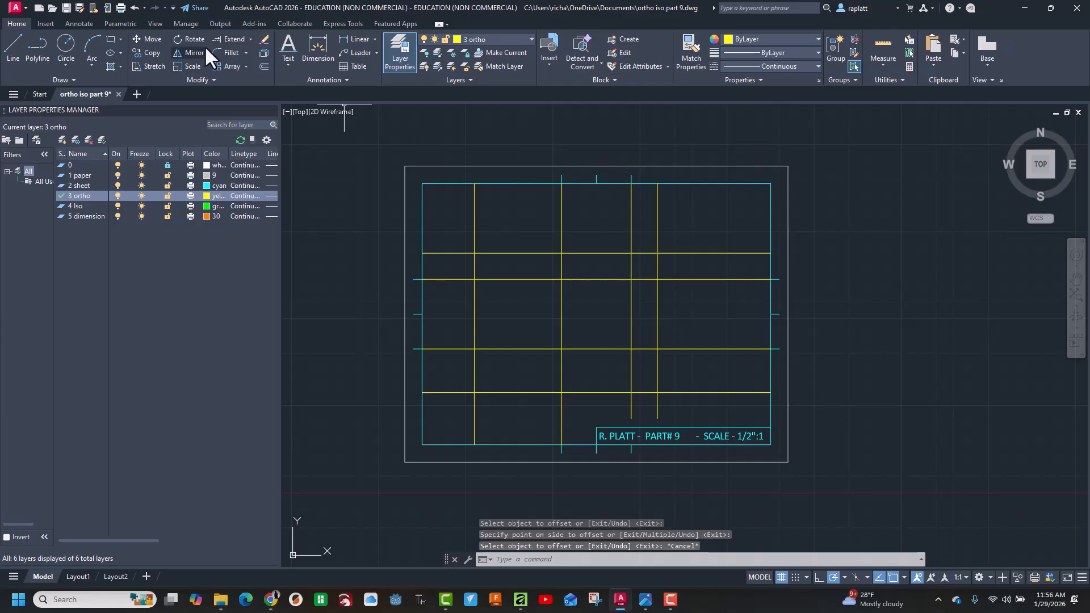
pyautogui.press('Escape')
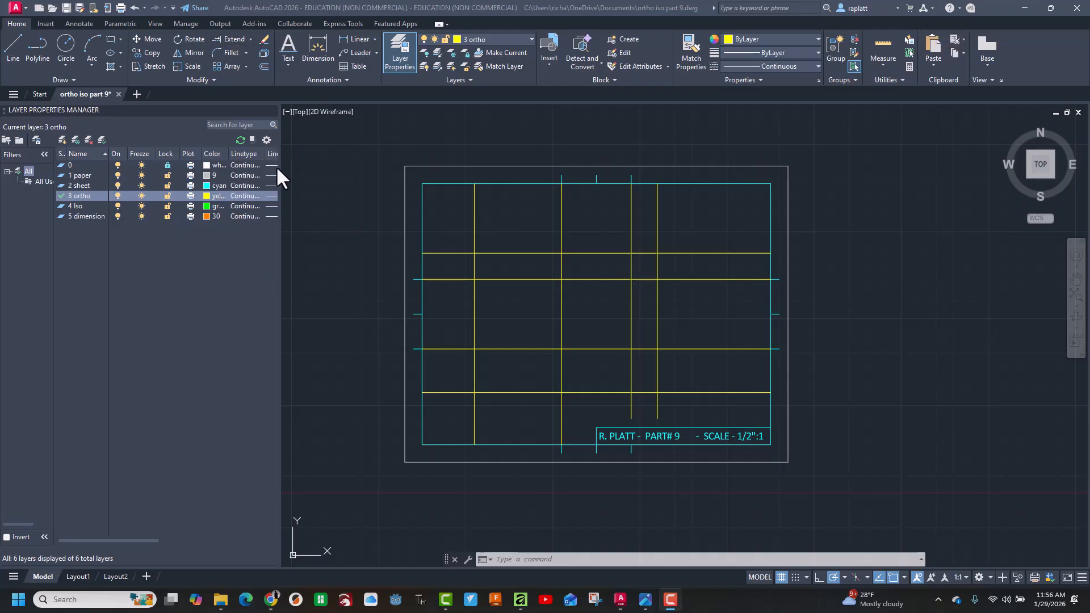
# Trim the construction lines around the upper-left area to leave the closed top view rectangle.
pyautogui.click(342, 187)
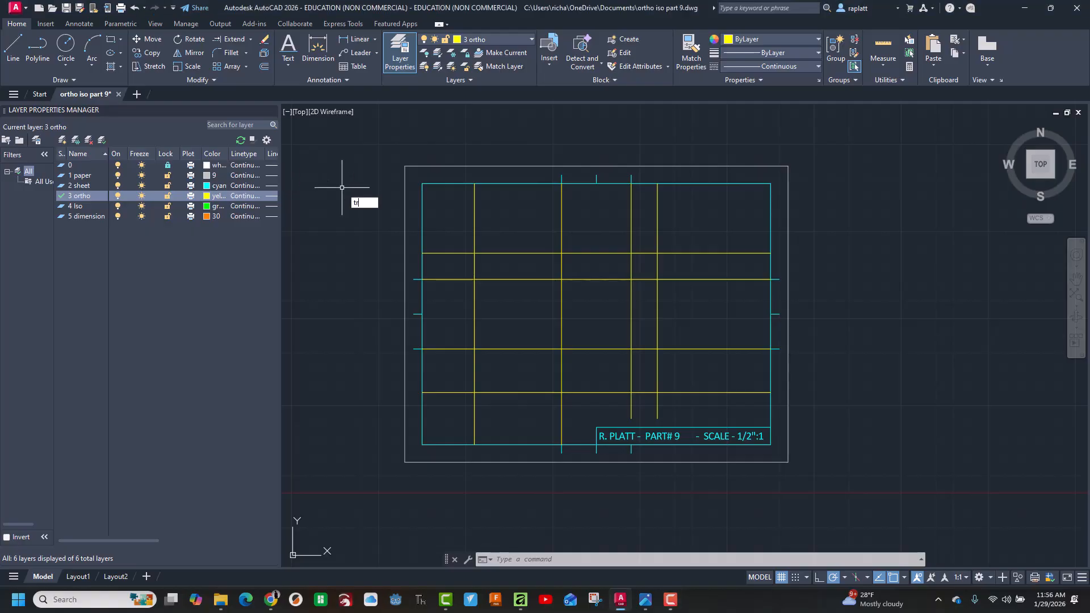
pyautogui.click(392, 213)
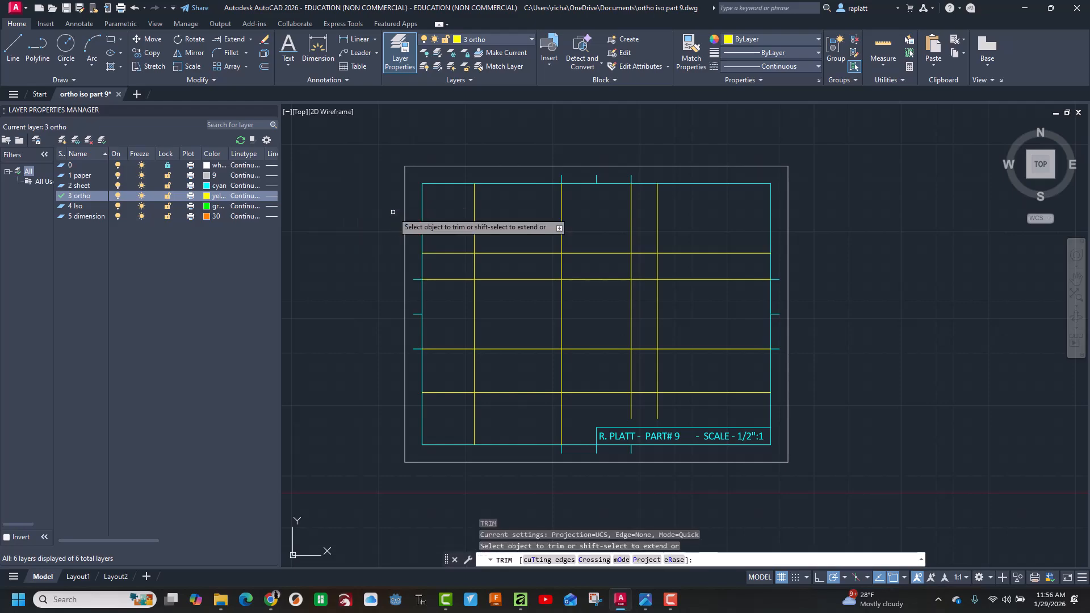
pyautogui.click(591, 215)
pyautogui.moveTo(491, 214)
pyautogui.mouseDown()
pyautogui.moveTo(446, 234)
pyautogui.moveTo(442, 287)
pyautogui.moveTo(514, 312)
pyautogui.moveTo(584, 249)
pyautogui.moveTo(591, 217)
pyautogui.mouseUp()
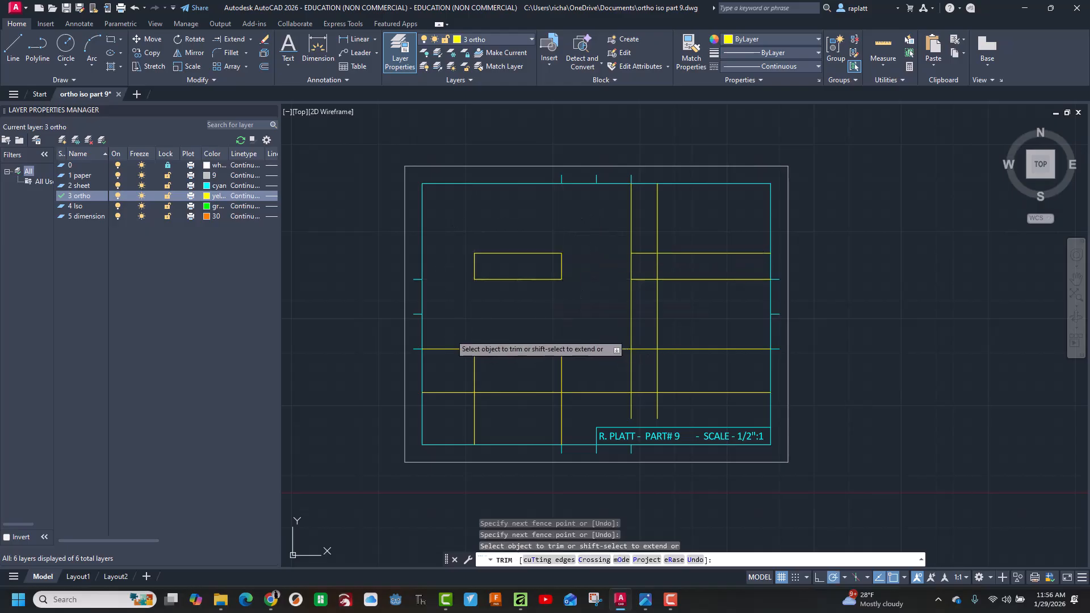
# Trim the excess lines around the front and side views down to two closed rectangles and save the drawing.
pyautogui.moveTo(450, 335); pyautogui.dragTo(457, 379)
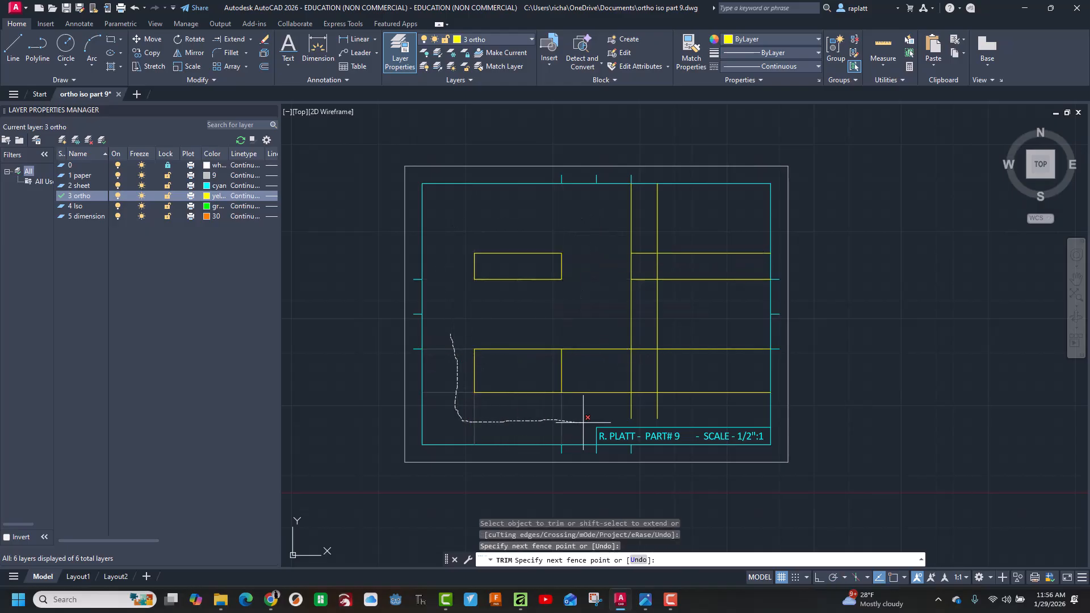
pyautogui.moveTo(593, 389)
pyautogui.mouseDown()
pyautogui.moveTo(593, 311)
pyautogui.moveTo(698, 321)
pyautogui.moveTo(679, 397)
pyautogui.moveTo(624, 408)
pyautogui.mouseUp()
pyautogui.moveTo(648, 237)
pyautogui.mouseDown()
pyautogui.moveTo(657, 293)
pyautogui.moveTo(697, 266)
pyautogui.moveTo(704, 284)
pyautogui.mouseUp()
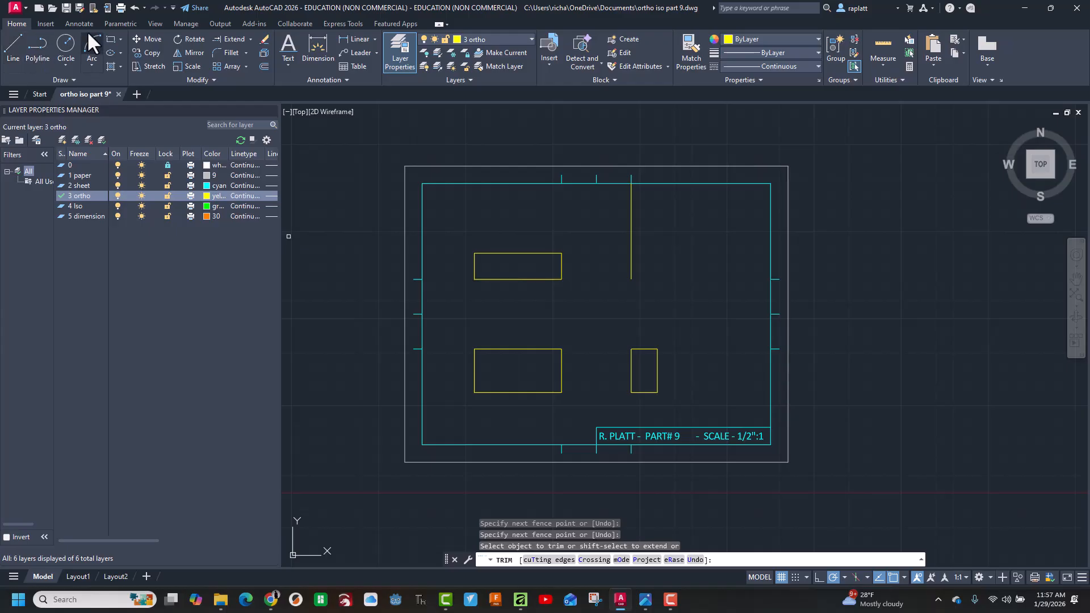
pyautogui.click(65, 8)
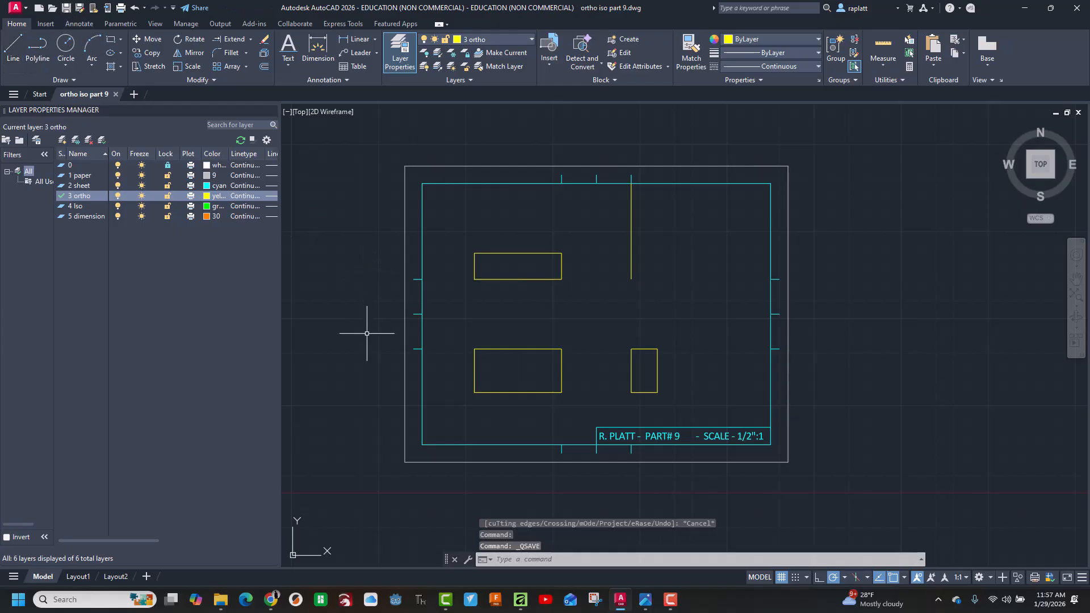
# Switch to the reference image autocad-part-09.jpg to examine the part's views and dimensions, and return to AutoCAD.
pyautogui.hotkey('alt', 'Tab')
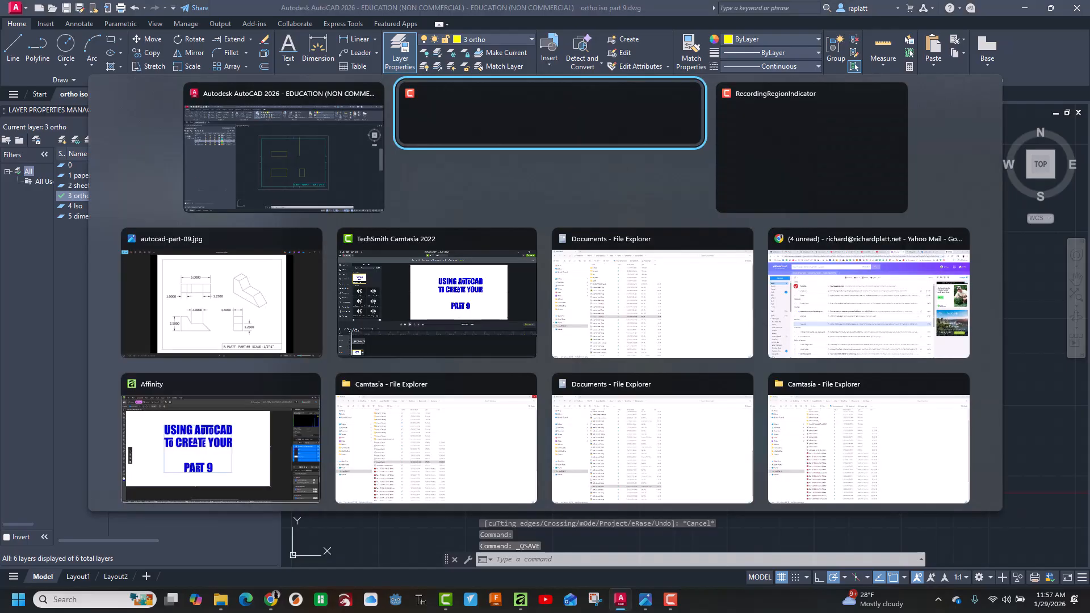
pyautogui.hotkey('alt', 'shift', 'Tab')
pyautogui.hotkey('alt', 'Tab')
pyautogui.hotkey('alt', 'Tab')
pyautogui.hotkey('alt', 'Tab')
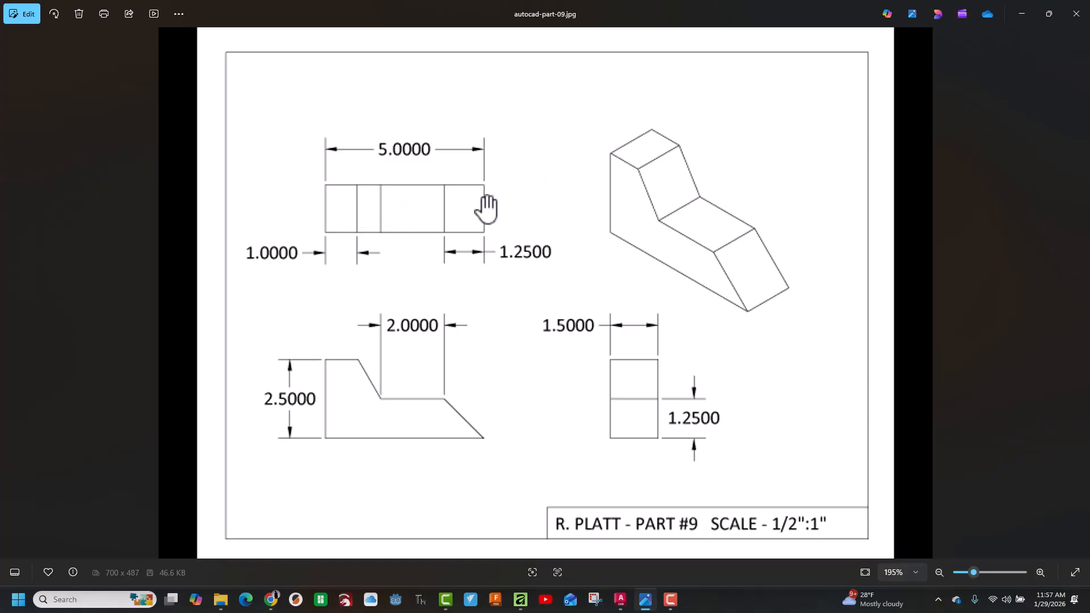
pyautogui.hotkey('alt', 'Tab')
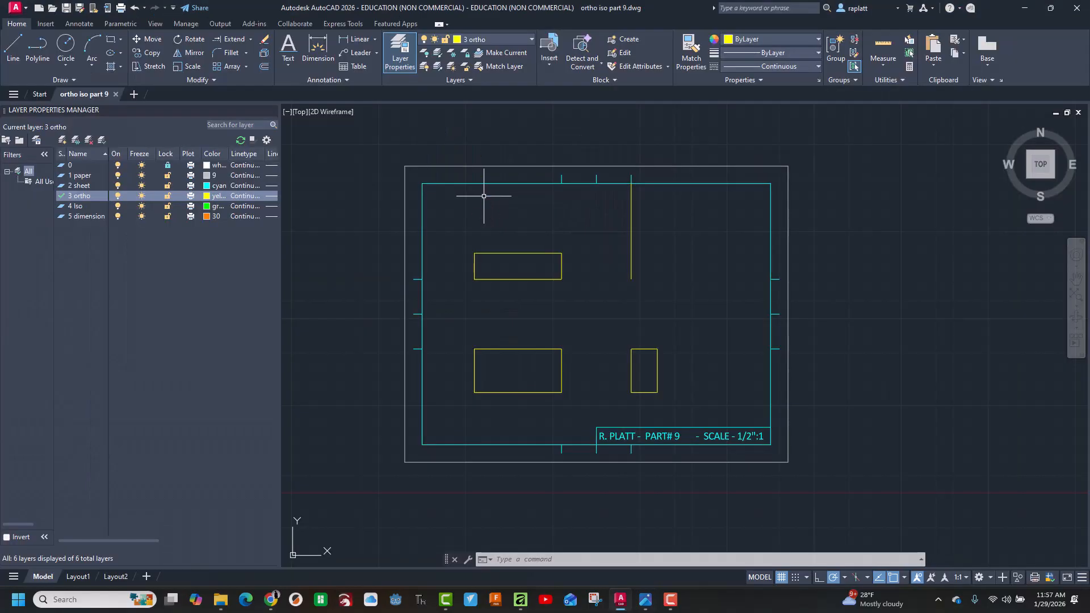
# Check the reference dimensions and offset the top view's left edge .5 to the right.
pyautogui.click(263, 66)
pyautogui.hotkey('alt', 'Tab')
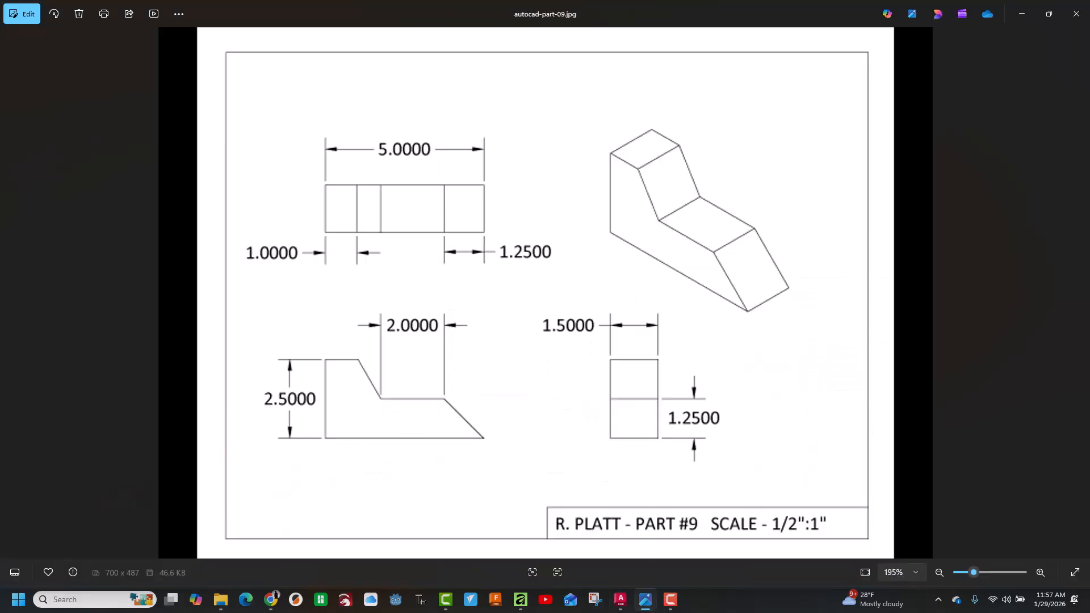
pyautogui.hotkey('alt', 'Tab')
pyautogui.scroll(2, 445, 279)
pyautogui.scroll(2, 445, 279)
pyautogui.write('.')
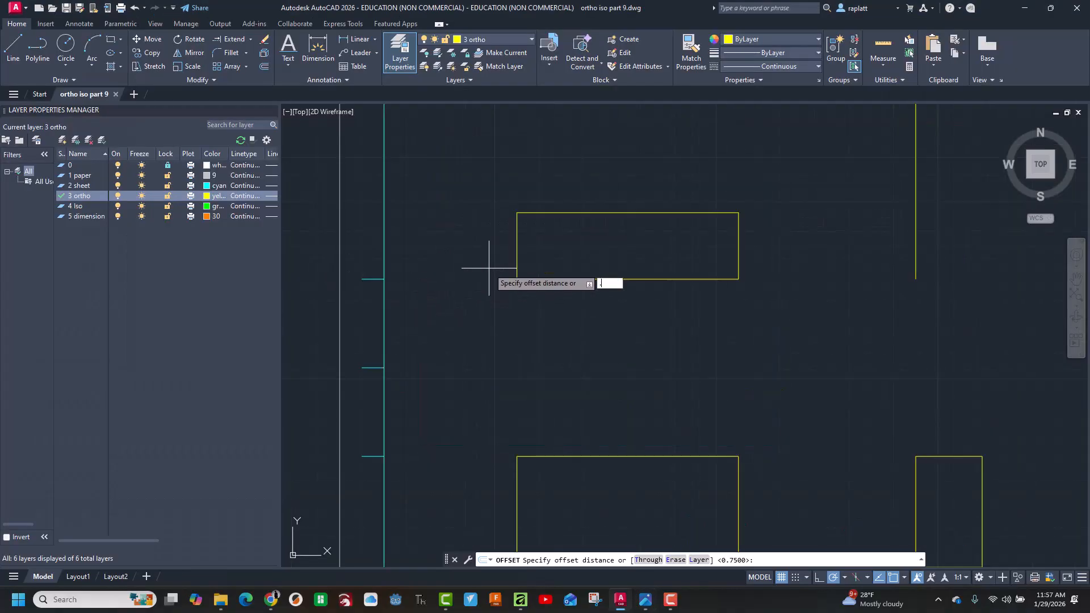
pyautogui.write('5')
pyautogui.press('Return')
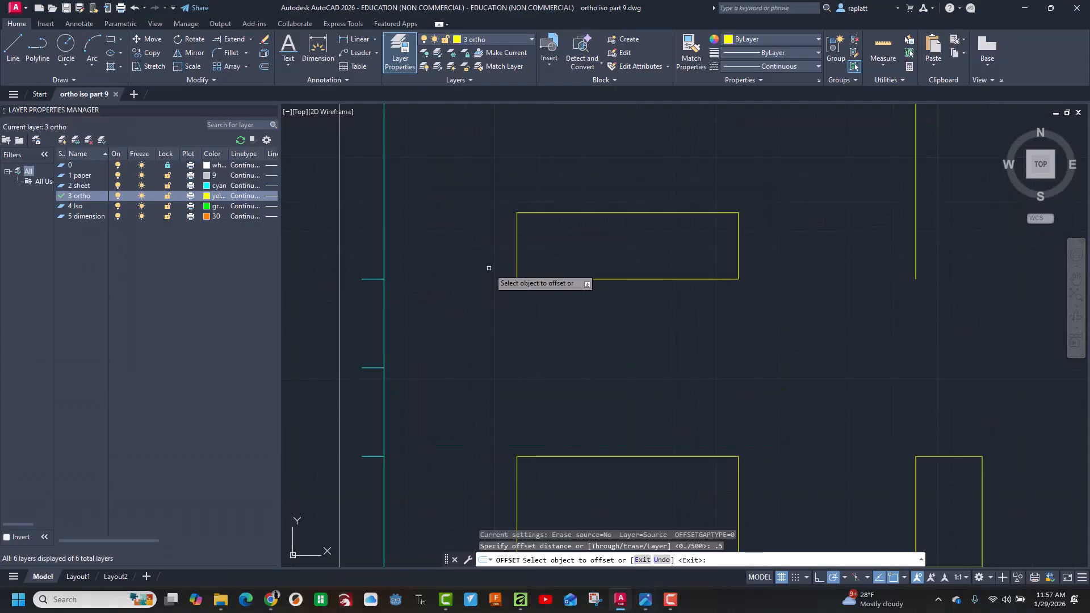
pyautogui.click(517, 234)
pyautogui.click(545, 243)
# Check the reference image again and offset the top view's right edge .625 to the left.
pyautogui.hotkey('alt', 'Tab')
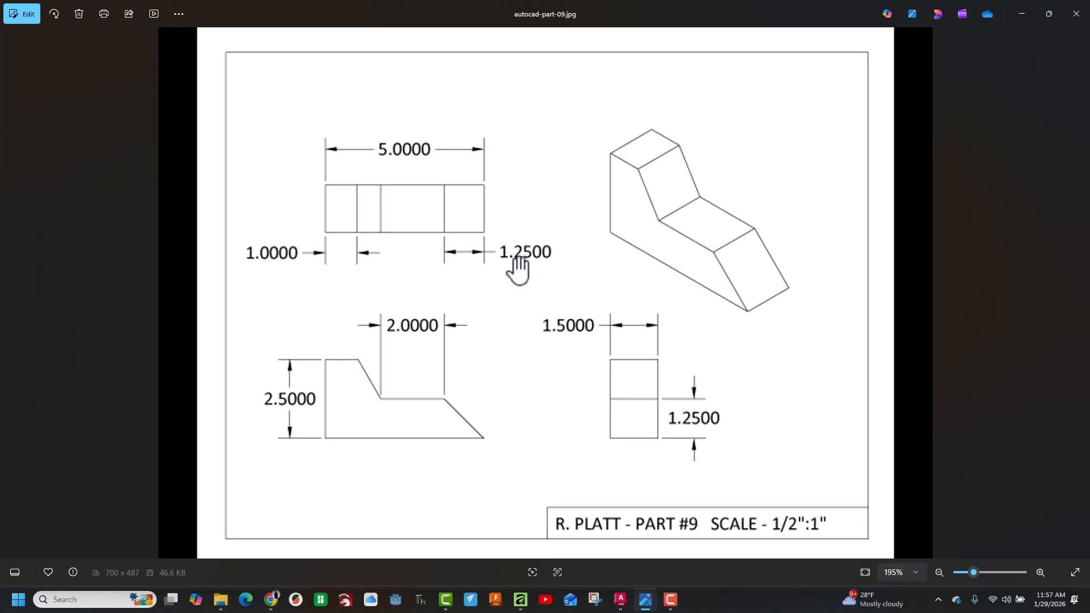
pyautogui.hotkey('alt', 'Tab')
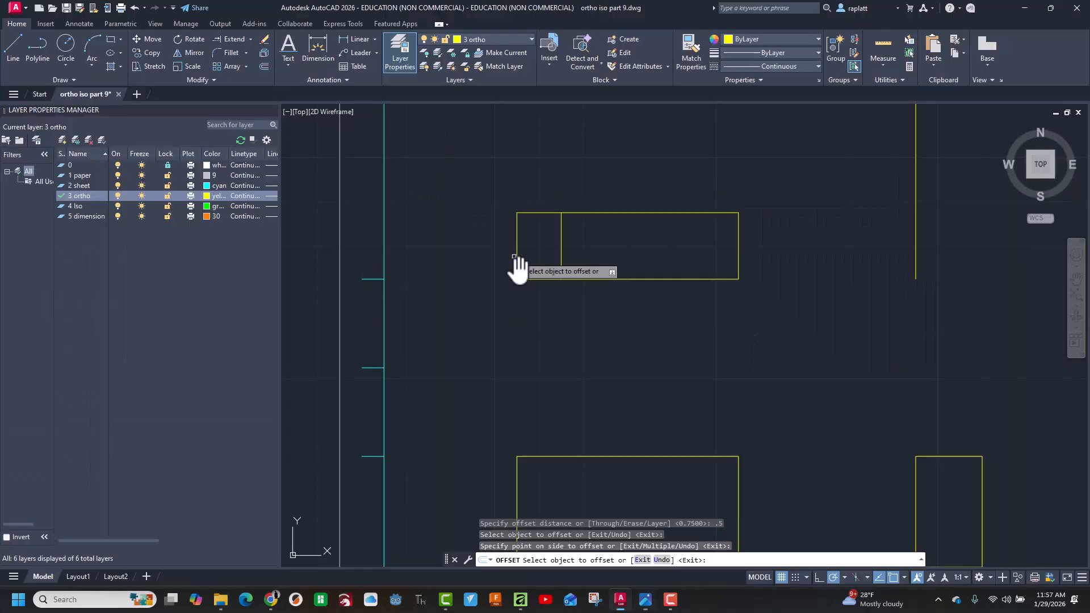
pyautogui.press('Return')
pyautogui.press('Return')
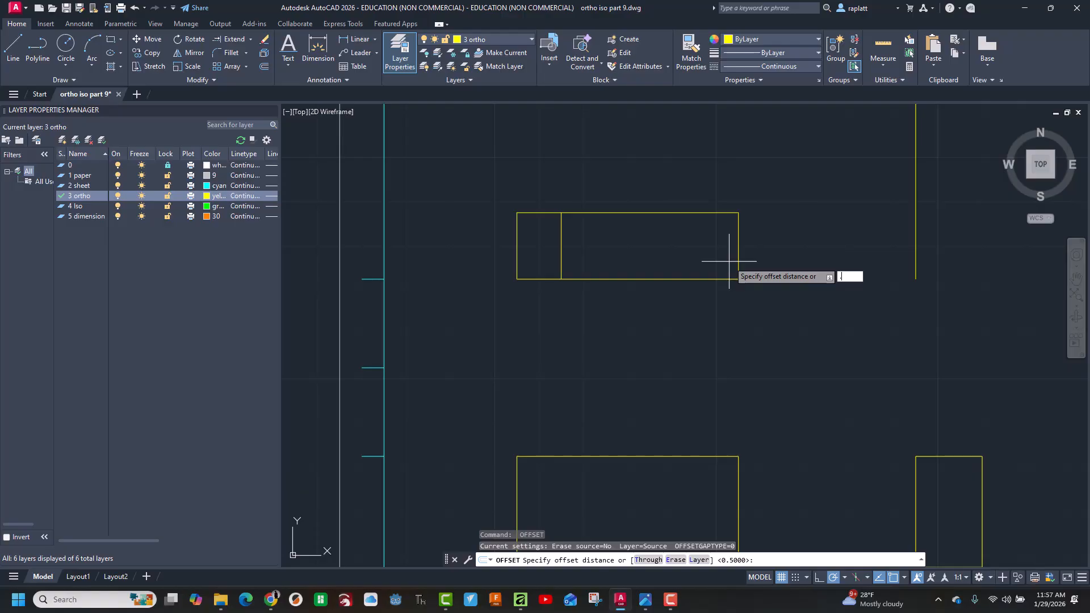
pyautogui.write('.625')
pyautogui.press('Return')
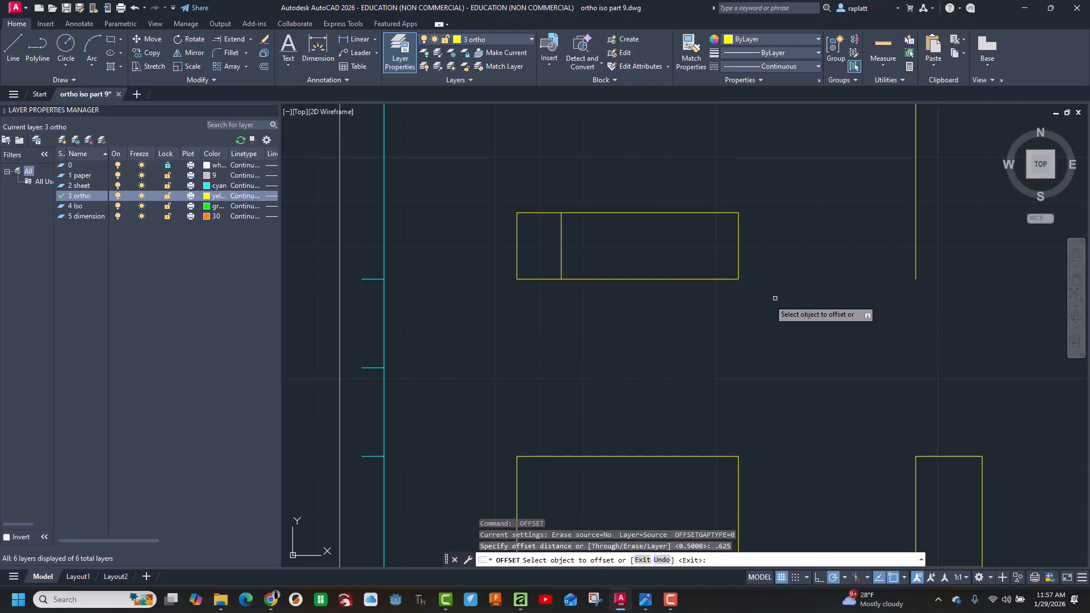
pyautogui.click(739, 254)
pyautogui.click(704, 261)
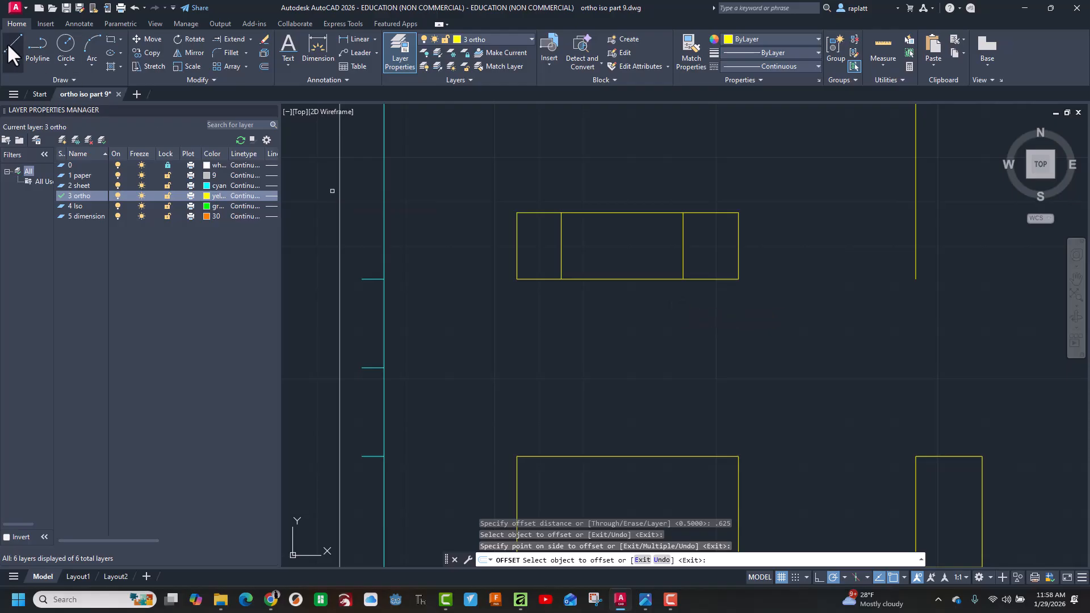
# Draw a horizontal line from the midpoint of the side view's right edge leftward across most of the front view.
pyautogui.moveTo(448, 312); pyautogui.dragTo(441, 226, button='middle')
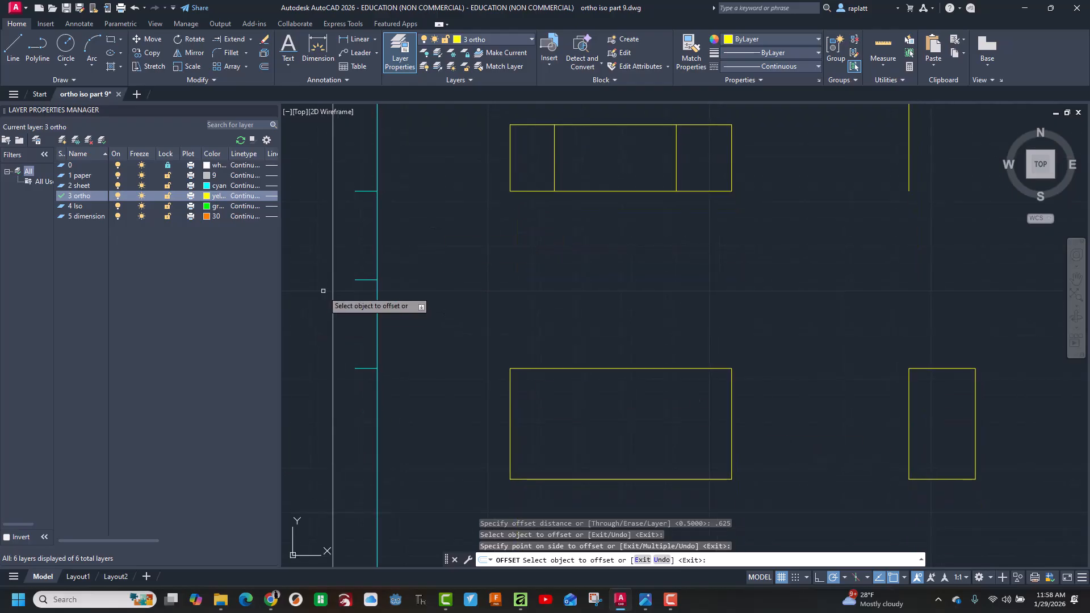
pyautogui.click(13, 40)
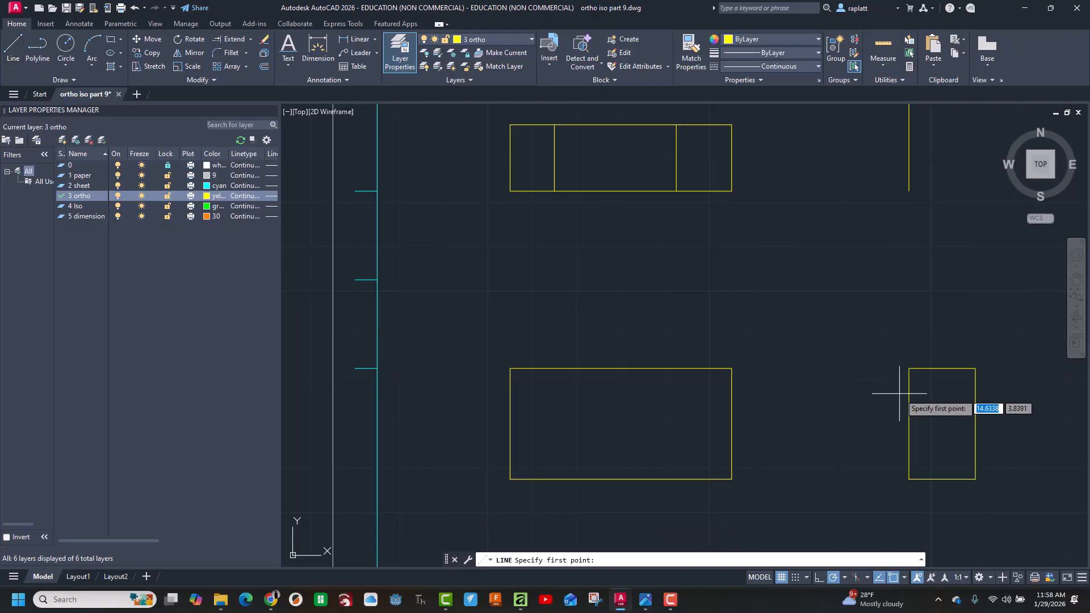
pyautogui.click(975, 423)
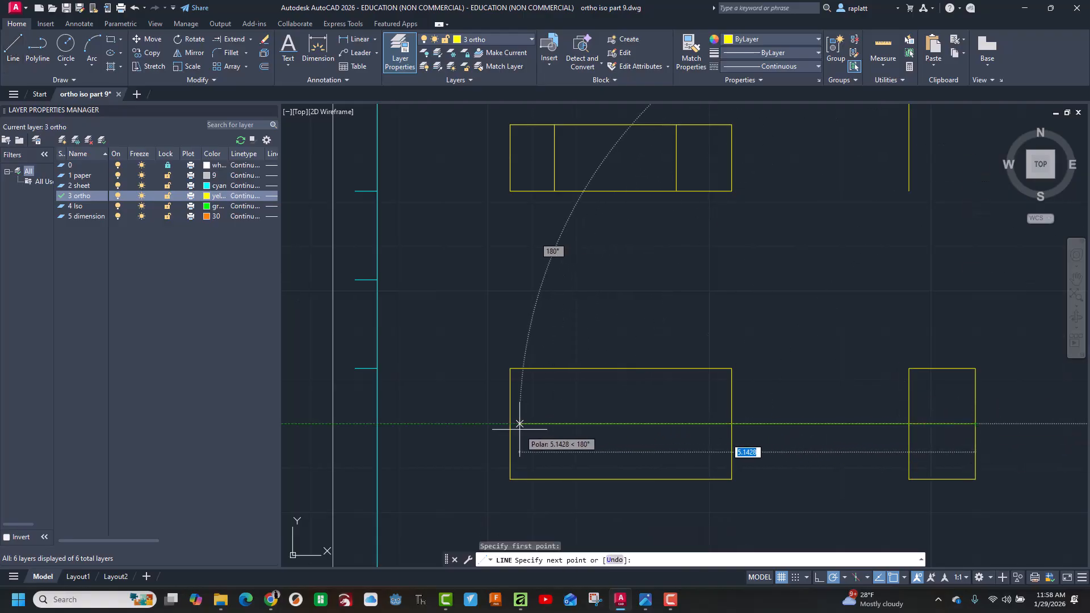
pyautogui.click(546, 423)
pyautogui.press('Escape')
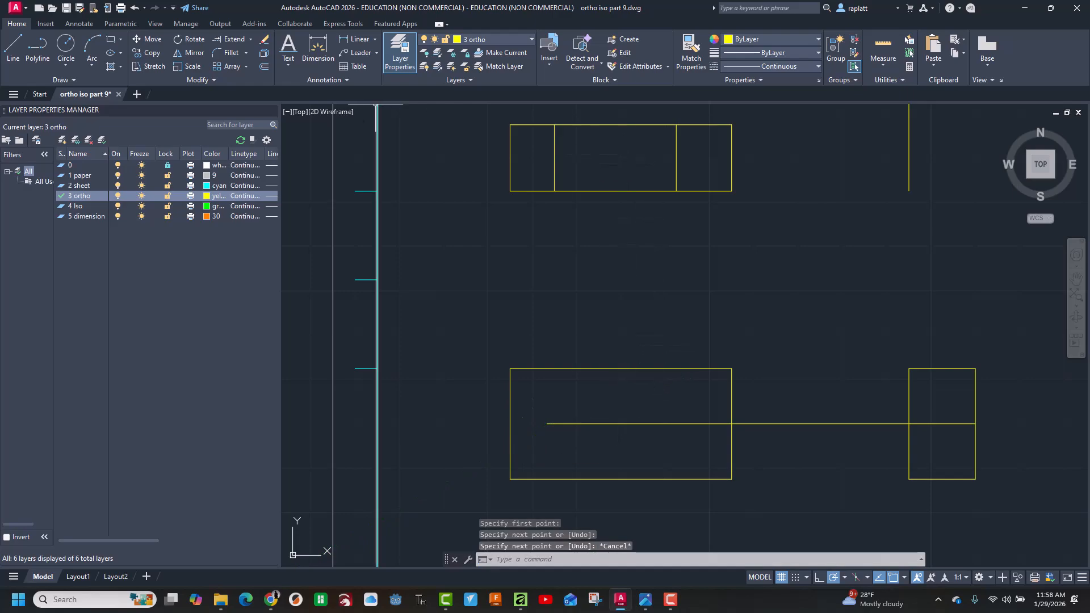
# Extend the top view's two inner vertical lines down to the front view, carrying the right one on to the mid-height line.
pyautogui.click(223, 41)
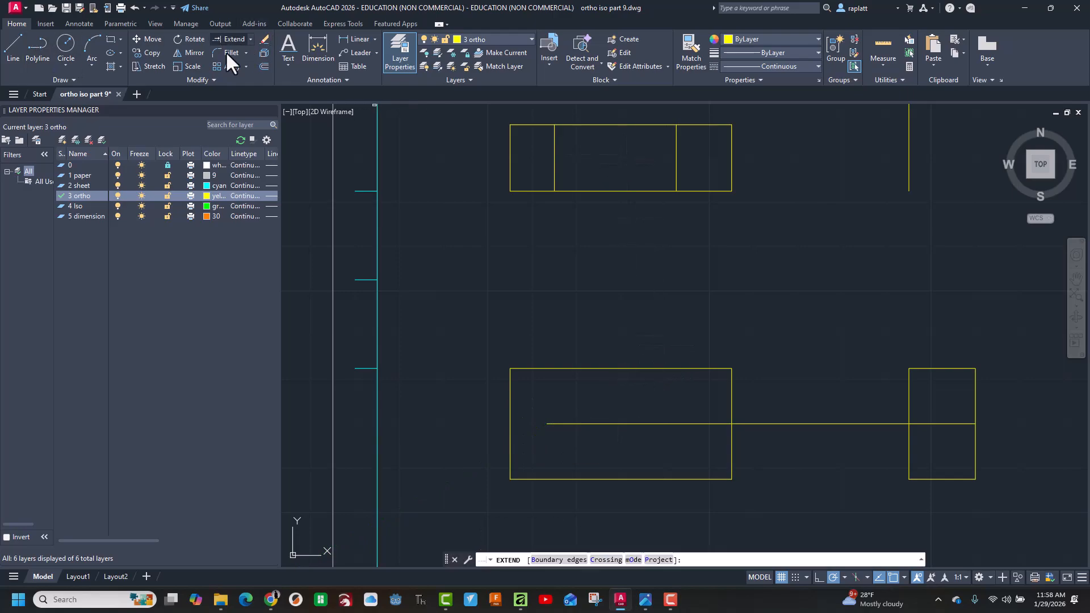
pyautogui.click(555, 176)
pyautogui.click(676, 179)
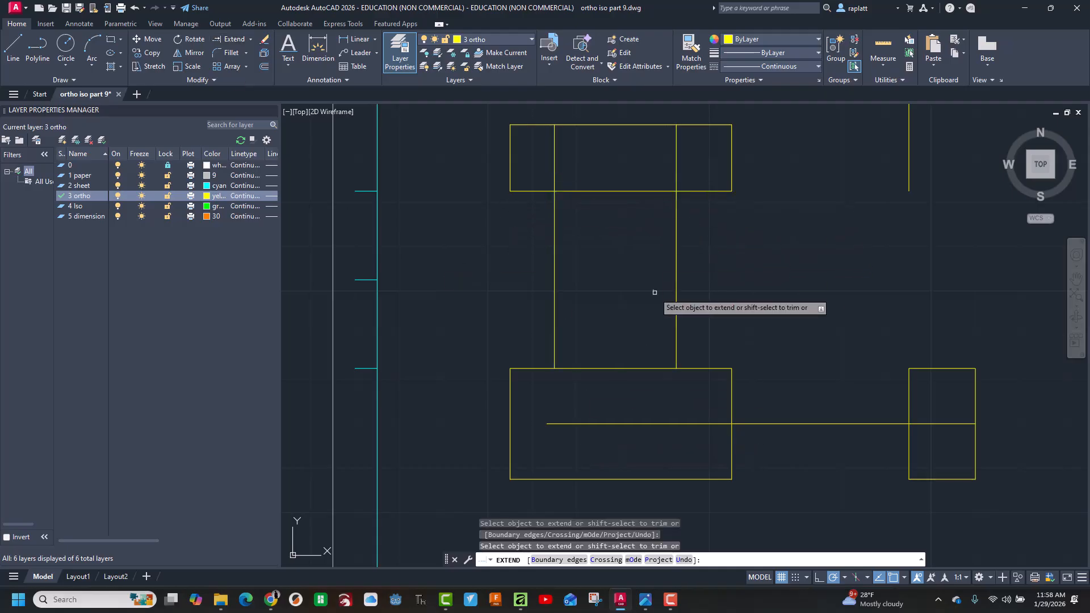
pyautogui.click(677, 318)
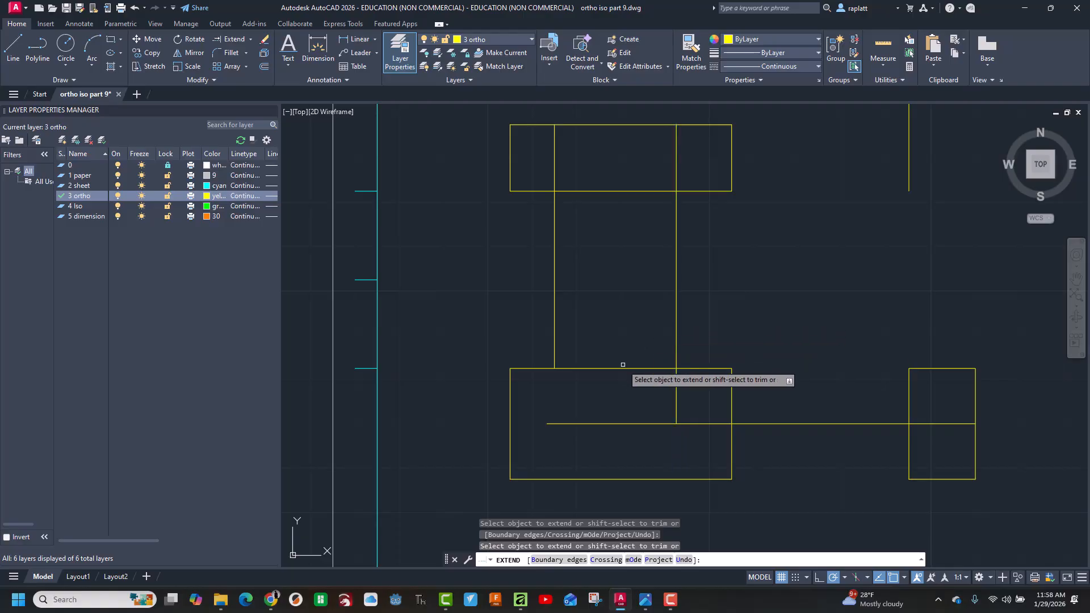
pyautogui.press('Escape')
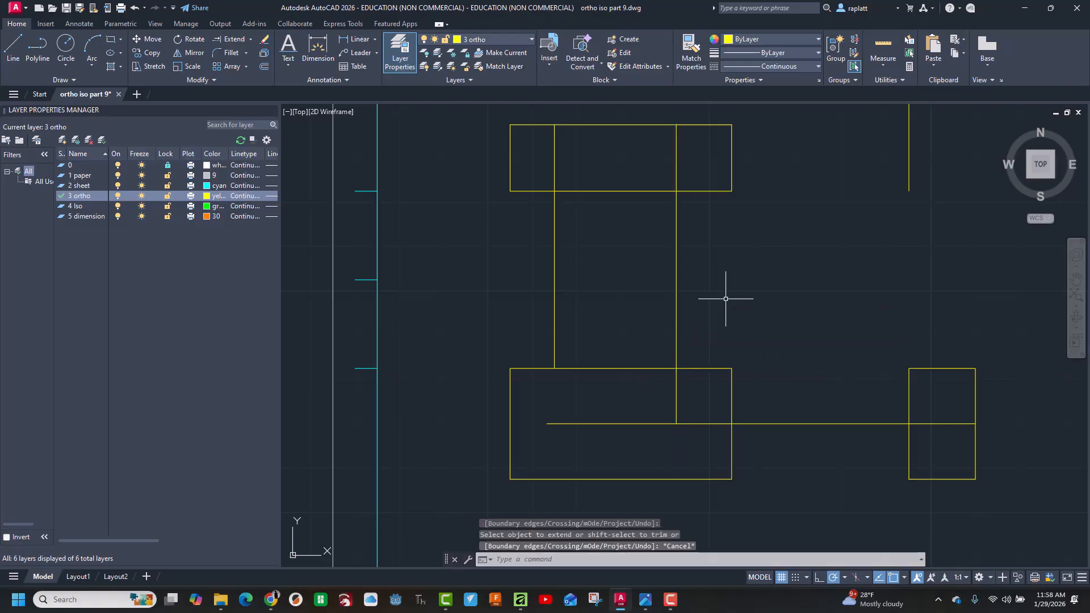
# Check the step width in the reference image and offset the right projection line 1 to the left.
pyautogui.click(264, 67)
pyautogui.hotkey('alt', 'Tab')
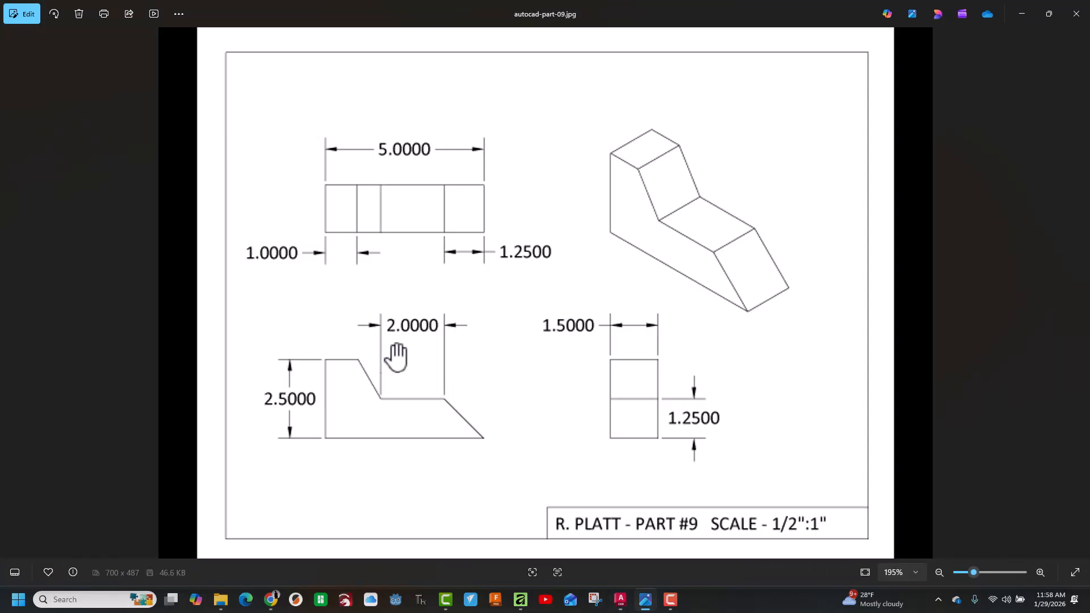
pyautogui.hotkey('alt', 'Tab')
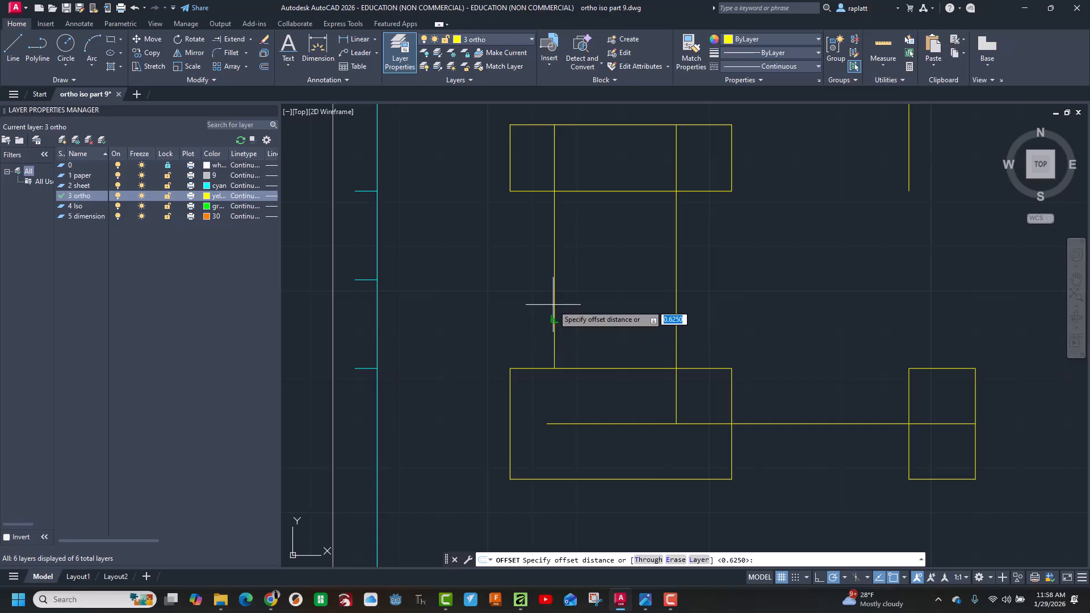
pyautogui.write('1')
pyautogui.press('Return')
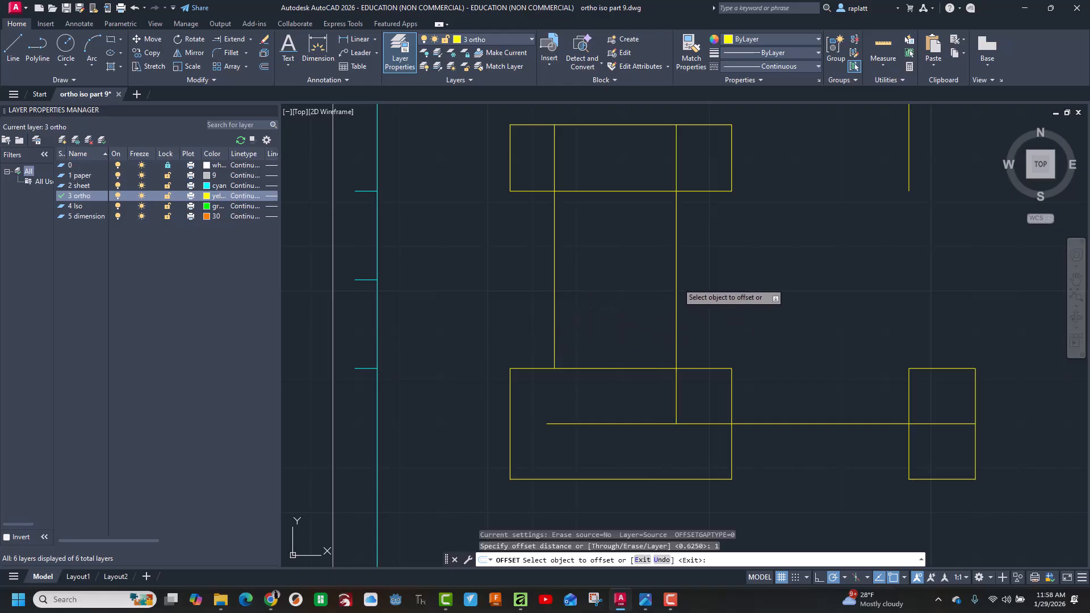
pyautogui.click(677, 285)
pyautogui.click(640, 282)
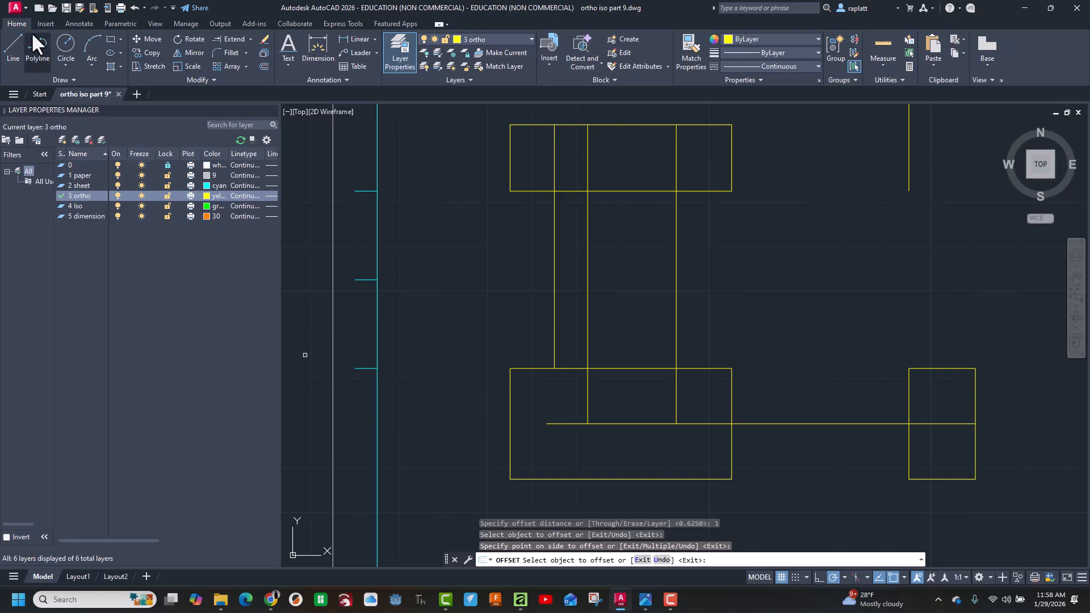
# Draw the front view's two sloped edges, from the top edge to the mid-height line and from that line to the lower-right corner.
pyautogui.click(12, 47)
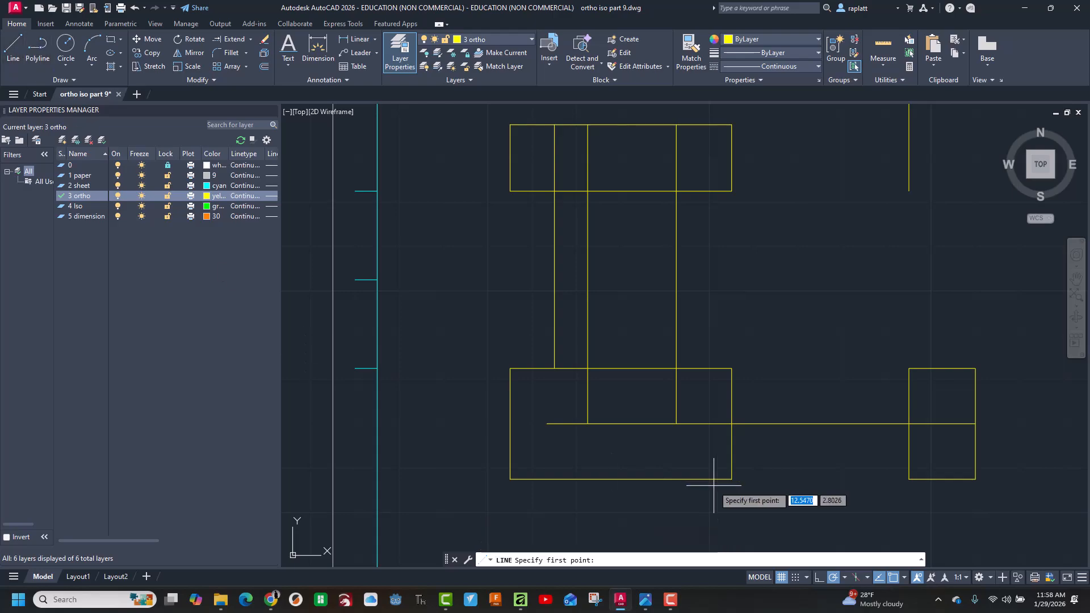
pyautogui.click(555, 367)
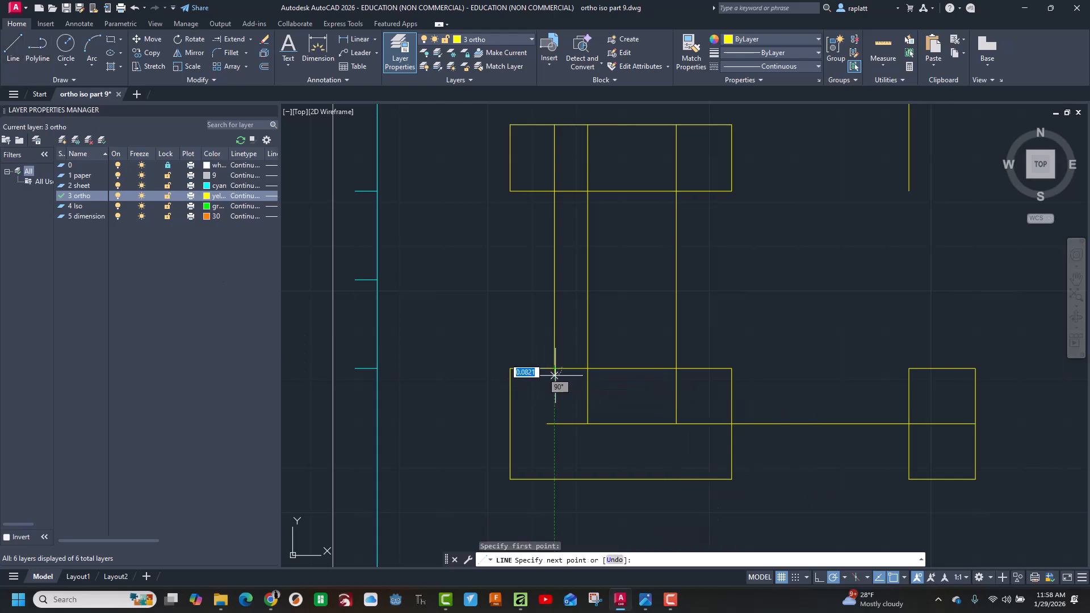
pyautogui.click(587, 424)
pyautogui.press('Escape')
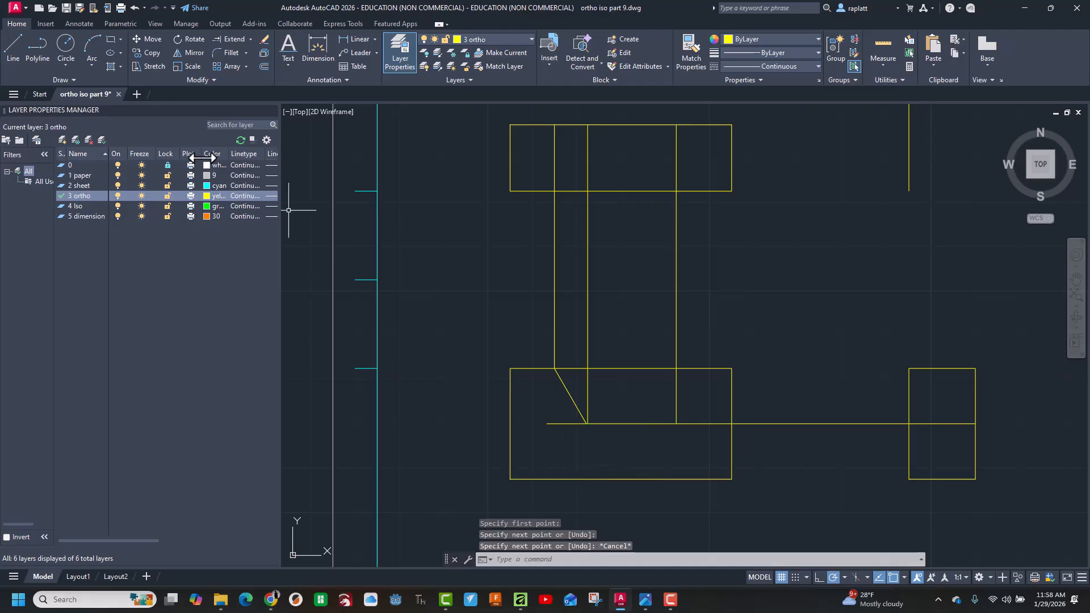
pyautogui.press('Return')
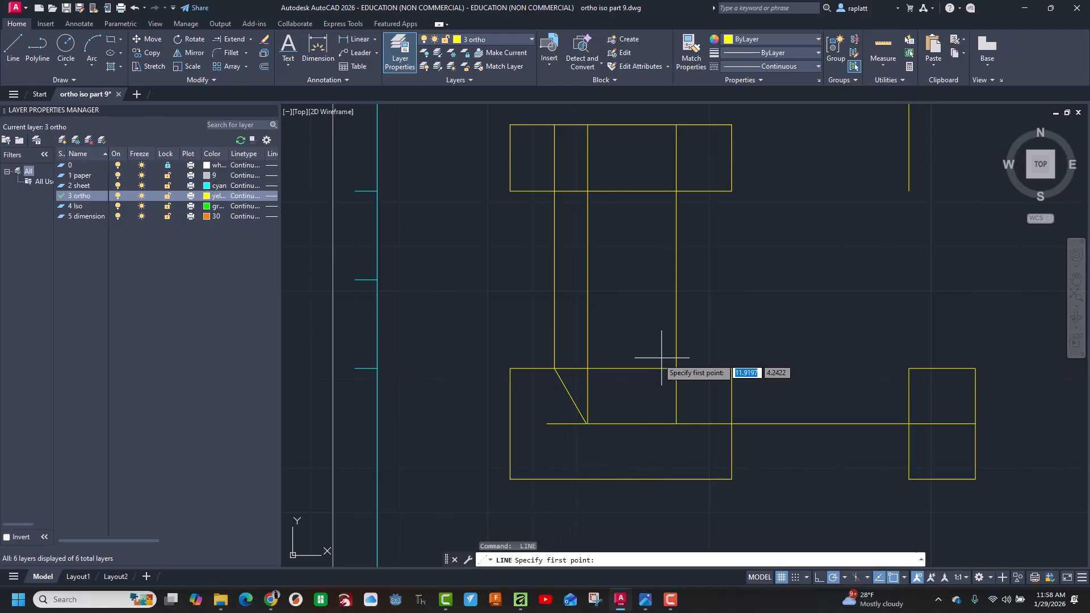
pyautogui.click(676, 423)
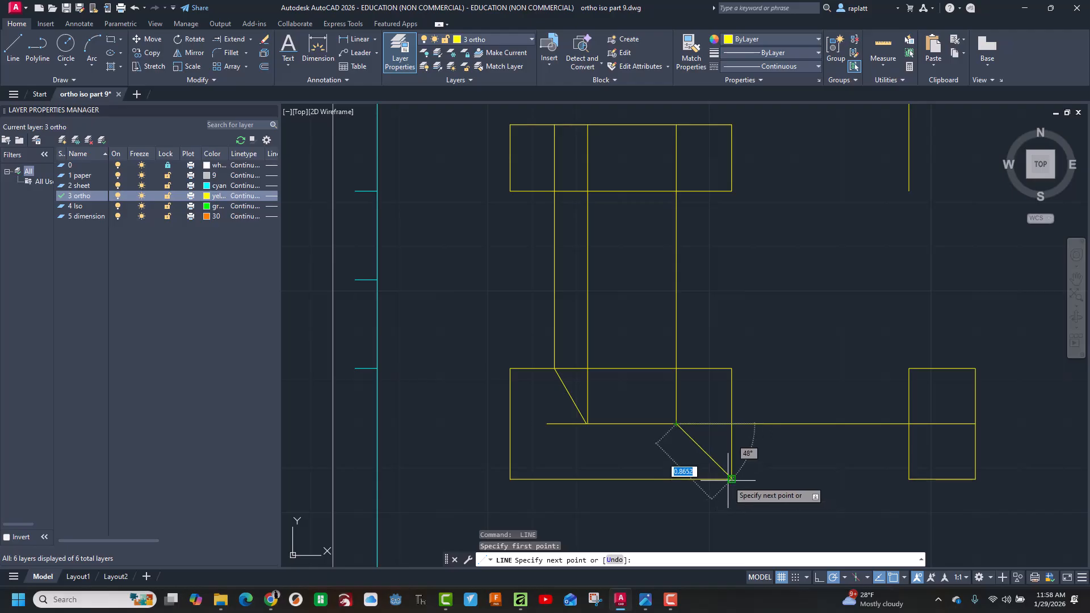
pyautogui.click(732, 478)
pyautogui.press('Escape')
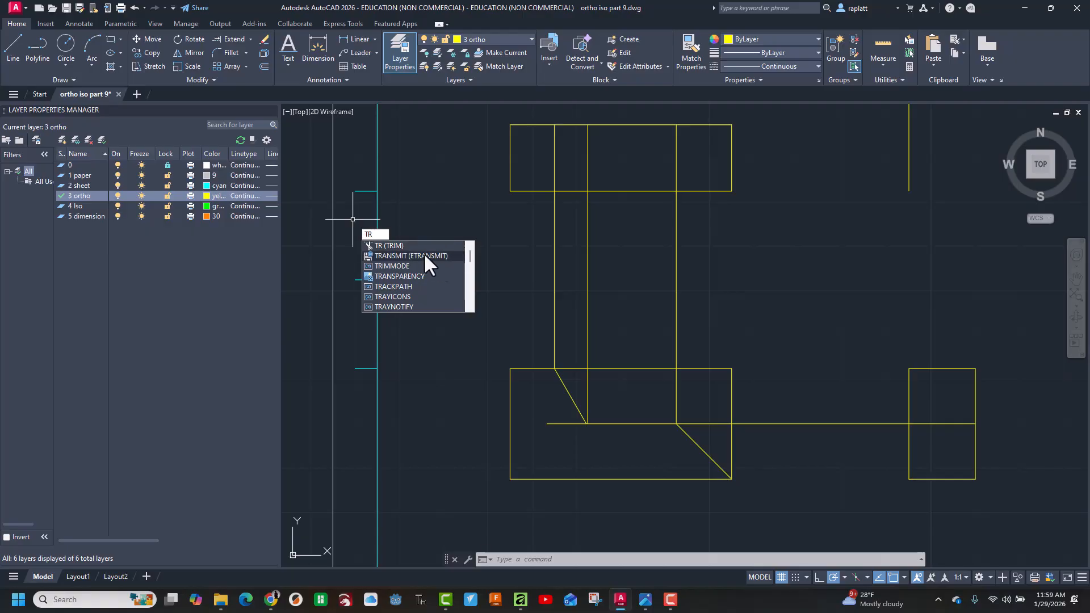
# Trim the projection lines between the views and the excess front view lines to leave the stepped, sloped profile.
pyautogui.click(386, 243)
pyautogui.moveTo(422, 250); pyautogui.dragTo(704, 250)
pyautogui.moveTo(564, 341)
pyautogui.mouseDown()
pyautogui.moveTo(576, 375)
pyautogui.moveTo(653, 392)
pyautogui.moveTo(702, 374)
pyautogui.moveTo(690, 359)
pyautogui.moveTo(650, 374)
pyautogui.moveTo(738, 385)
pyautogui.mouseUp()
pyautogui.moveTo(746, 456)
pyautogui.mouseDown()
pyautogui.moveTo(726, 432)
pyautogui.moveTo(759, 421)
pyautogui.moveTo(761, 433)
pyautogui.mouseUp()
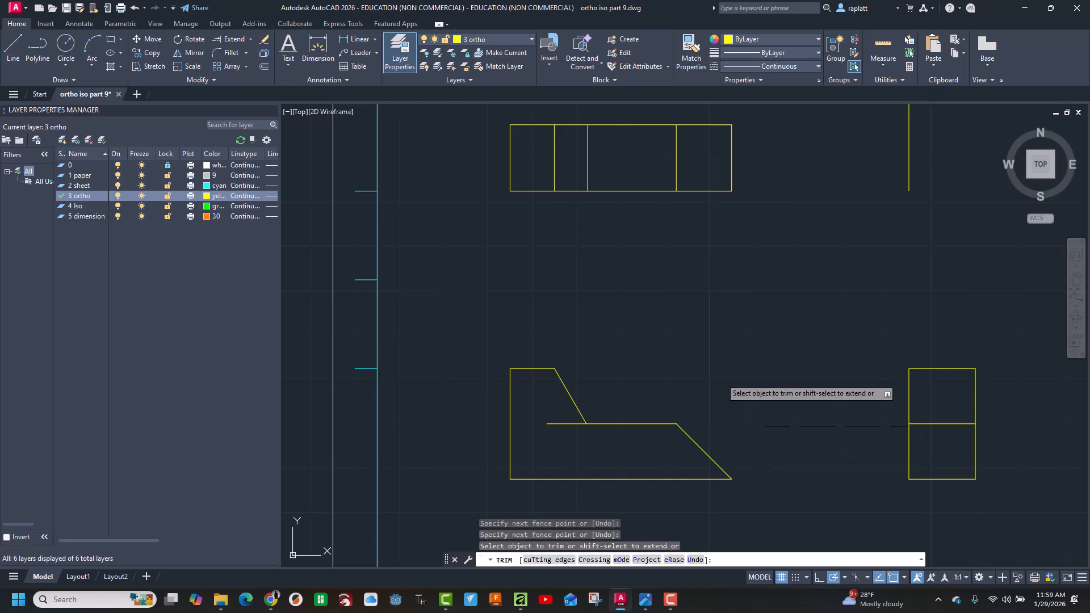
pyautogui.click(559, 423)
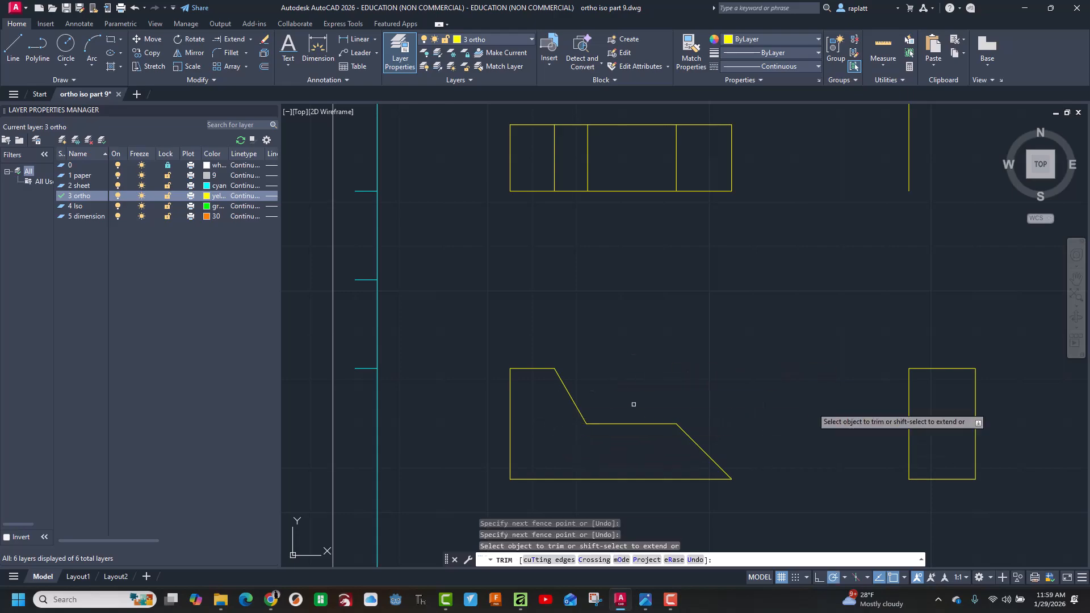
# Examine the isometric view in the reference image autocad-part-09.jpg, return to AutoCAD and save the drawing.
pyautogui.hotkey('alt', 'Tab')
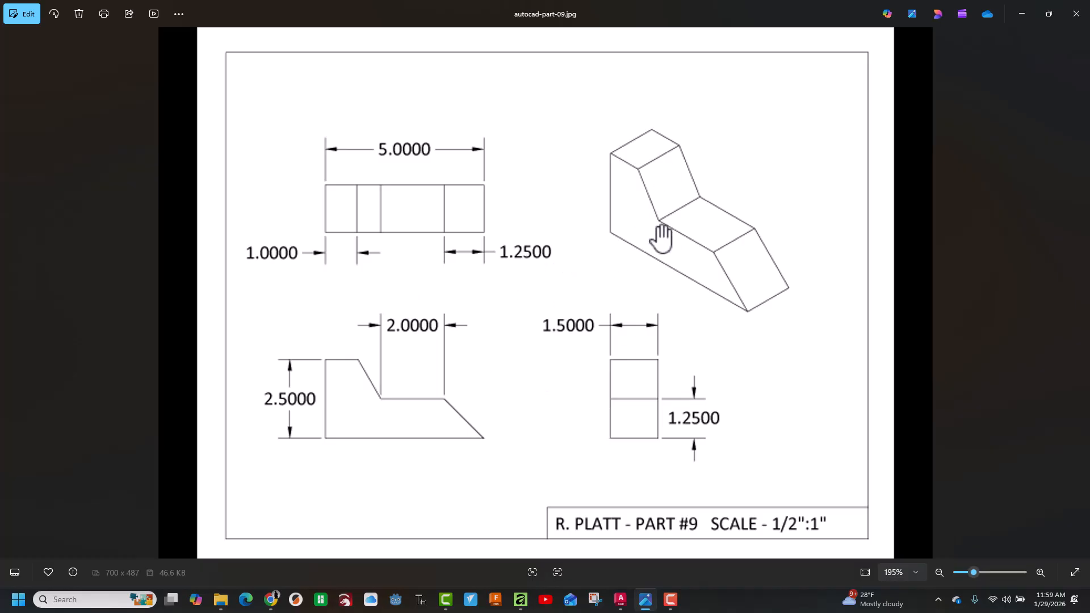
pyautogui.hotkey('alt', 'Tab')
pyautogui.scroll(2, 875, 307)
pyautogui.scroll(-4, 874, 298)
pyautogui.moveTo(874, 296); pyautogui.dragTo(585, 321, button='middle')
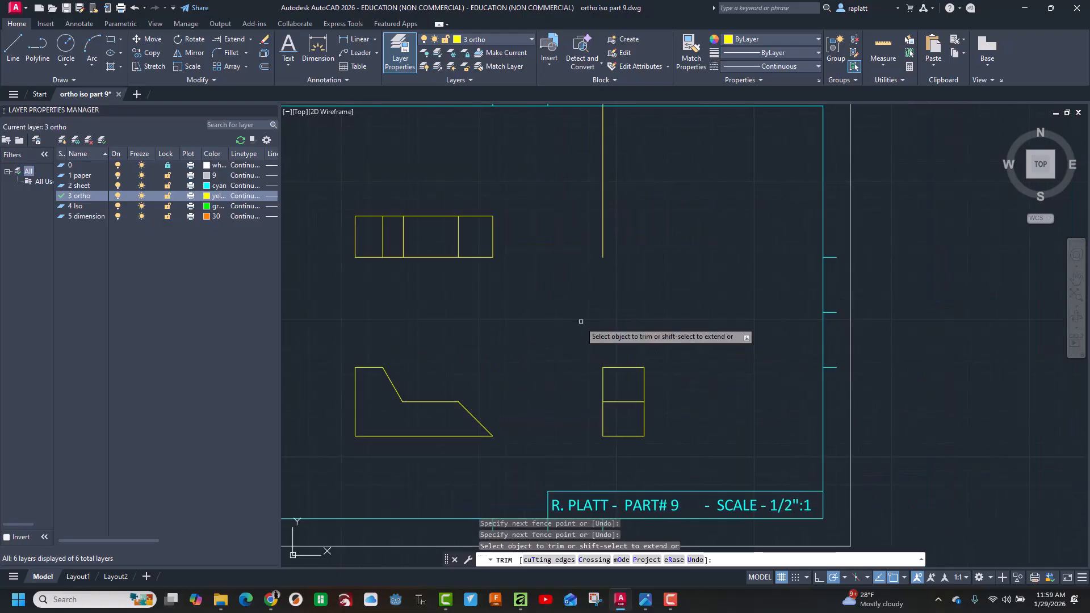
pyautogui.click(67, 6)
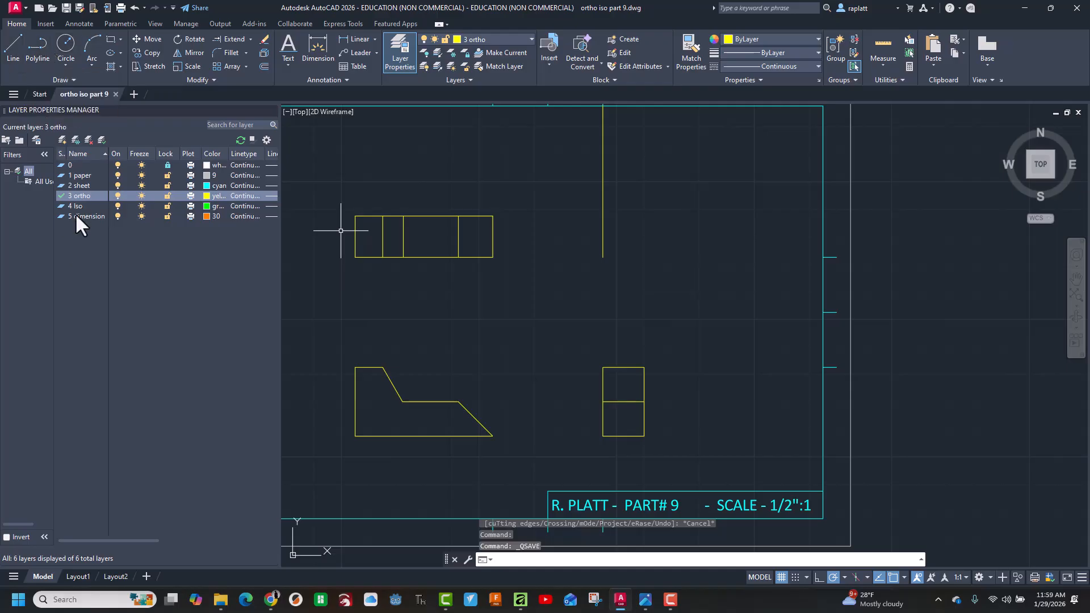
# Make 4 Iso the current layer and draw a 1.25 line straight up from the lower end of the yellow vertical guide line.
pyautogui.doubleClick(60, 206)
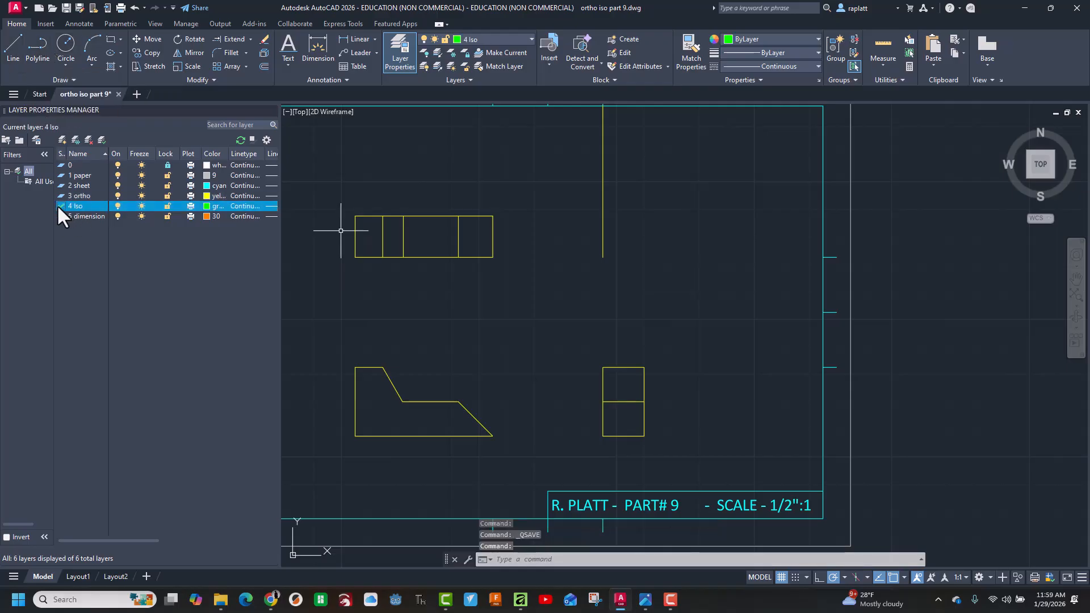
pyautogui.click(9, 54)
pyautogui.click(603, 257)
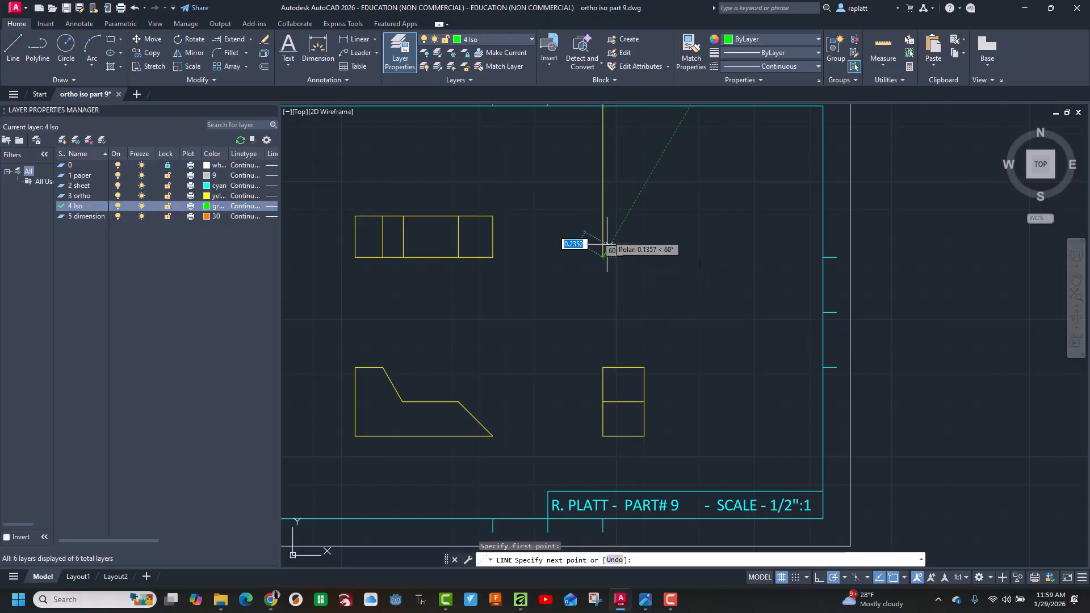
pyautogui.write('1')
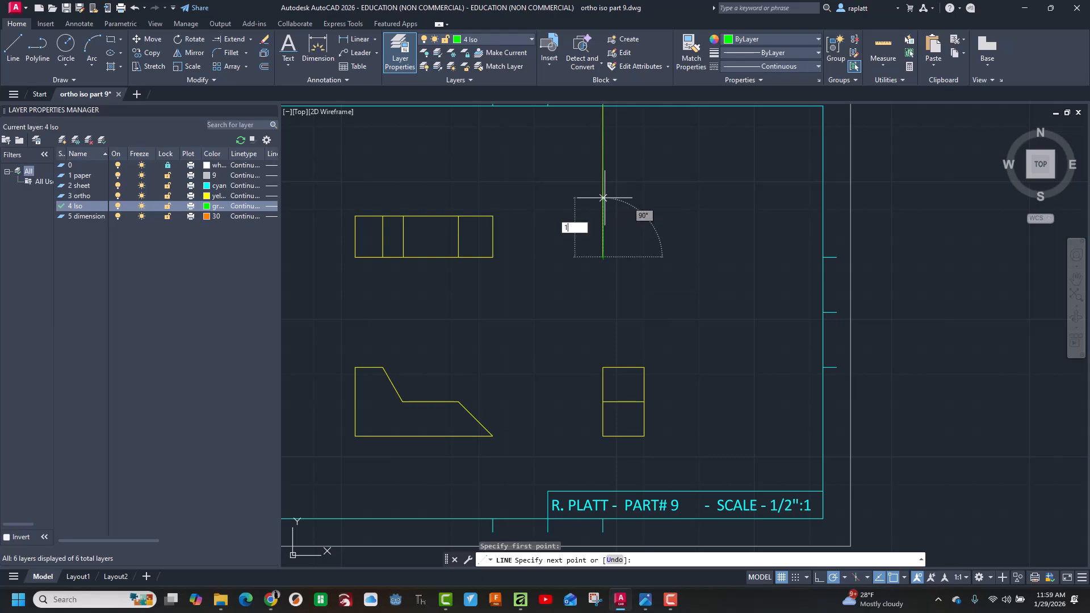
pyautogui.write('.25')
pyautogui.press('Return')
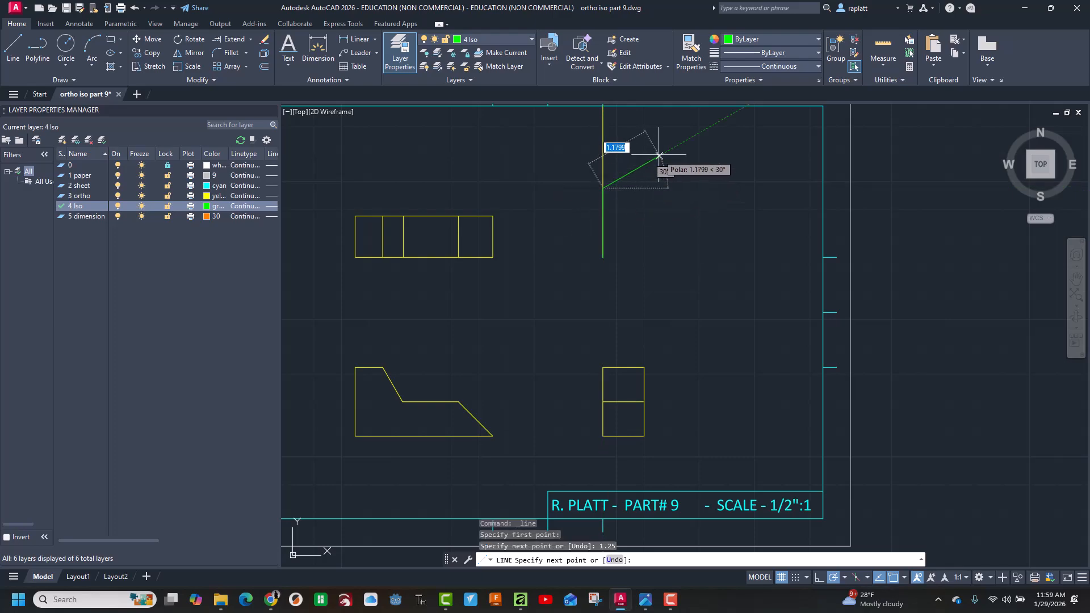
# Continue the line into the isometric top face: .75 at 30°, .5 at 330°, .75 at 210°, and close it at the vertical edge's upper end.
pyautogui.write('.7')
pyautogui.press('Return')
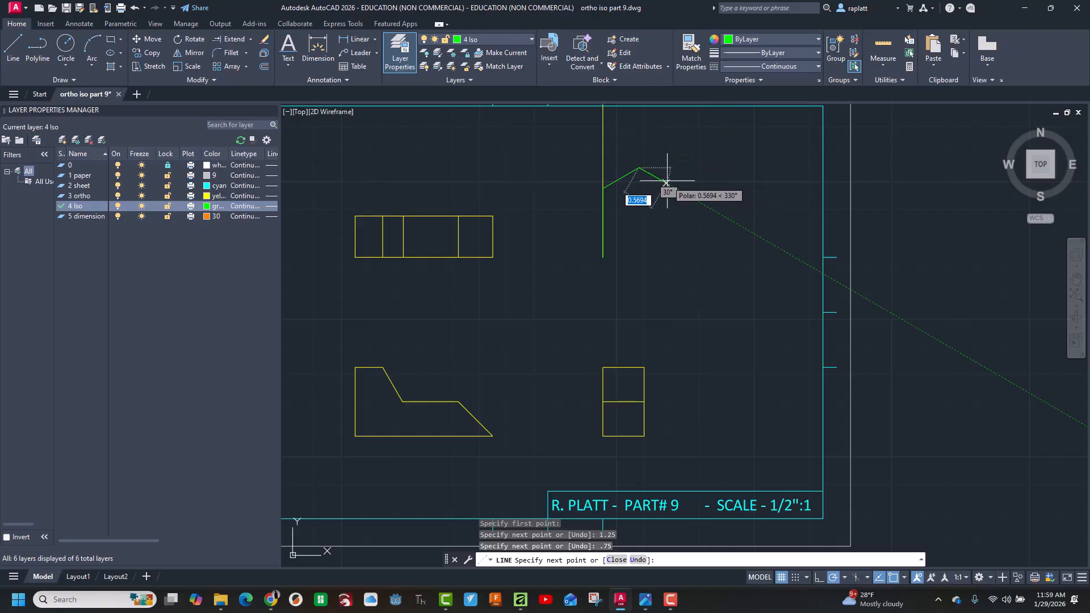
pyautogui.hotkey('alt', 'Tab')
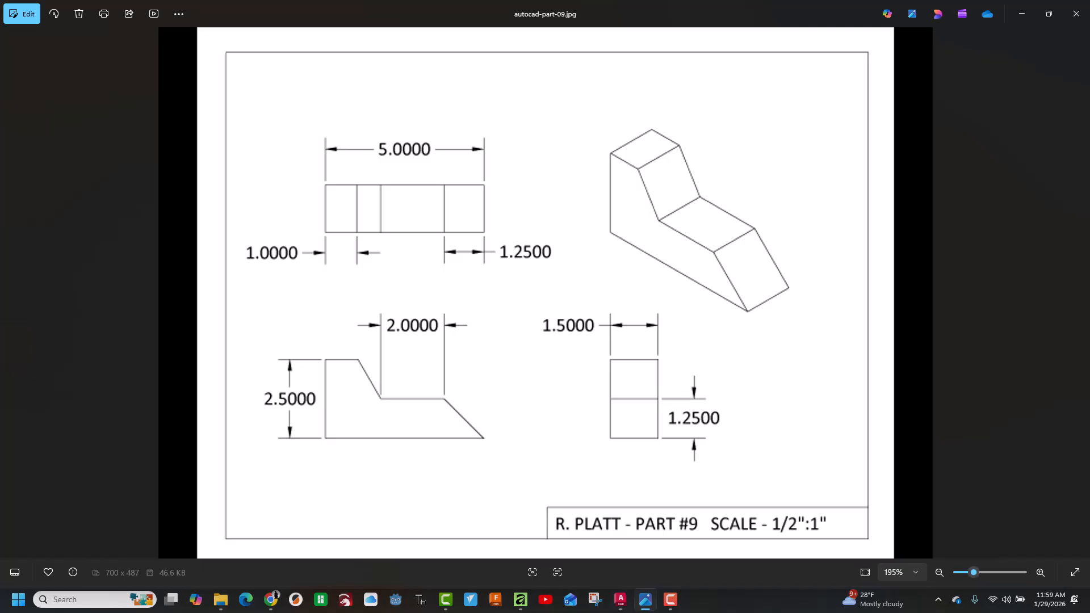
pyautogui.hotkey('alt', 'Tab')
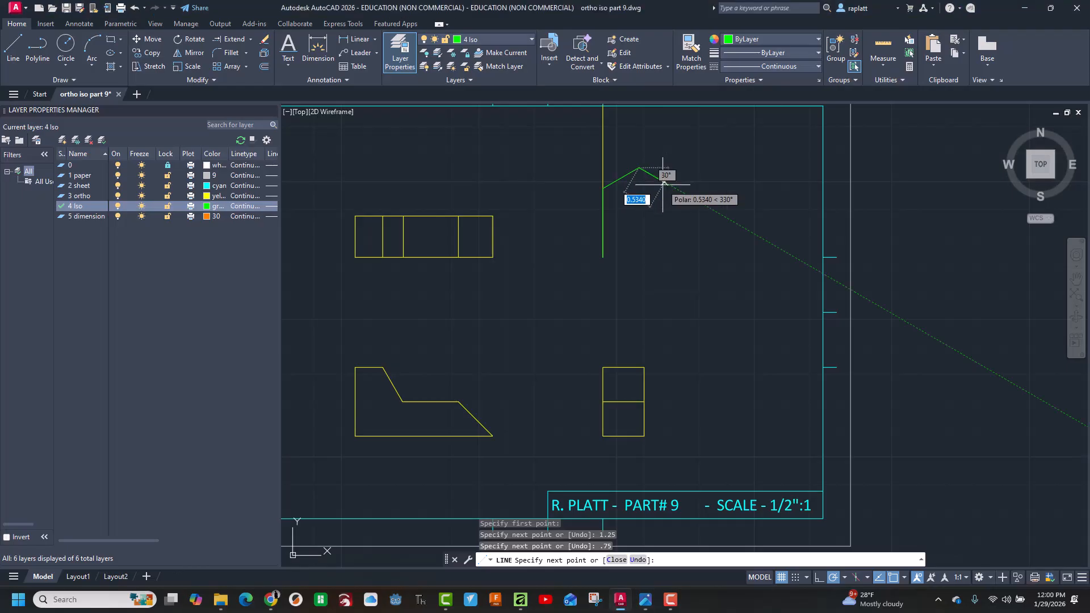
pyautogui.write('.5')
pyautogui.press('Return')
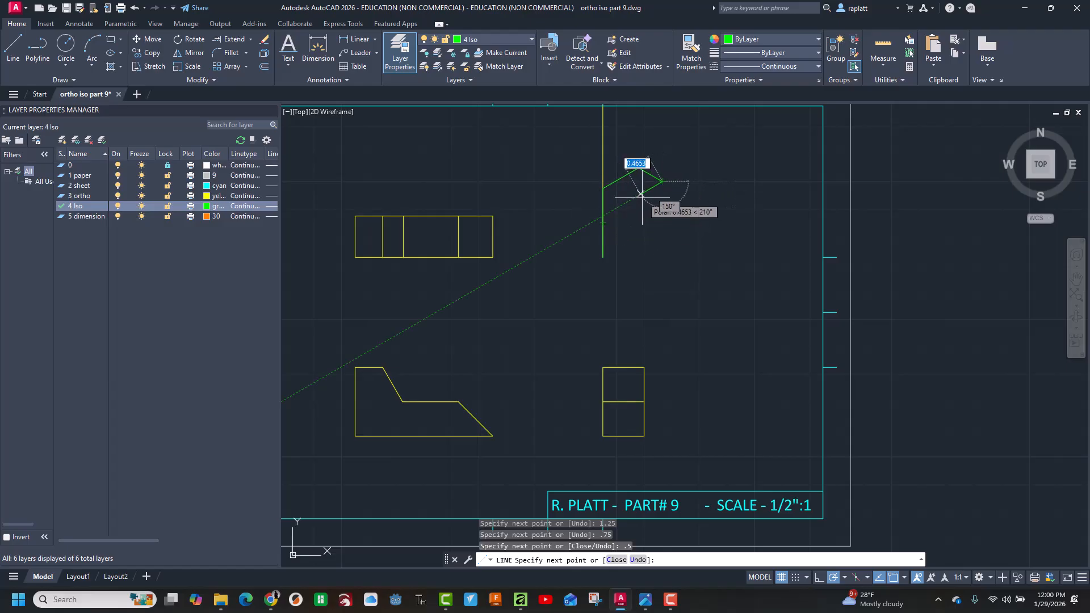
pyautogui.write('.75')
pyautogui.press('Return')
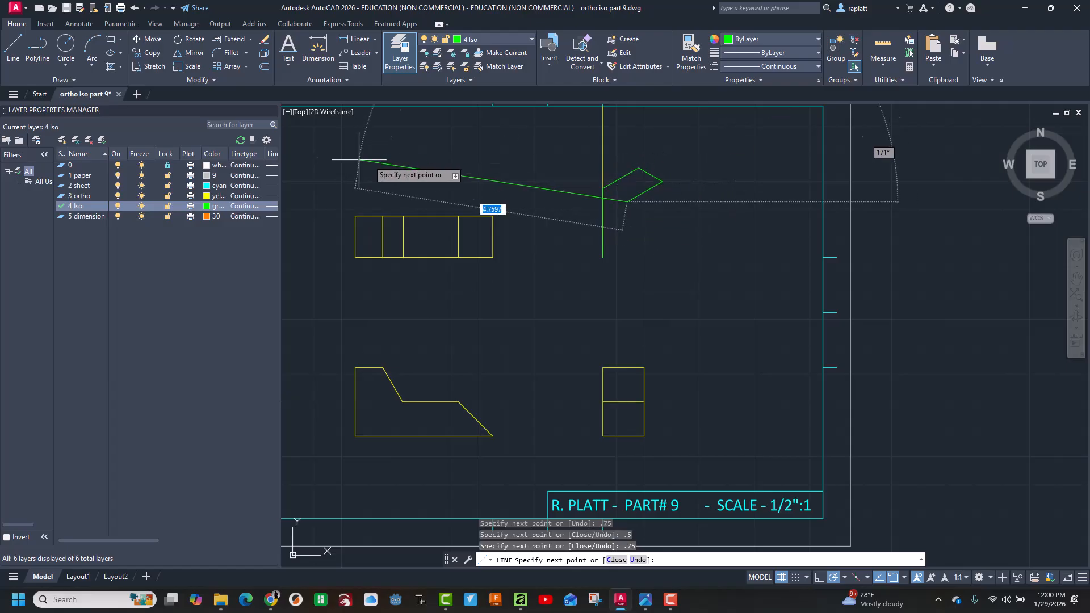
pyautogui.click(603, 188)
pyautogui.press('Escape')
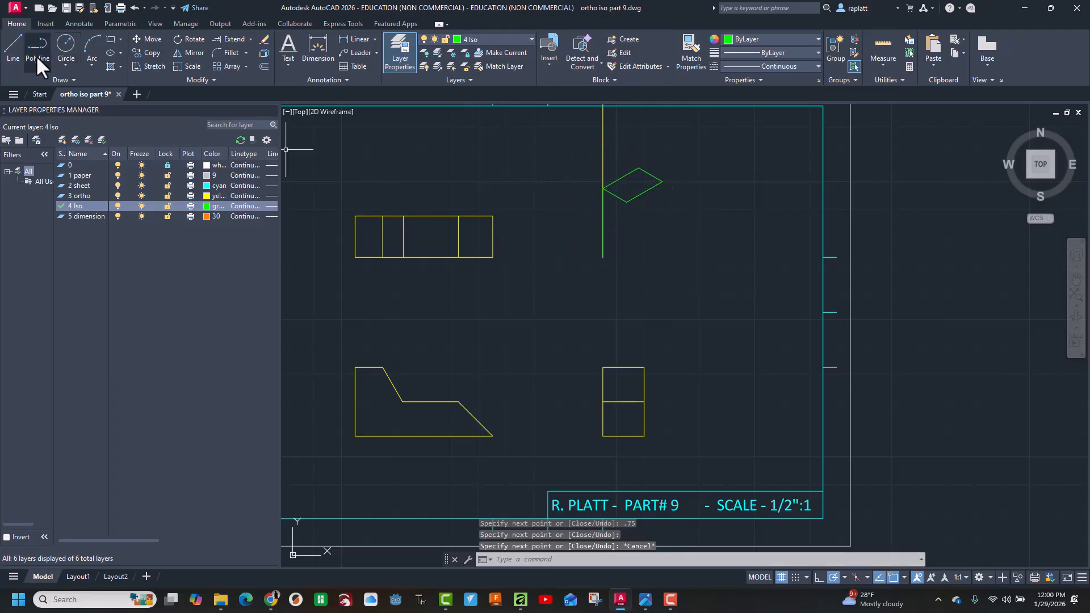
# From the vertical edge's lower end, draw the isometric bottom edge 2.5 long at 330°, followed by a .75 segment at 30°.
pyautogui.click(13, 60)
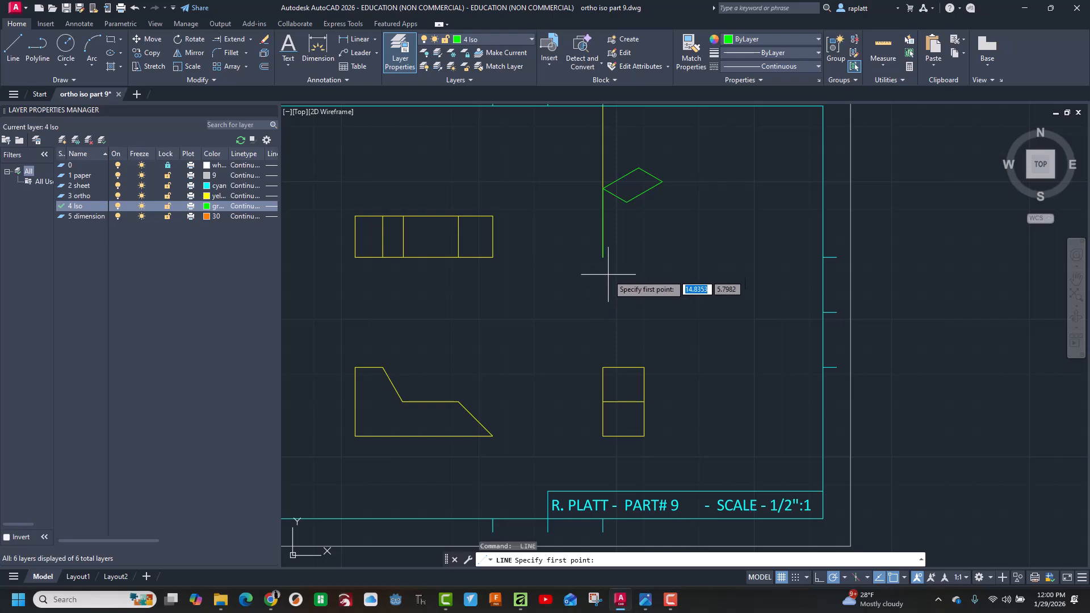
pyautogui.click(602, 257)
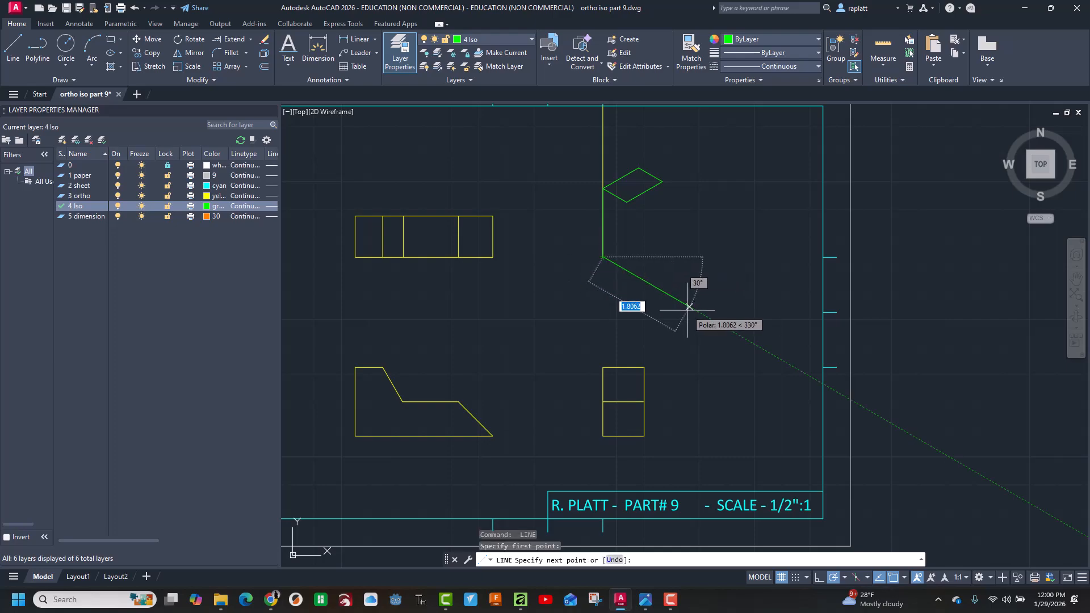
pyautogui.write('2.5')
pyautogui.press('Return')
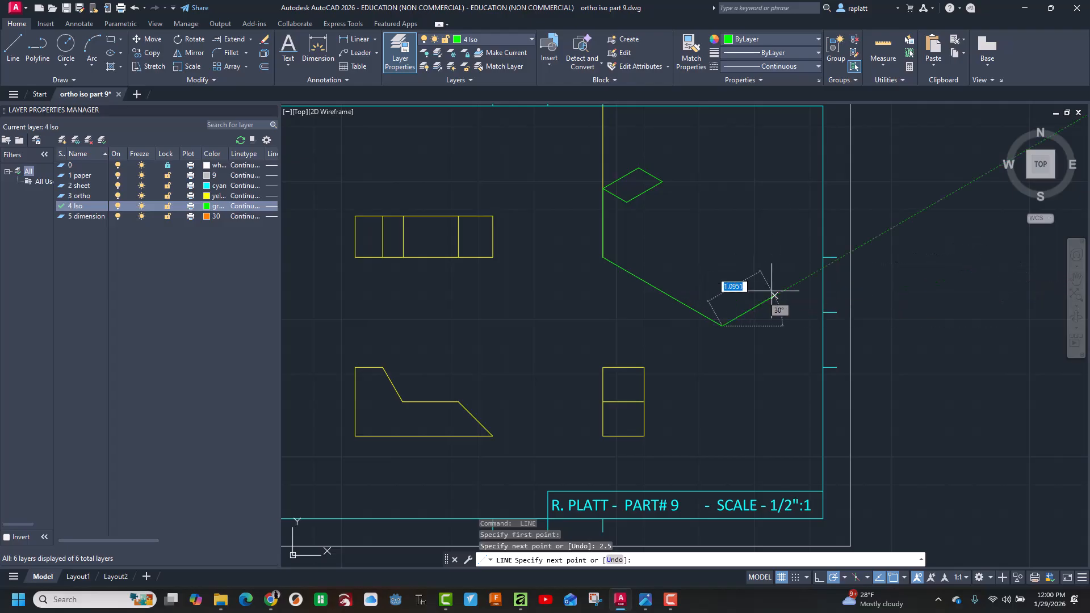
pyautogui.write('.75')
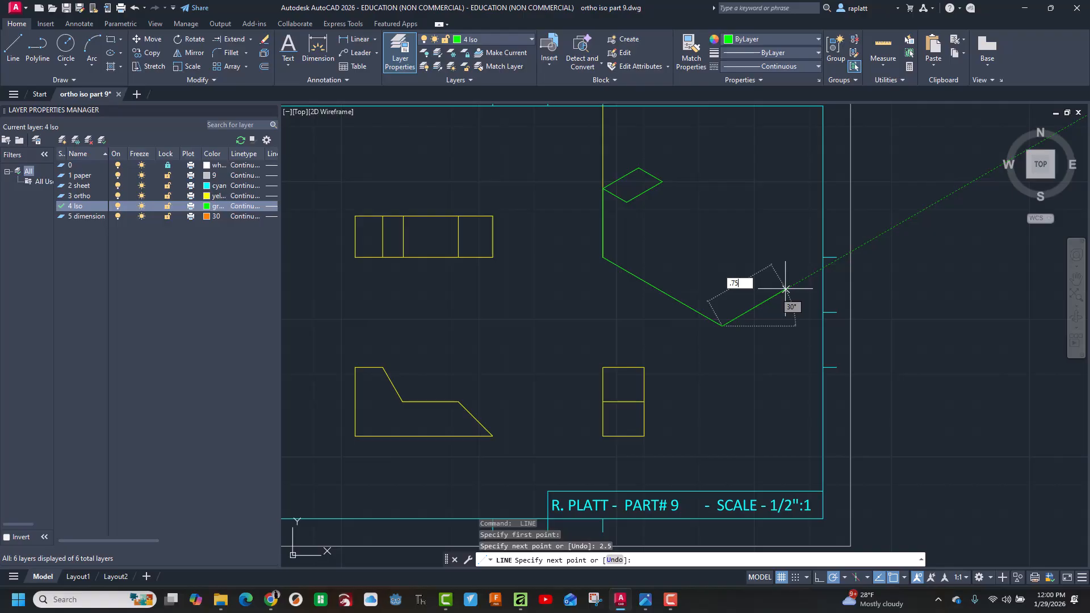
pyautogui.press('Return')
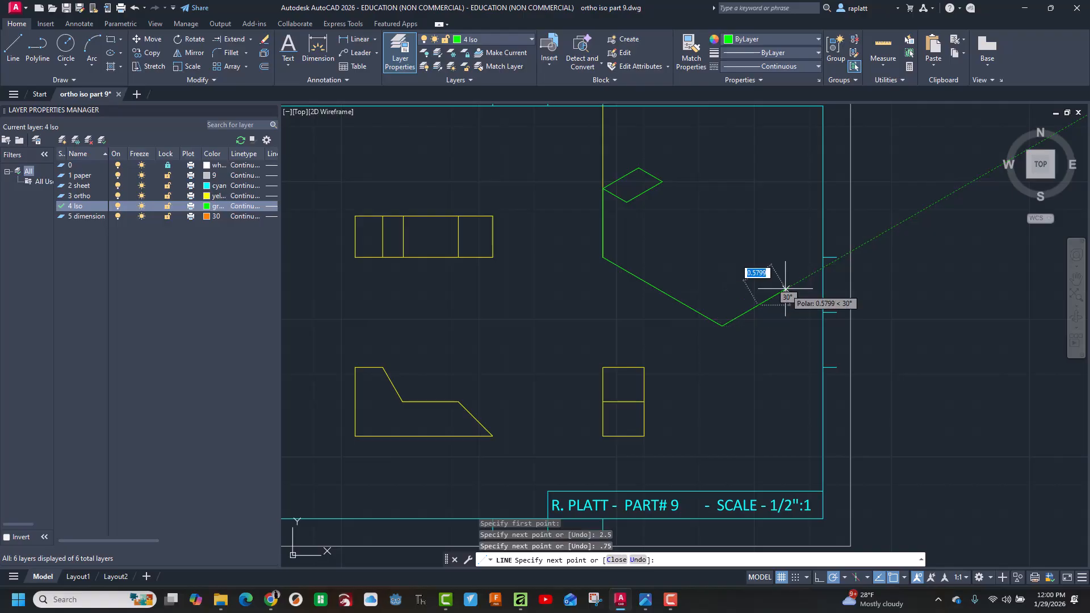
pyautogui.press('Escape')
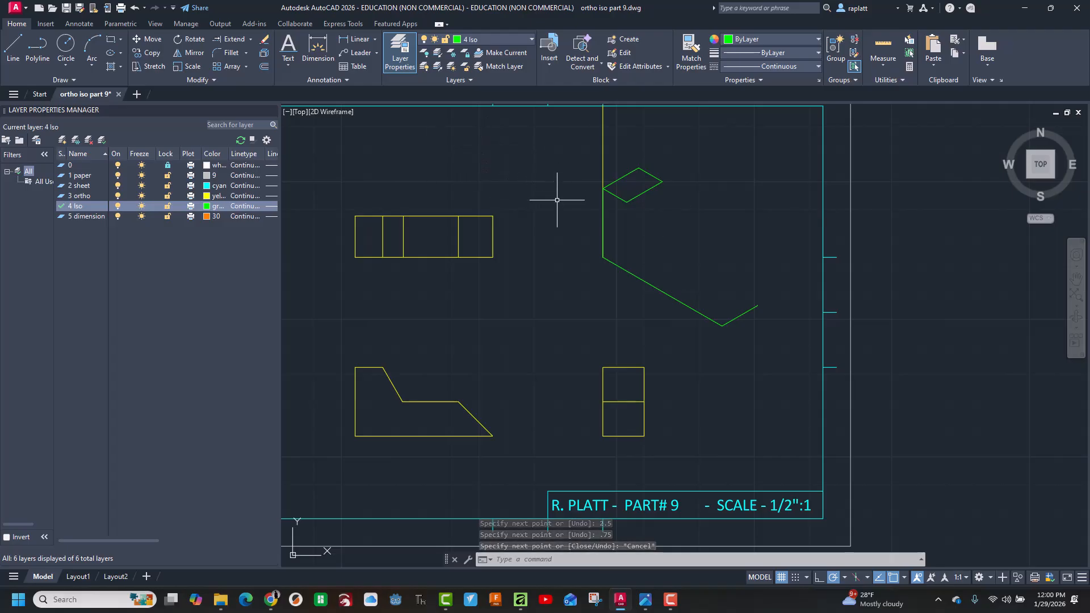
# Draw a line 2 long at 330° from the midpoint of the isometric view's green vertical edge.
pyautogui.click(9, 52)
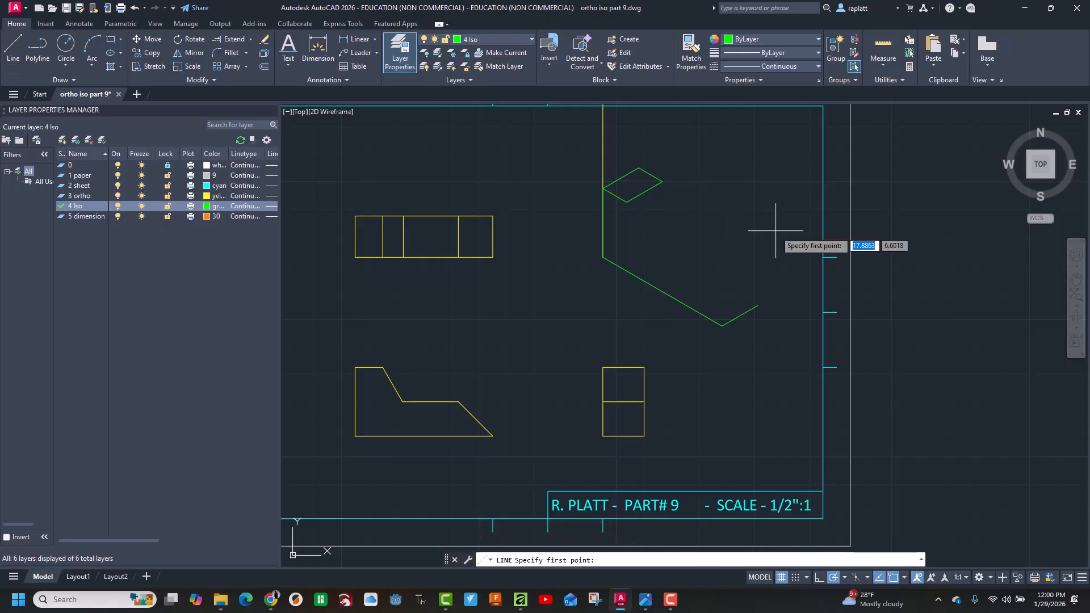
pyautogui.click(603, 223)
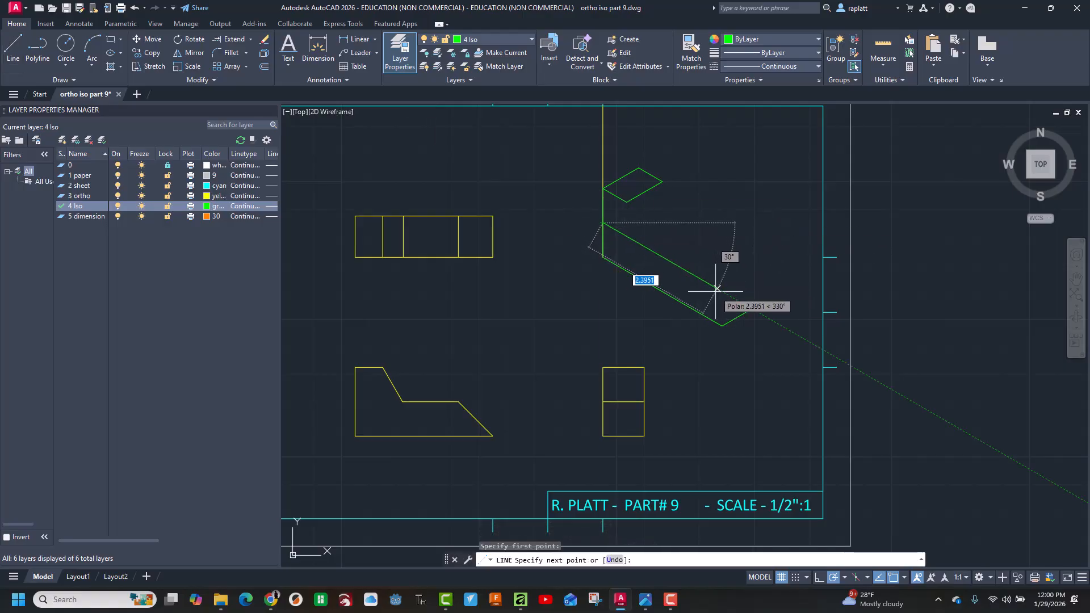
pyautogui.write('2')
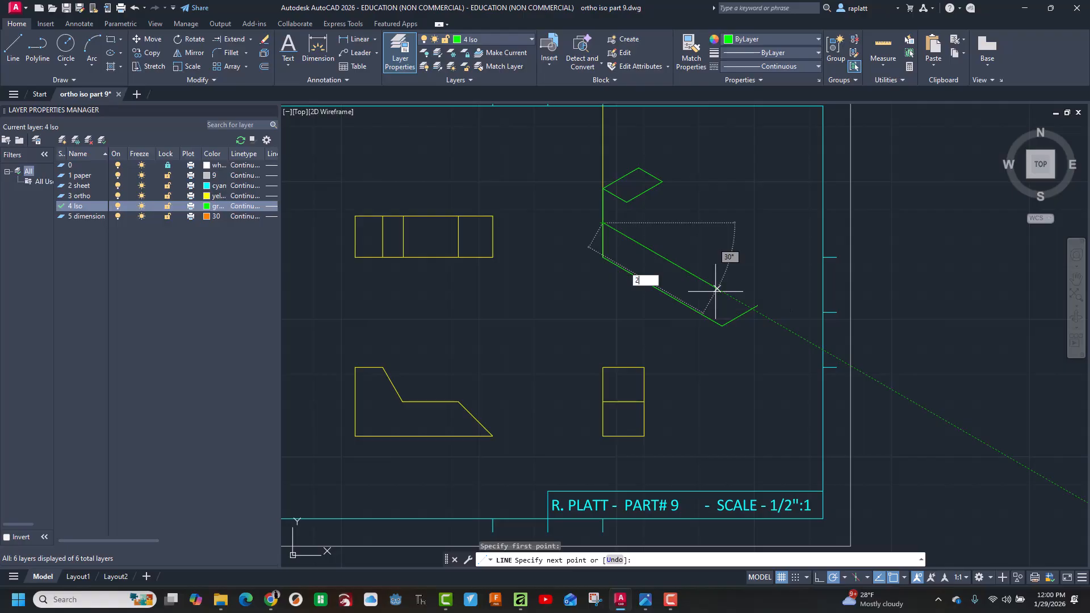
pyautogui.press('Return')
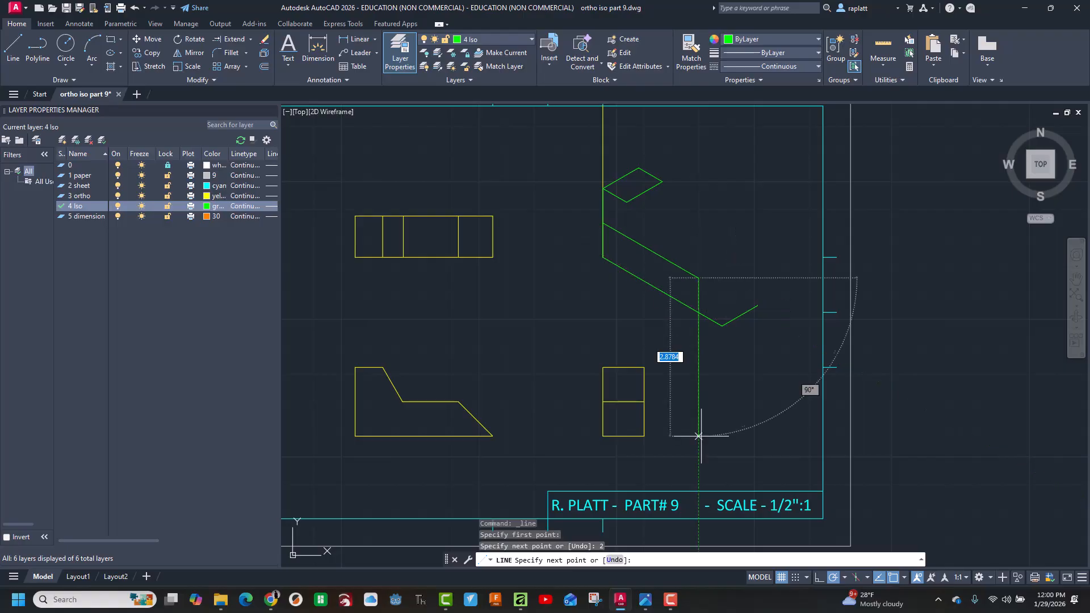
pyautogui.press('Escape')
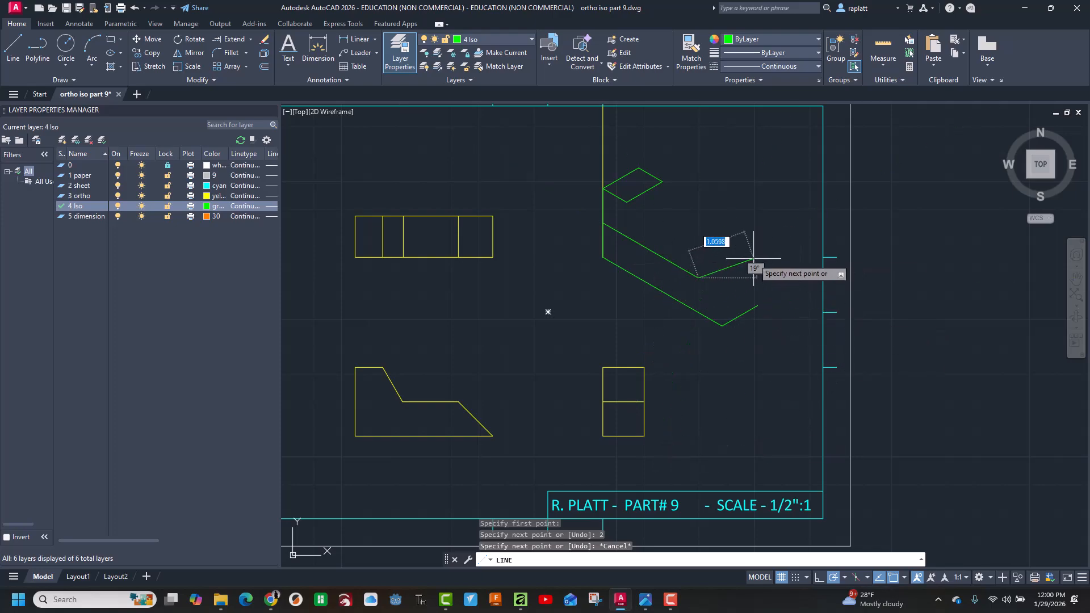
pyautogui.press('Escape')
pyautogui.press('Escape')
pyautogui.press('Escape')
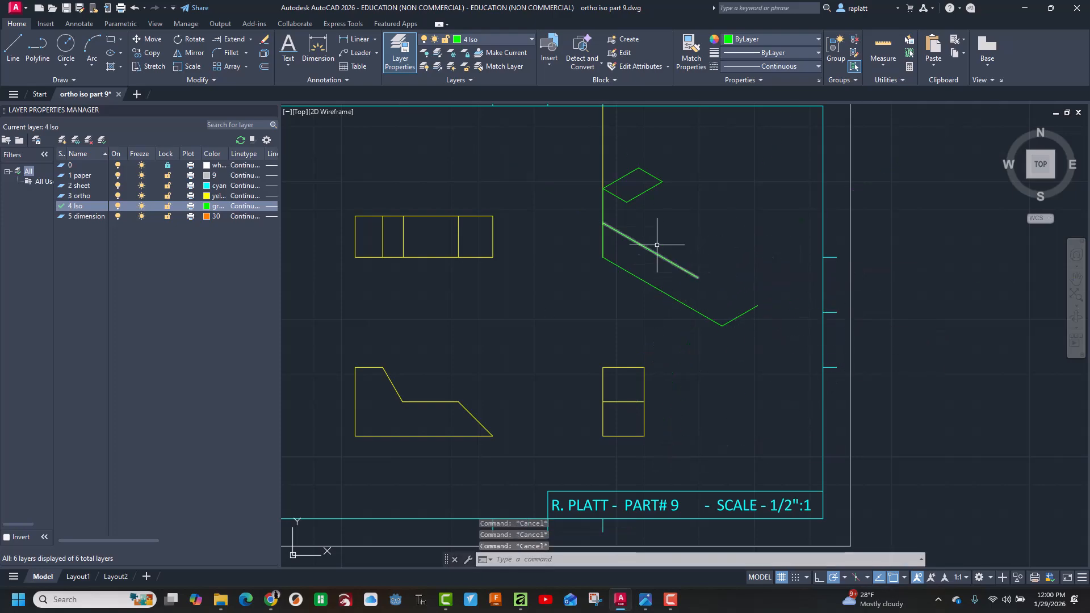
pyautogui.hotkey('alt', 'Tab')
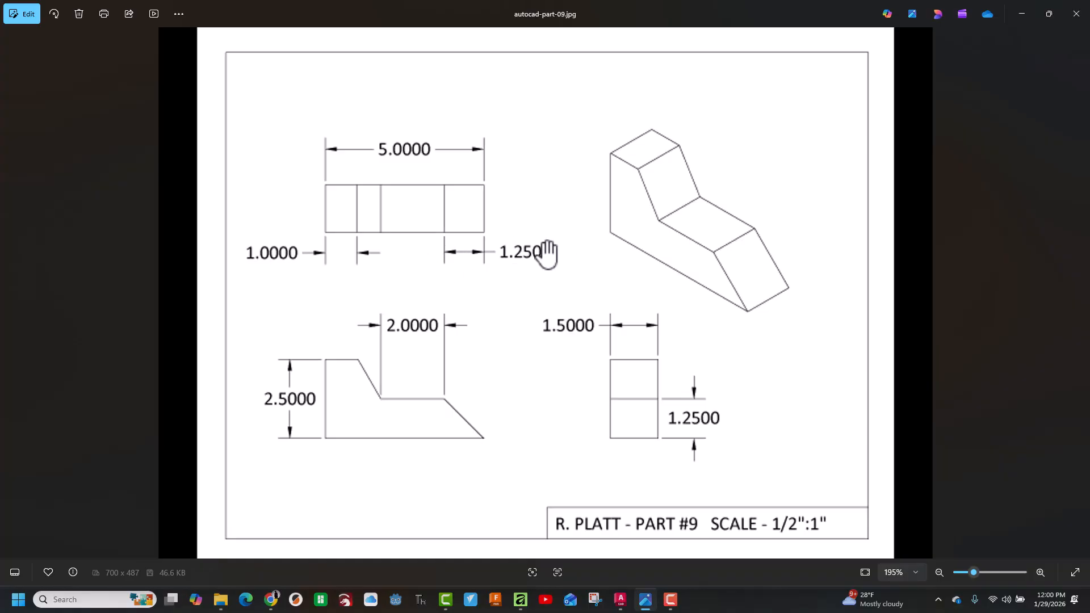
pyautogui.hotkey('alt', 'Tab')
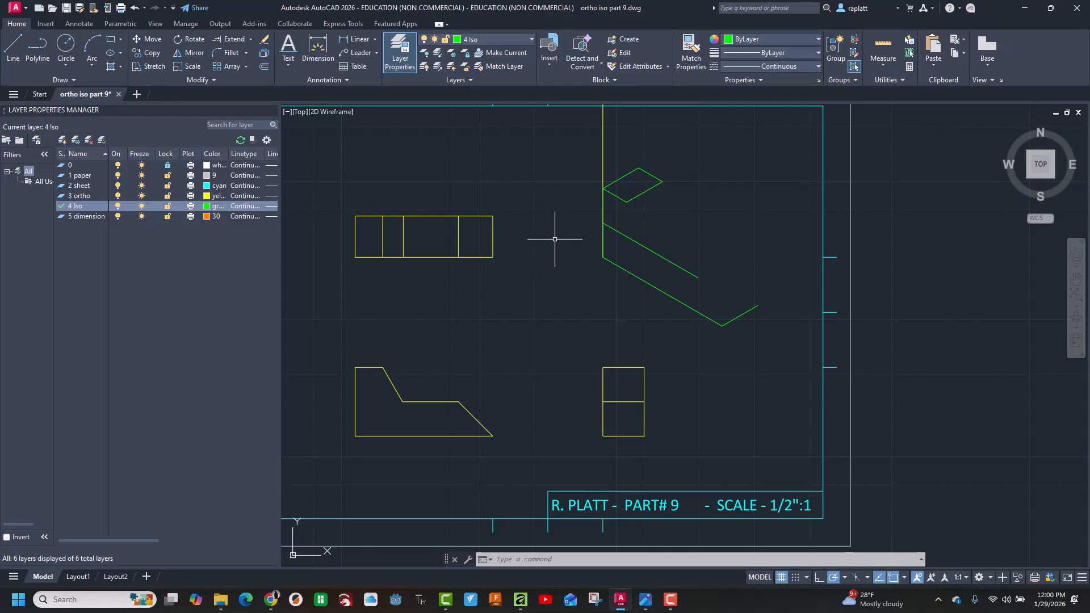
pyautogui.click(15, 49)
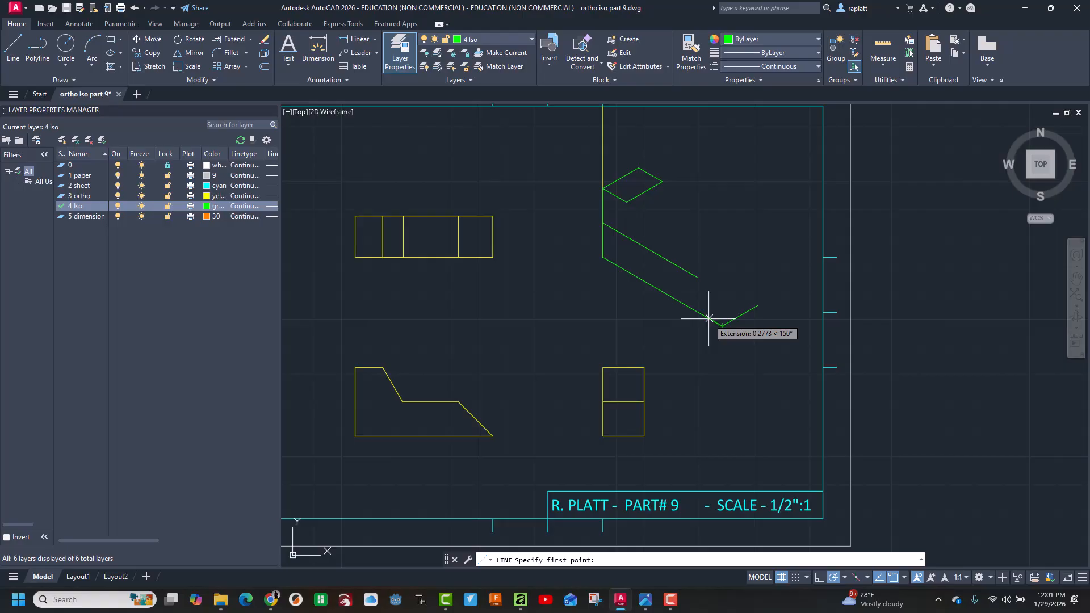
pyautogui.write('tt')
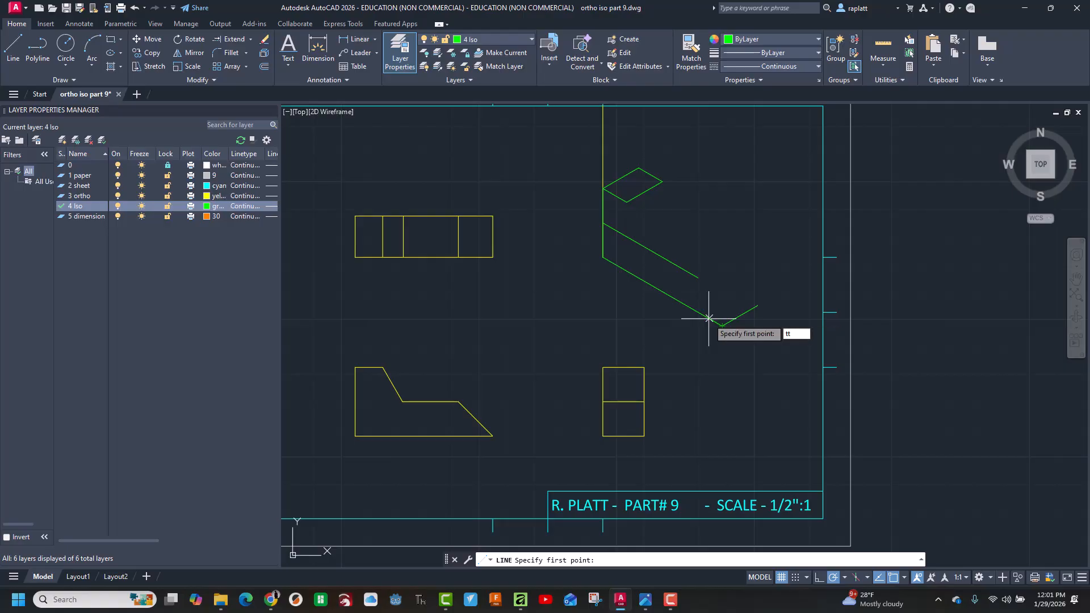
pyautogui.press('Return')
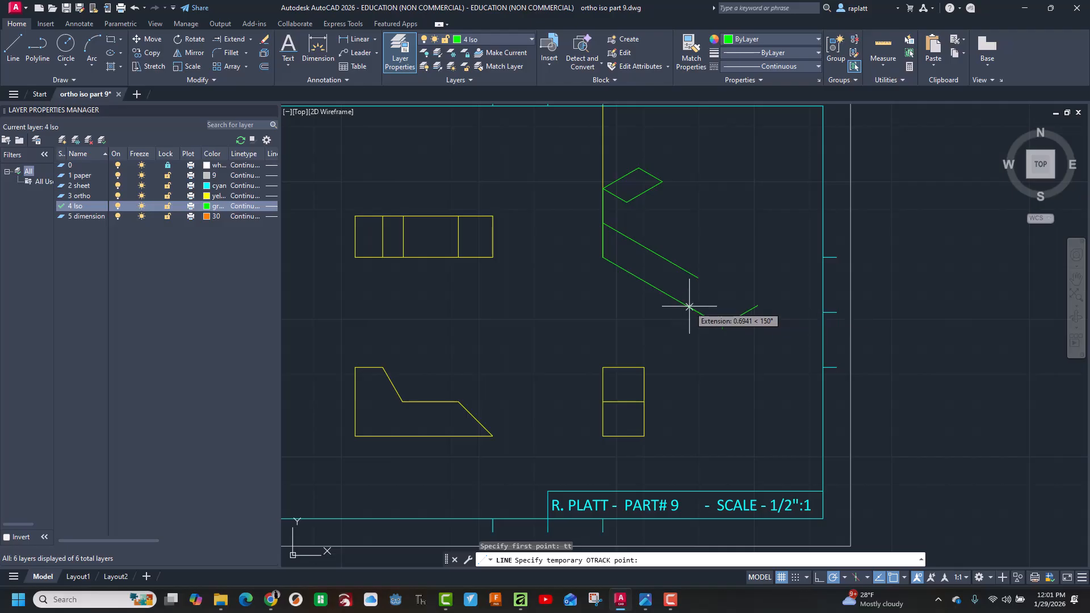
pyautogui.press('Escape')
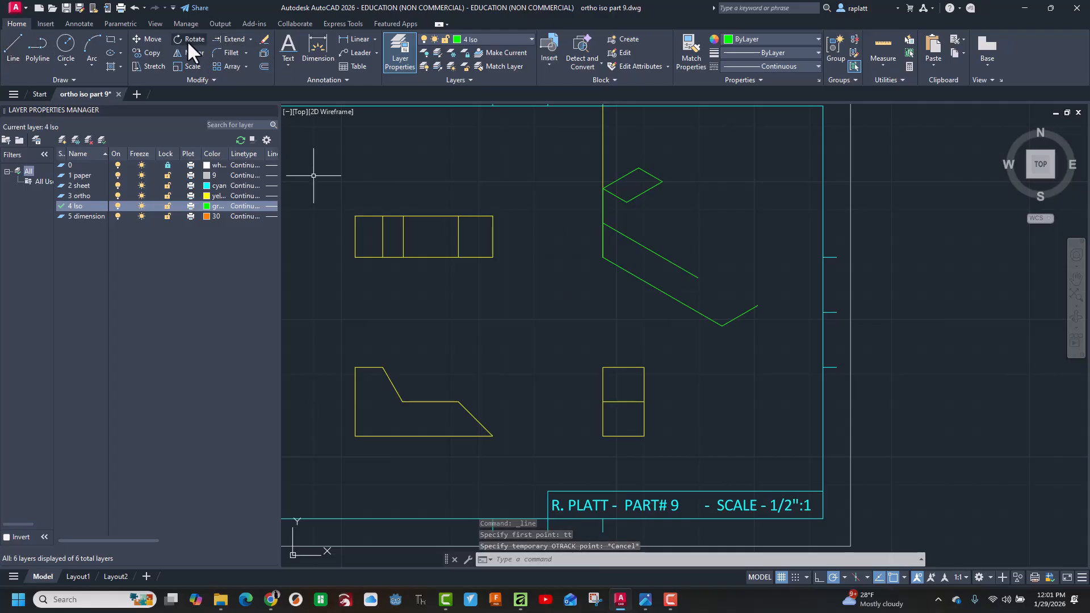
pyautogui.click(263, 40)
pyautogui.click(682, 302)
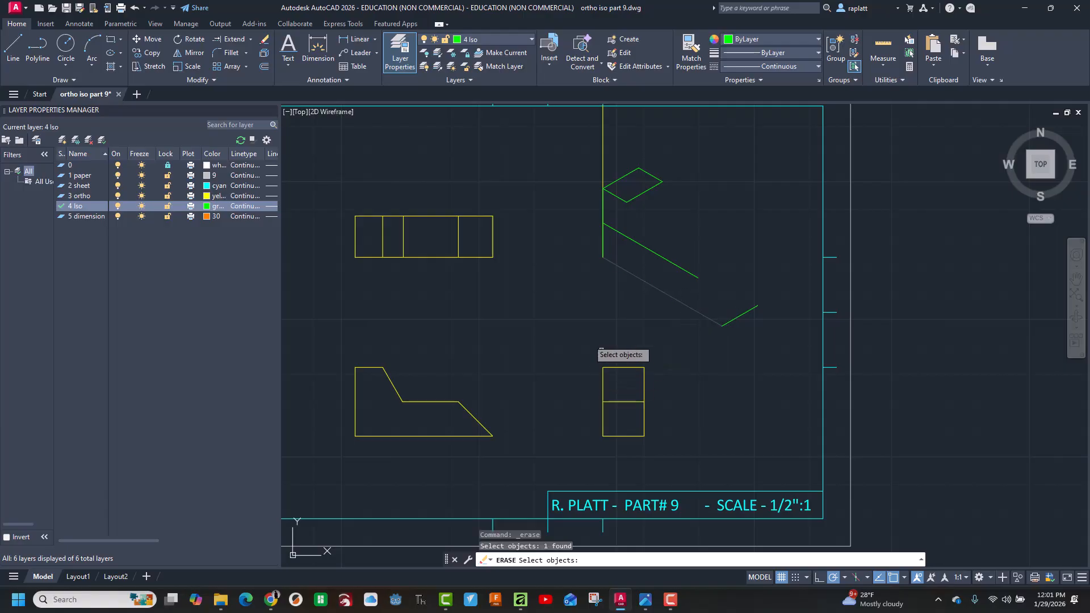
pyautogui.click(15, 42)
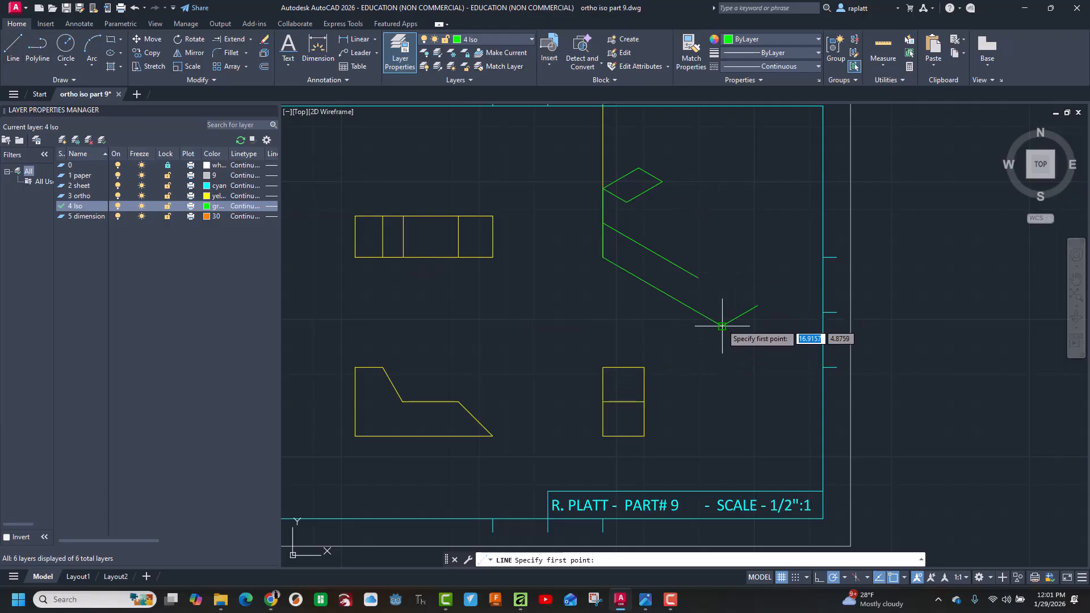
pyautogui.press('Escape')
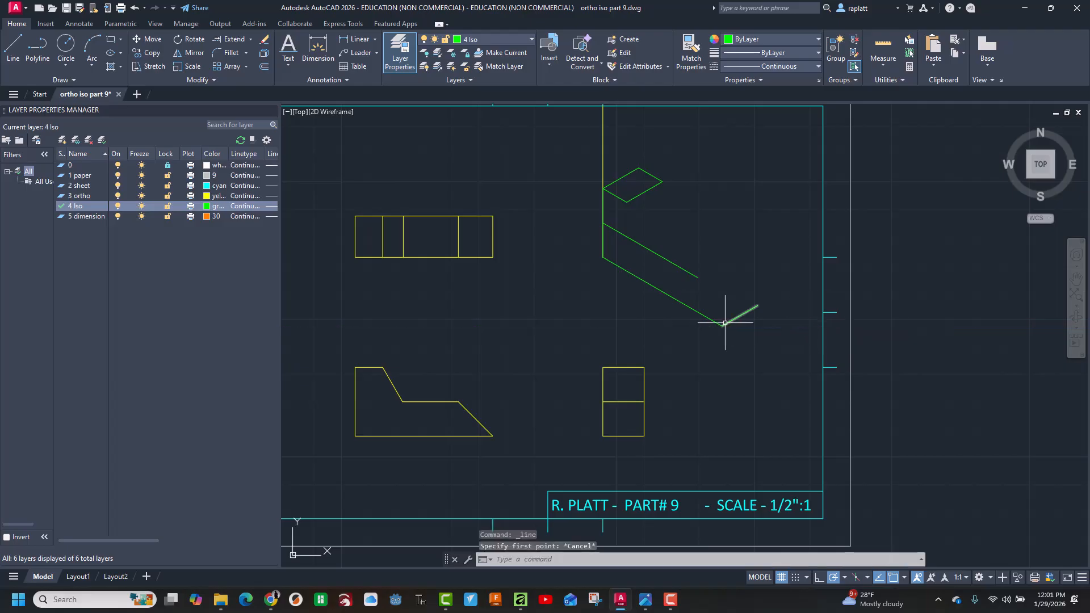
# Erase the long isometric bottom edge and, from the short segment's lower end, draw a .8125 line at 150° and a vertical line up past the mid-height line.
pyautogui.click(708, 317)
pyautogui.press('Delete')
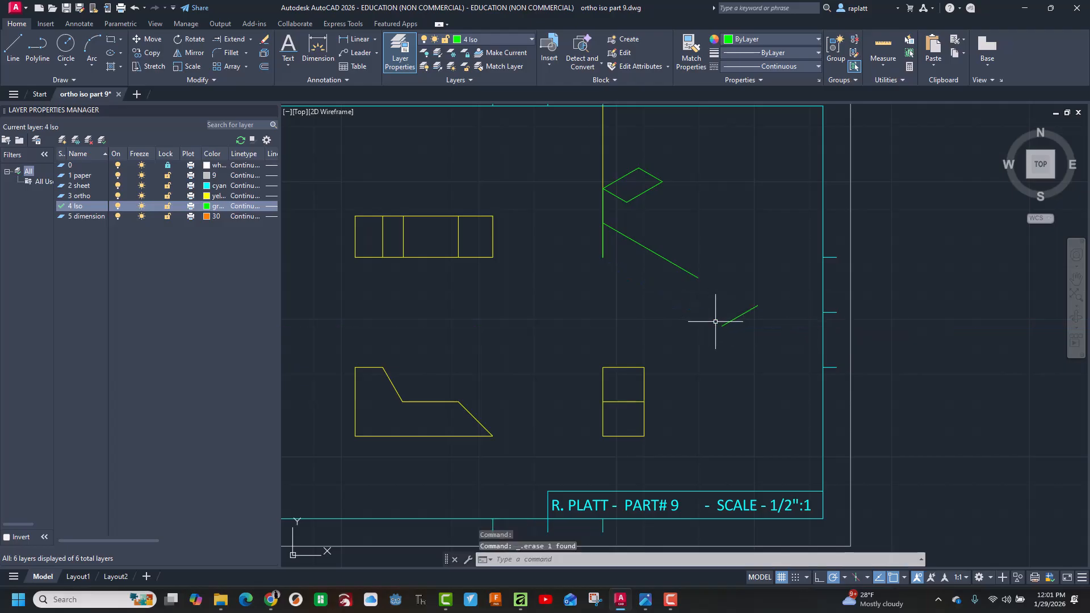
pyautogui.click(17, 44)
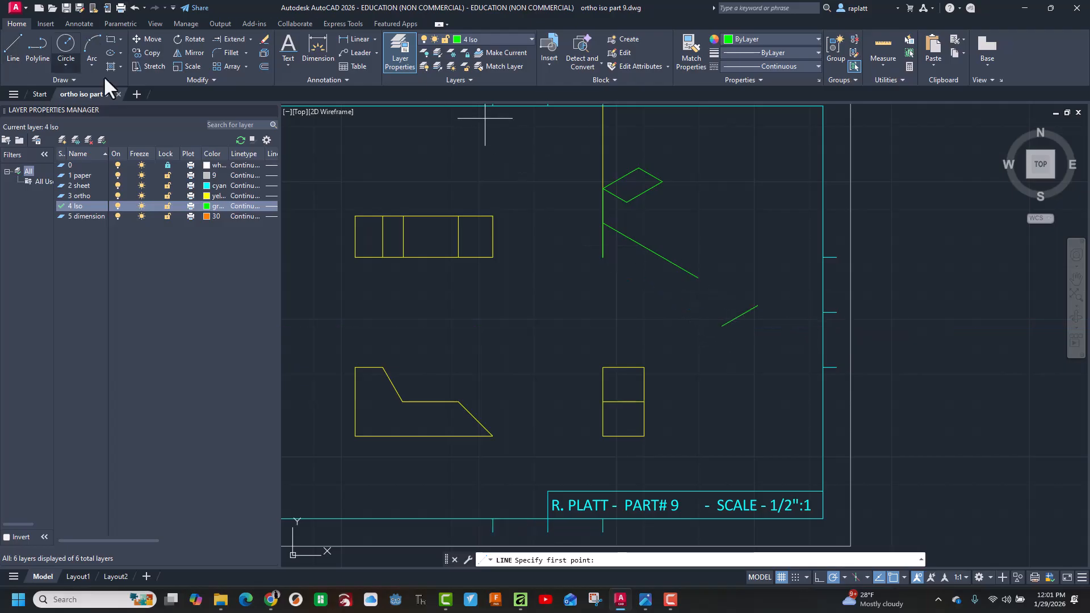
pyautogui.click(722, 327)
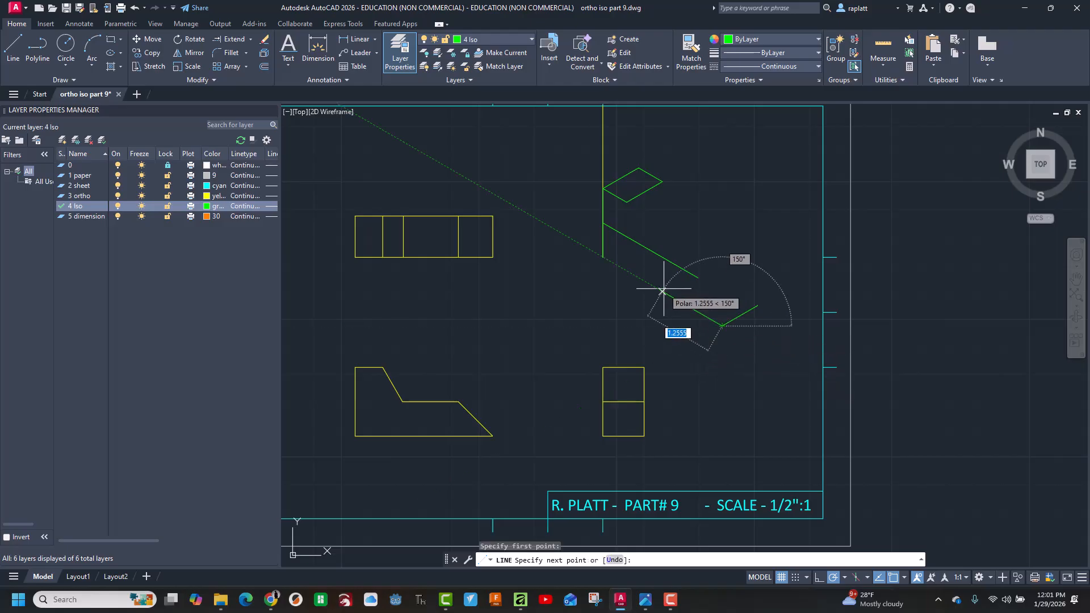
pyautogui.write('.')
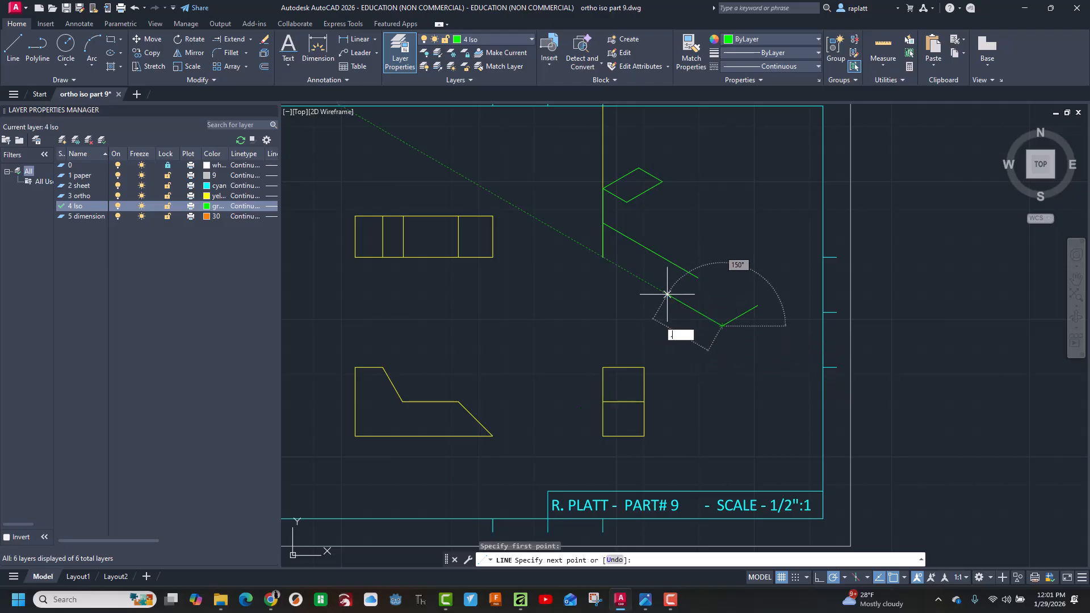
pyautogui.write('8125')
pyautogui.press('Return')
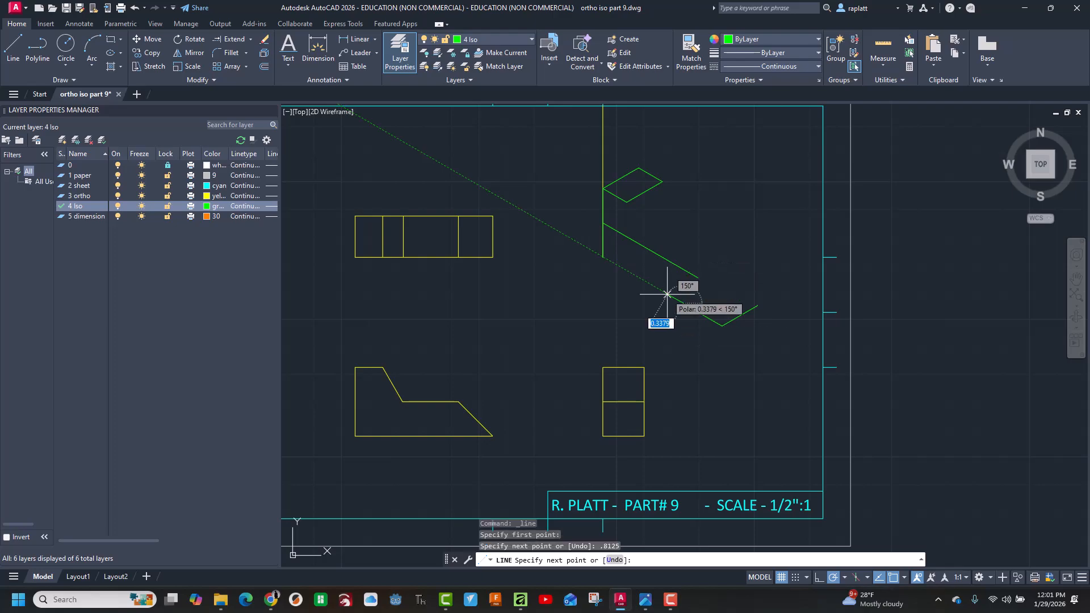
pyautogui.click(683, 228)
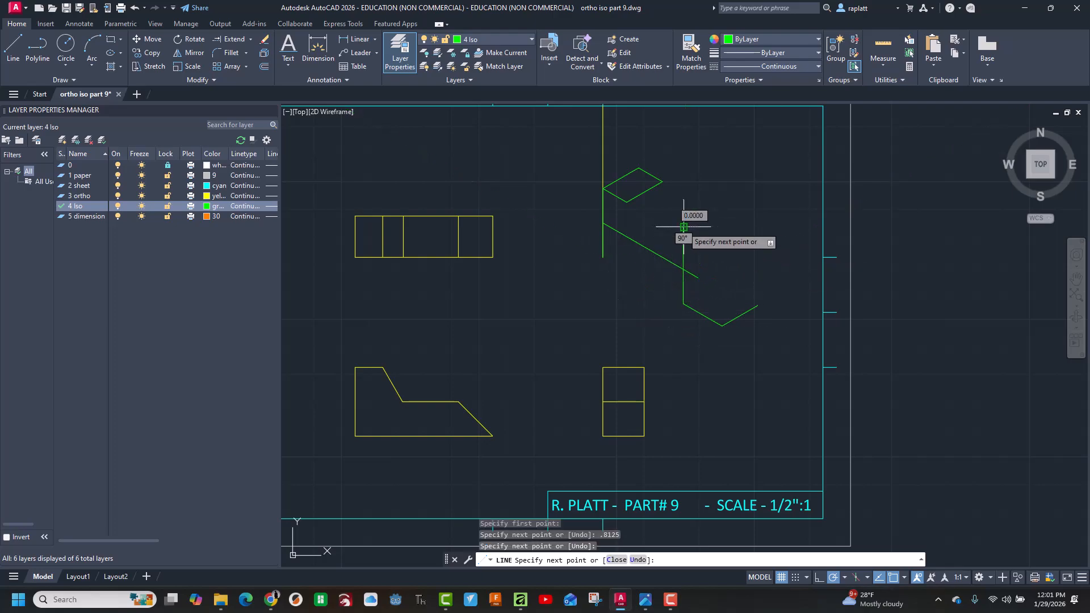
pyautogui.press('Escape')
# Trim the overshooting ends where the short vertical and mid-height lines cross, then remove the rest of the mid-height line.
pyautogui.scroll(-2, 672, 236)
pyautogui.scroll(8, 672, 236)
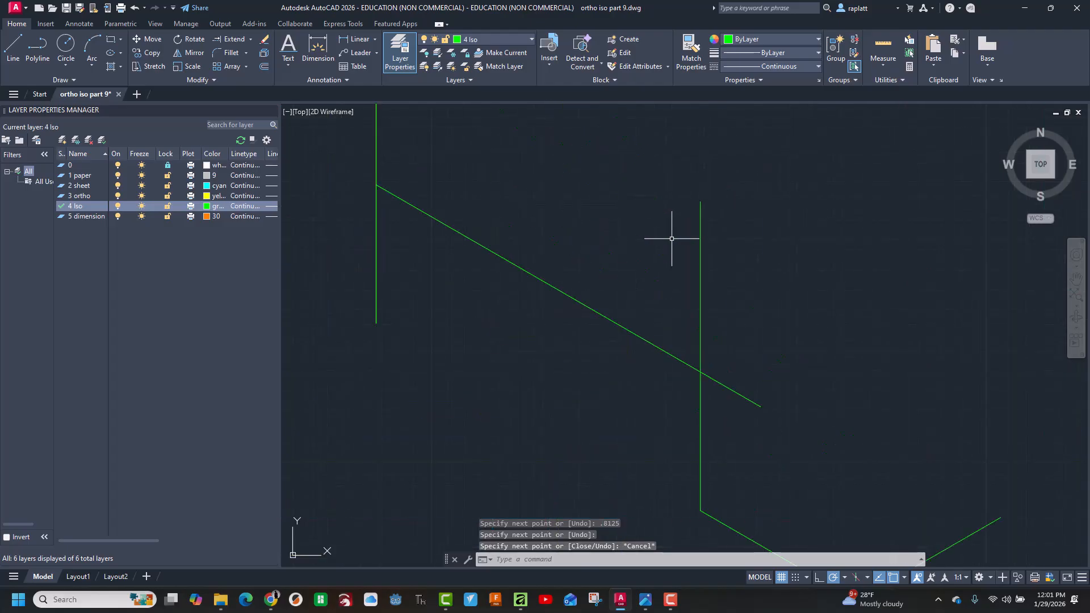
pyautogui.click(248, 40)
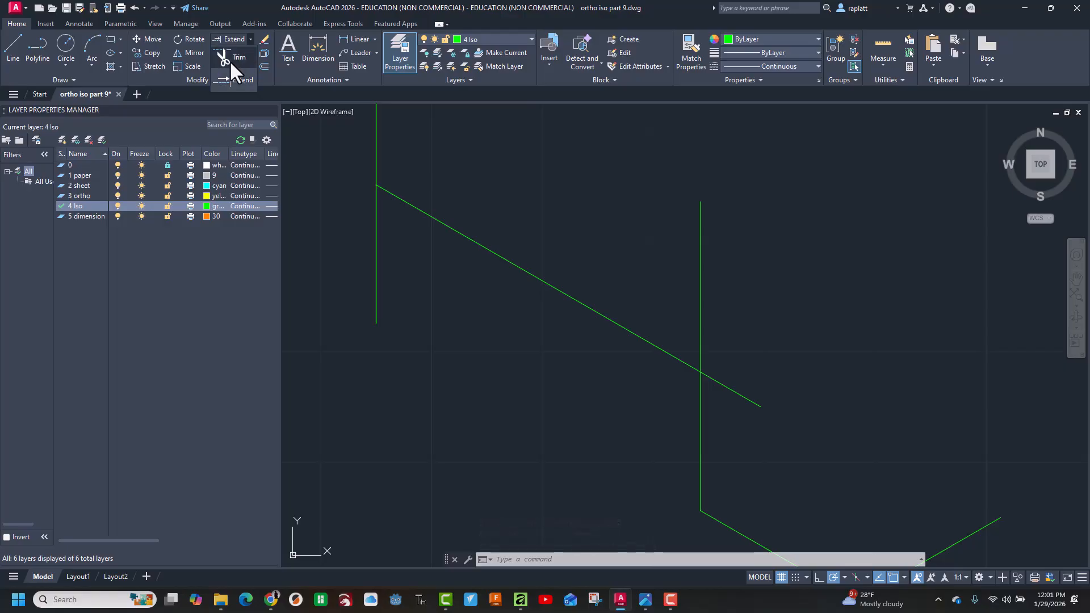
pyautogui.click(231, 58)
pyautogui.moveTo(681, 318)
pyautogui.mouseDown()
pyautogui.moveTo(711, 342)
pyautogui.moveTo(744, 423)
pyautogui.mouseUp()
pyautogui.moveTo(745, 333)
pyautogui.mouseDown(button='middle')
pyautogui.moveTo(752, 355)
pyautogui.moveTo(726, 329)
pyautogui.mouseUp(button='middle')
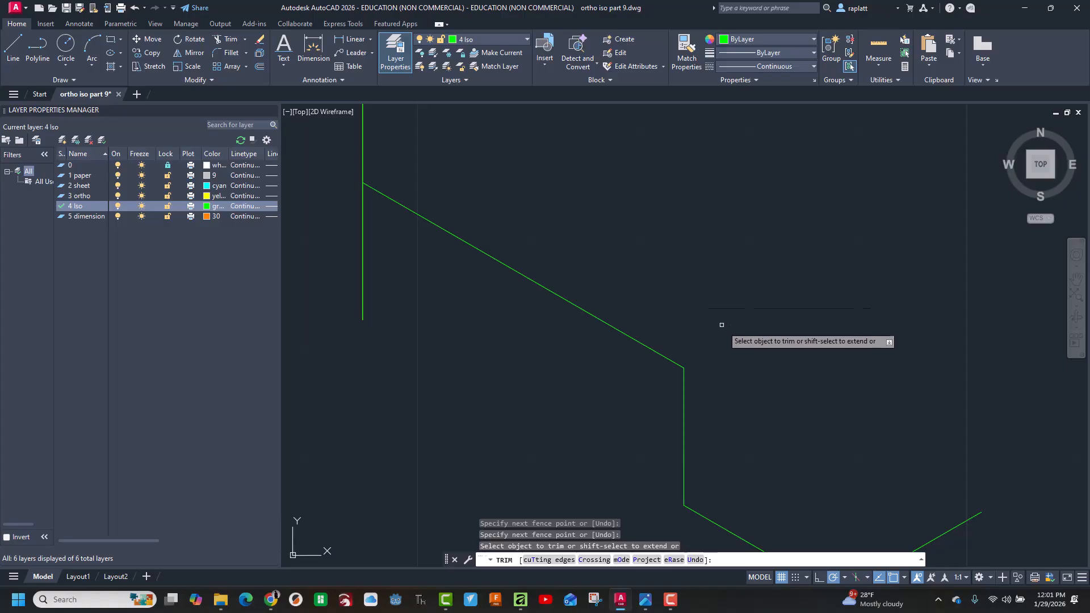
pyautogui.click(586, 280)
pyautogui.moveTo(587, 280); pyautogui.dragTo(571, 329)
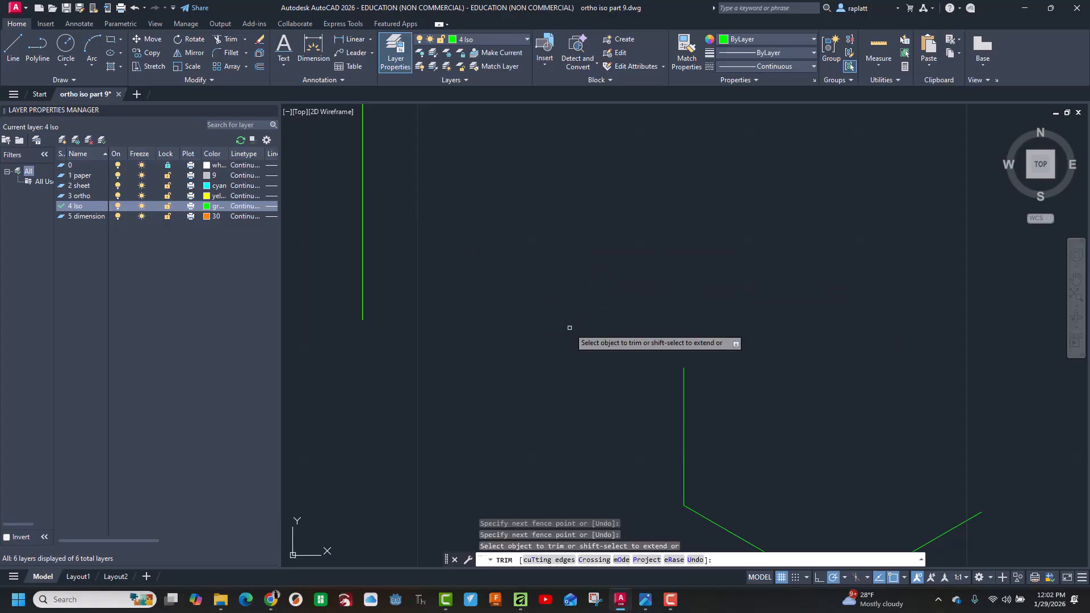
# From the short vertical line's upper end, draw a line 1 long at 150° and continue it to the top face's front corner.
pyautogui.click(13, 42)
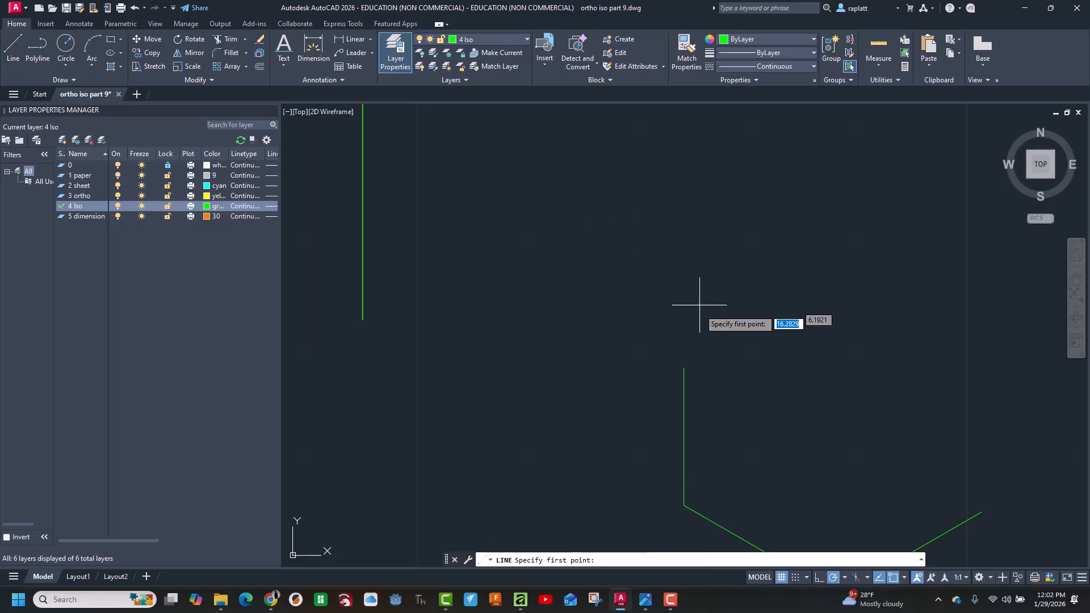
pyautogui.click(684, 368)
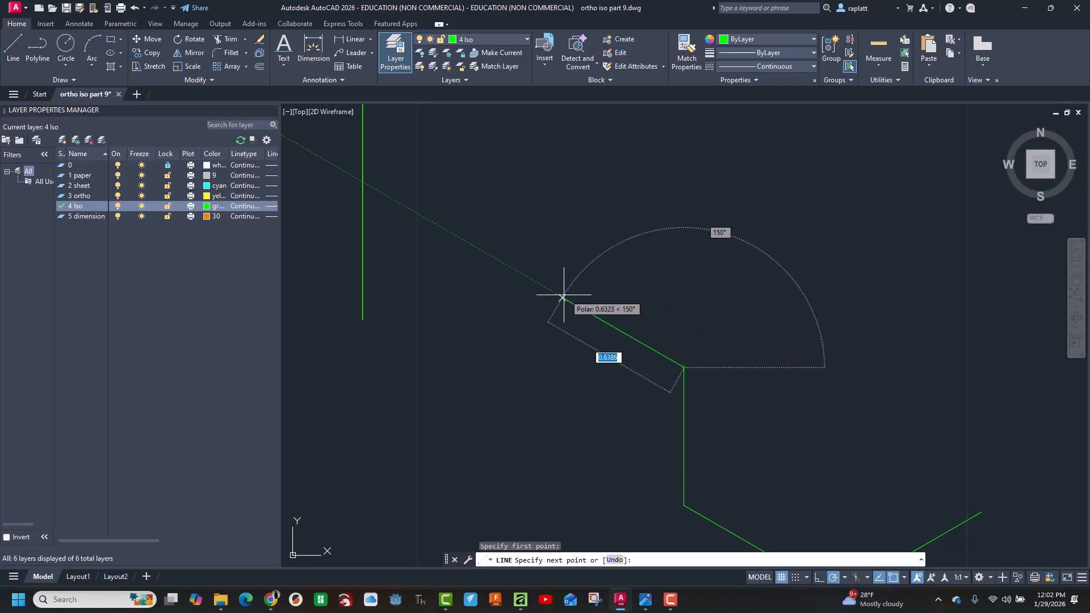
pyautogui.hotkey('alt', 'Tab')
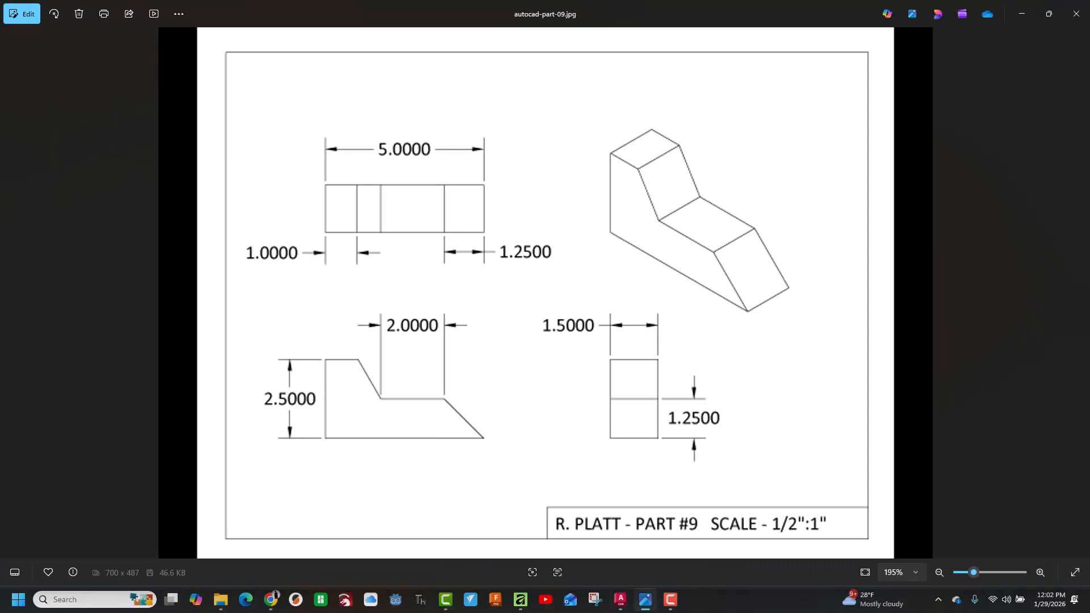
pyautogui.hotkey('alt', 'Tab')
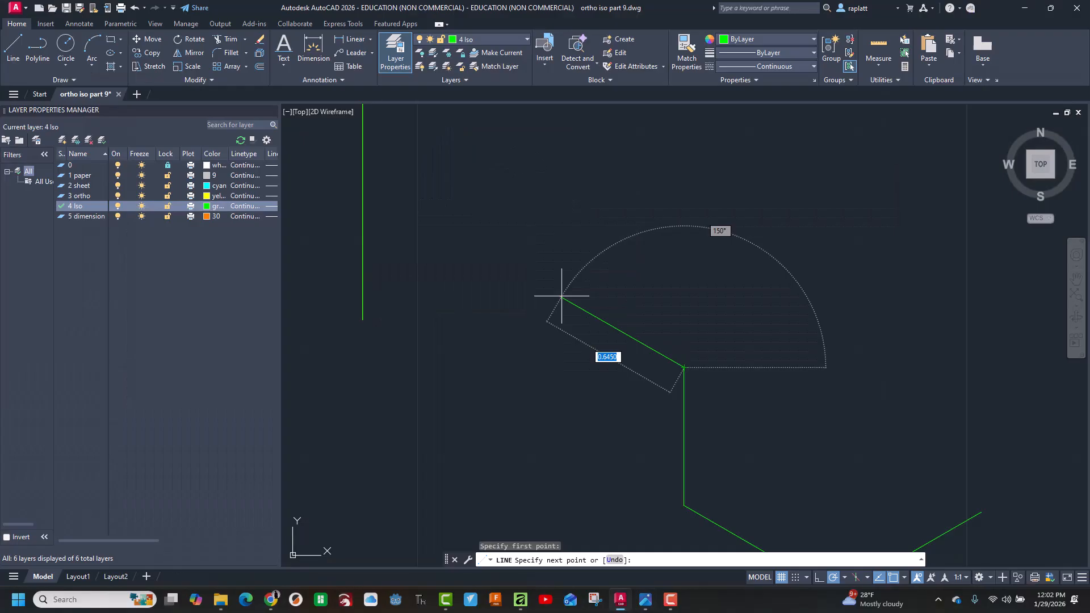
pyautogui.press('Return')
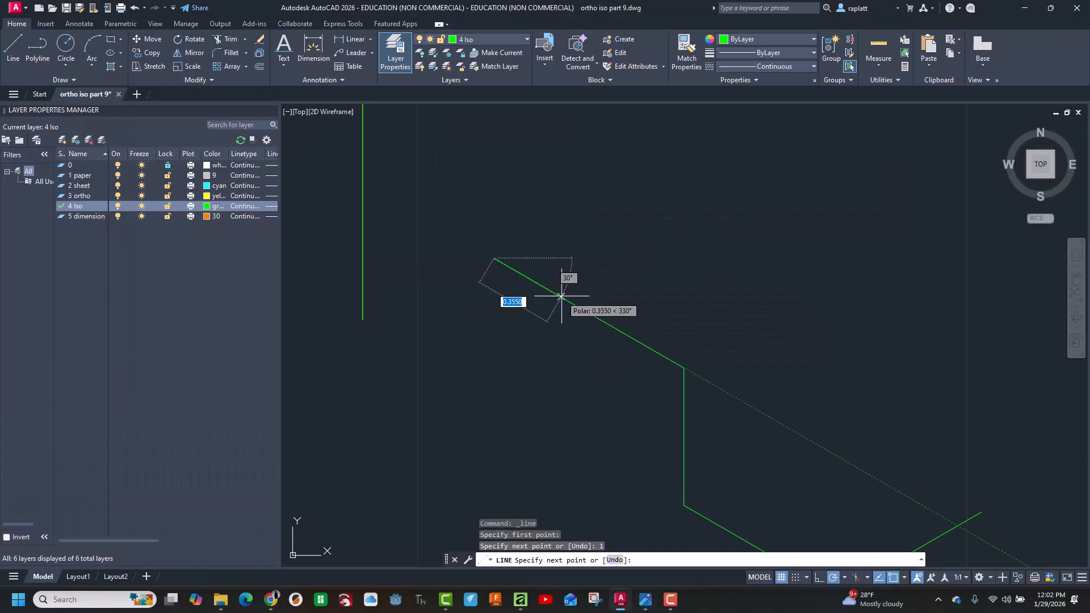
pyautogui.scroll(3, 681, 250)
pyautogui.scroll(-3, 681, 248)
pyautogui.scroll(1, 682, 250)
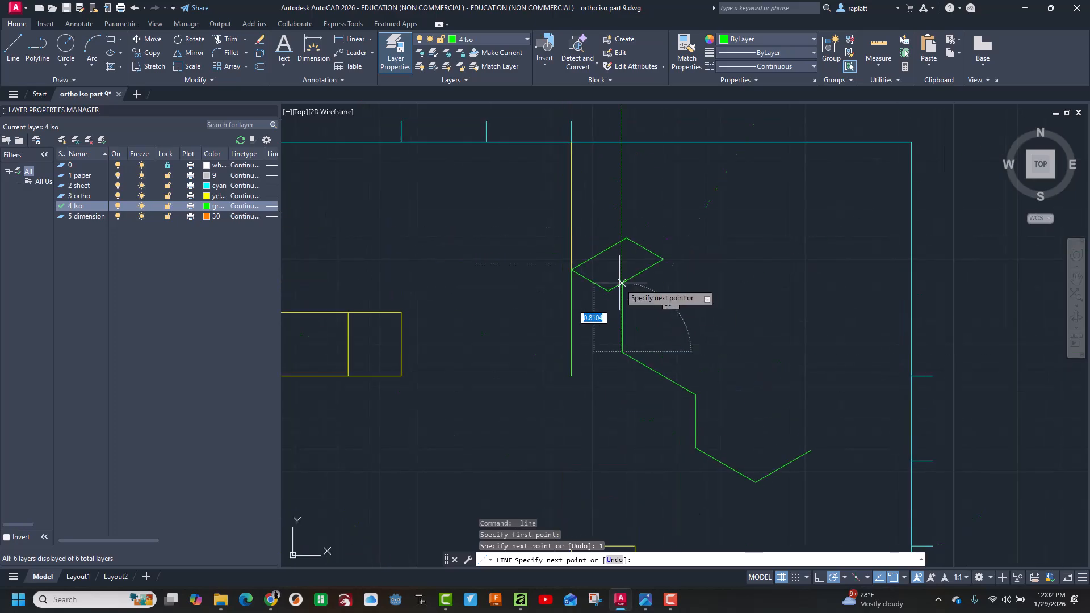
pyautogui.click(620, 350)
pyautogui.press('Escape')
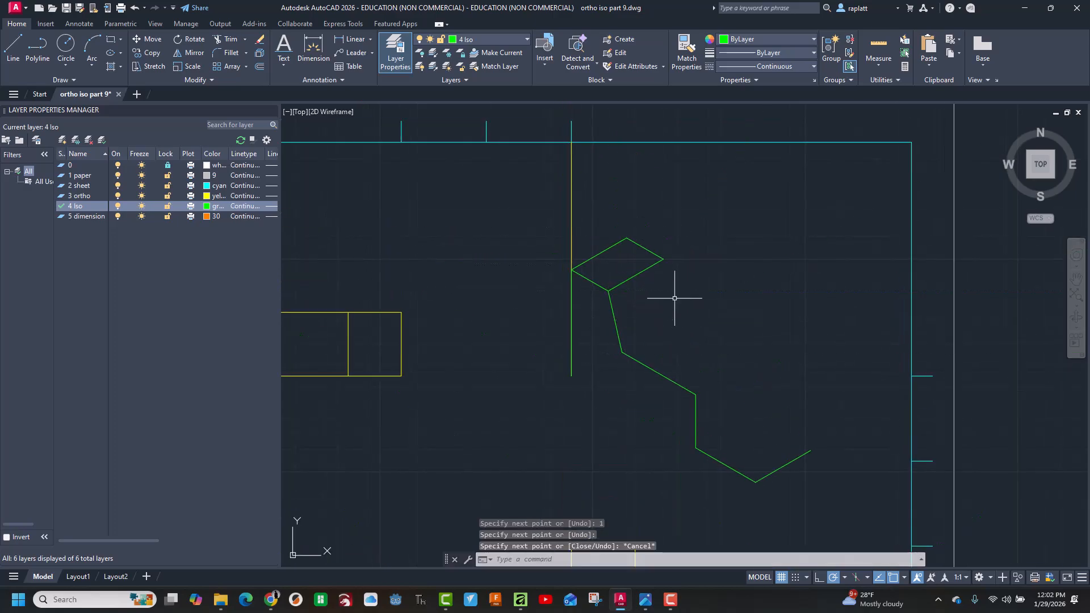
# From the lower end of the upper slanted edge, draw a .75 line at 30° and connect it to the top face's right corner.
pyautogui.click(11, 48)
pyautogui.click(622, 352)
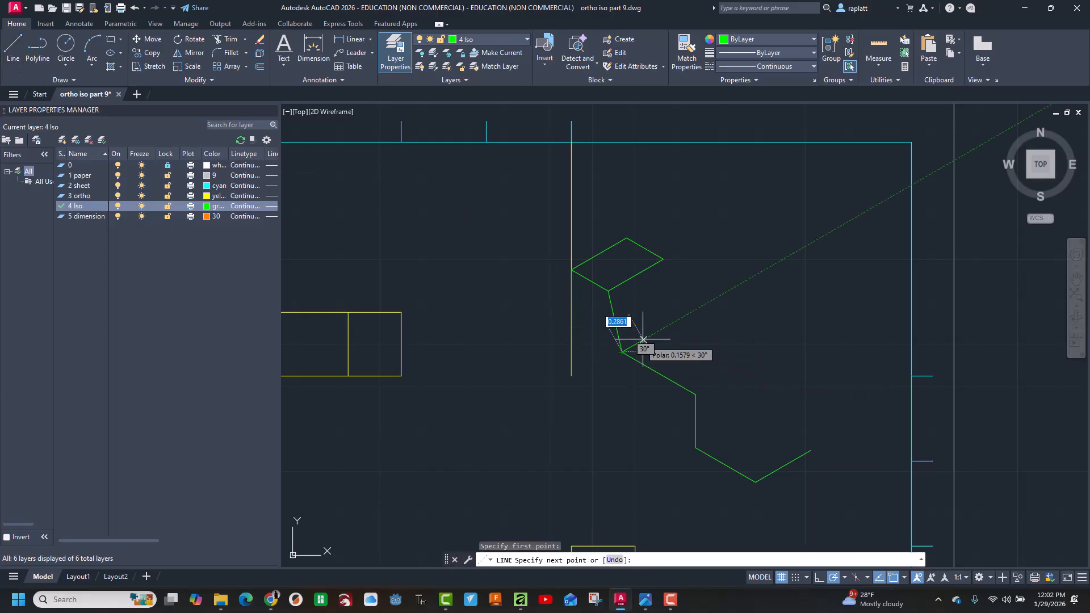
pyautogui.write('.75')
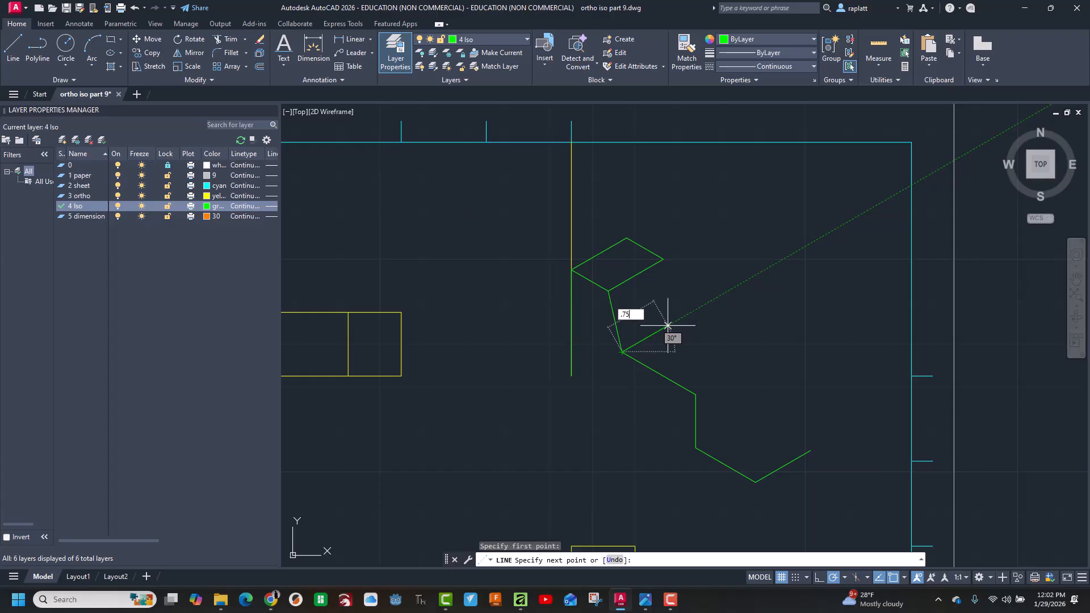
pyautogui.press('Return')
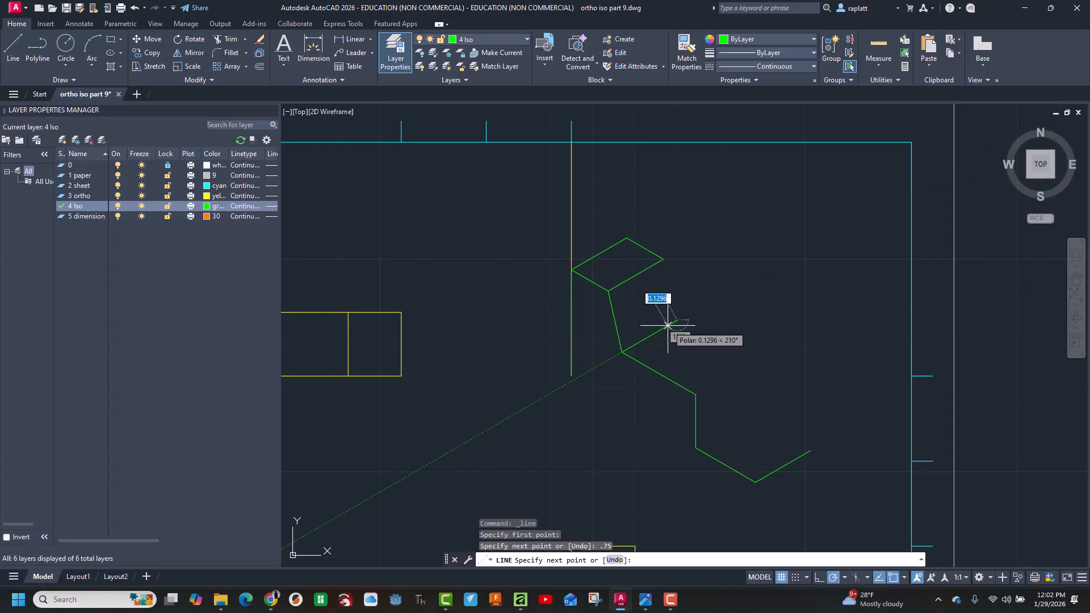
pyautogui.click(664, 260)
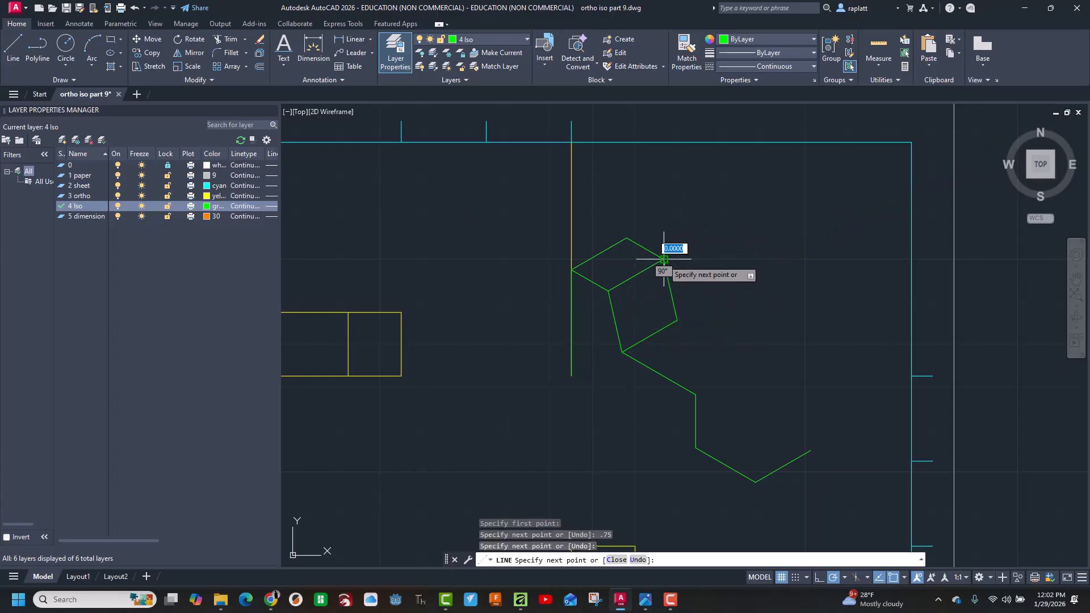
pyautogui.press('Escape')
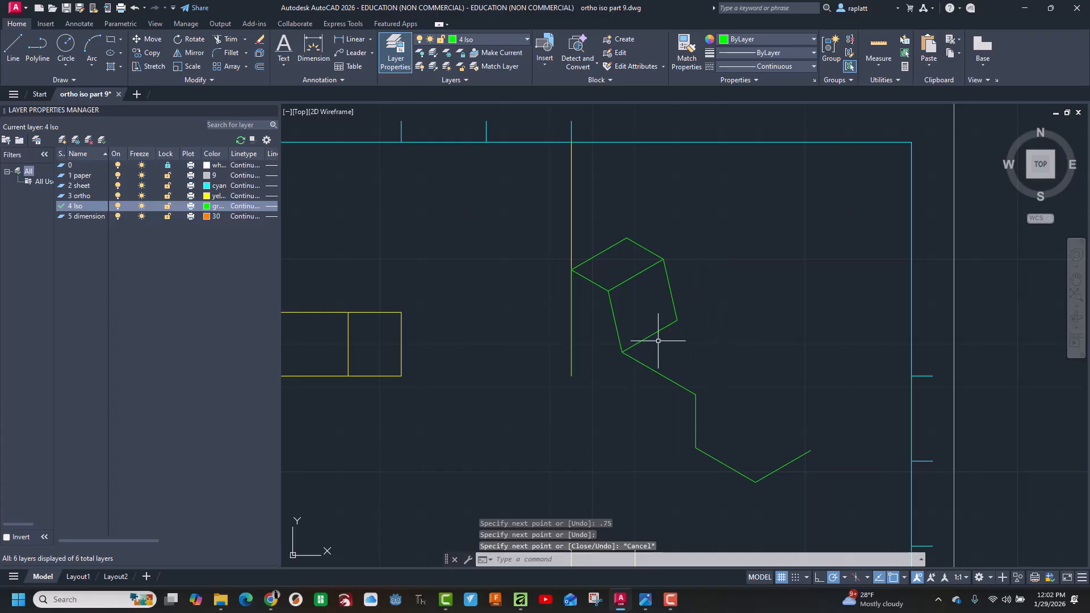
pyautogui.press('Escape')
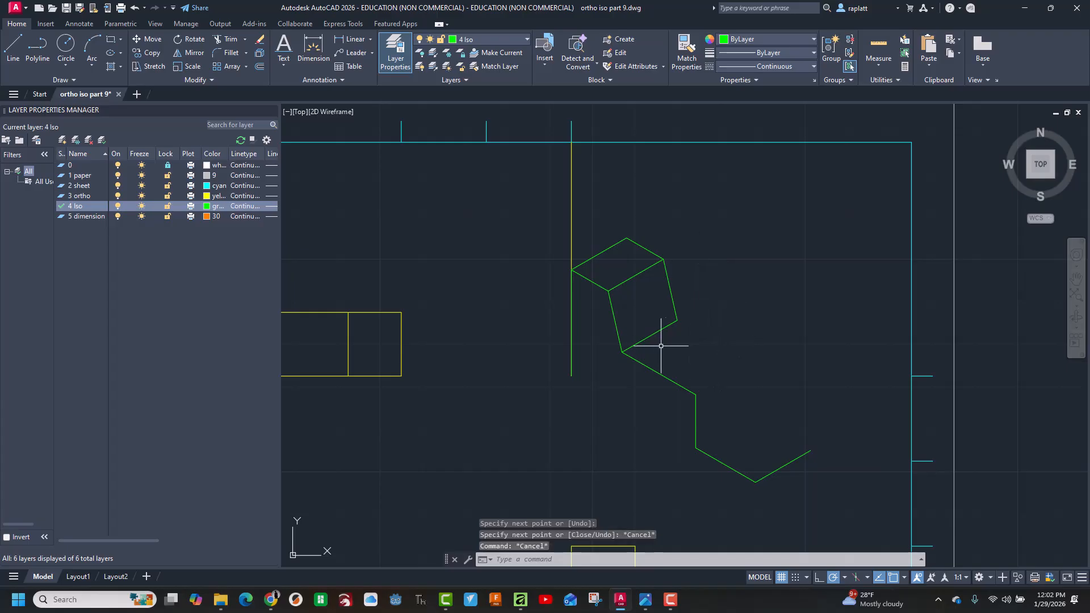
# From the rear end of that .75 line, draw a line 1 long at 330° and continue it to the short bottom segment's far end.
pyautogui.press('Return')
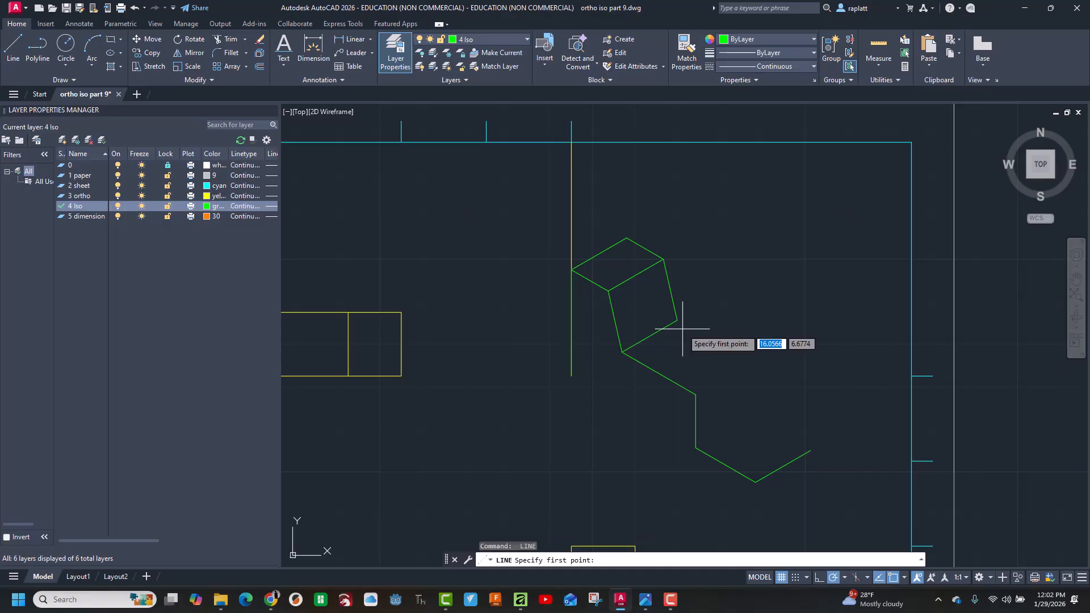
pyautogui.click(677, 321)
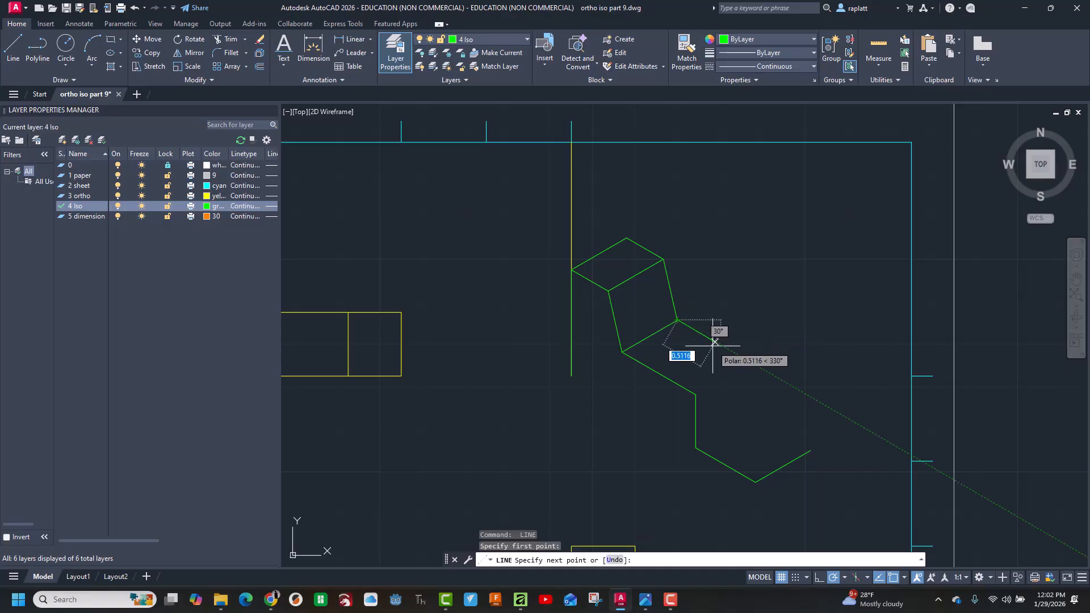
pyautogui.write('1')
pyautogui.press('Return')
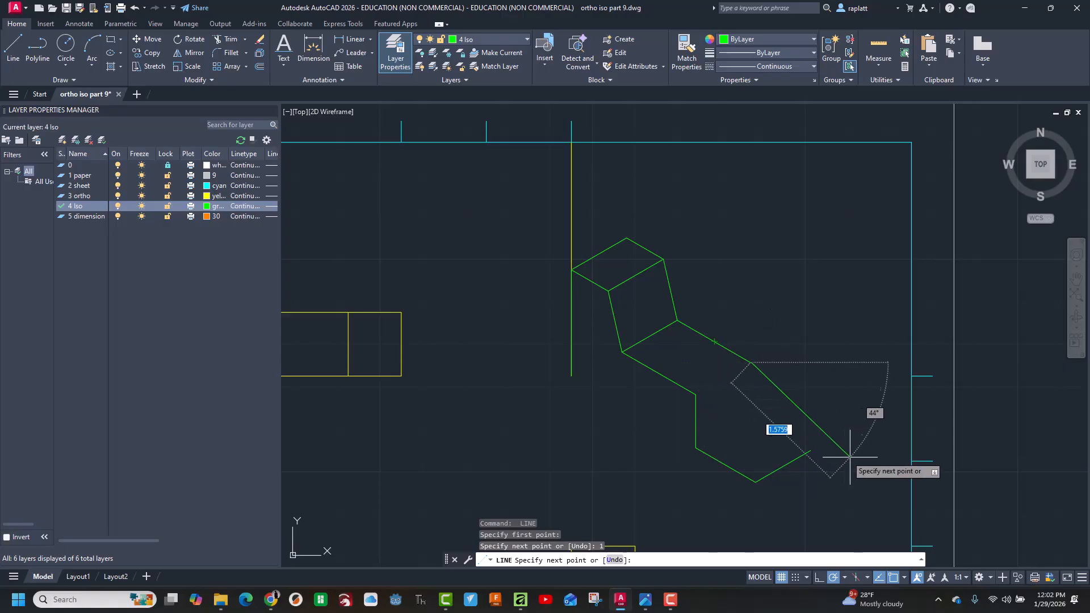
pyautogui.click(811, 451)
pyautogui.press('Escape')
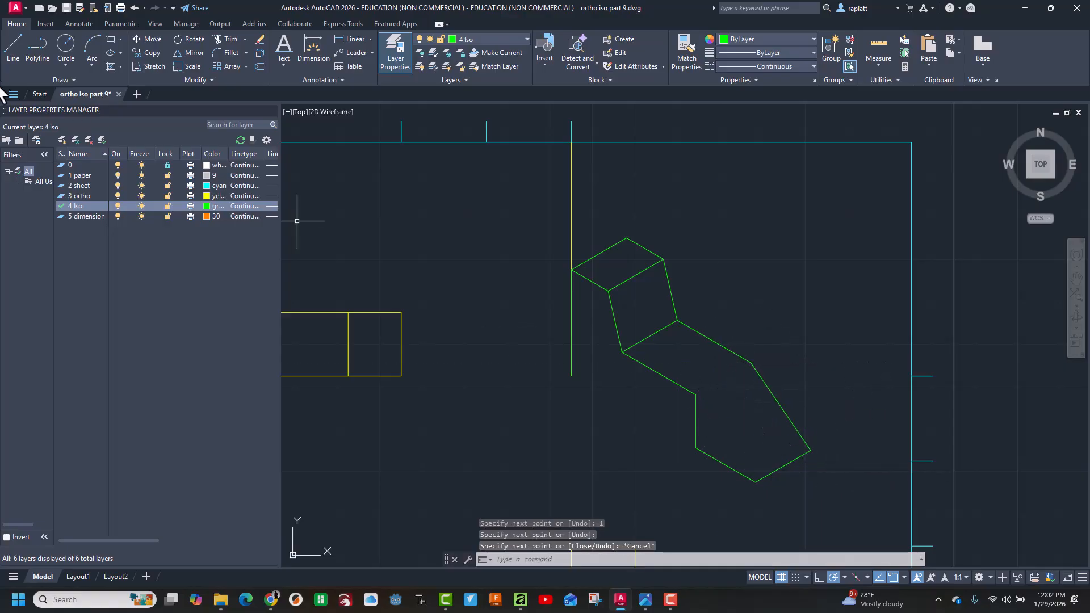
# From the short vertical line's upper end, draw the front slanted edge to the lowest corner and the cross edge to the rear slope's top.
pyautogui.click(16, 59)
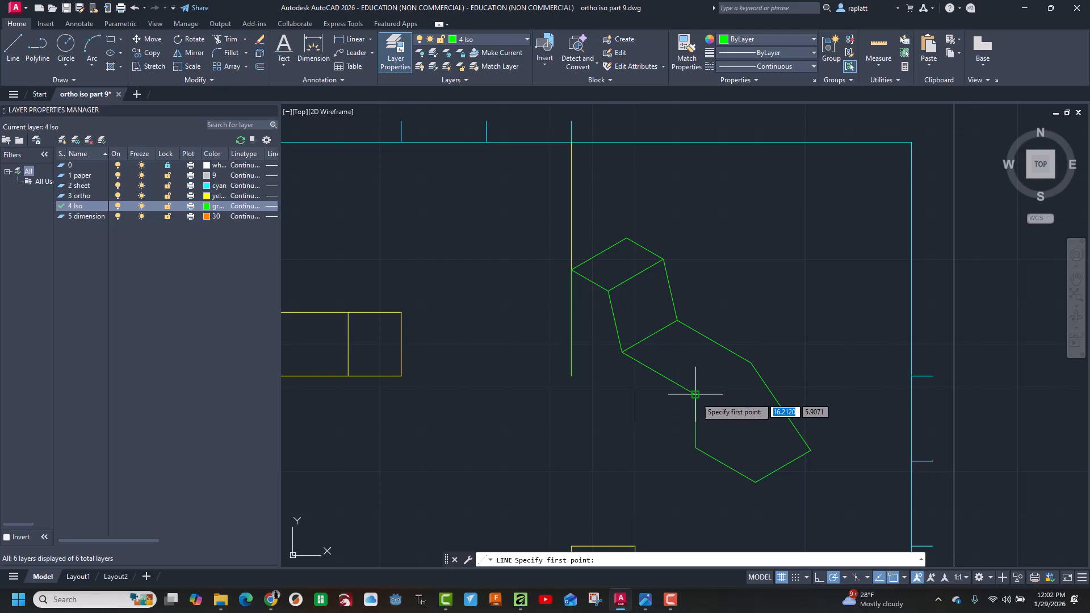
pyautogui.click(696, 393)
pyautogui.click(755, 481)
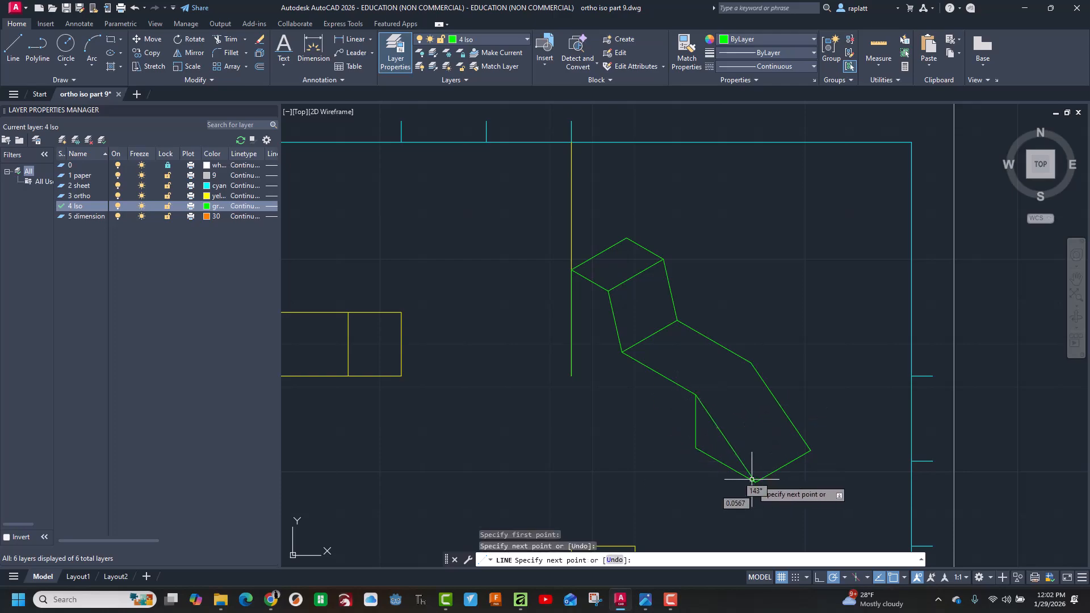
pyautogui.press('Escape')
pyautogui.click(14, 48)
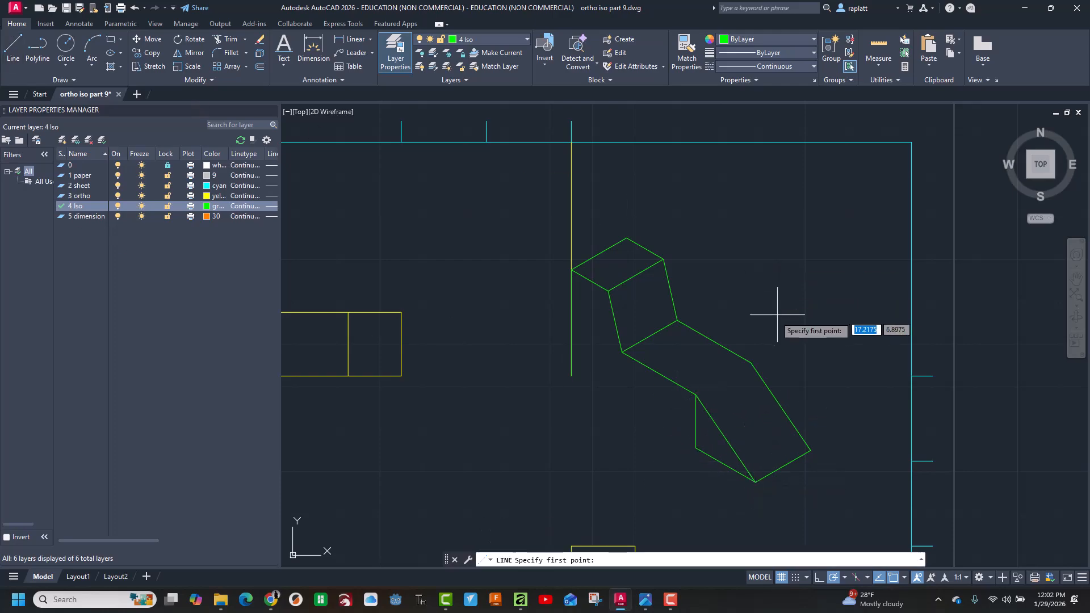
pyautogui.click(696, 394)
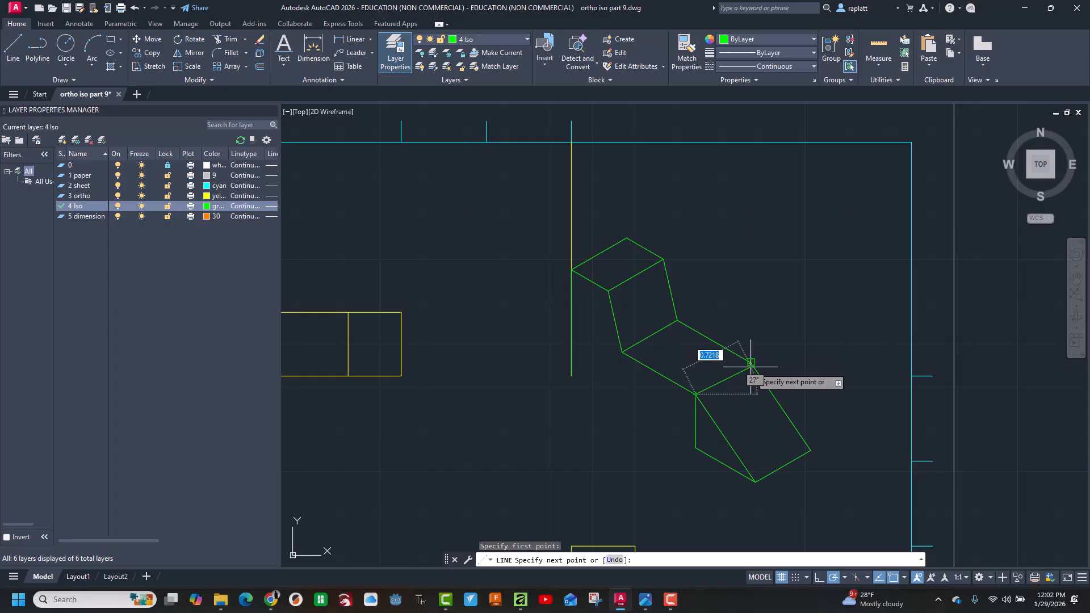
pyautogui.click(750, 362)
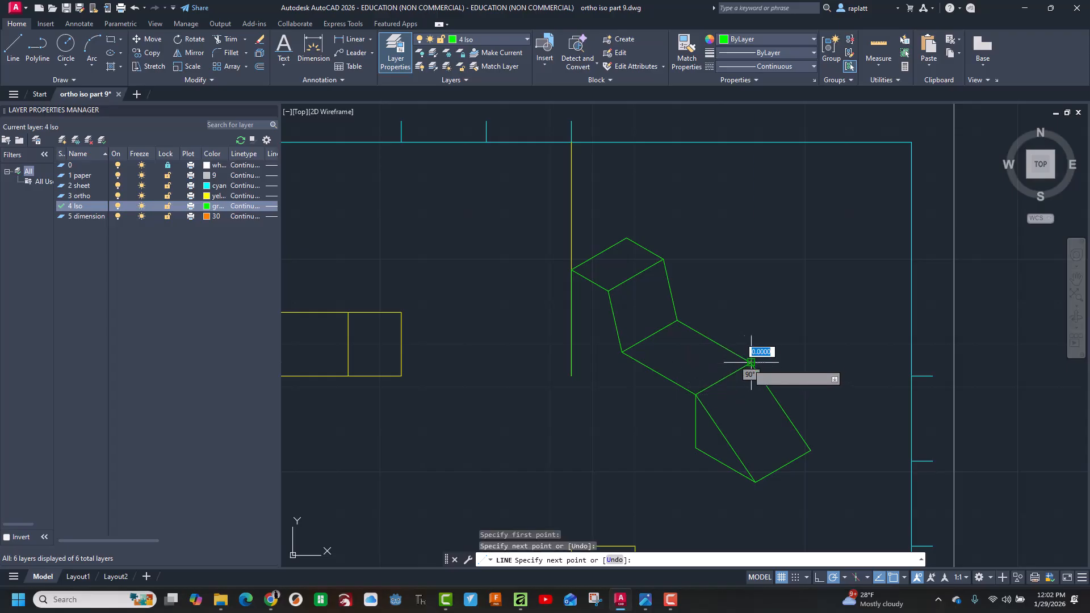
pyautogui.press('Escape')
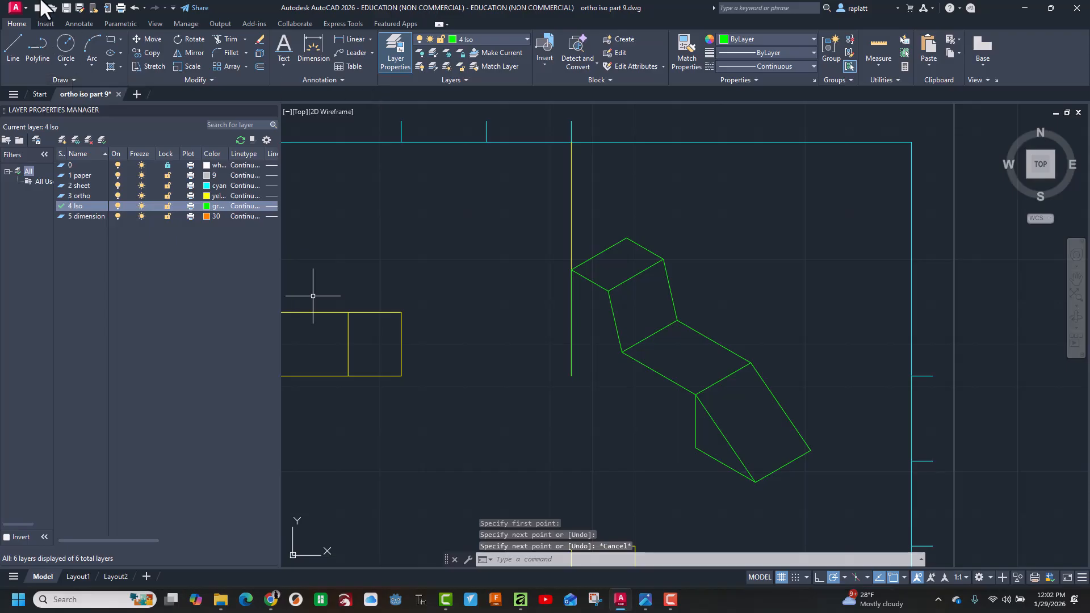
# Extend the short isometric bottom edge back to the lower end of the tall vertical edge.
pyautogui.click(244, 39)
pyautogui.click(229, 81)
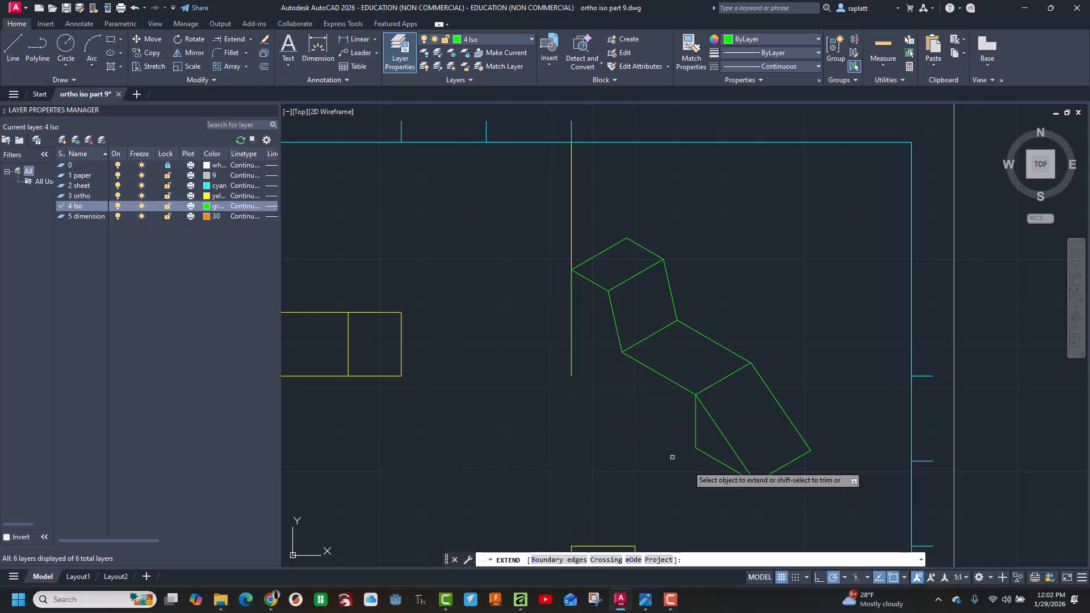
pyautogui.click(704, 452)
pyautogui.write('s')
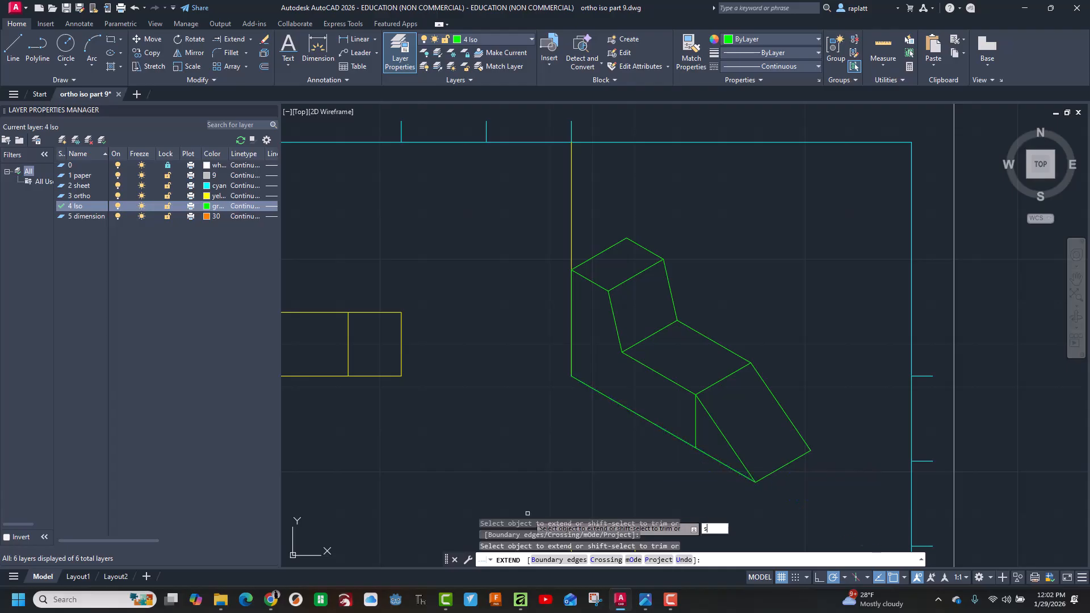
pyautogui.press('Escape')
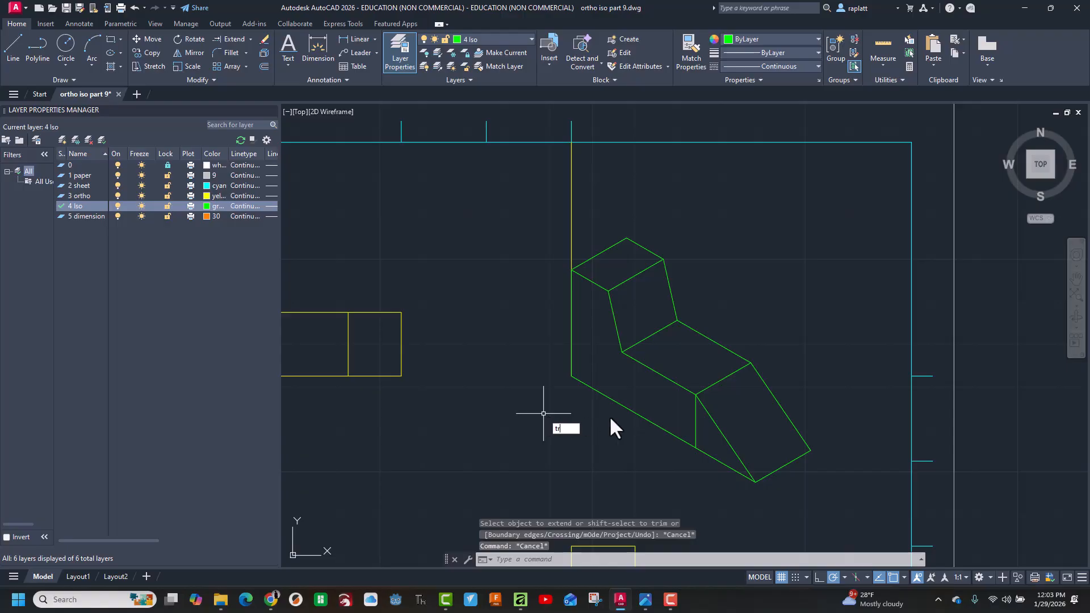
# Trim away the short vertical construction line beneath the lower step's front corner.
pyautogui.write('tr')
pyautogui.click(609, 443)
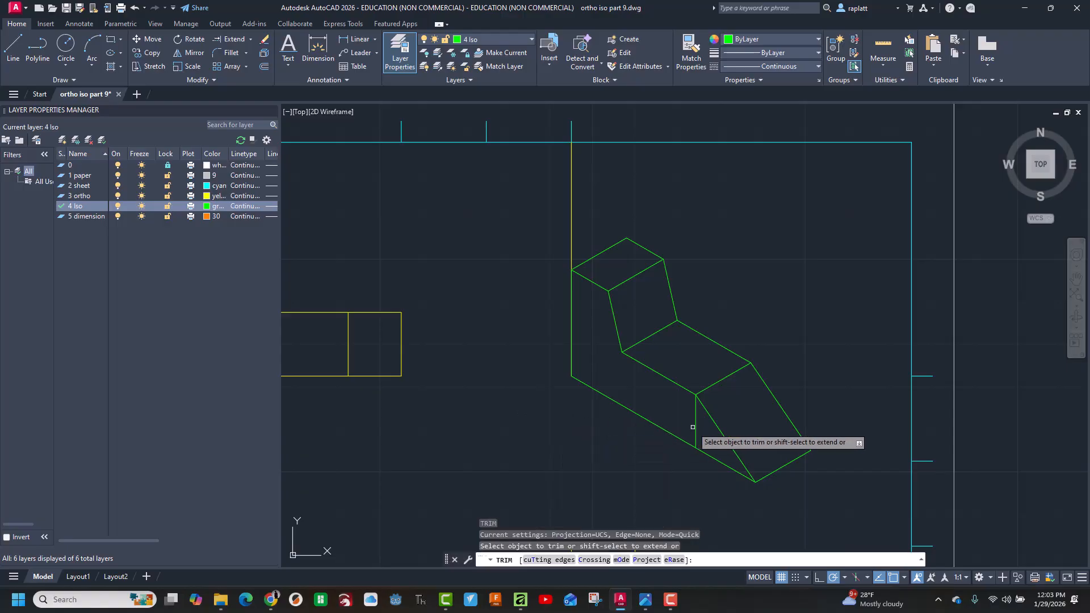
pyautogui.click(693, 427)
# Compare the whole sheet and its isometric view with the dimensioned reference image.
pyautogui.scroll(-5, 747, 244)
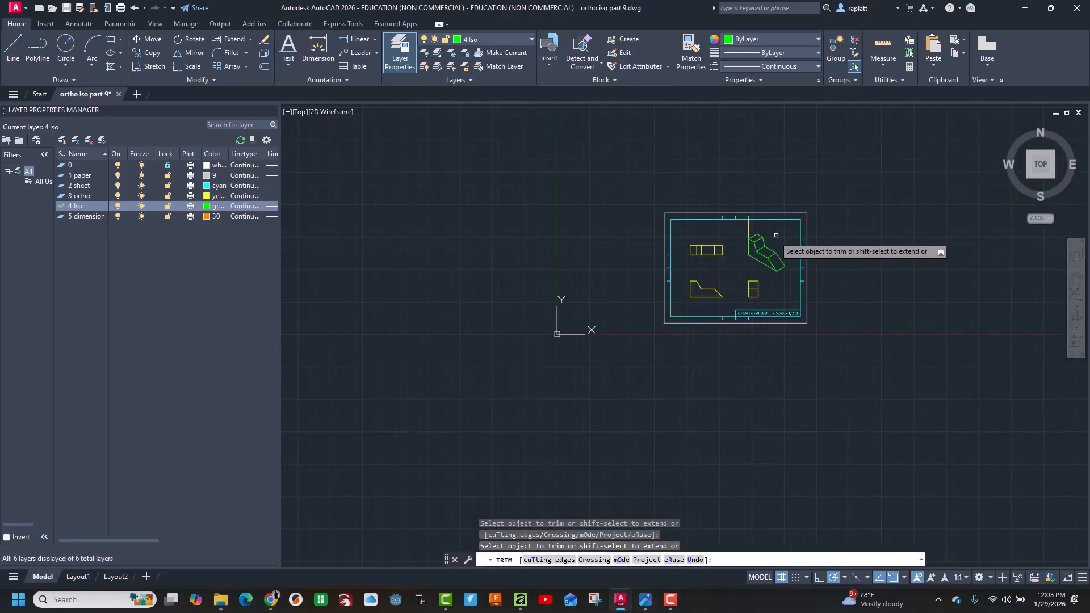
pyautogui.moveTo(711, 285); pyautogui.dragTo(672, 329, button='middle')
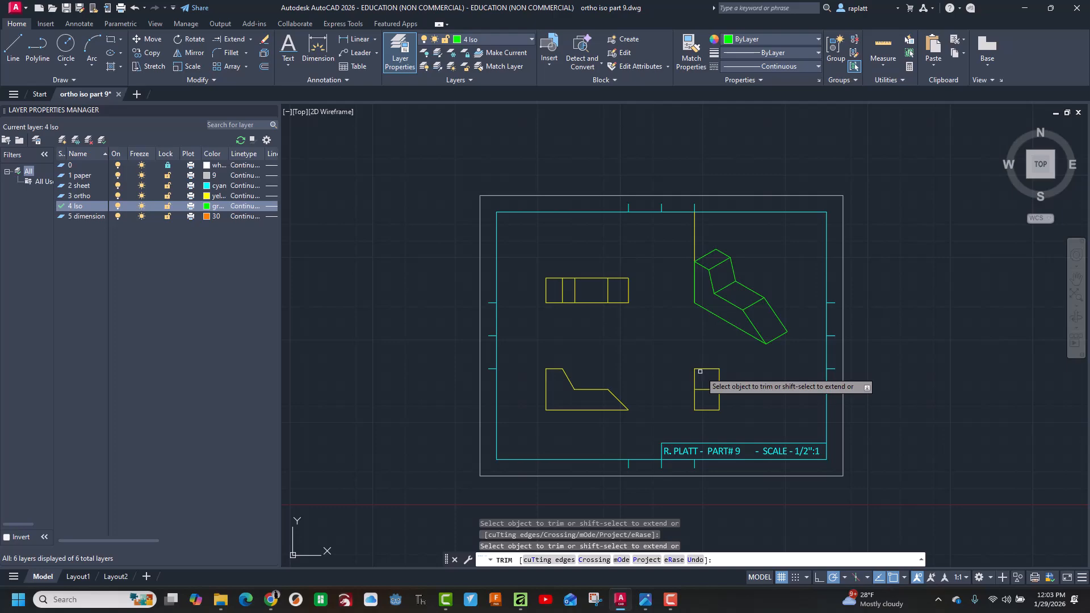
pyautogui.hotkey('alt', 'Tab')
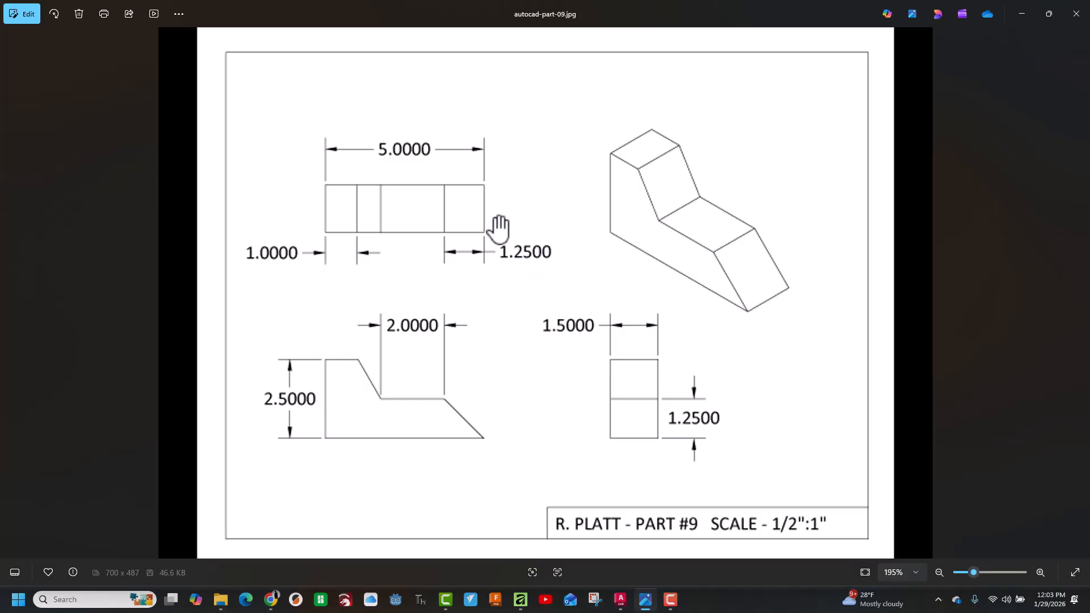
pyautogui.hotkey('alt', 'Tab')
pyautogui.scroll(6, 725, 328)
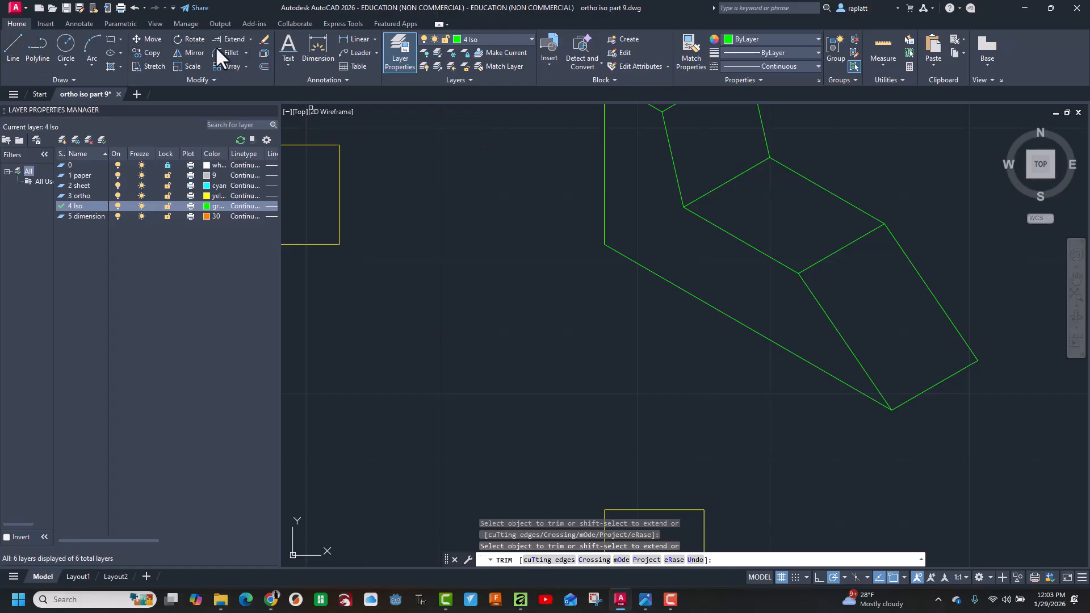
# Erase the long isometric bottom edge between the tall vertical edge and the lowest front corner.
pyautogui.press('Escape')
pyautogui.press('Escape')
pyautogui.click(682, 291)
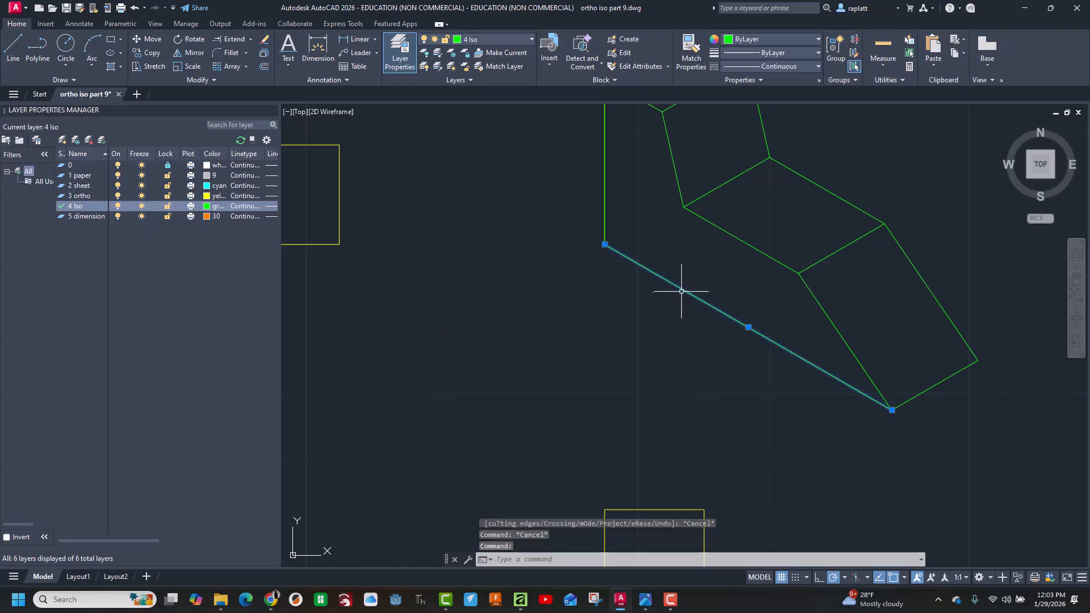
pyautogui.press('Delete')
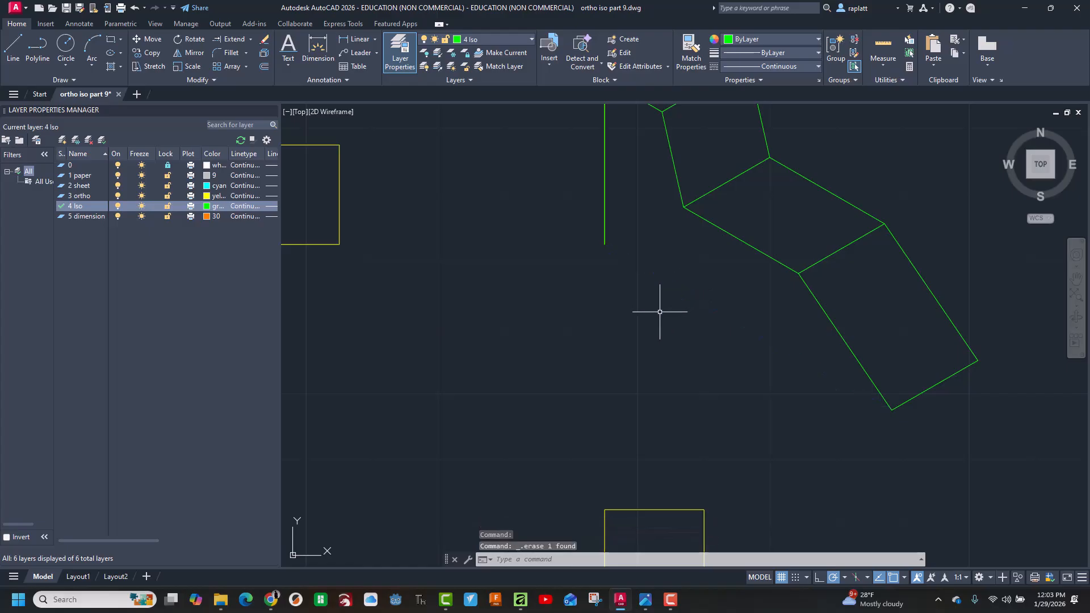
# From the lowest front corner, draw a 0.625 line back at 150° and a 0.625 vertical line up from its end.
pyautogui.click(16, 48)
pyautogui.click(892, 410)
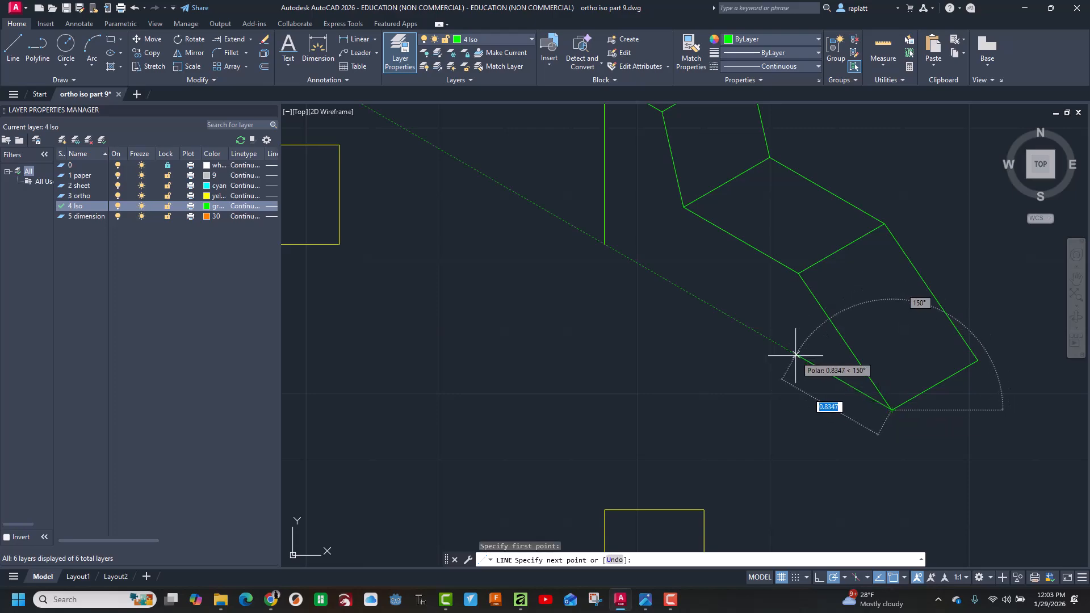
pyautogui.write('.625')
pyautogui.press('Return')
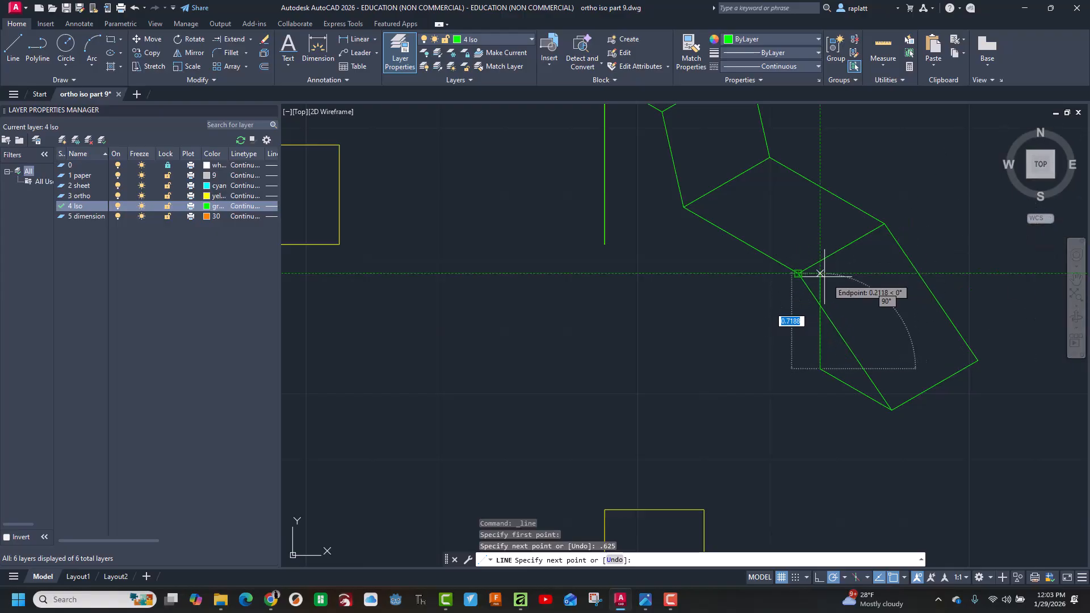
pyautogui.hotkey('alt', 'Tab')
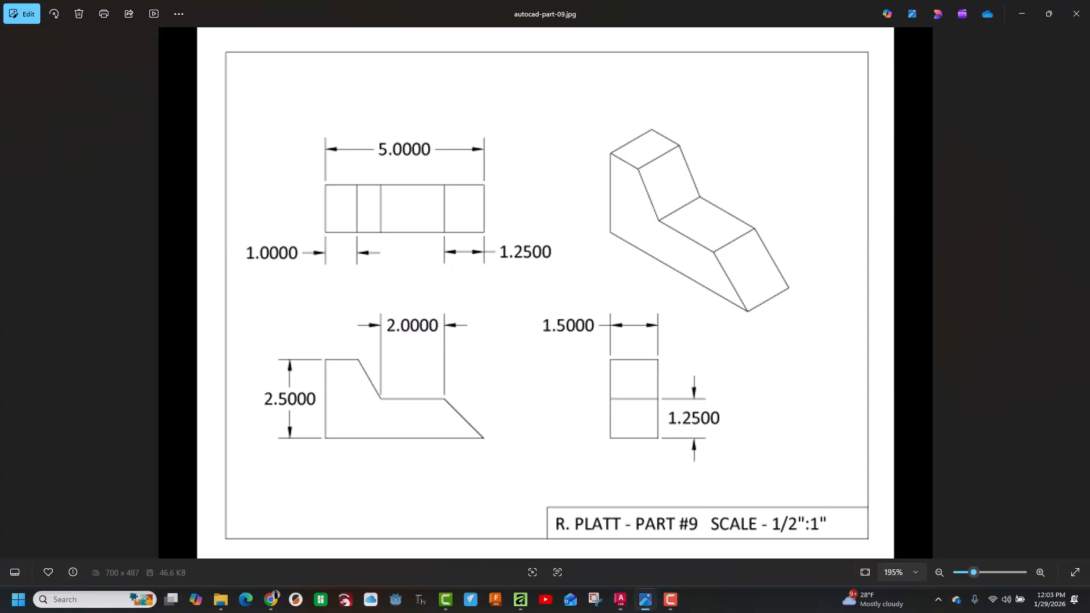
pyautogui.hotkey('alt', 'Tab')
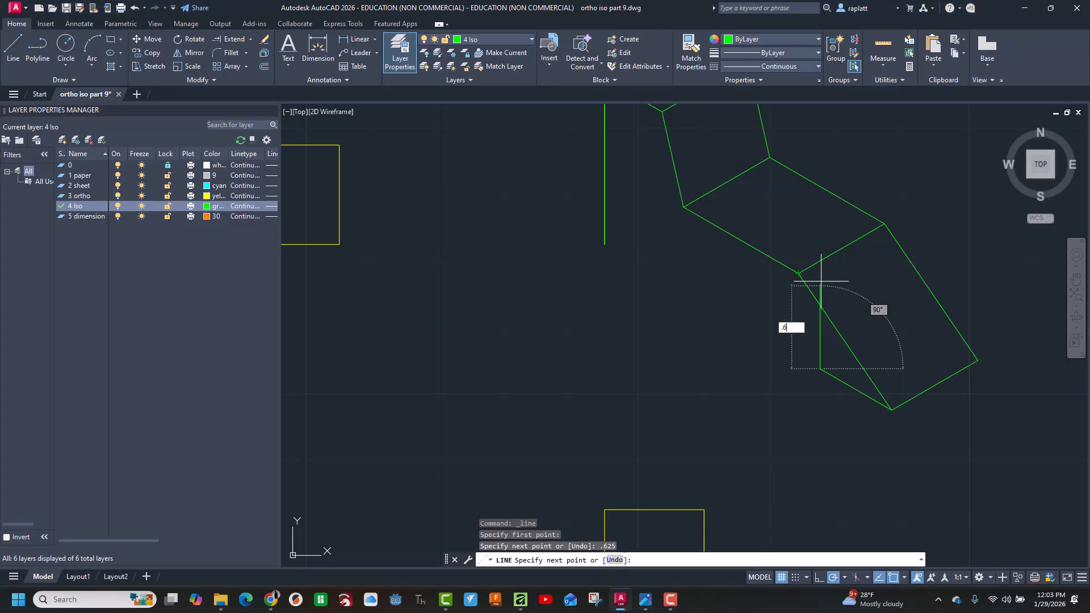
pyautogui.press('Return')
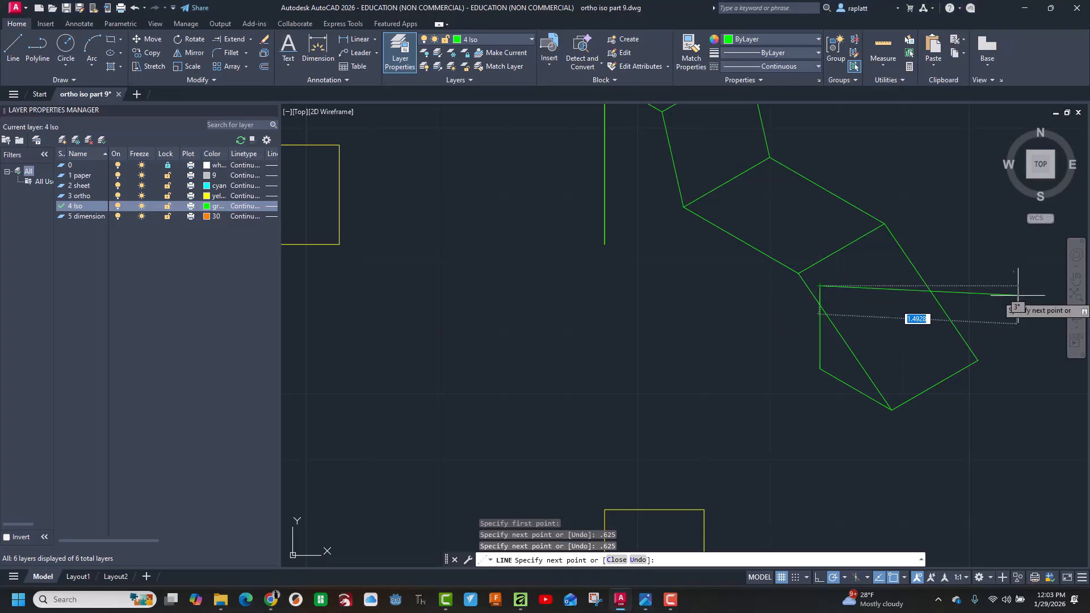
# Try to draw a 0.75 cross edge from the short vertical line's upper end, and erase that line.
pyautogui.press('Escape')
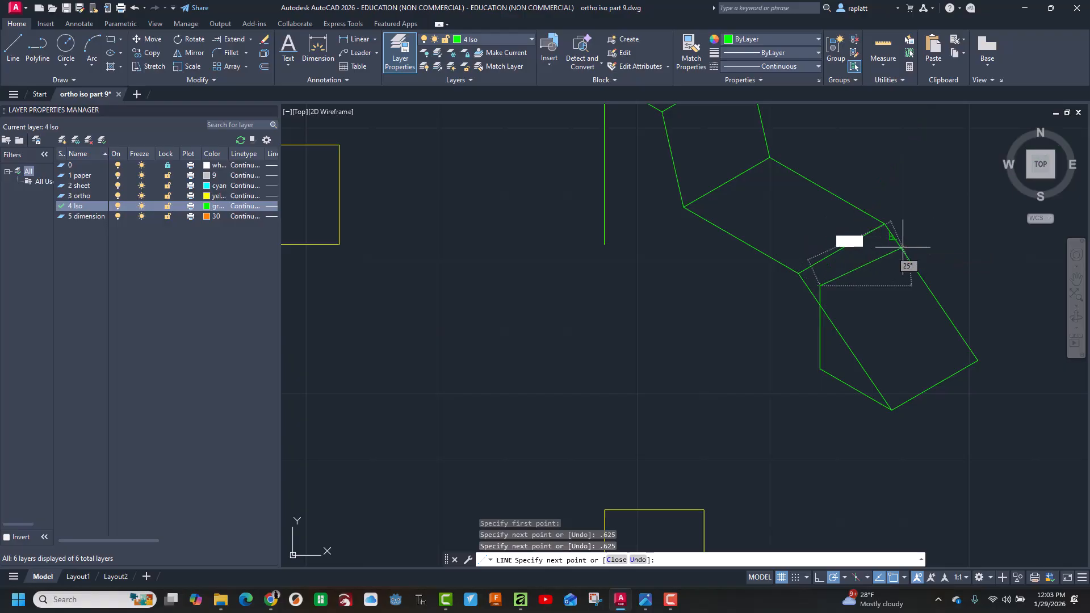
pyautogui.press('Return')
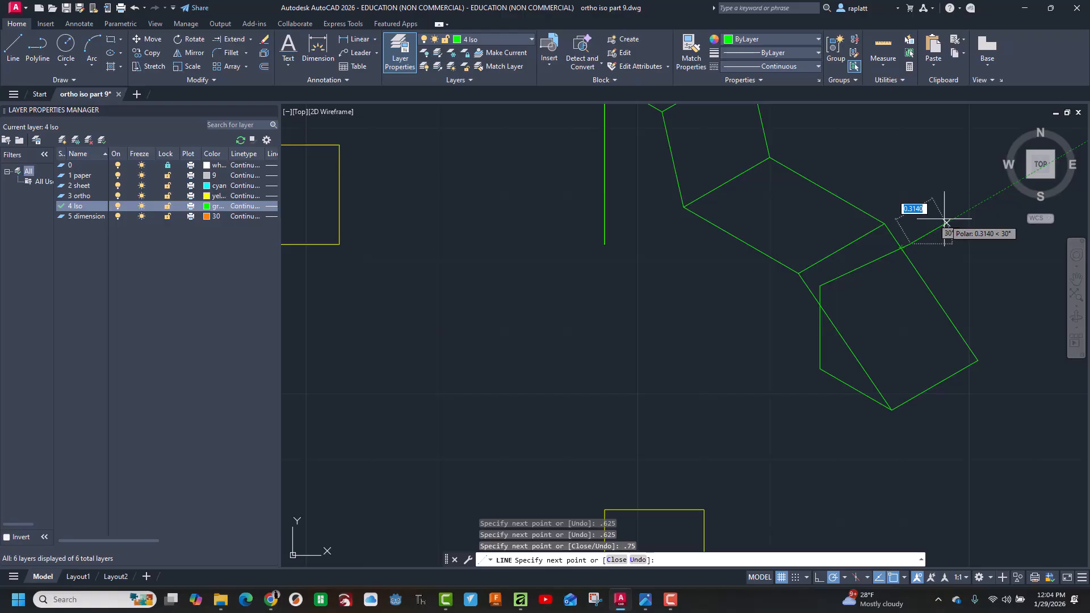
pyautogui.press('Escape')
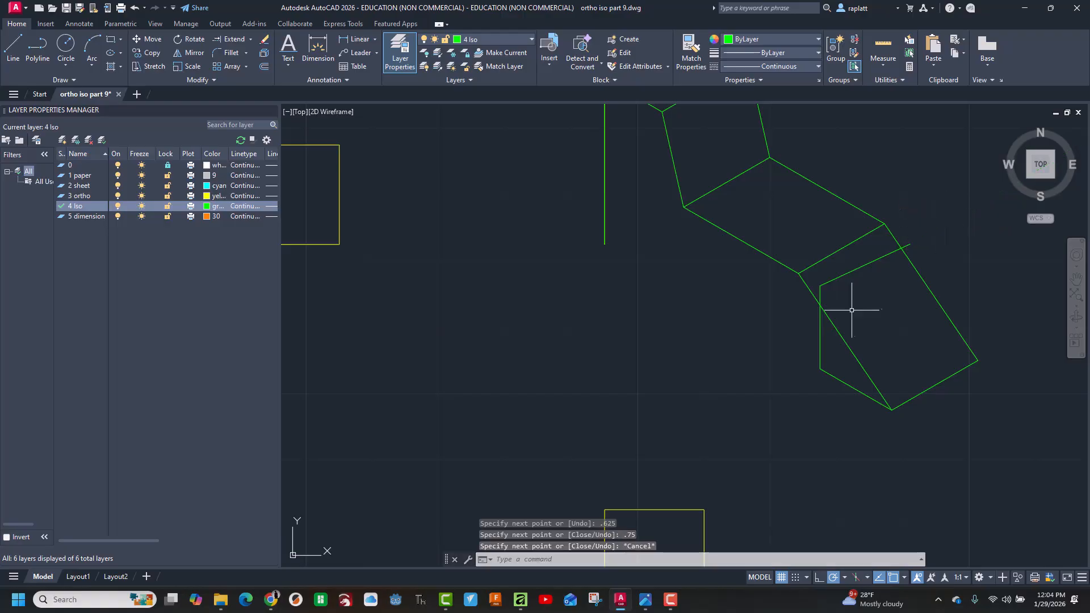
pyautogui.click(870, 263)
pyautogui.press('Delete')
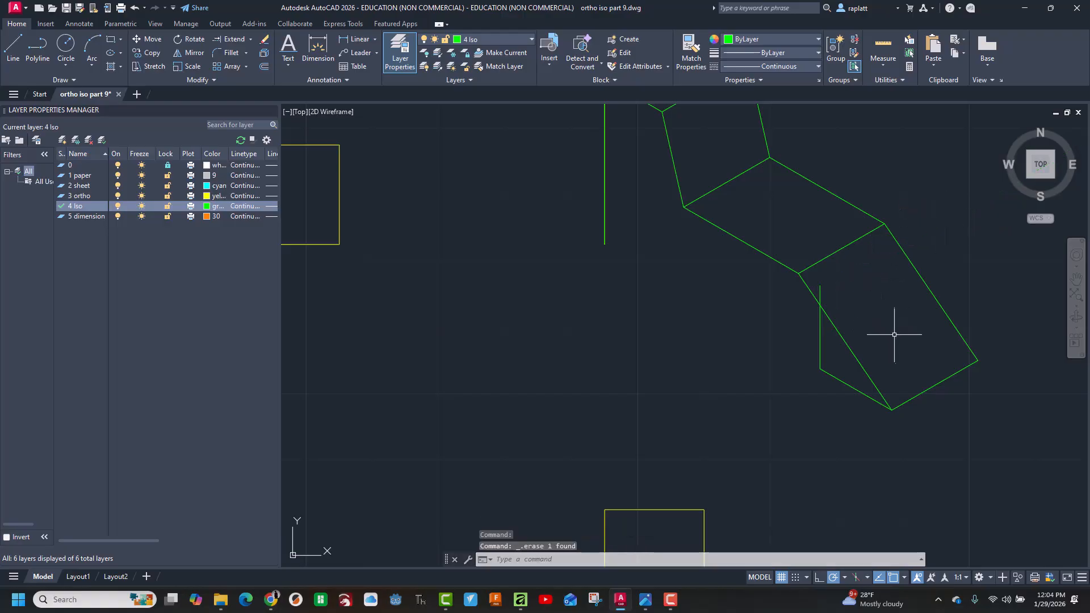
# From the short vertical line's upper end, draw a 0.75 cross edge at 30° and connect it to the rear lowest corner.
pyautogui.click(16, 42)
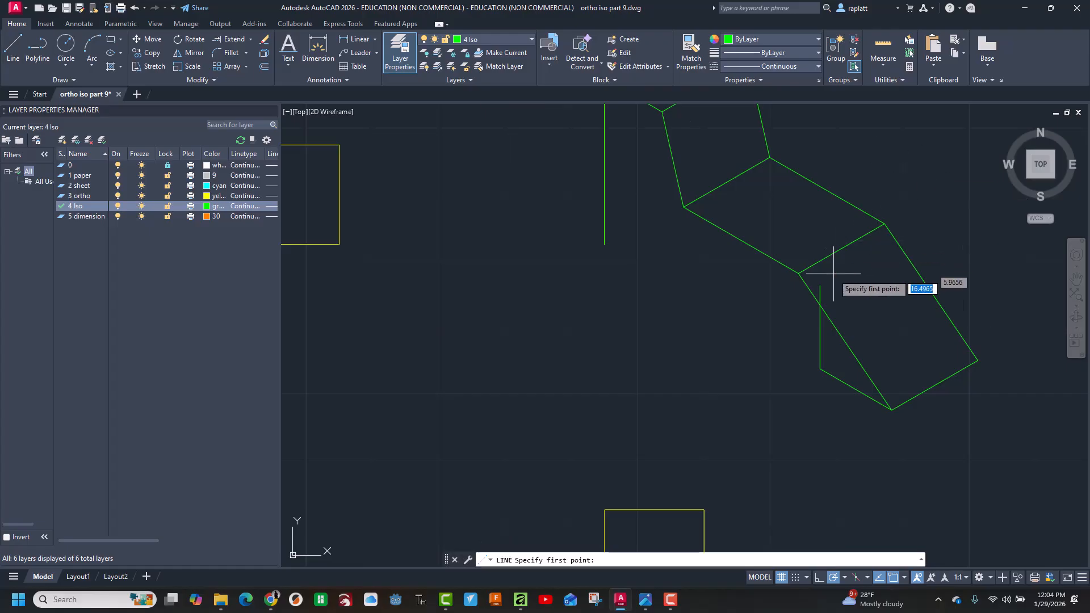
pyautogui.click(820, 286)
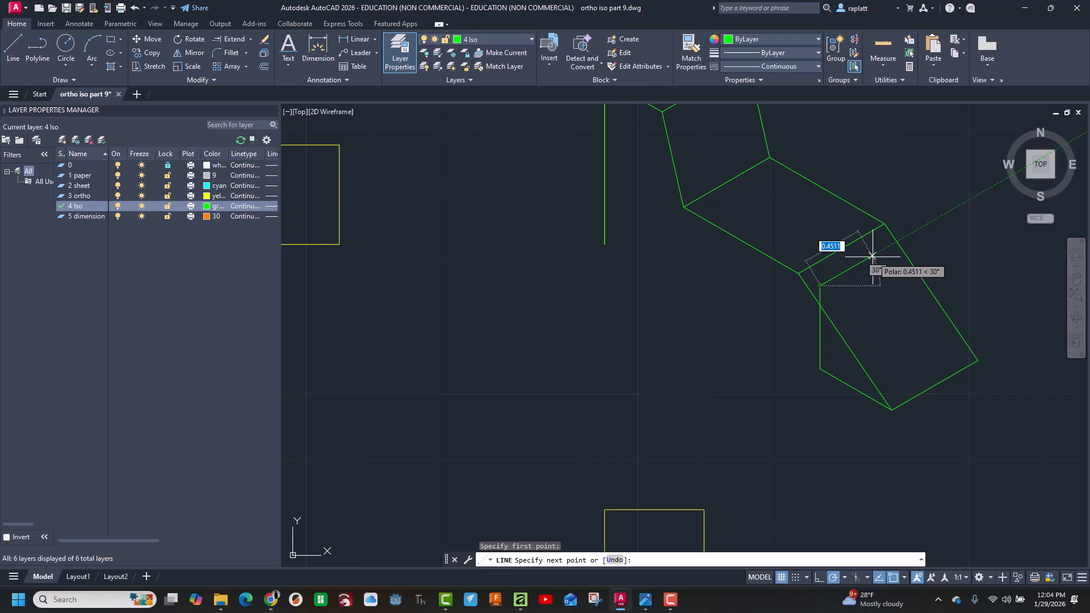
pyautogui.write('.75')
pyautogui.press('Return')
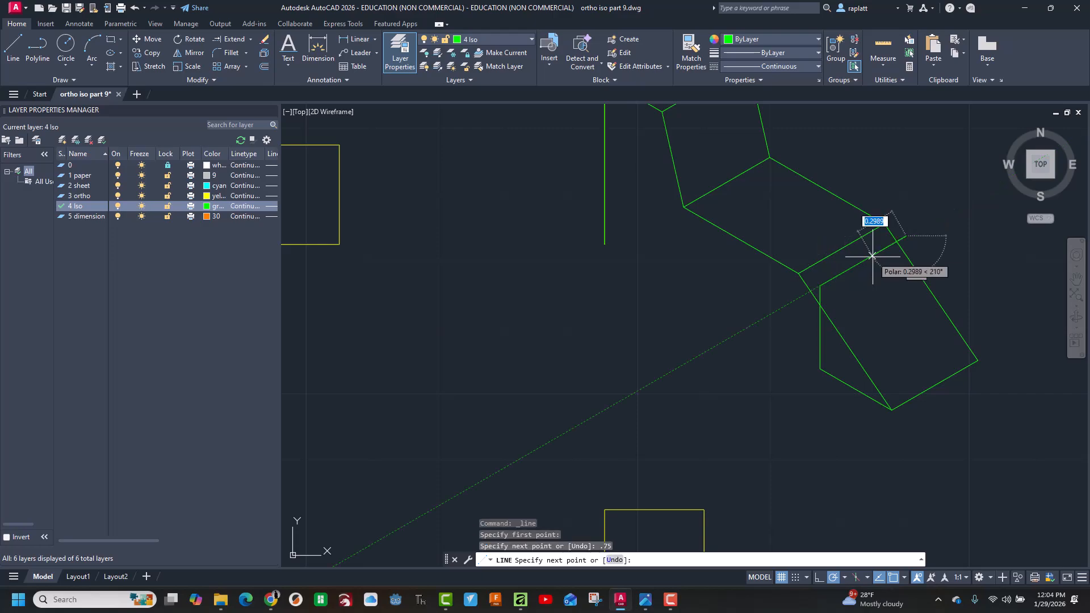
pyautogui.click(978, 360)
pyautogui.press('Escape')
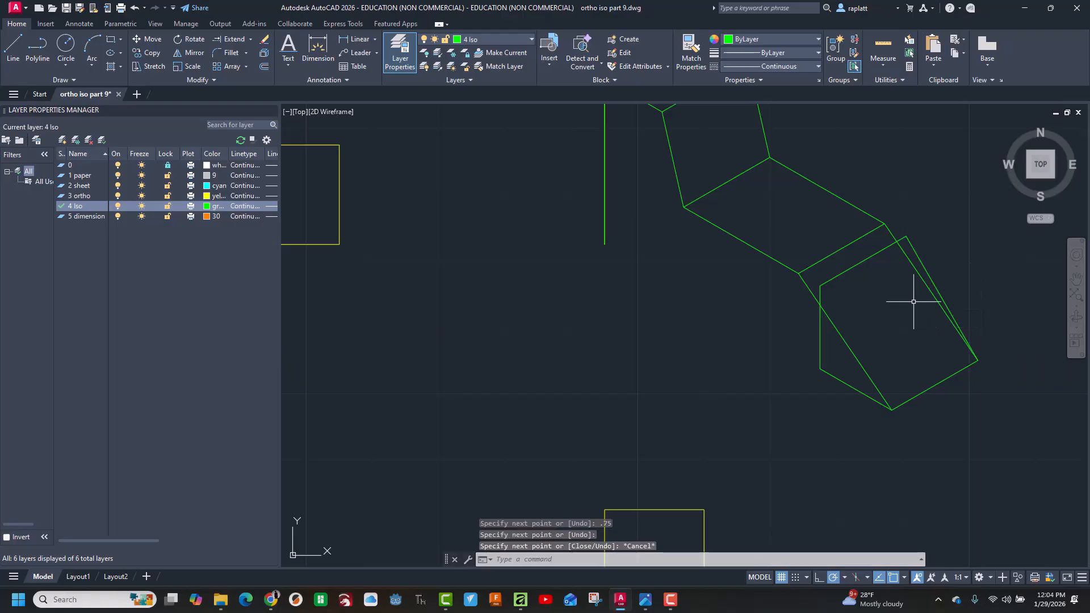
pyautogui.press('Escape')
pyautogui.press('Escape')
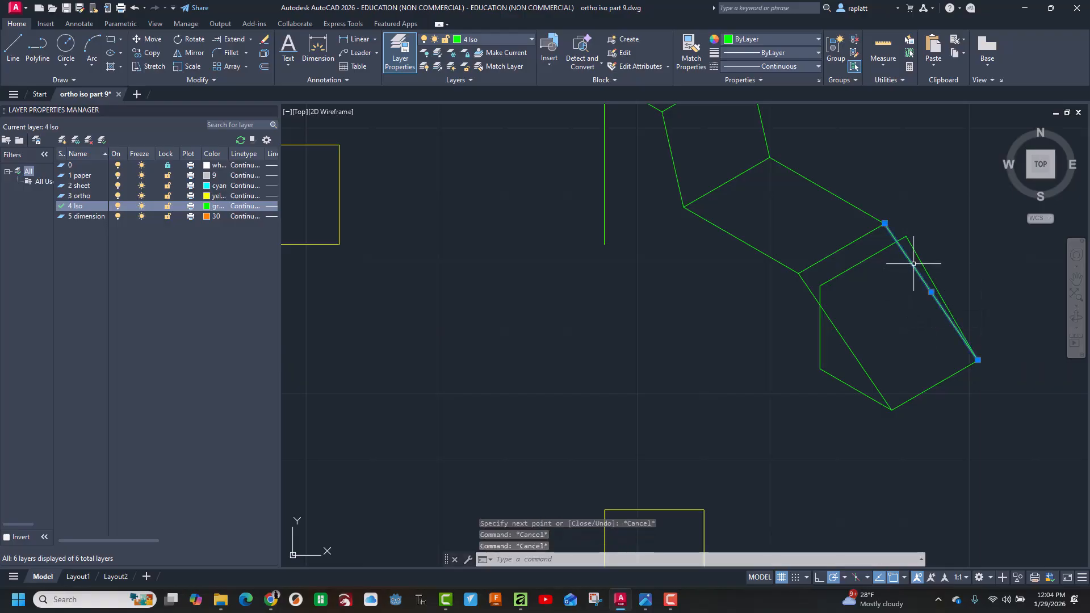
# Erase the old rear slanted edge, the old cross edge and the old front edge of the lower step.
pyautogui.click(912, 263)
pyautogui.press('Delete')
pyautogui.click(849, 245)
pyautogui.press('Delete')
pyautogui.click(771, 255)
pyautogui.press('Delete')
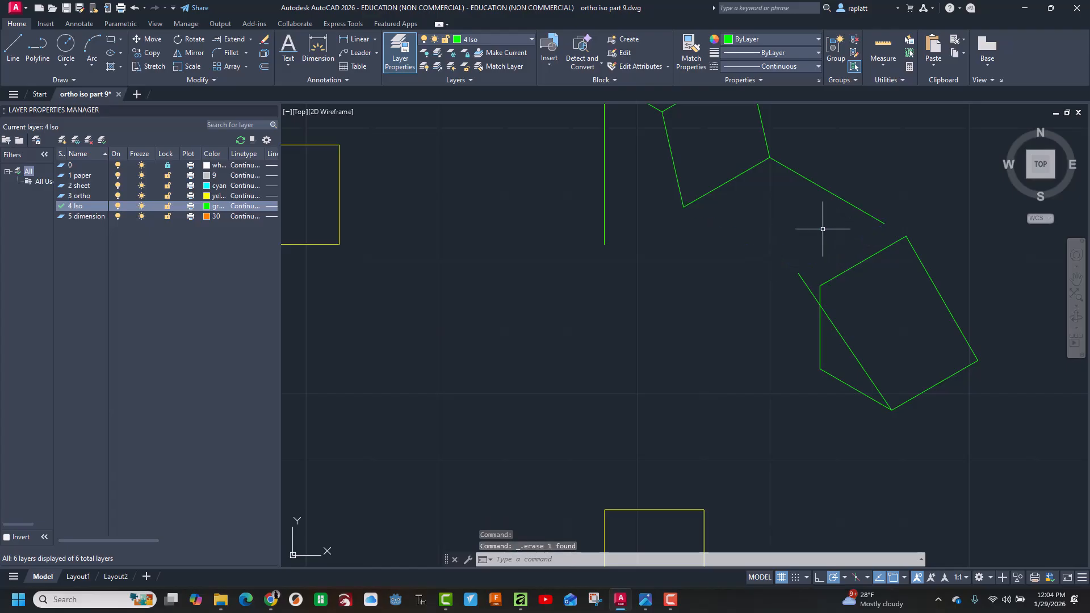
pyautogui.click(847, 204)
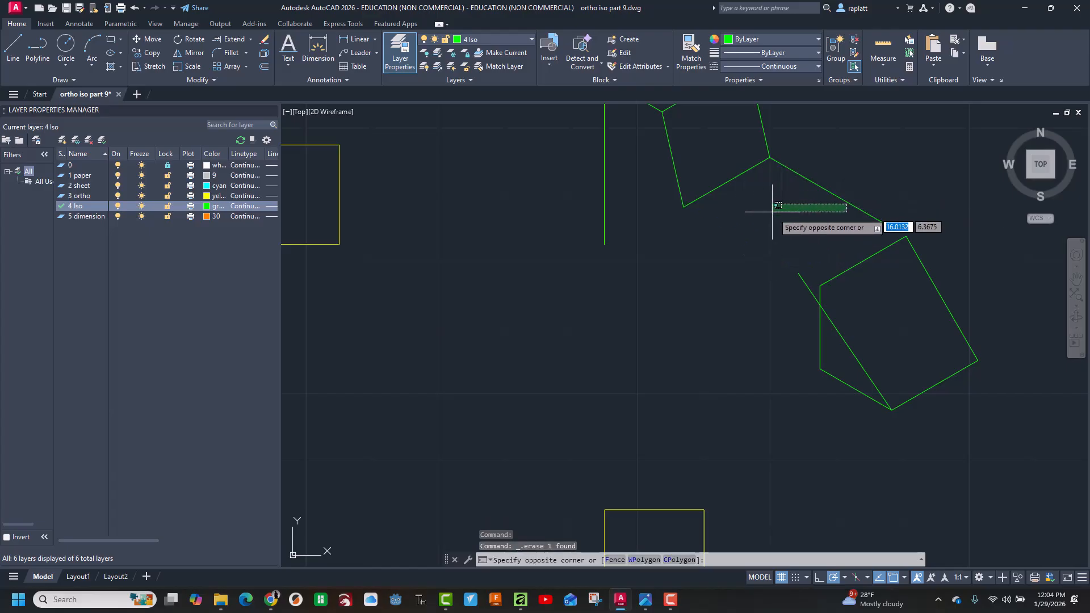
pyautogui.click(719, 344)
pyautogui.press('Escape')
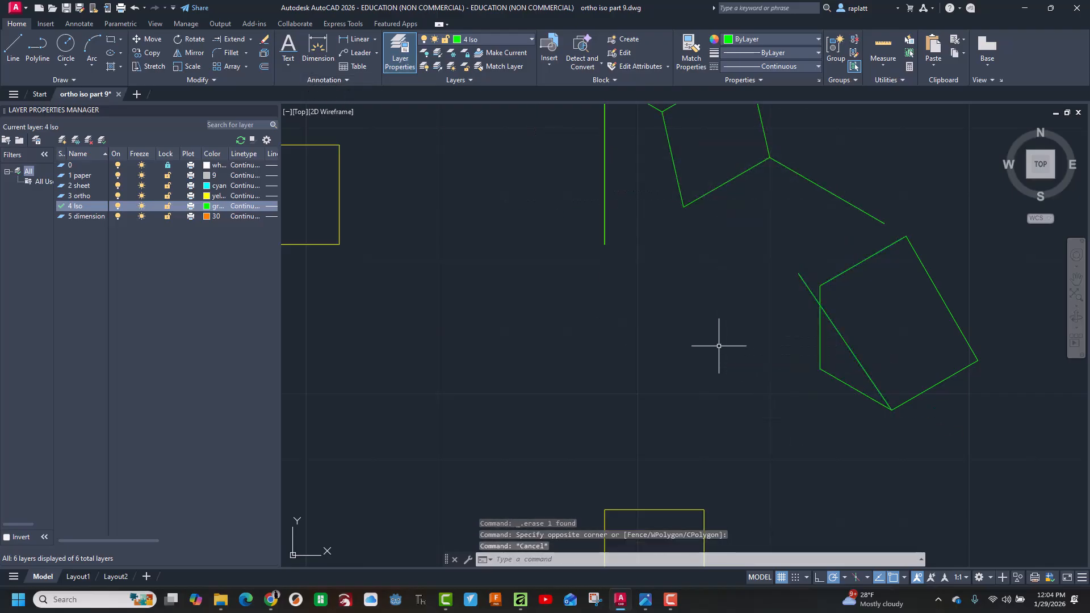
pyautogui.write('TR')
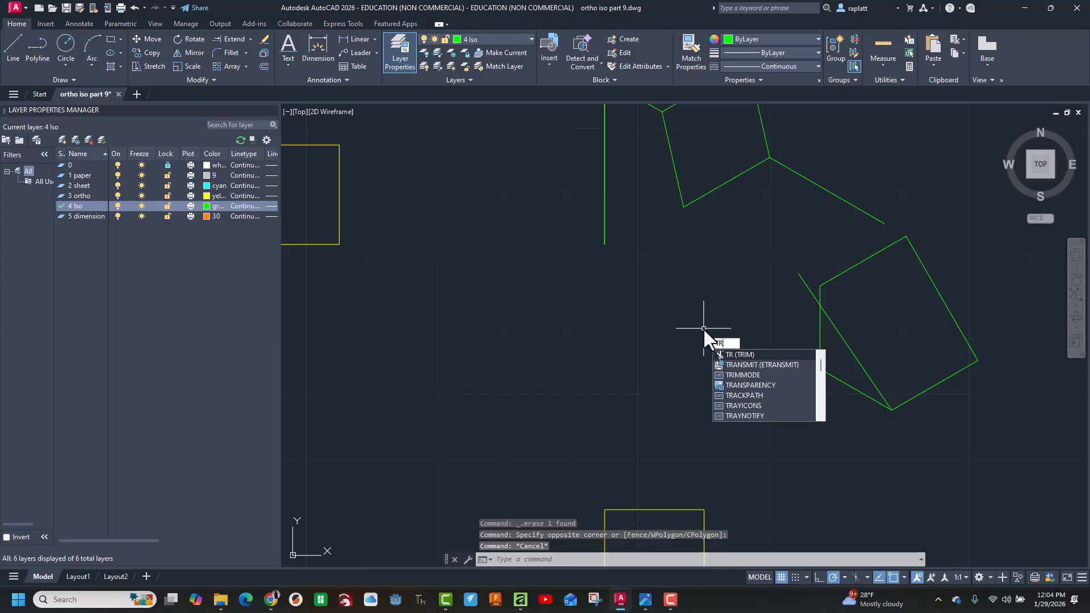
pyautogui.moveTo(852, 332)
pyautogui.mouseDown()
pyautogui.moveTo(804, 317)
pyautogui.moveTo(822, 349)
pyautogui.mouseUp()
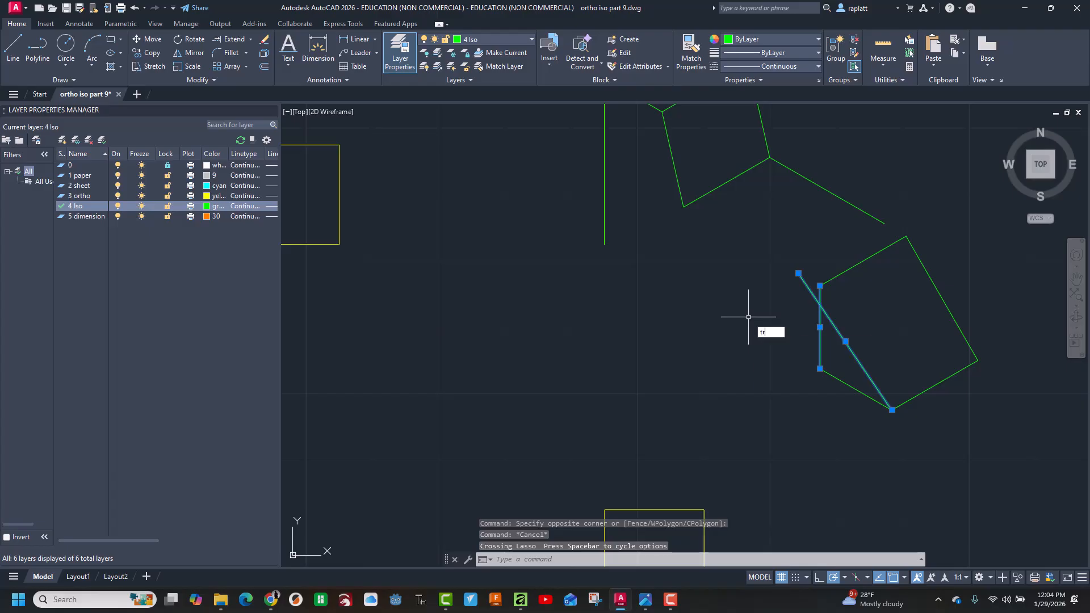
pyautogui.press('Return')
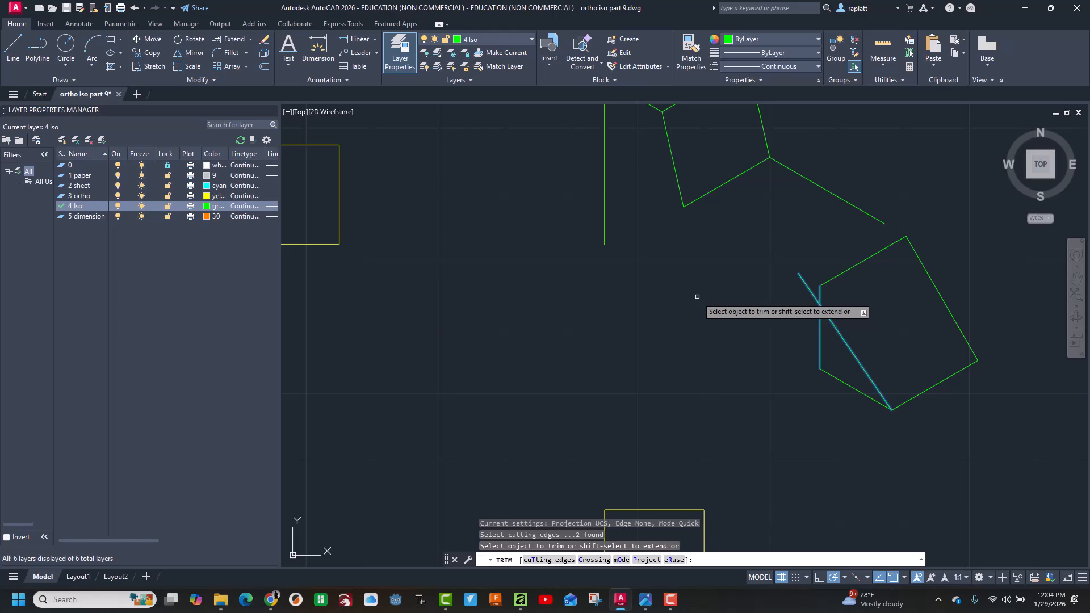
pyautogui.press('Escape')
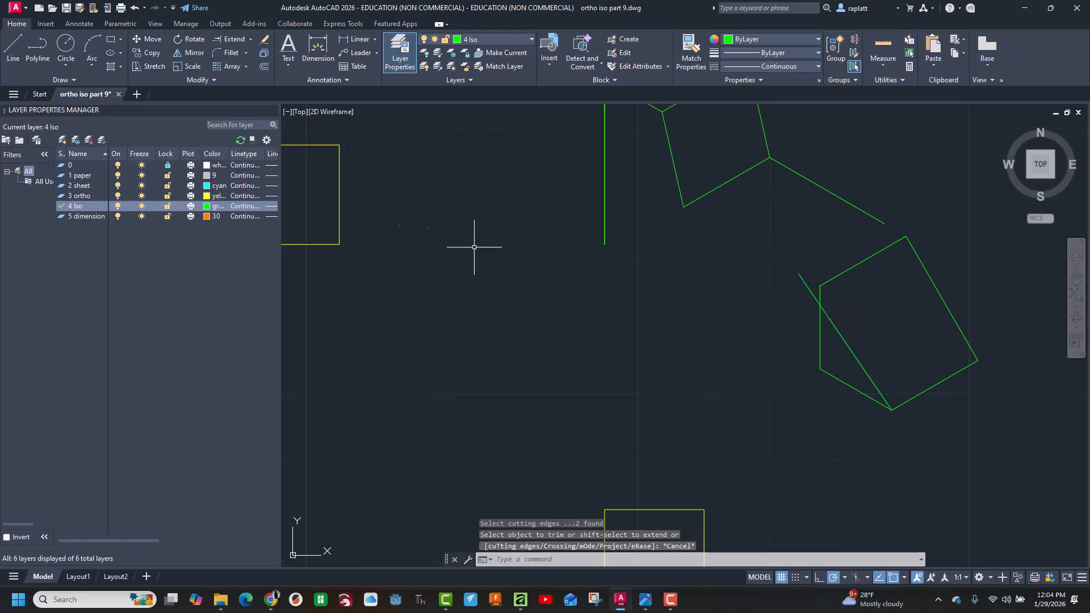
# Trim away the old front slanted edge, the short vertical construction line, and the remaining old upper-slope and lower-step lines.
pyautogui.click(246, 34)
pyautogui.click(250, 39)
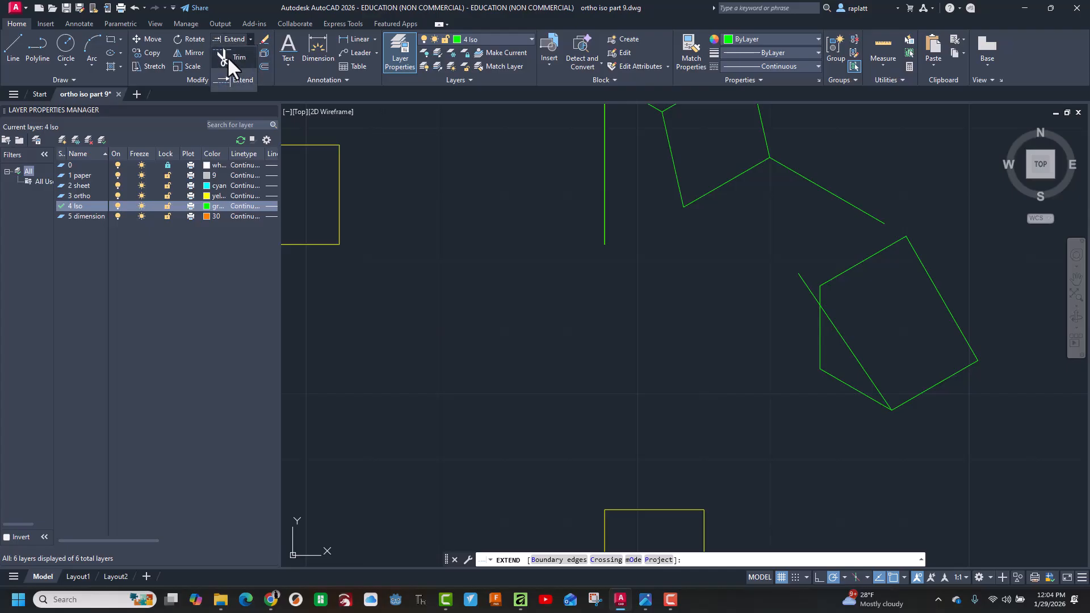
pyautogui.click(229, 57)
pyautogui.moveTo(762, 314)
pyautogui.mouseDown()
pyautogui.moveTo(831, 344)
pyautogui.moveTo(865, 340)
pyautogui.mouseUp()
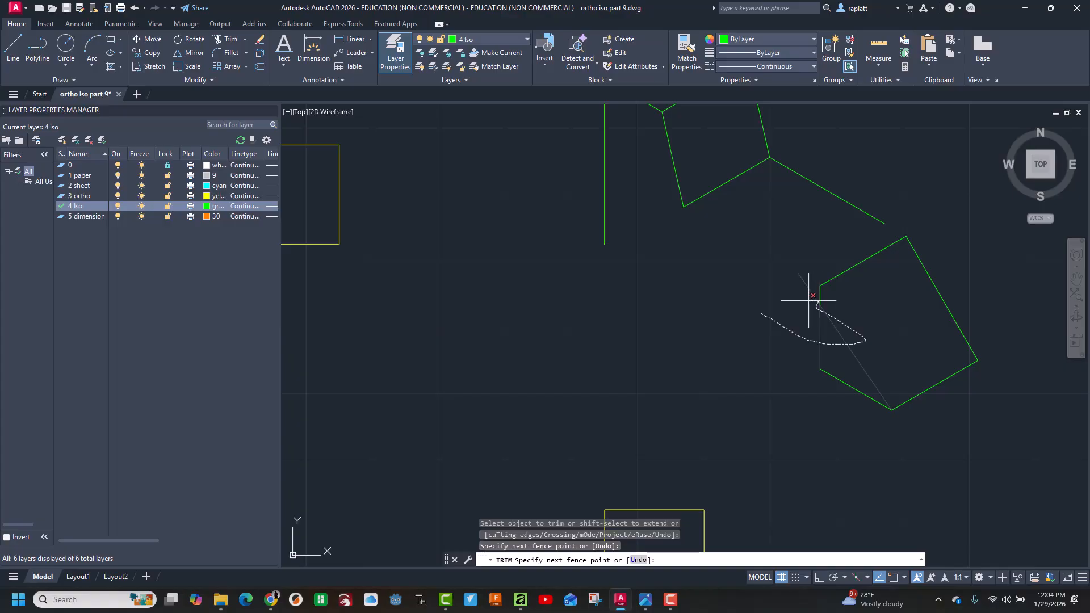
pyautogui.moveTo(825, 299); pyautogui.dragTo(822, 301)
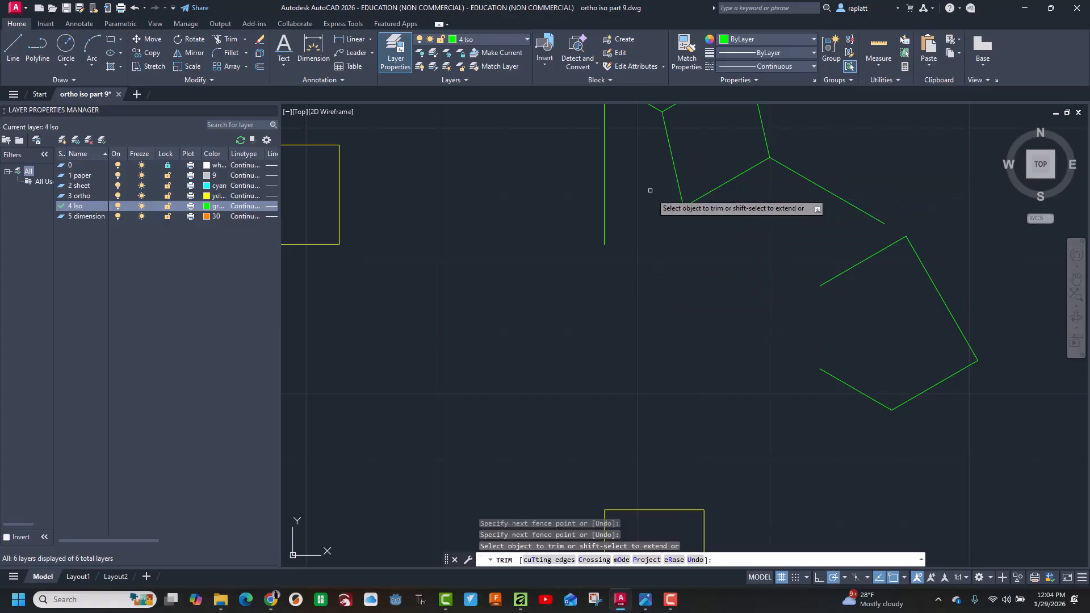
pyautogui.click(659, 214)
pyautogui.moveTo(660, 213)
pyautogui.mouseDown()
pyautogui.moveTo(761, 142)
pyautogui.moveTo(810, 206)
pyautogui.moveTo(679, 170)
pyautogui.moveTo(654, 239)
pyautogui.mouseUp()
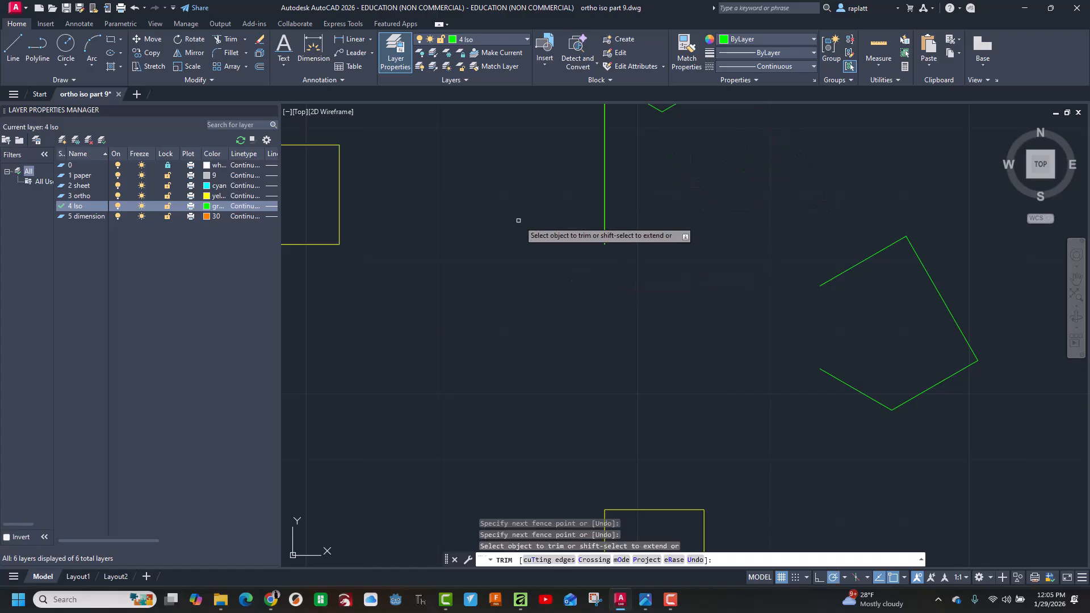
# Draw the new front slanted edge from the cross edge's front end to the lowest front corner.
pyautogui.click(12, 44)
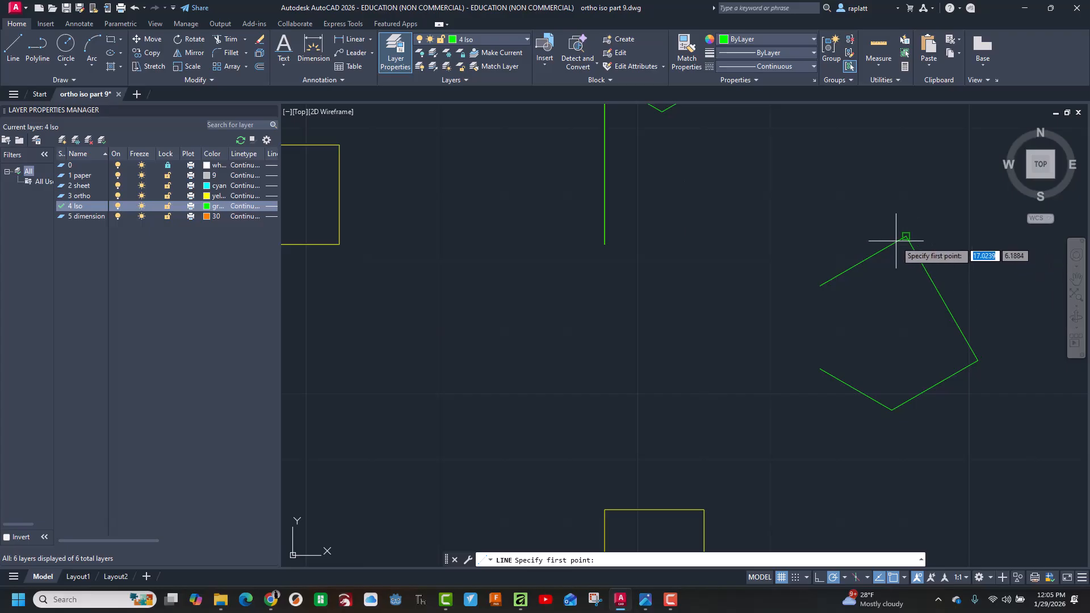
pyautogui.click(820, 286)
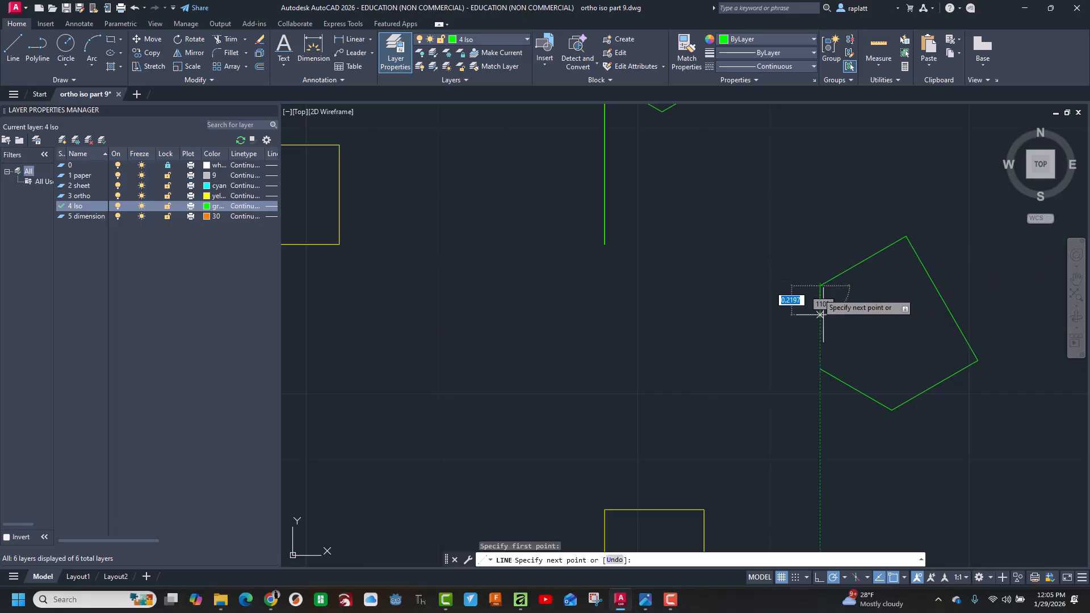
pyautogui.click(891, 408)
pyautogui.press('Escape')
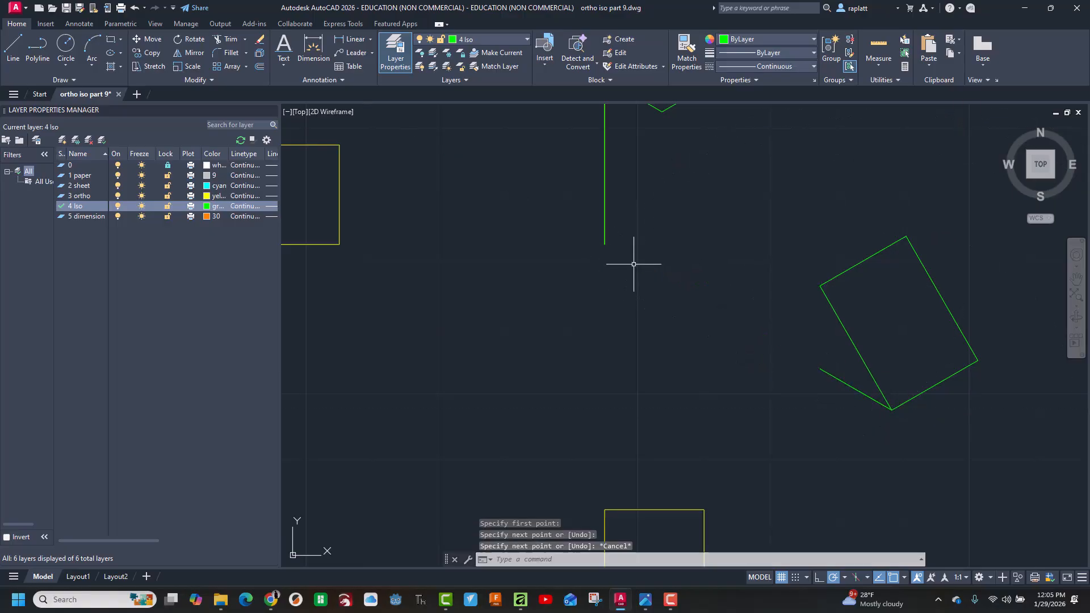
# Draw the lower step's top face with a 1 unit front edge and a 0.75 cross edge, closing to the slope's rear upper corner.
pyautogui.click(1, 45)
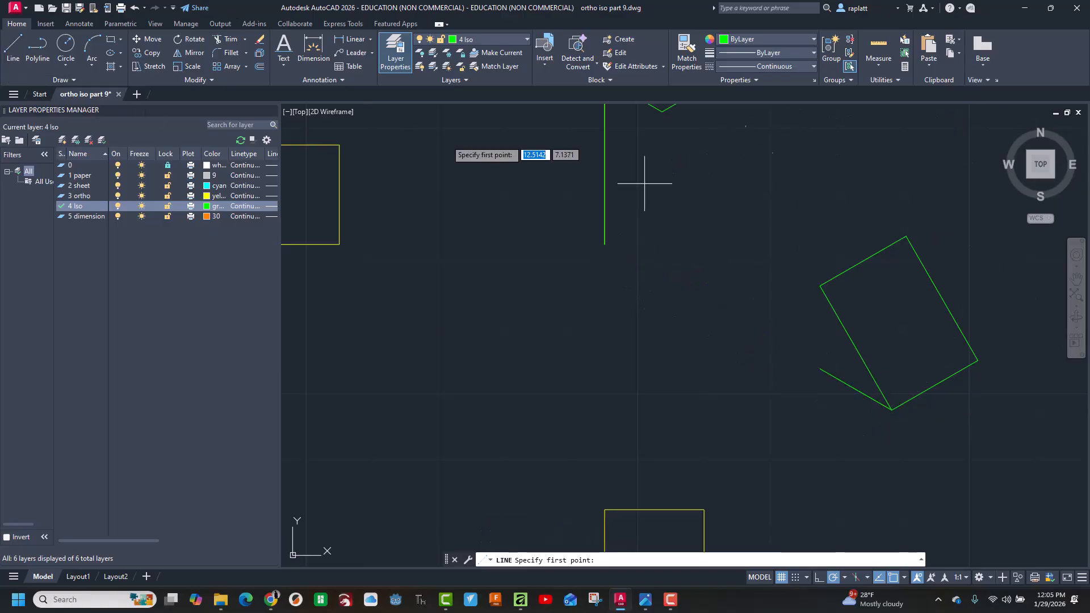
pyautogui.click(821, 286)
pyautogui.write('1')
pyautogui.press('Return')
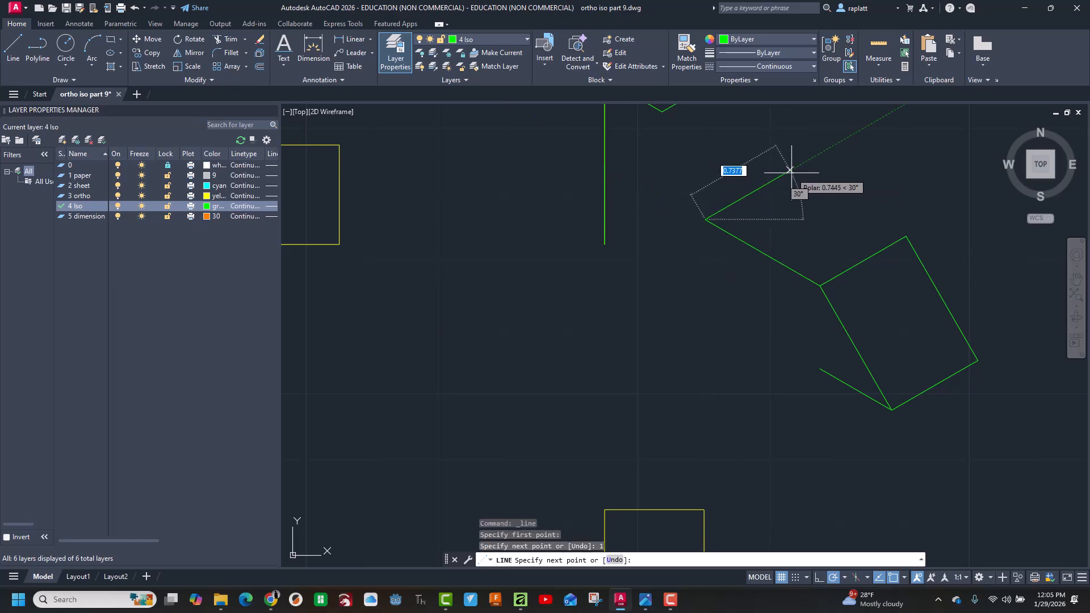
pyautogui.write('.7')
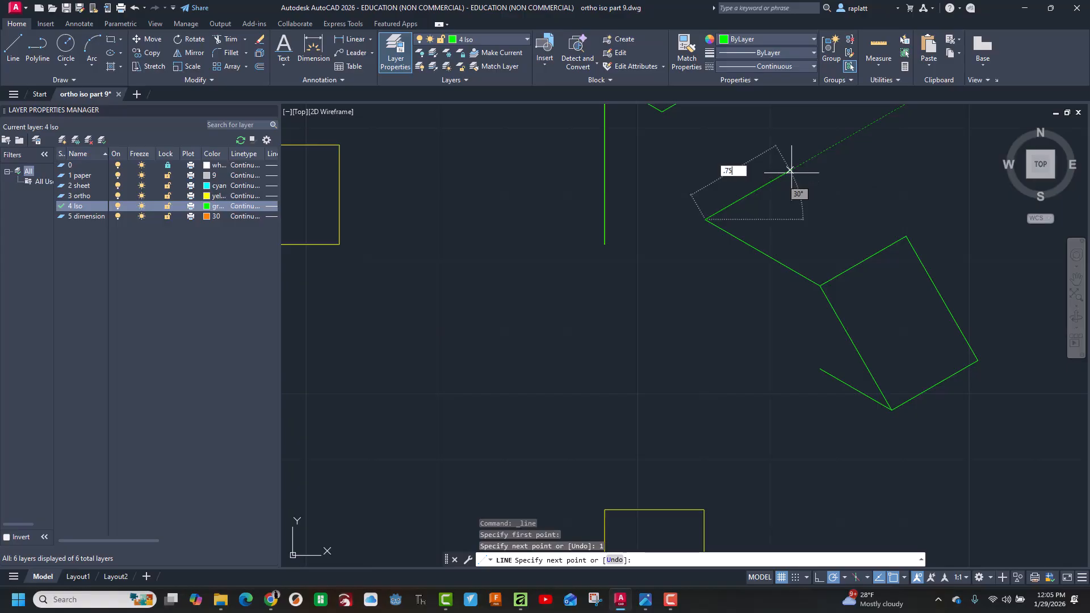
pyautogui.write('5')
pyautogui.press('Return')
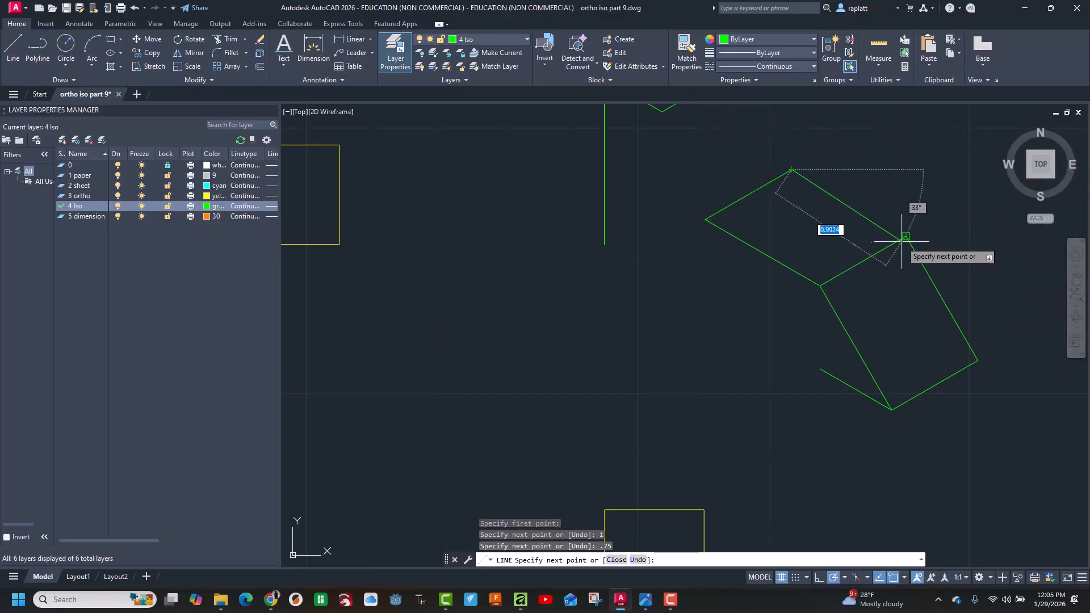
pyautogui.press('Escape')
pyautogui.moveTo(783, 207); pyautogui.dragTo(768, 269, button='middle')
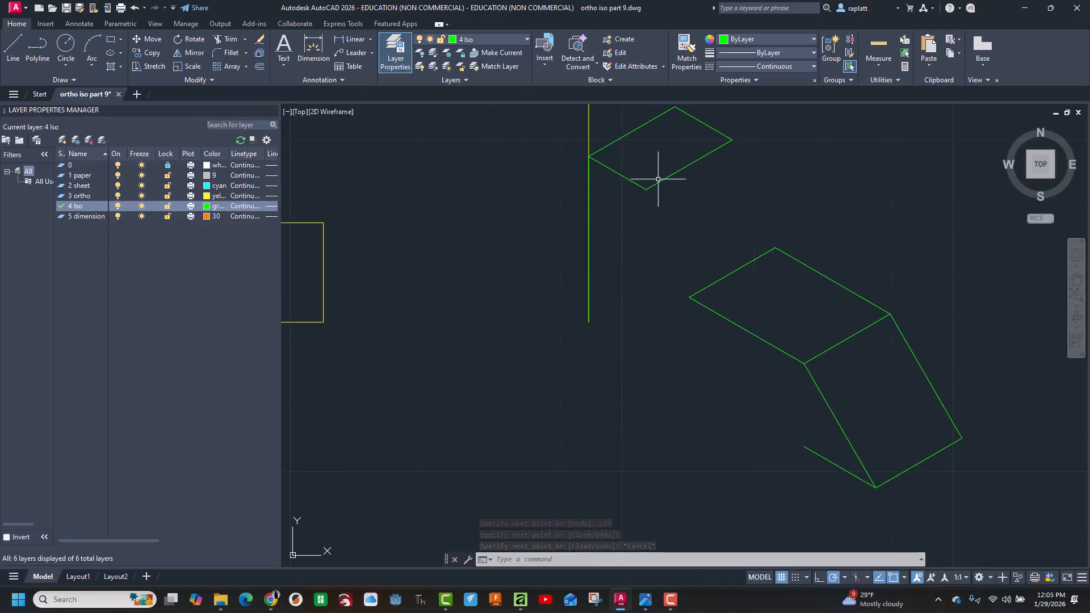
# Draw the upper slope's front and rear slanted edges, connecting the top face's corners to the lower step's corresponding corners.
pyautogui.press('l')
pyautogui.press('Return')
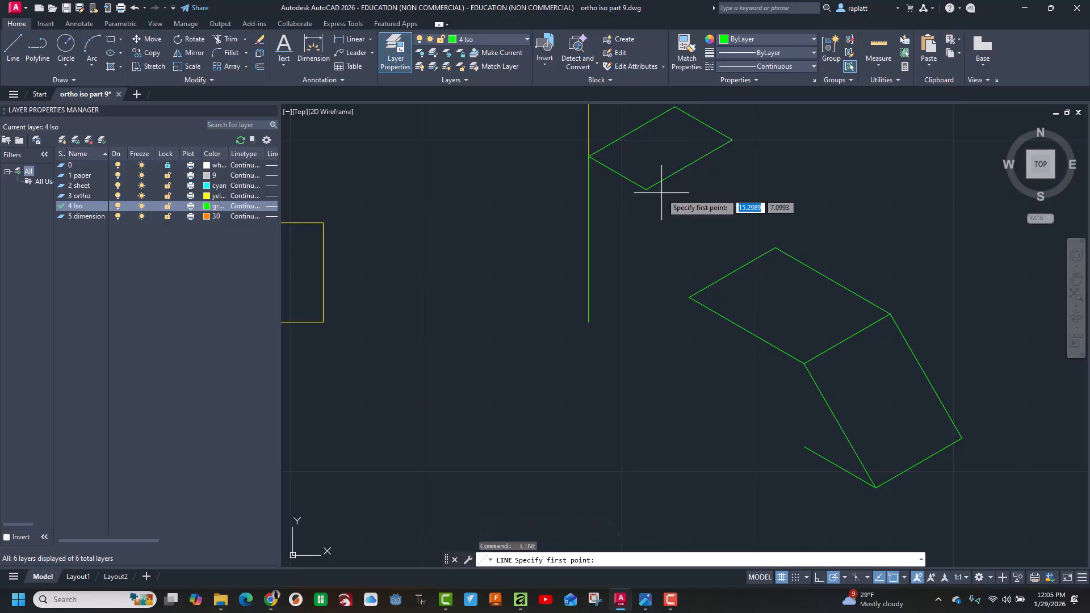
pyautogui.click(646, 189)
pyautogui.click(688, 297)
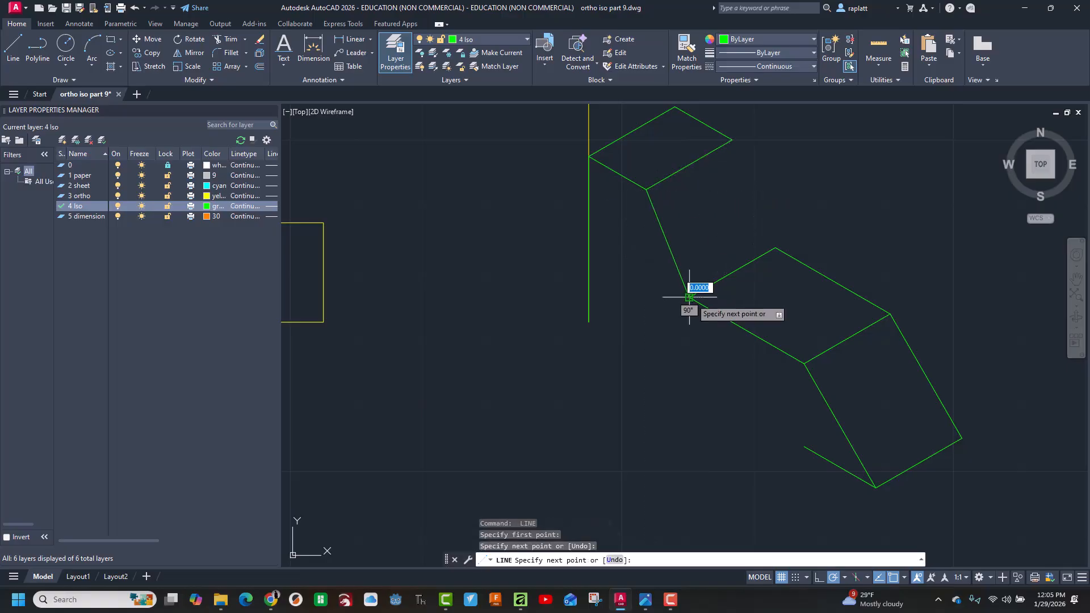
pyautogui.press('Escape')
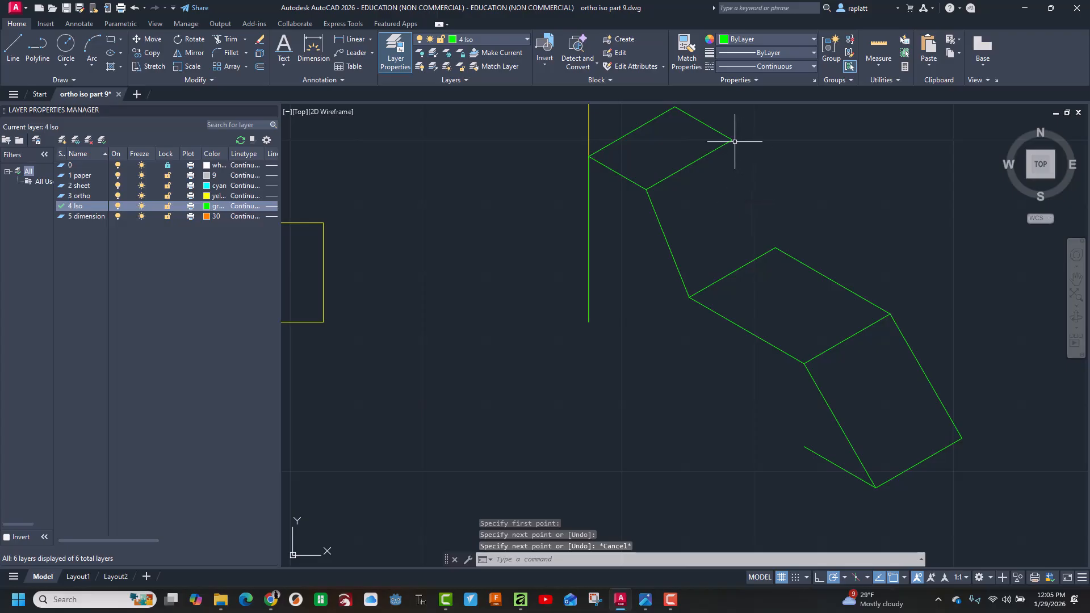
pyautogui.press('Return')
pyautogui.click(733, 139)
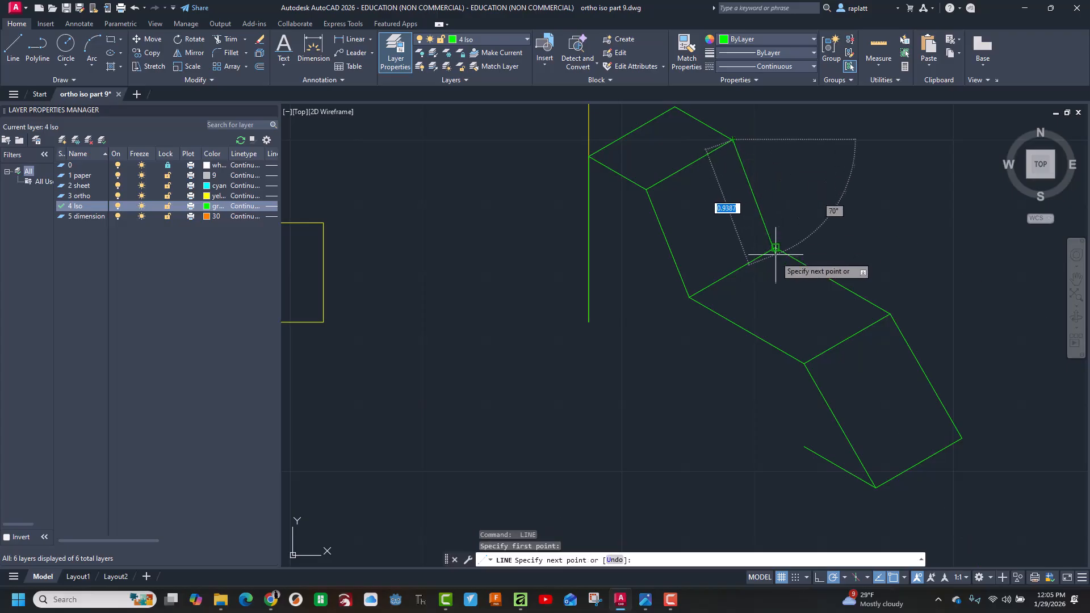
pyautogui.click(776, 248)
pyautogui.press('Escape')
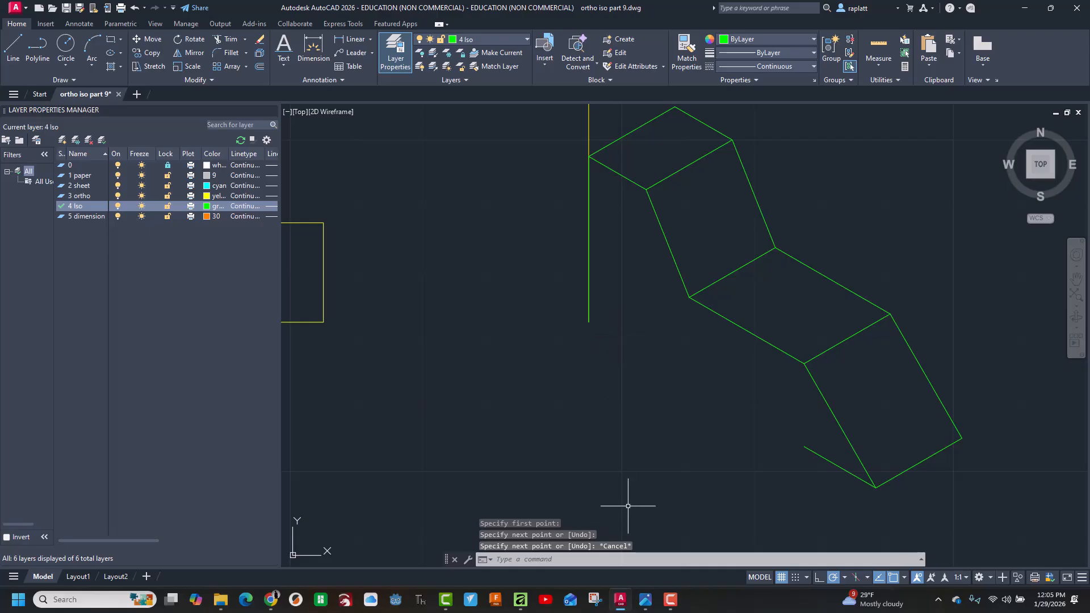
# Extend the isometric view's short bottom front edge to the lower end of the vertical edge.
pyautogui.write('ext')
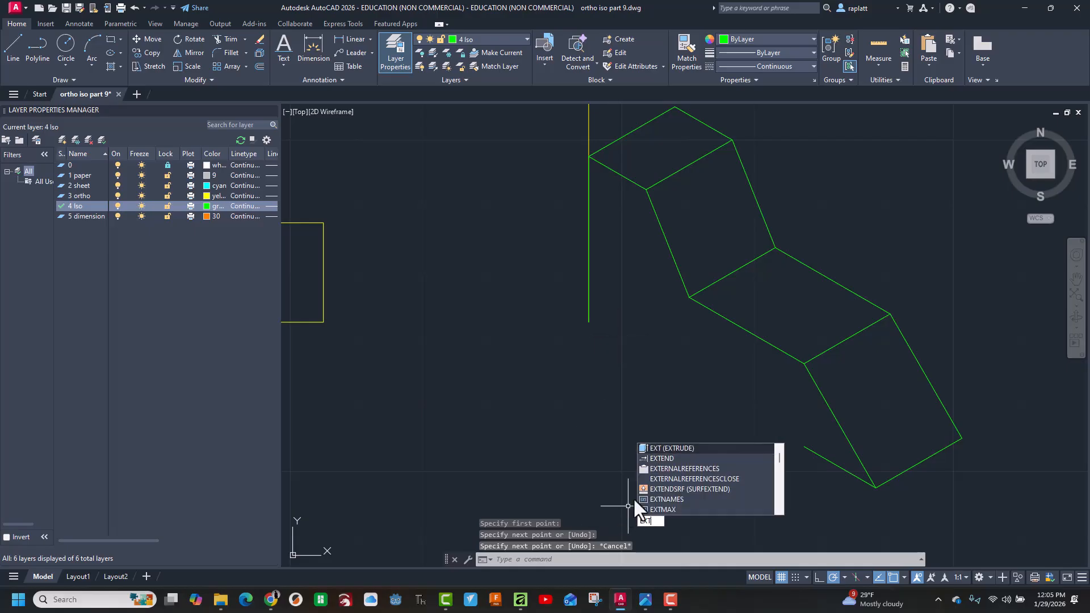
pyautogui.click(674, 459)
pyautogui.click(829, 462)
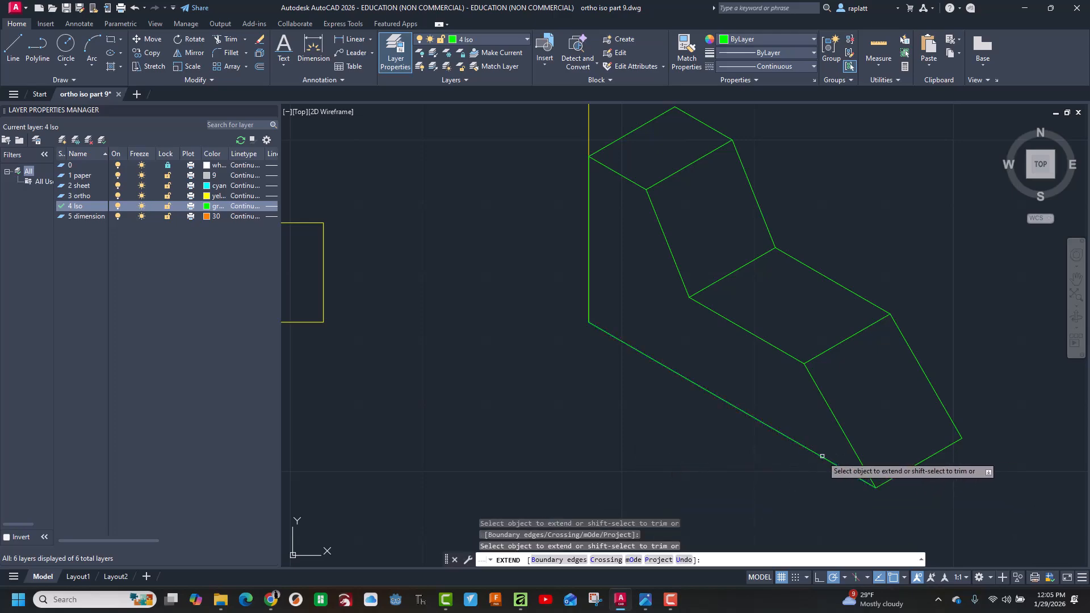
pyautogui.scroll(-8, 666, 410)
pyautogui.scroll(3, 666, 410)
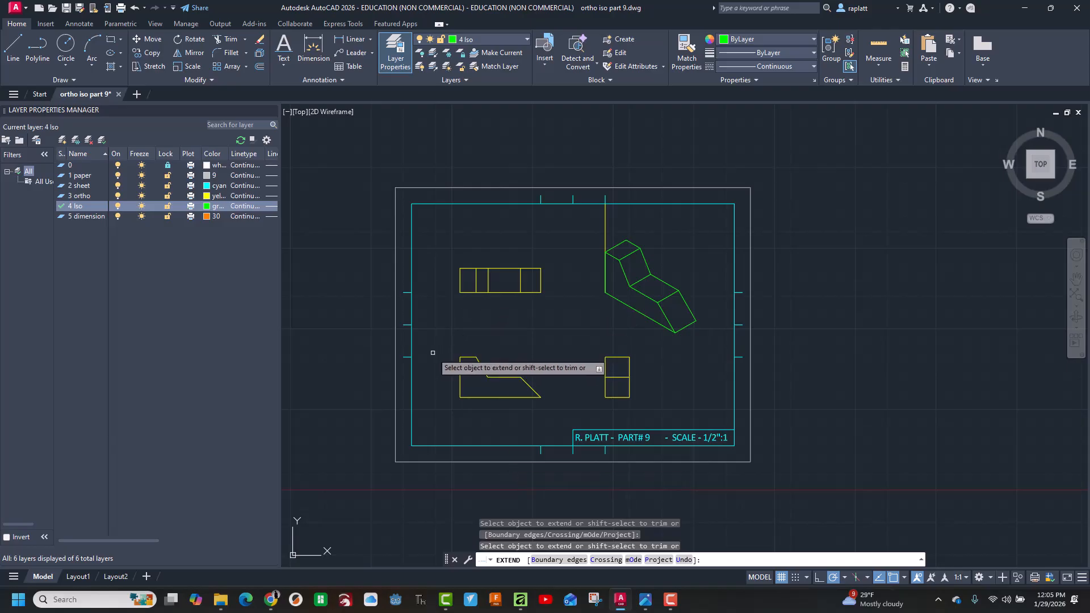
# Compare the isometric view with the reference image and save the drawing.
pyautogui.hotkey('alt', 'Tab')
pyautogui.hotkey('alt', 'Tab')
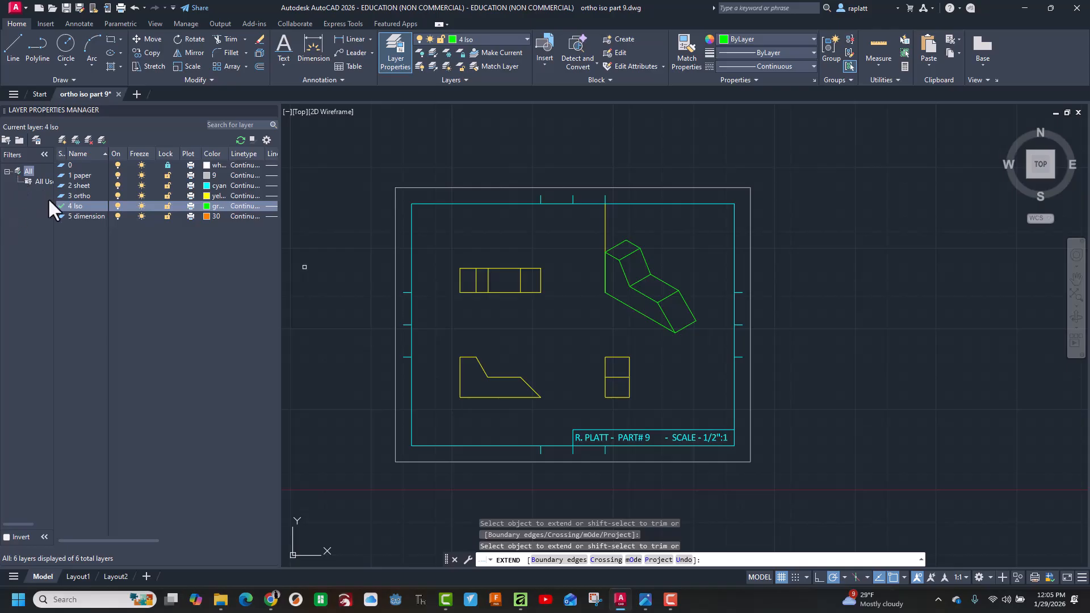
pyautogui.click(66, 8)
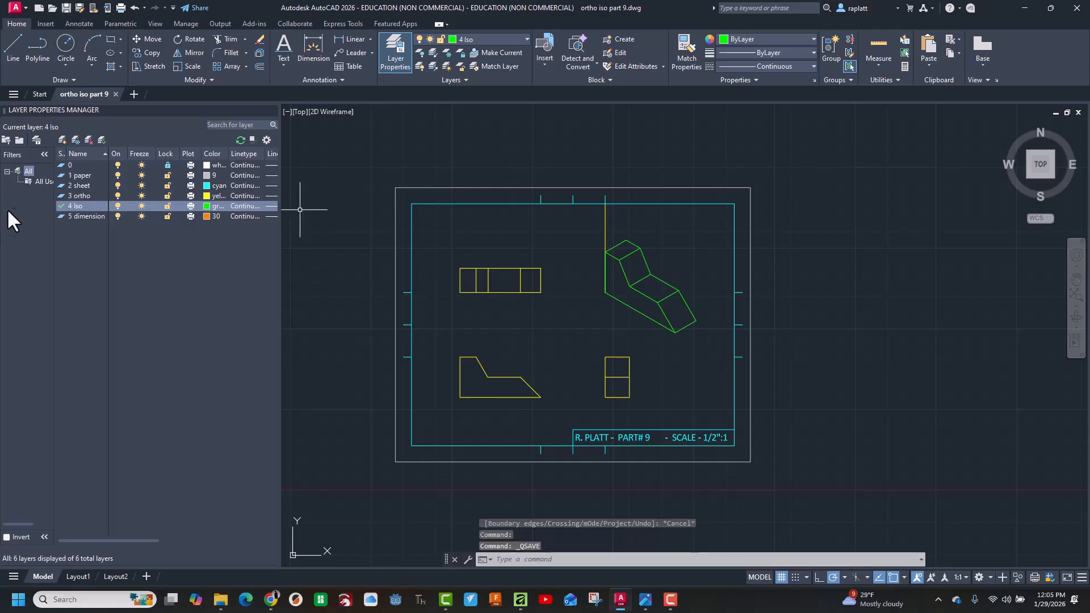
# Make layer 3 ortho current, remove its vertical construction line with layer 4 Iso temporarily off, and save the drawing.
pyautogui.doubleClick(63, 196)
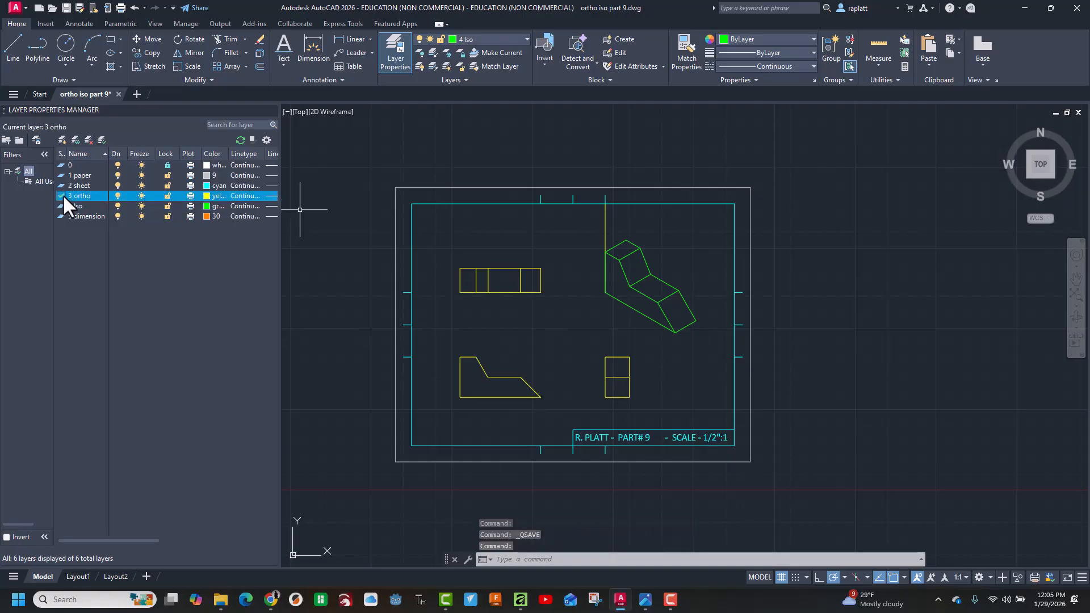
pyautogui.click(117, 205)
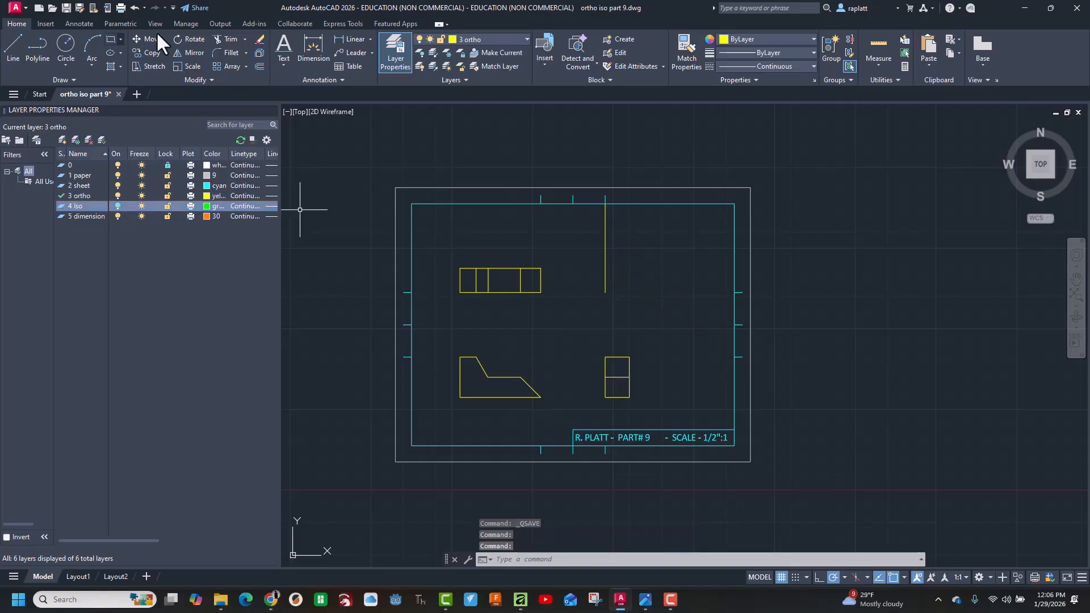
pyautogui.click(231, 40)
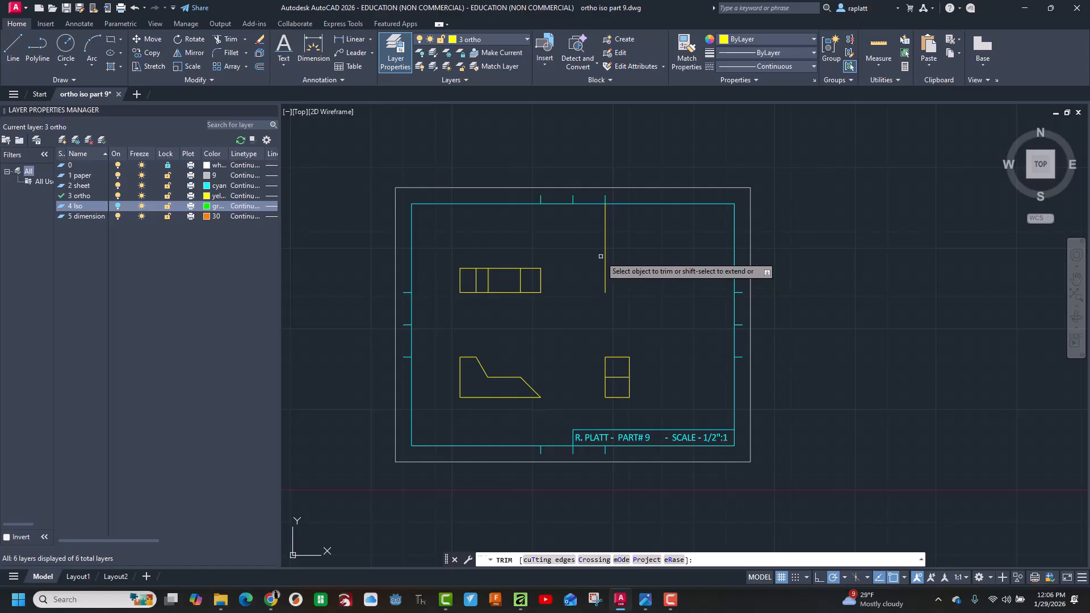
pyautogui.click(605, 250)
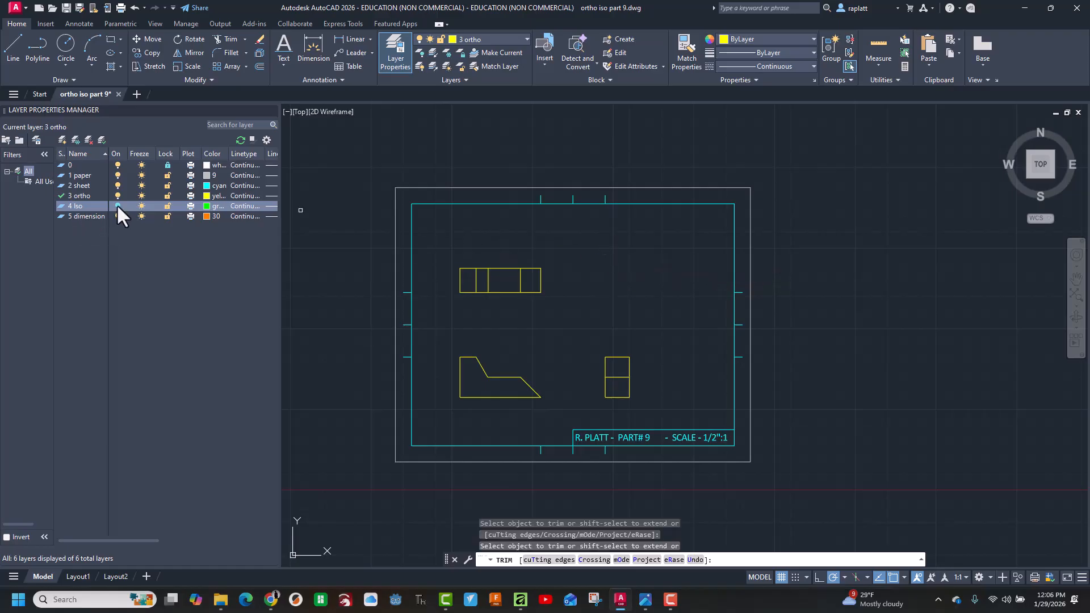
pyautogui.click(116, 205)
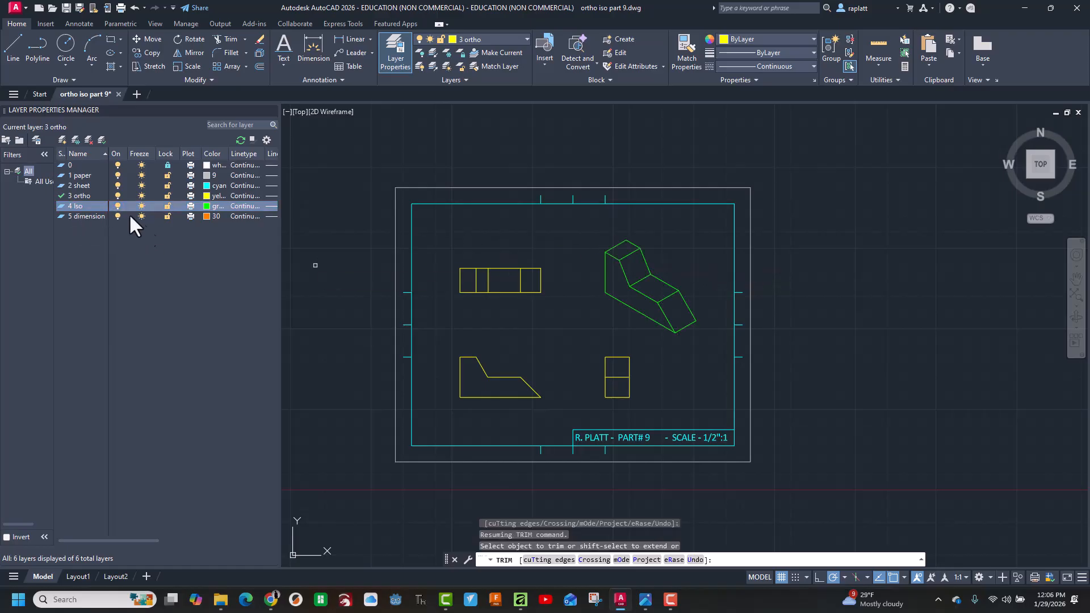
pyautogui.click(65, 5)
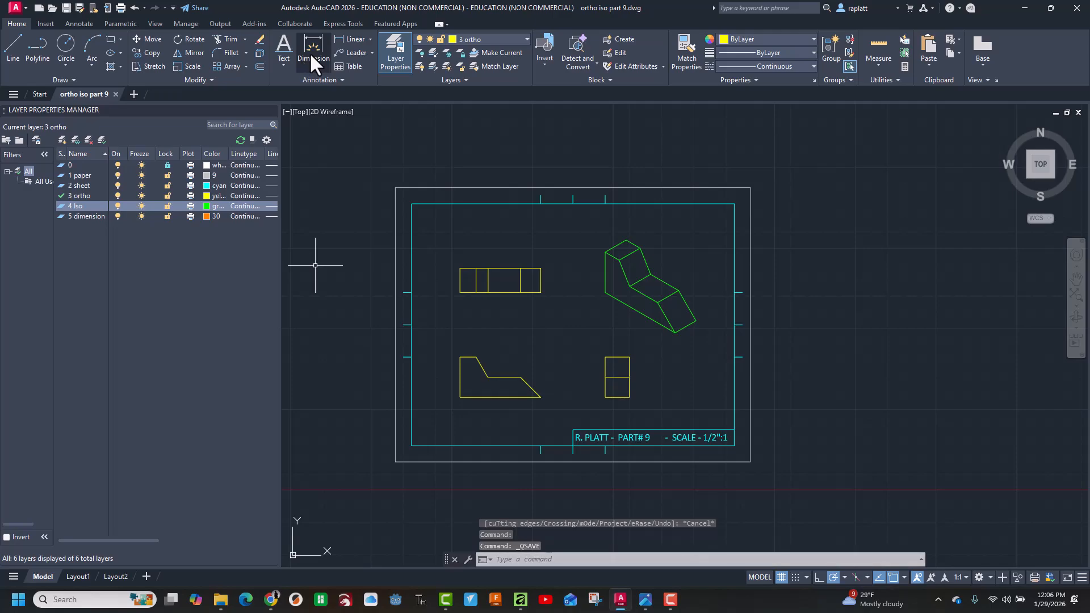
# On layer 5 dimension, dimension the top view's overall width, with the dimension line placed above the view using an offset entry of .5.
pyautogui.hotkey('alt', 'Tab')
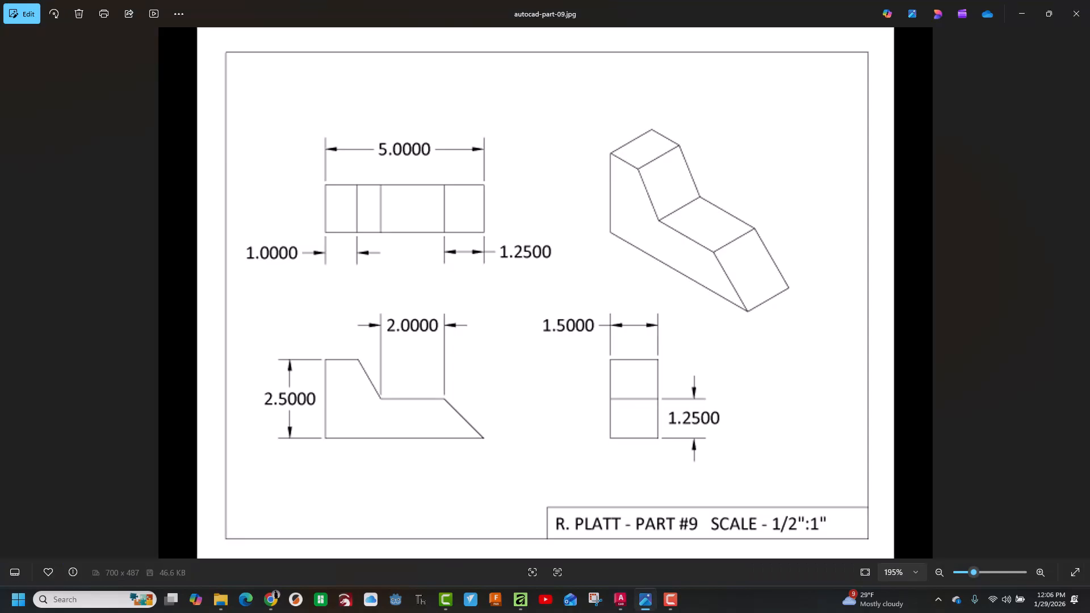
pyautogui.hotkey('alt', 'Tab')
pyautogui.scroll(5, 460, 265)
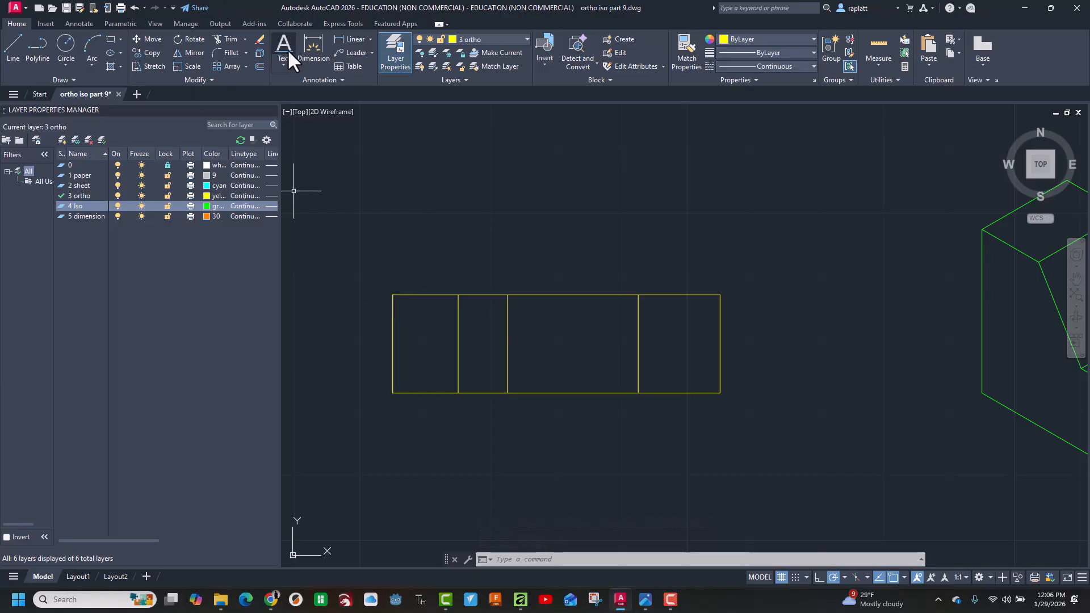
pyautogui.click(309, 43)
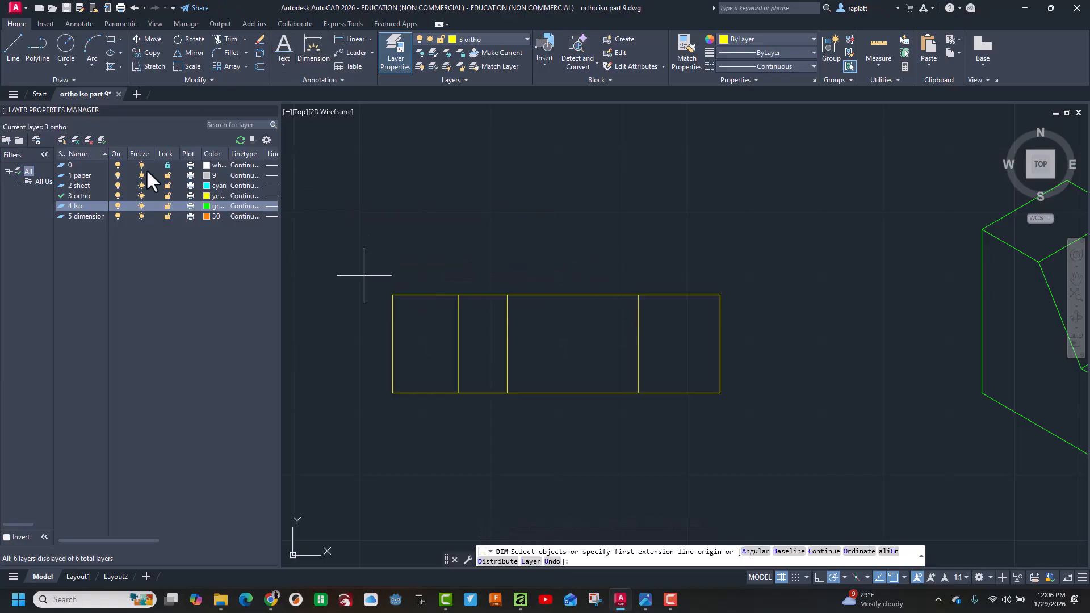
pyautogui.doubleClick(60, 216)
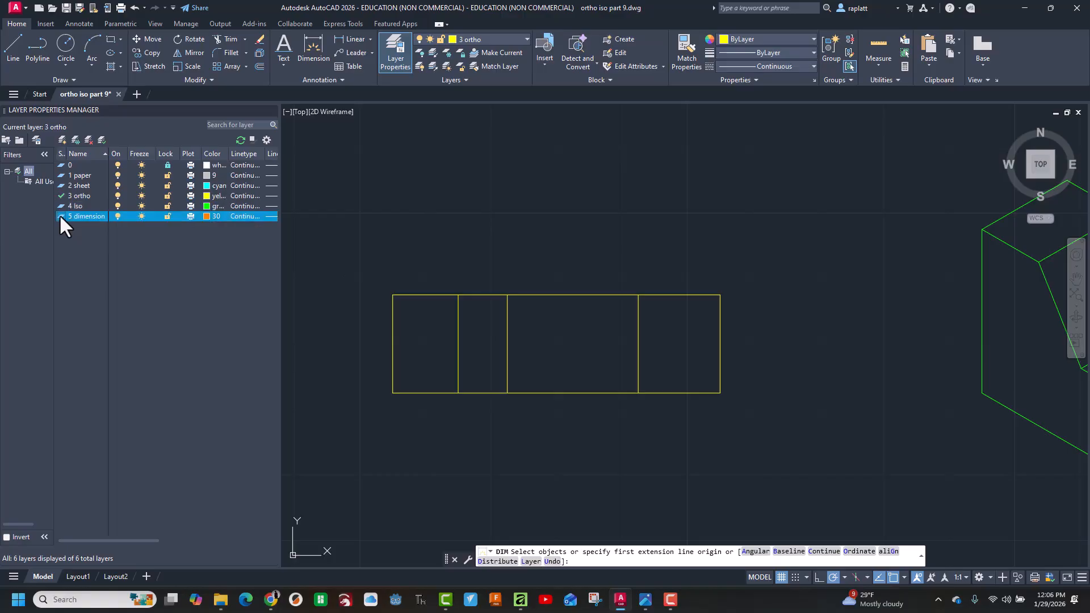
pyautogui.click(393, 295)
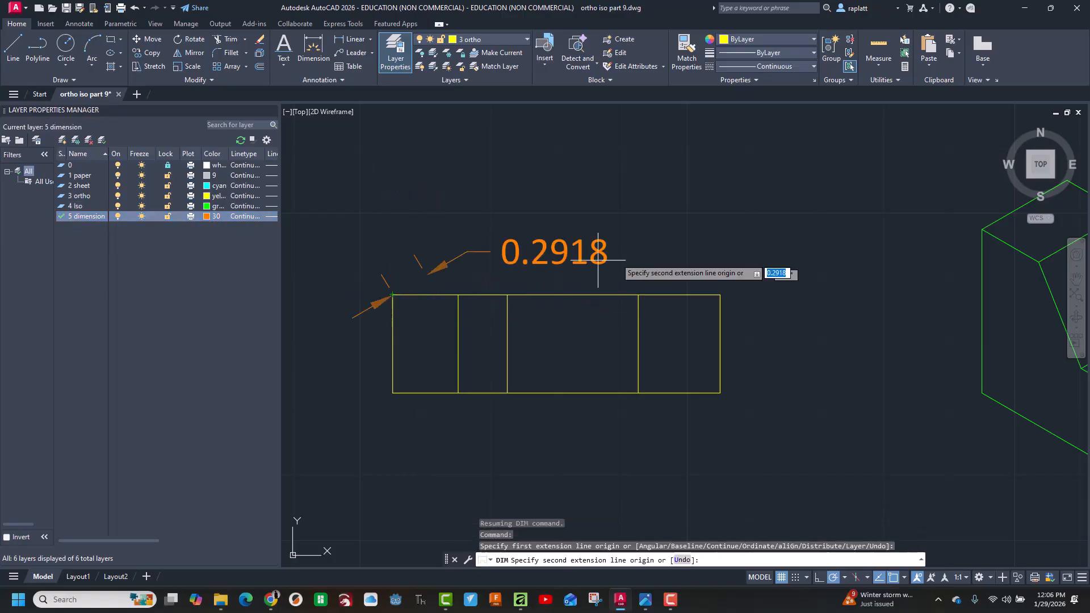
pyautogui.click(720, 294)
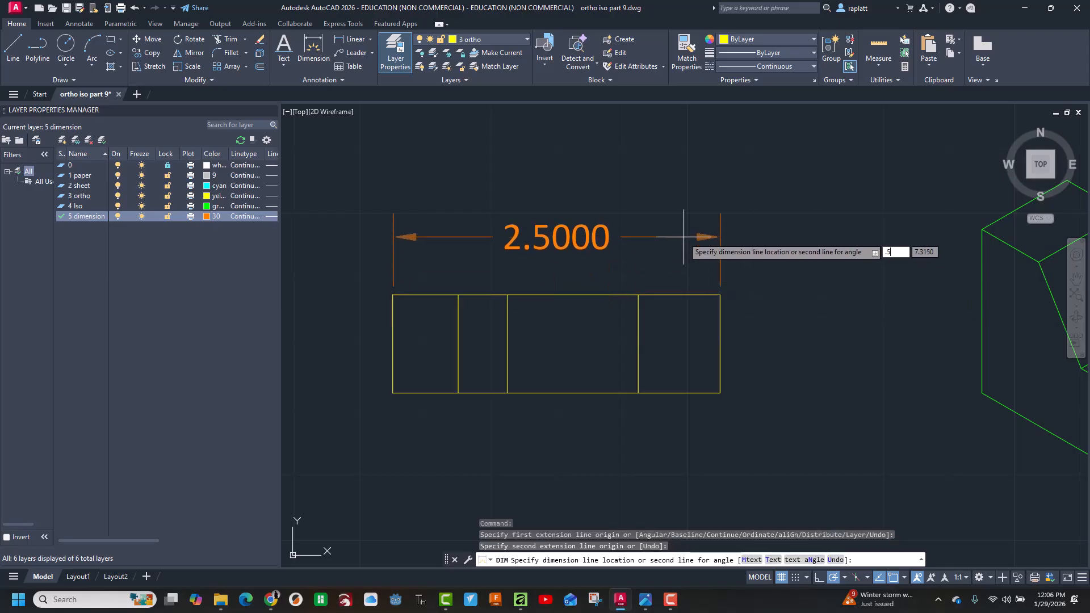
pyautogui.write('.5')
pyautogui.press('Return')
pyautogui.press('Escape')
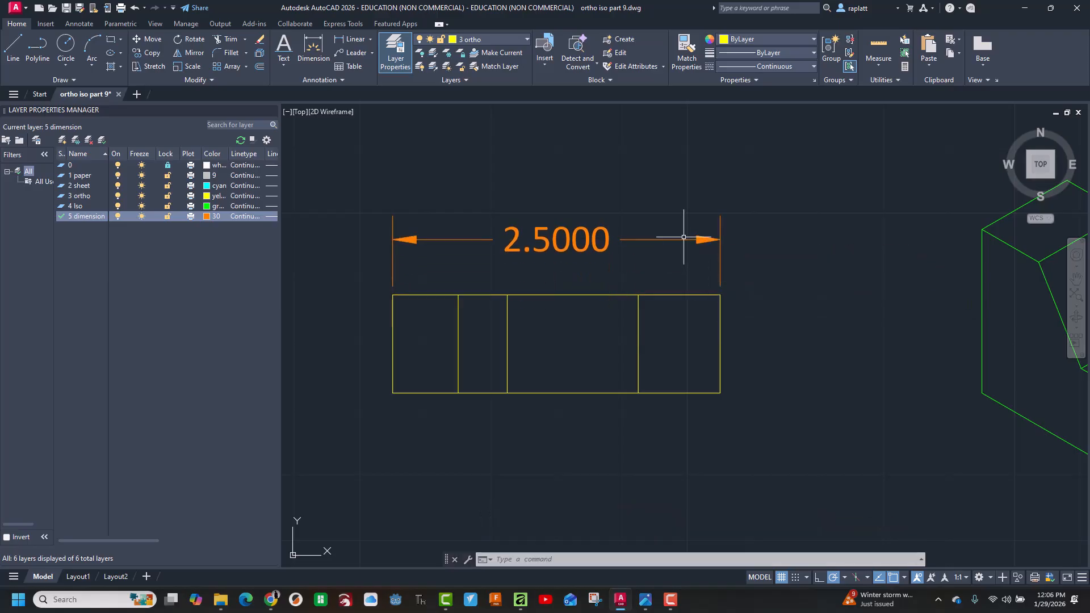
# Override the top view's overall width dimension text with 5.0000".
pyautogui.doubleClick(591, 239)
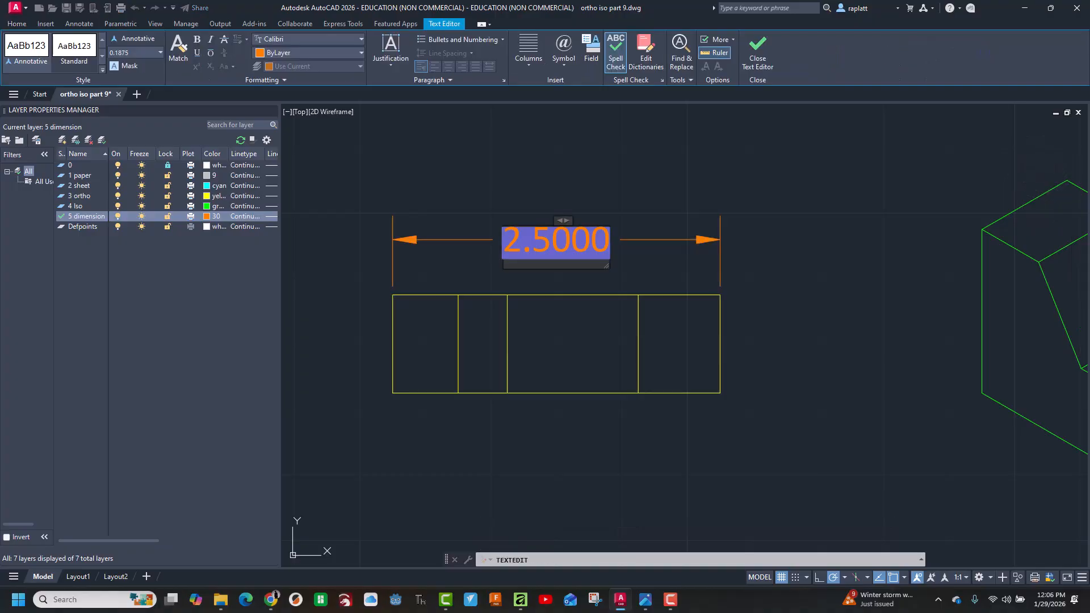
pyautogui.write('5')
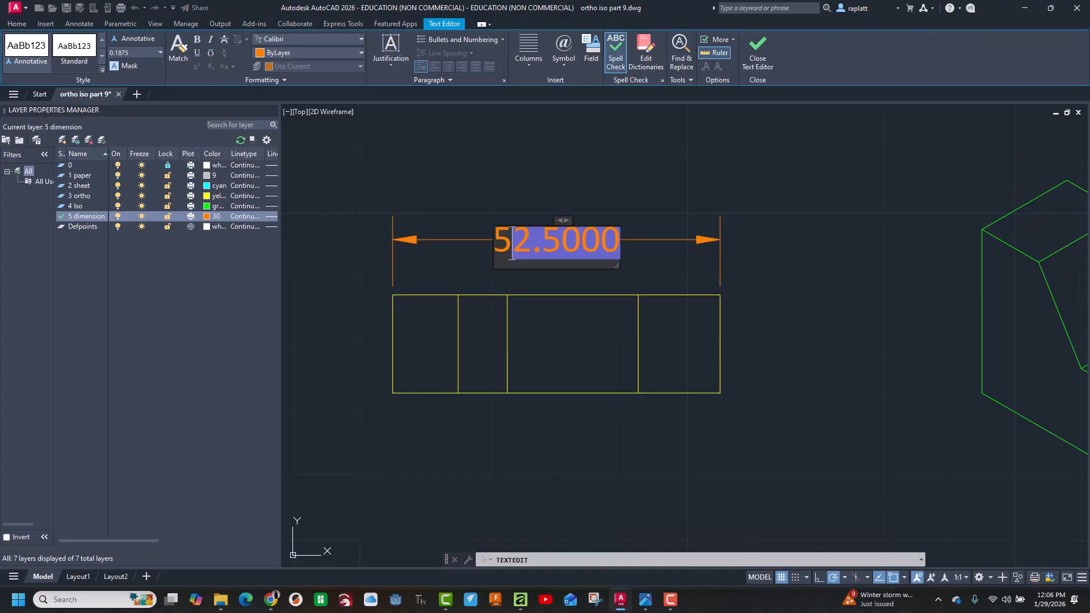
pyautogui.write('.0000')
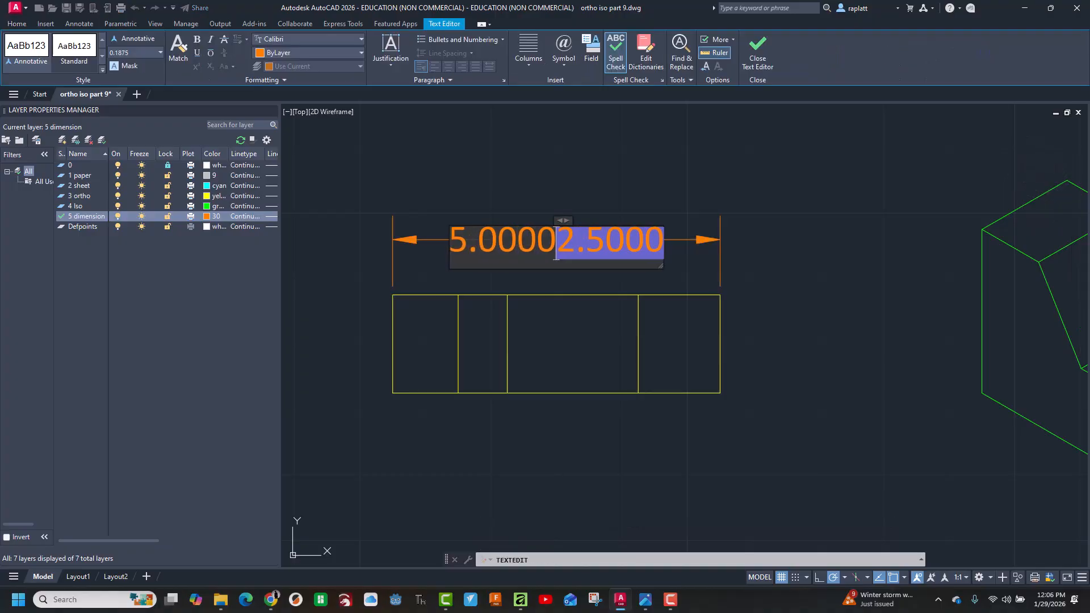
pyautogui.write('"')
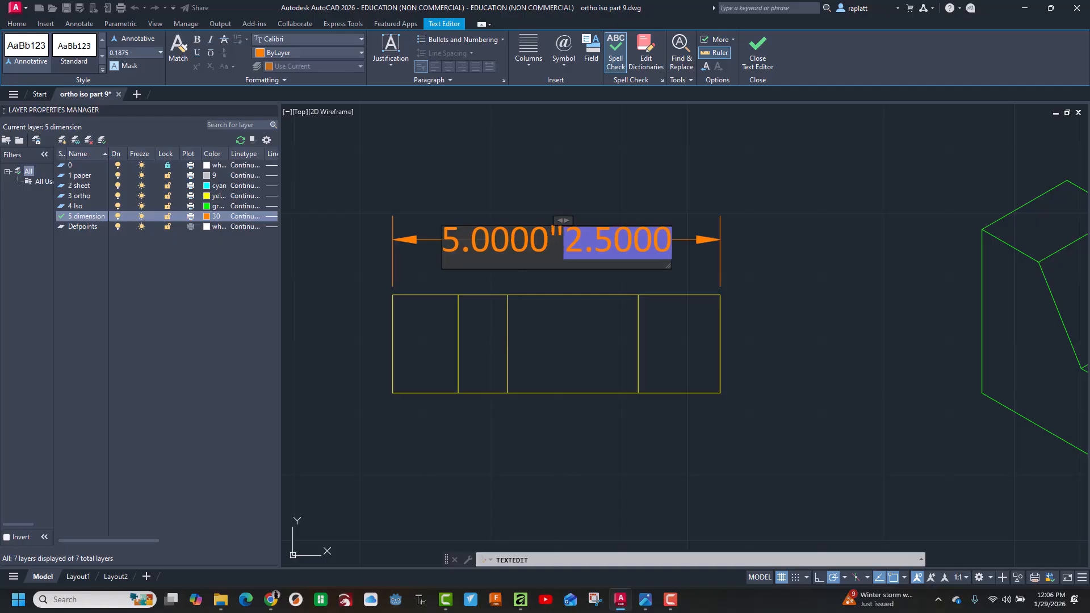
pyautogui.press('Delete')
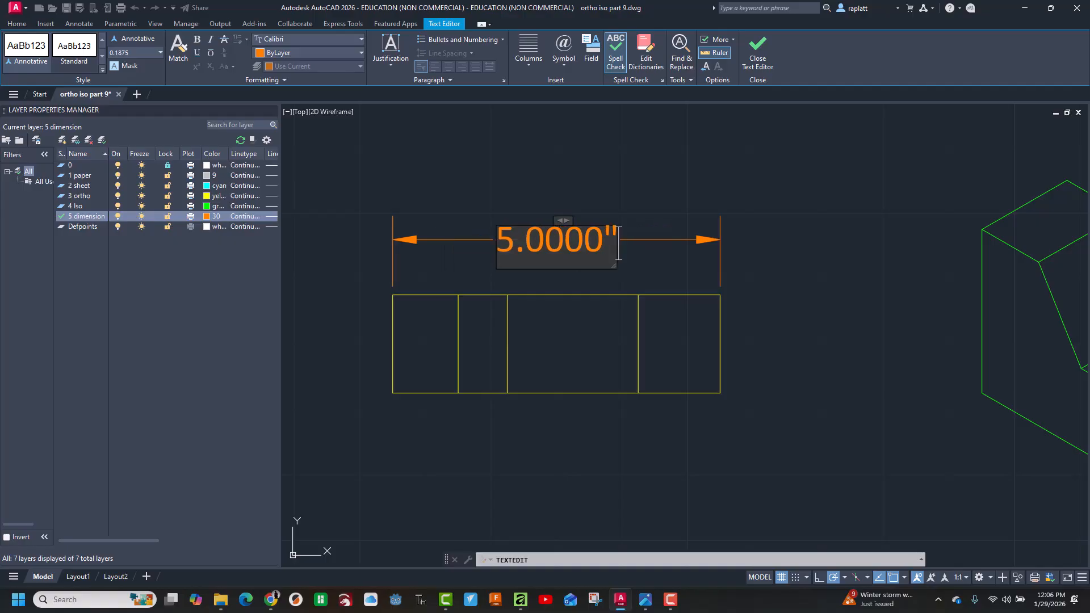
pyautogui.click(635, 135)
# Check the reference image and dimension the width of the top view's leftmost section, placing the dimension below the view.
pyautogui.hotkey('alt', 'Tab')
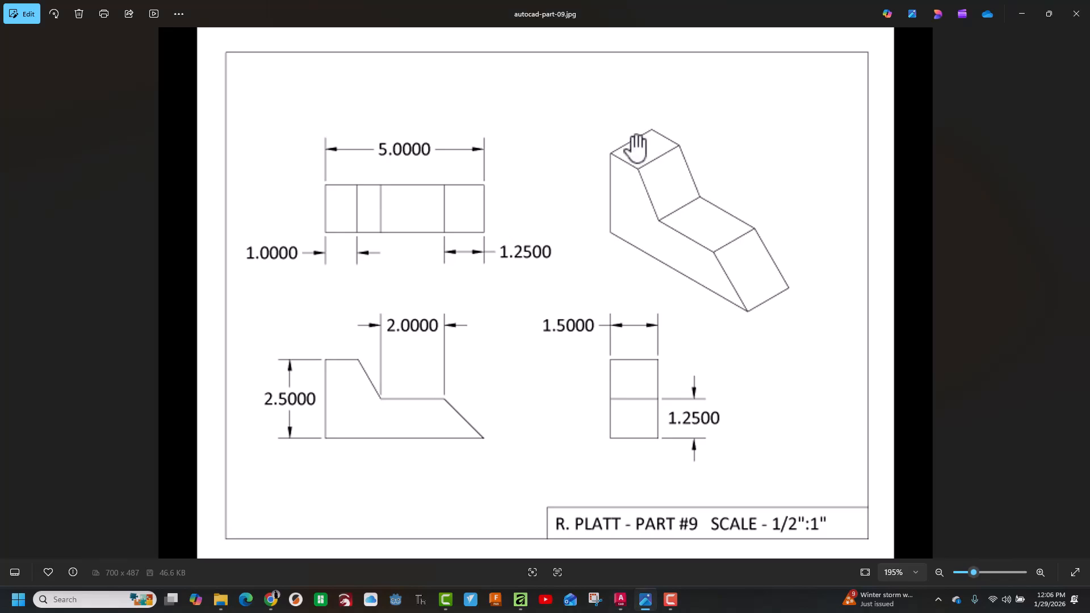
pyautogui.hotkey('alt', 'Tab')
pyautogui.hotkey('alt', 'Tab')
pyautogui.hotkey('alt', 'Tab')
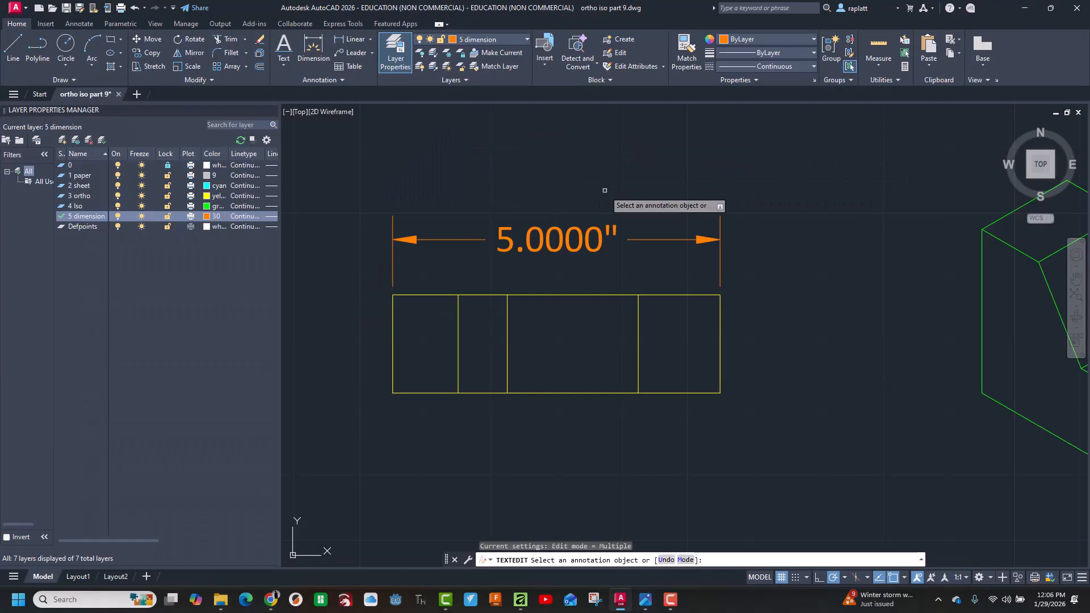
pyautogui.click(311, 46)
pyautogui.click(458, 393)
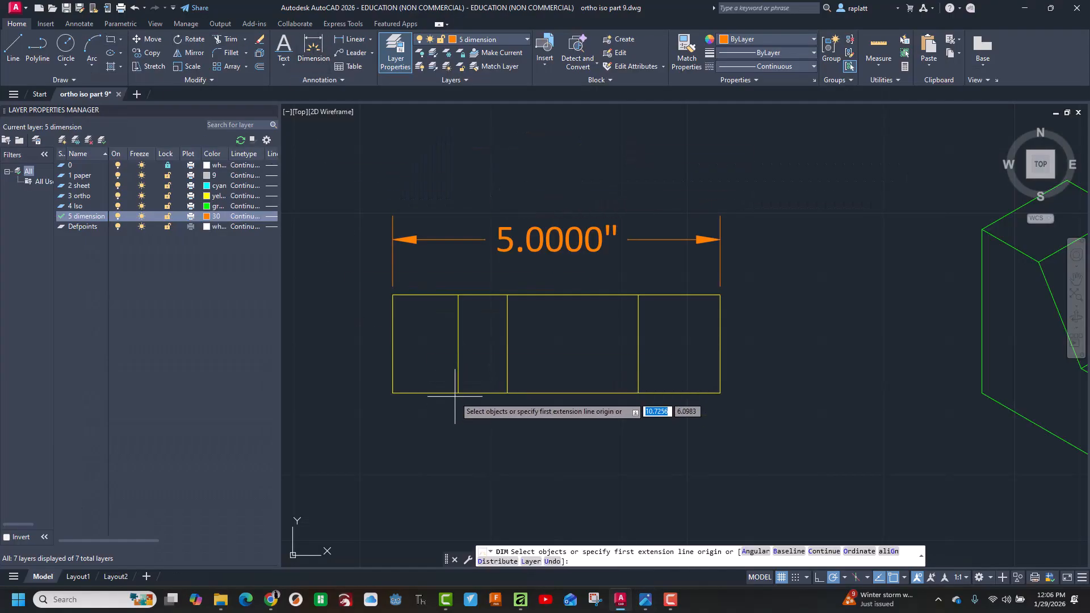
pyautogui.click(393, 392)
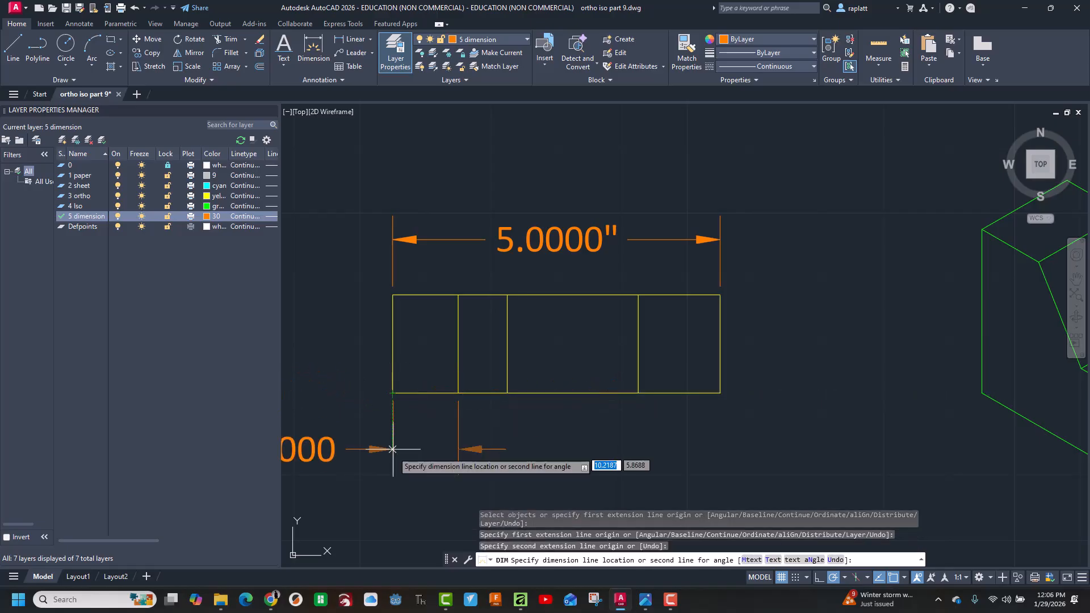
pyautogui.scroll(-4, 388, 447)
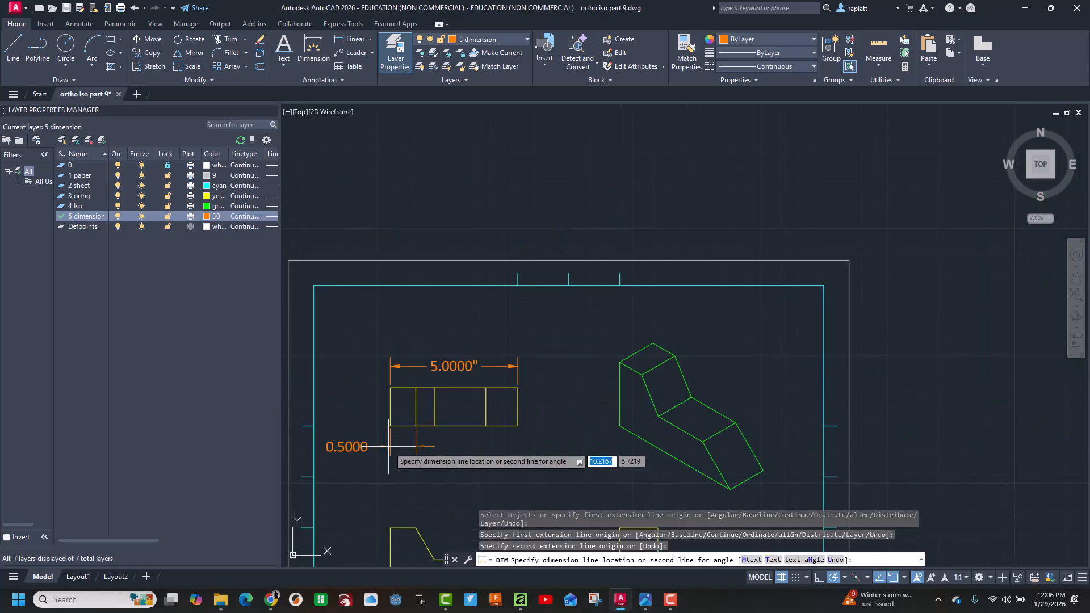
pyautogui.click(388, 447)
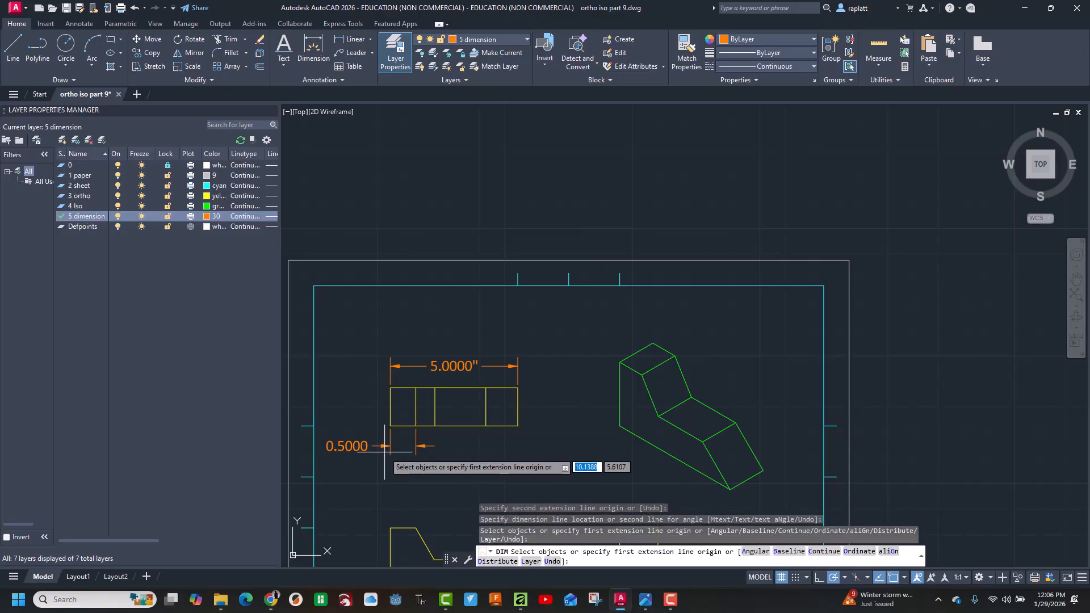
pyautogui.press('Return')
# Override the dimension text of the top view's leftmost section width with 1.0000".
pyautogui.doubleClick(355, 447)
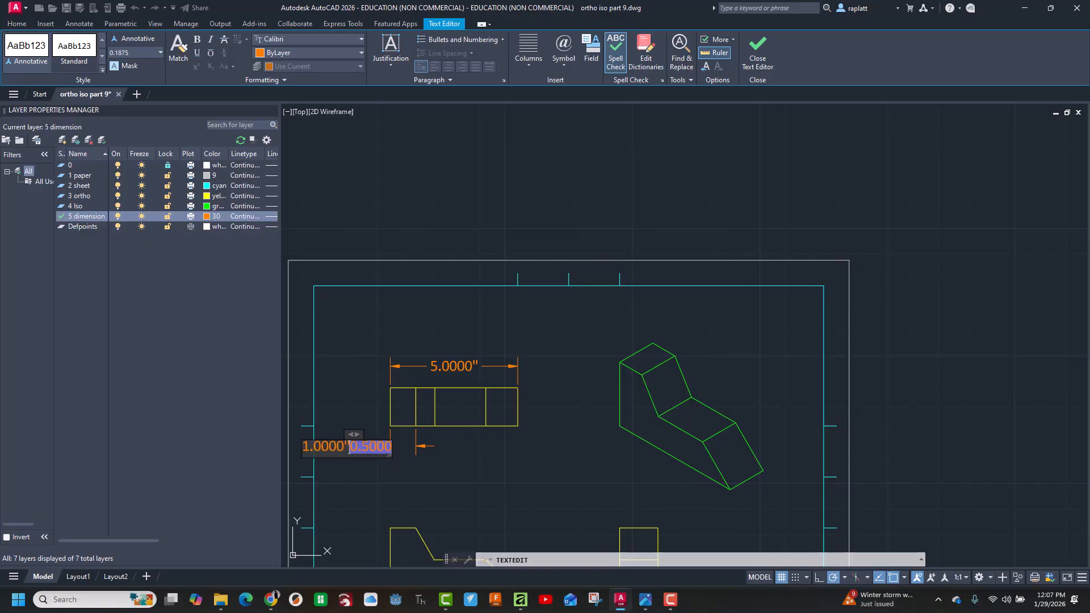
pyautogui.write('1.0000"')
pyautogui.press('Delete')
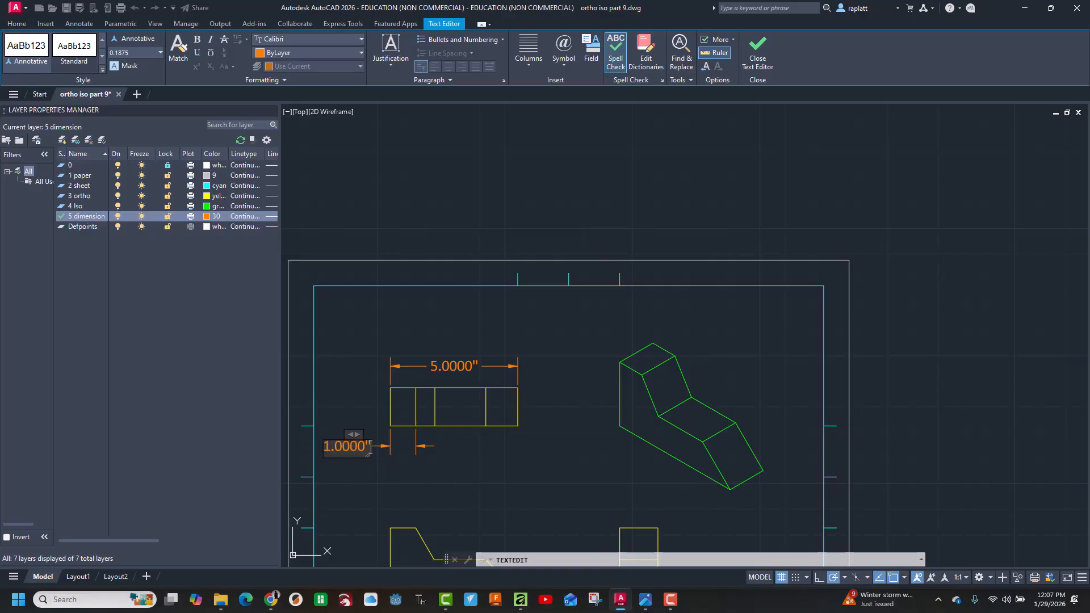
pyautogui.click(362, 407)
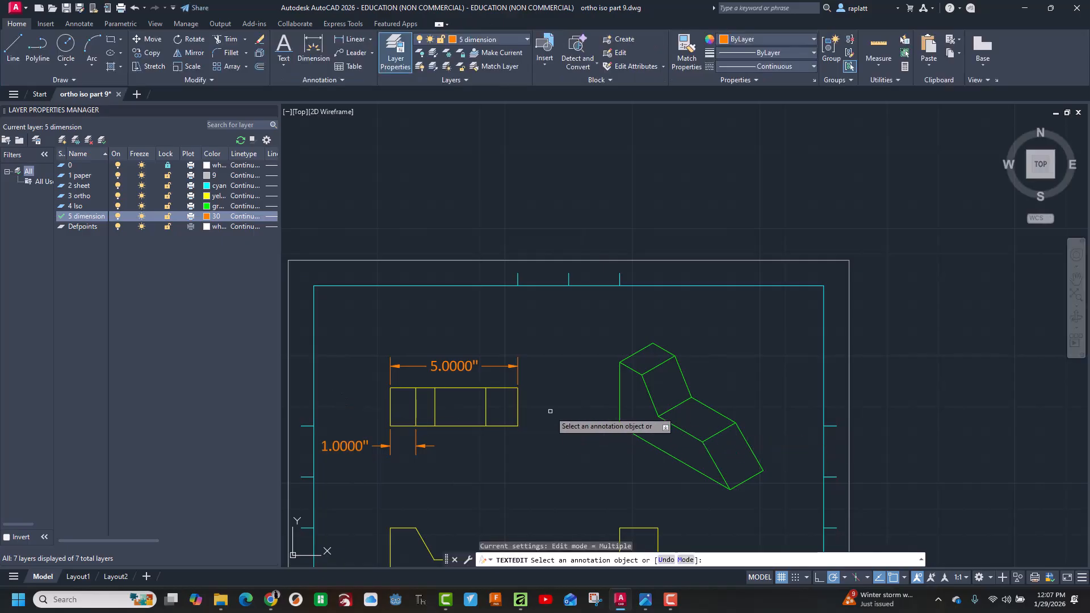
# Dimension the width of the top view's rightmost section, placing it below the view in line with the leftmost section's dimension.
pyautogui.hotkey('alt', 'Tab')
pyautogui.hotkey('alt', 'Tab')
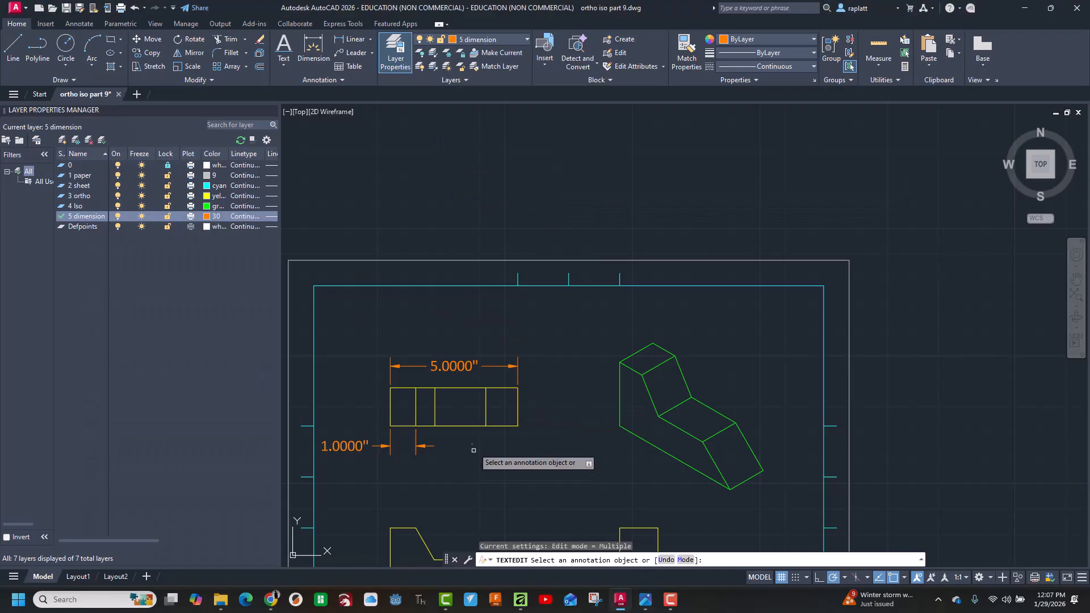
pyautogui.click(314, 46)
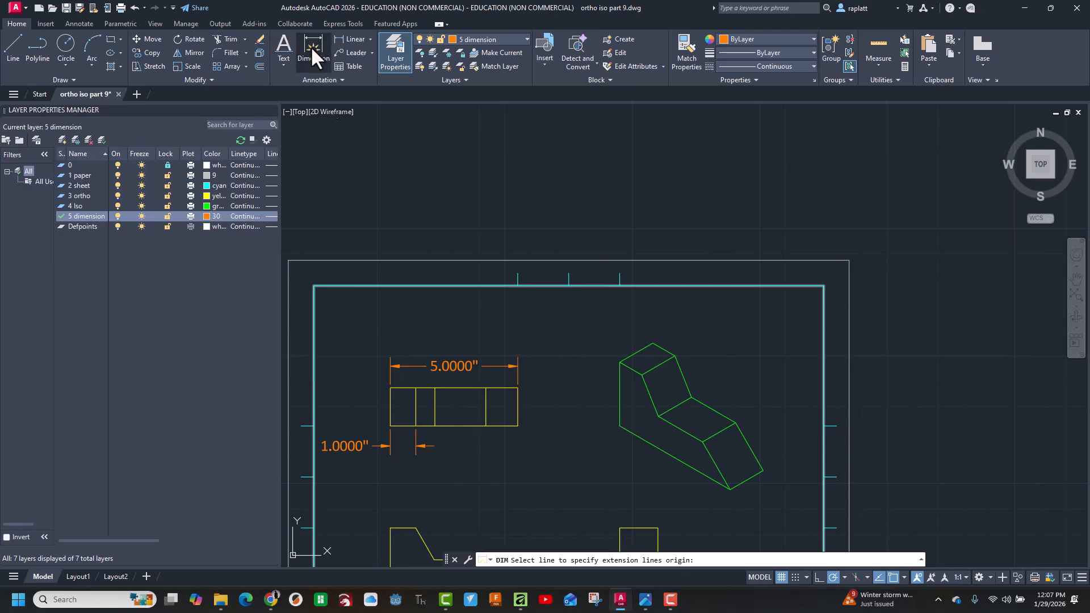
pyautogui.click(486, 425)
pyautogui.click(518, 425)
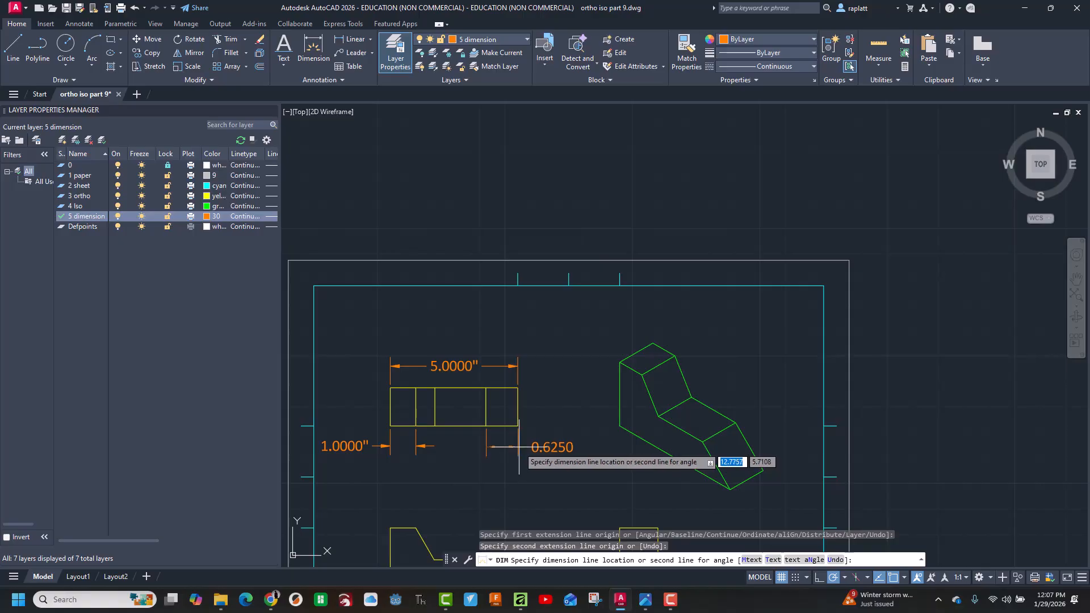
pyautogui.click(417, 446)
pyautogui.press('Return')
# Override the dimension text of the top view's rightmost section width with 1.2500".
pyautogui.scroll(4, 566, 447)
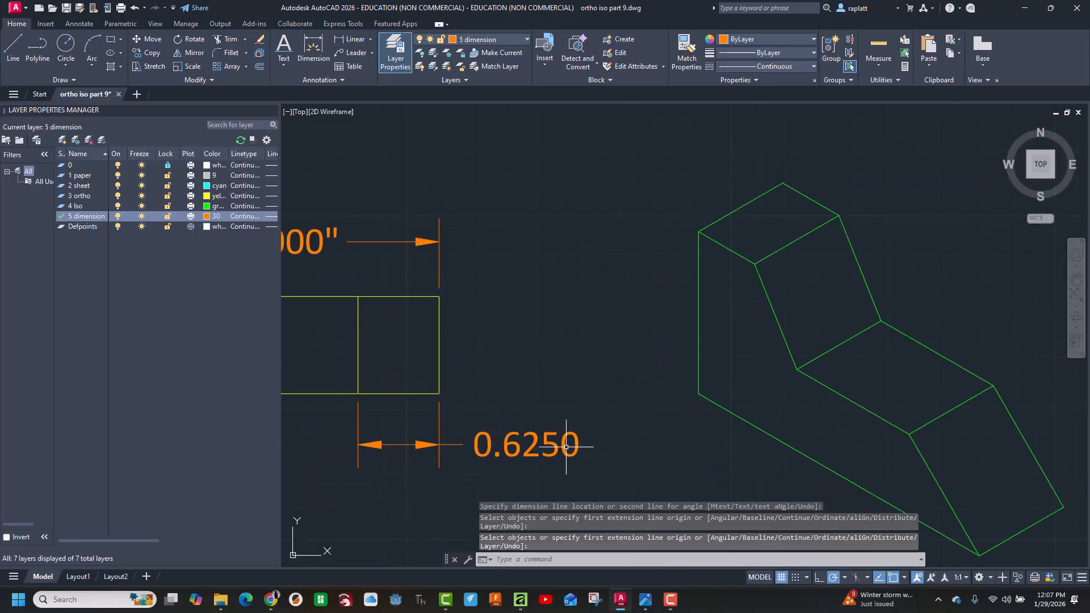
pyautogui.scroll(2, 567, 447)
pyautogui.doubleClick(512, 449)
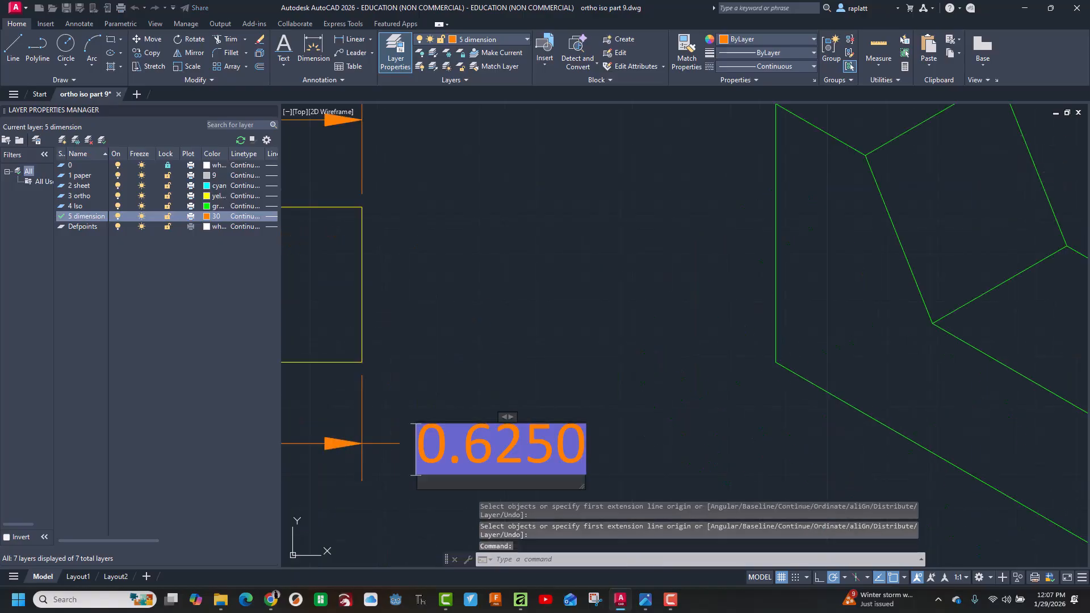
pyautogui.press('Delete')
pyautogui.write('1.')
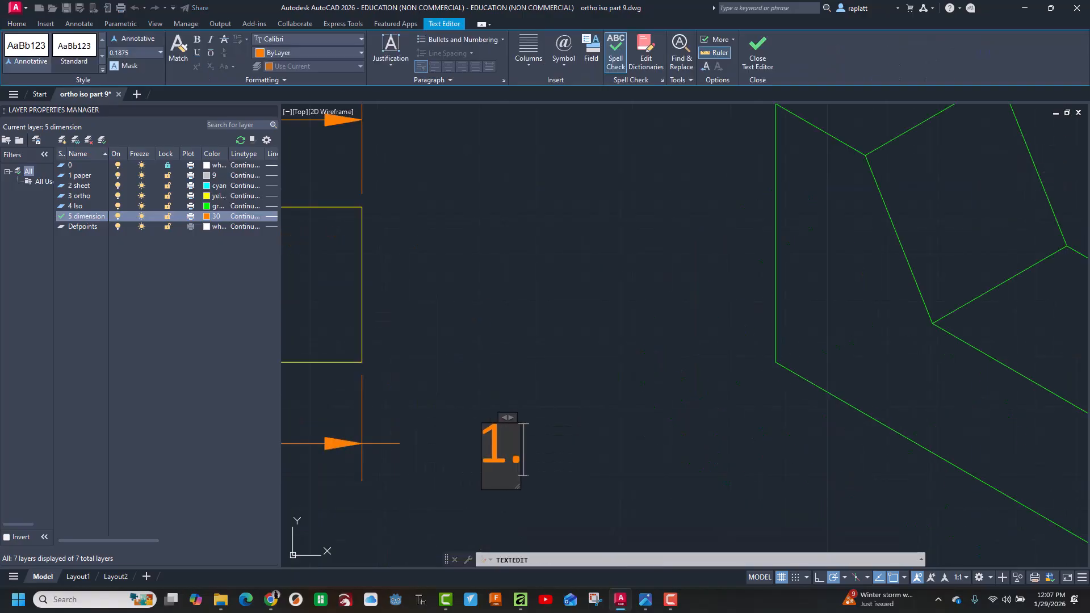
pyautogui.write('2500"')
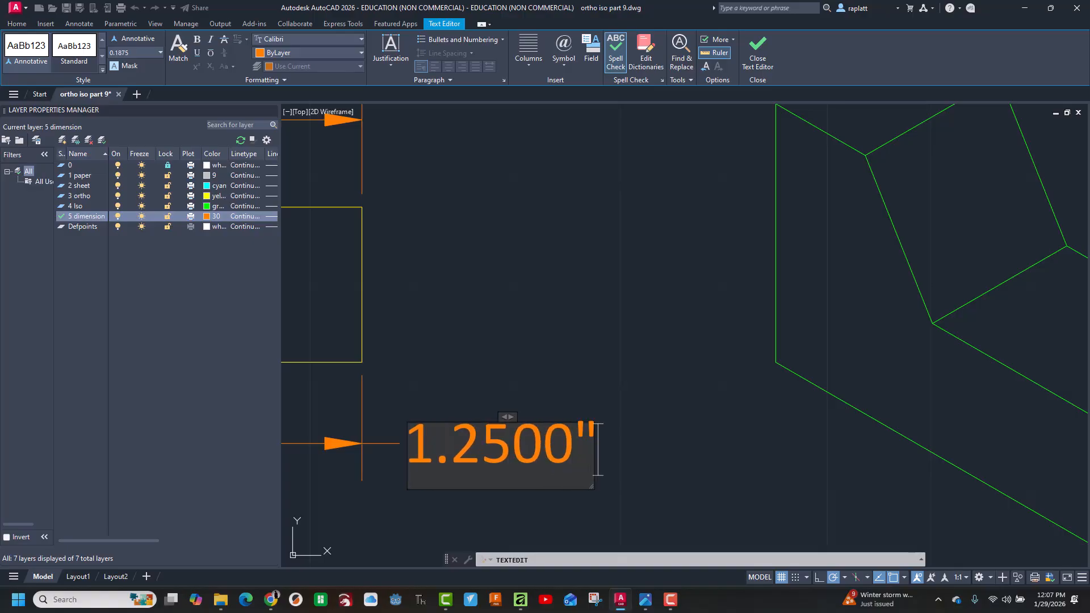
pyautogui.click(654, 430)
pyautogui.scroll(-8, 602, 366)
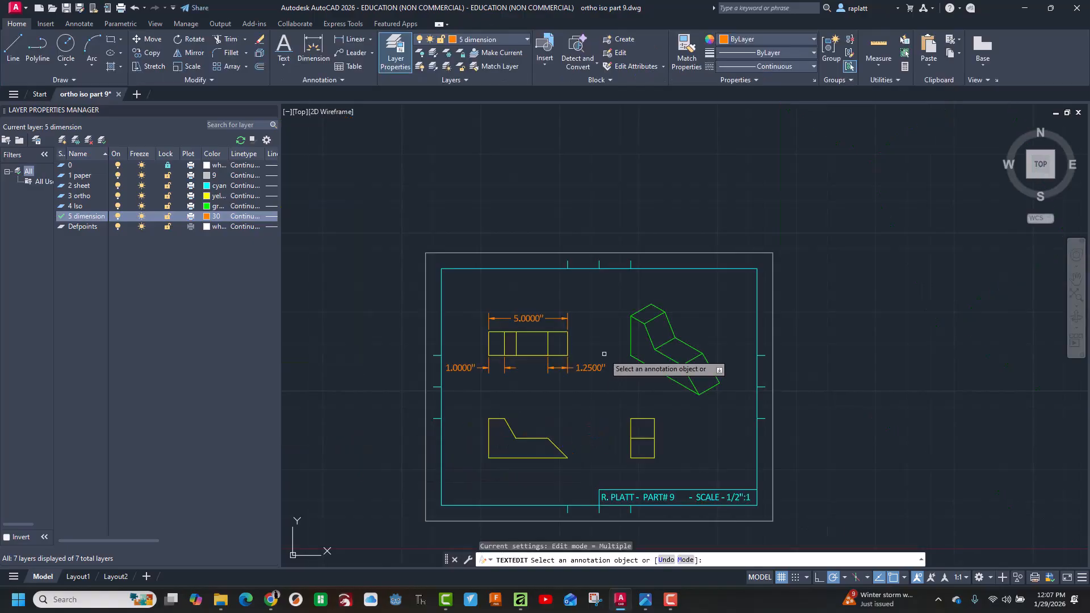
pyautogui.moveTo(603, 357); pyautogui.dragTo(610, 356, button='middle')
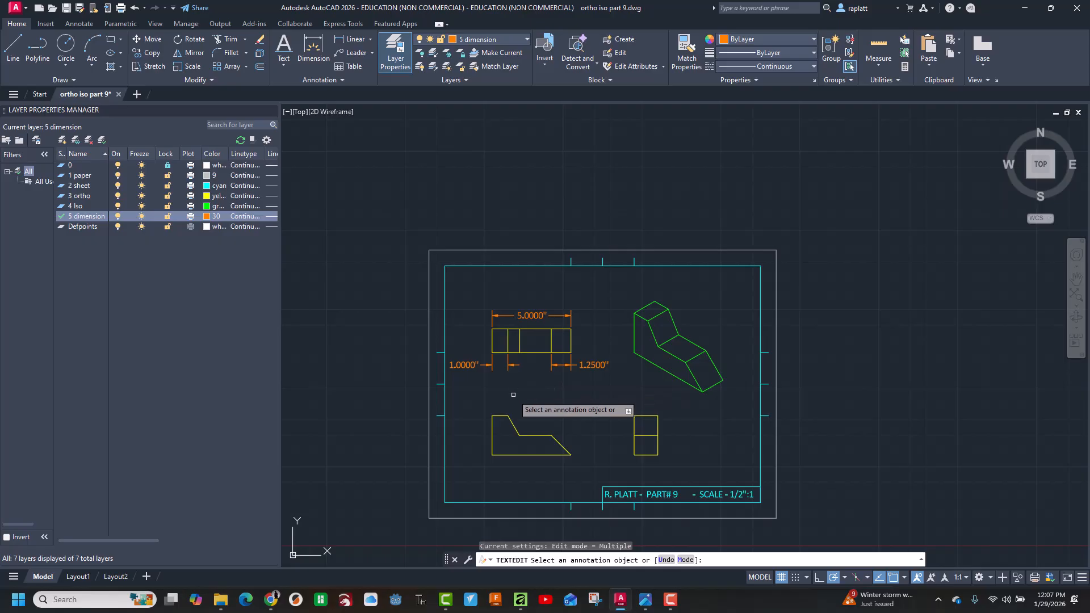
# Check the reference image and try to dimension the length of the front view's horizontal ledge.
pyautogui.hotkey('alt', 'Tab')
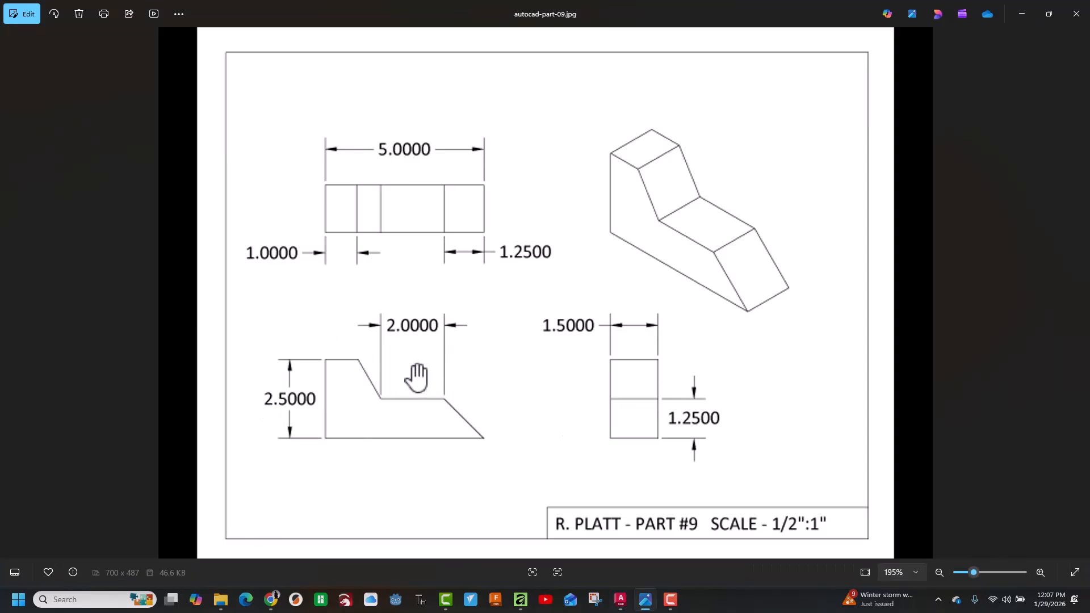
pyautogui.hotkey('alt', 'Tab')
pyautogui.scroll(5, 503, 441)
pyautogui.moveTo(543, 382); pyautogui.dragTo(542, 320, button='middle')
pyautogui.moveTo(377, 244); pyautogui.dragTo(467, 239, button='middle')
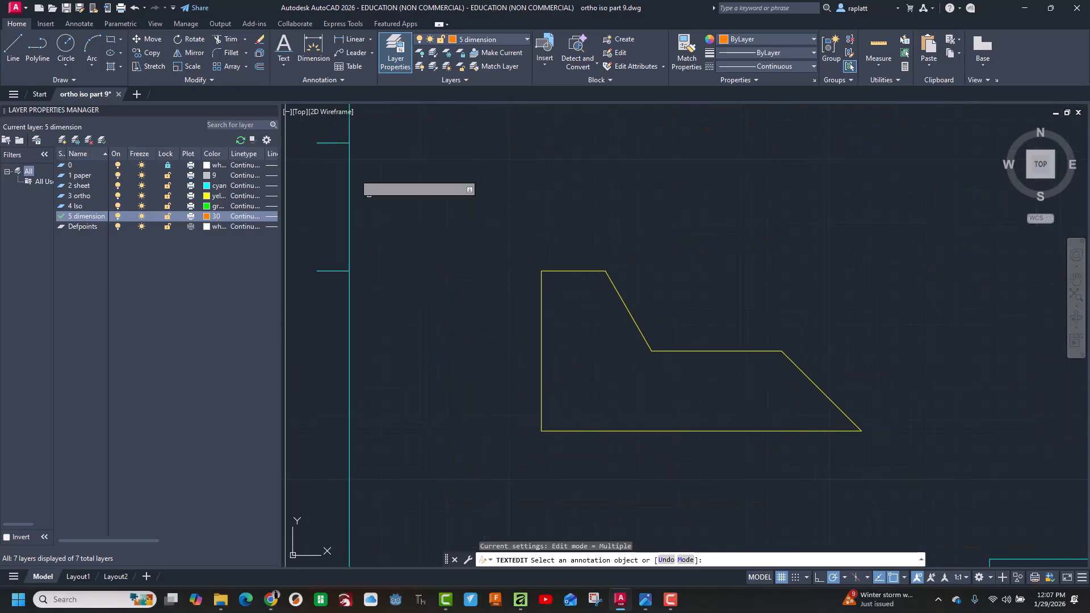
pyautogui.click(310, 50)
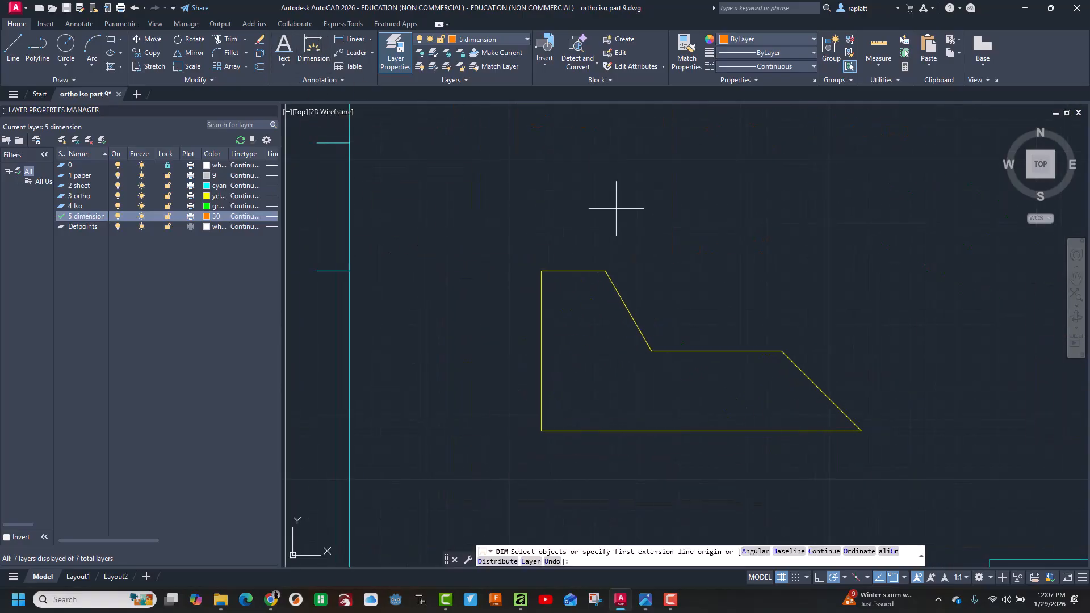
pyautogui.click(652, 351)
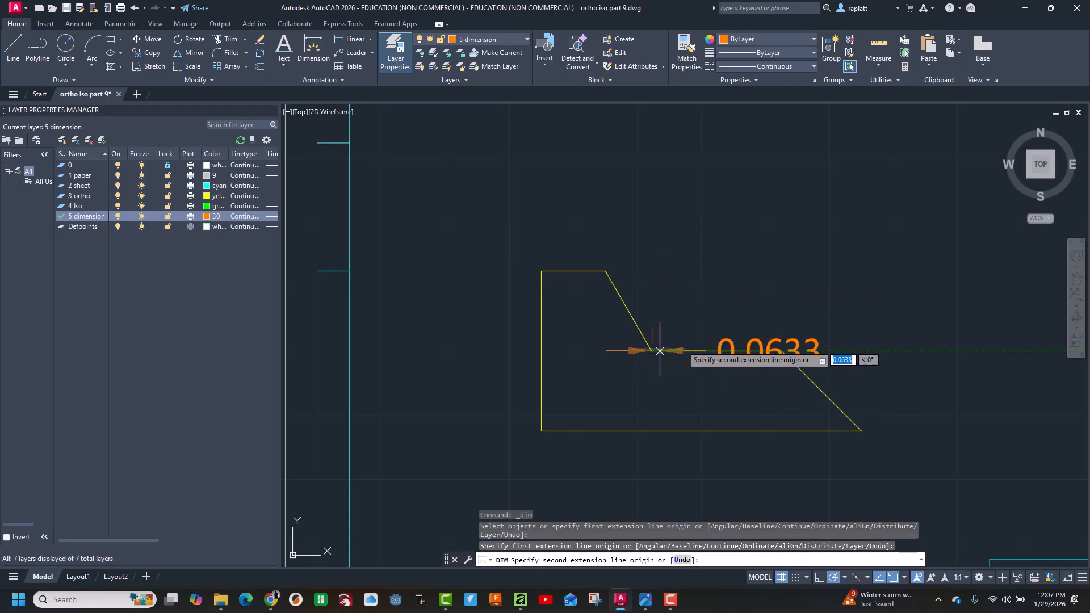
pyautogui.click(783, 350)
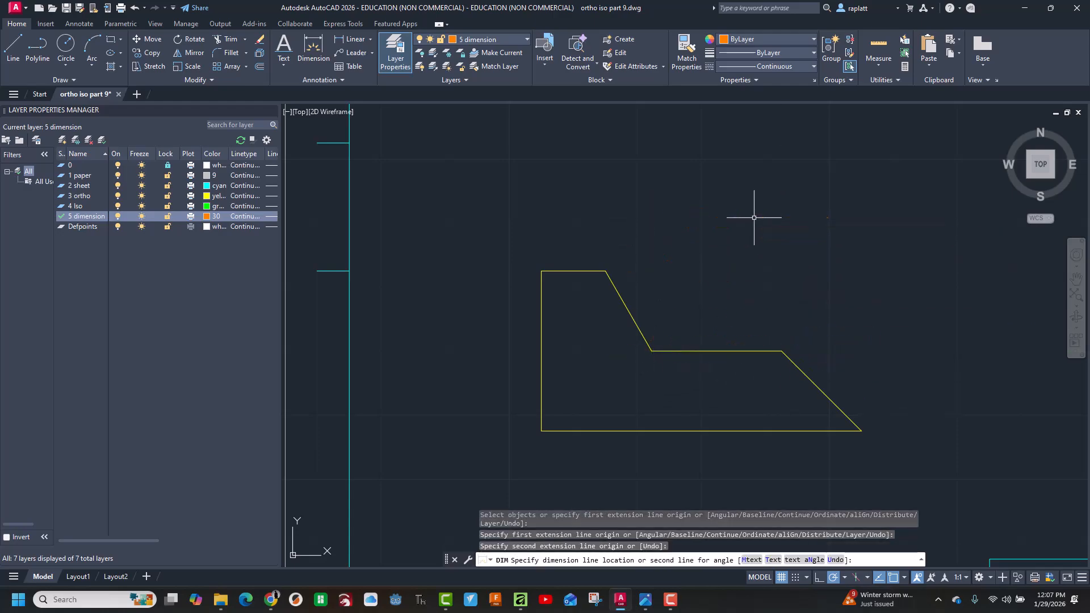
pyautogui.press('Escape')
# Try tracing the front view's horizontal ledge with a line, and undo the line and the preceding dimension command.
pyautogui.click(13, 47)
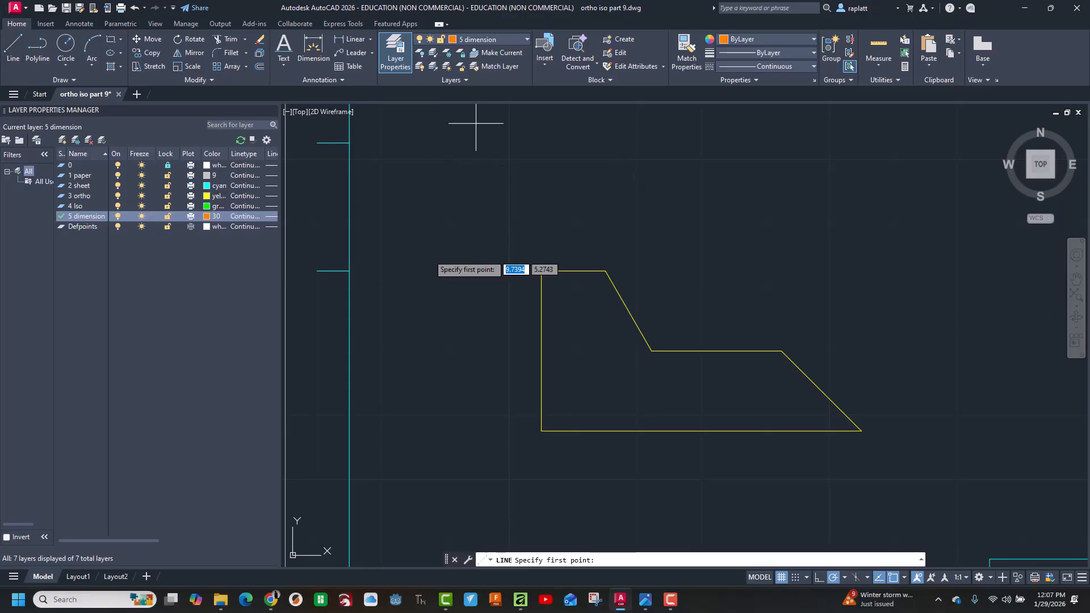
pyautogui.click(650, 349)
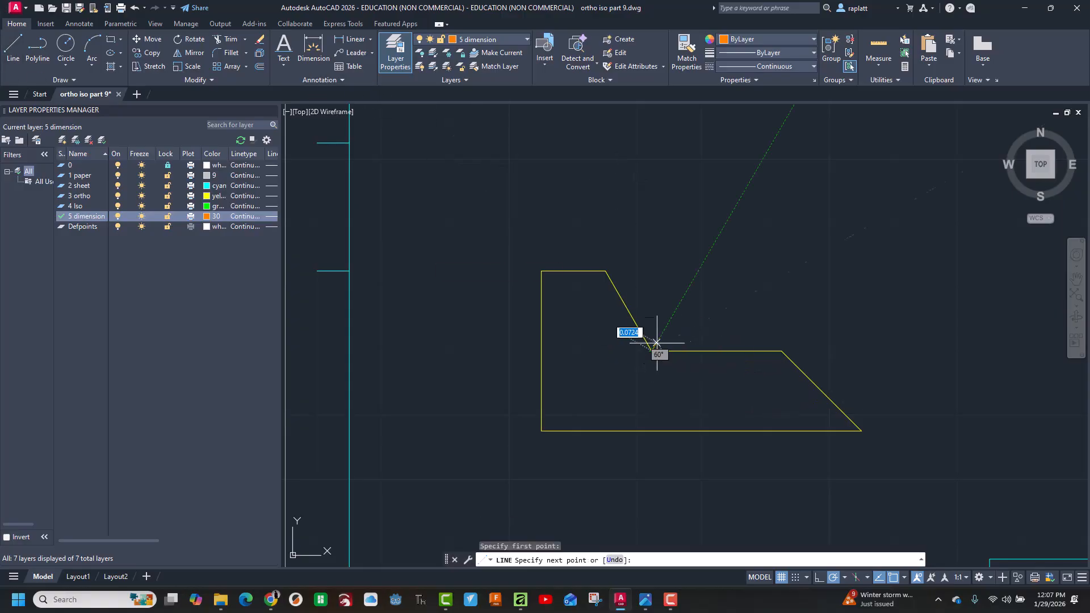
pyautogui.click(781, 351)
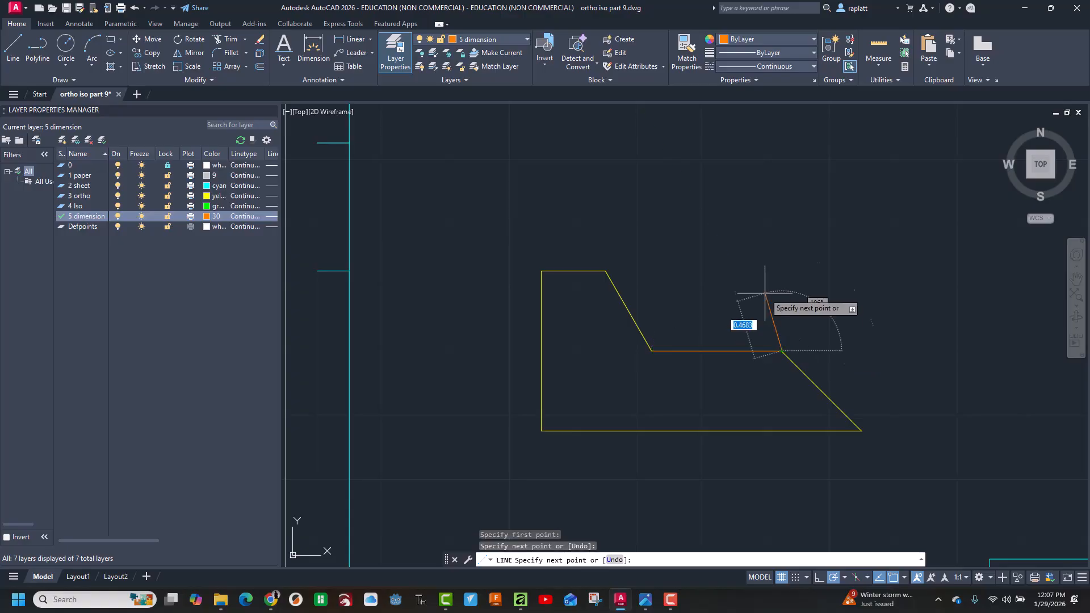
pyautogui.press('Escape')
pyautogui.press('Escape')
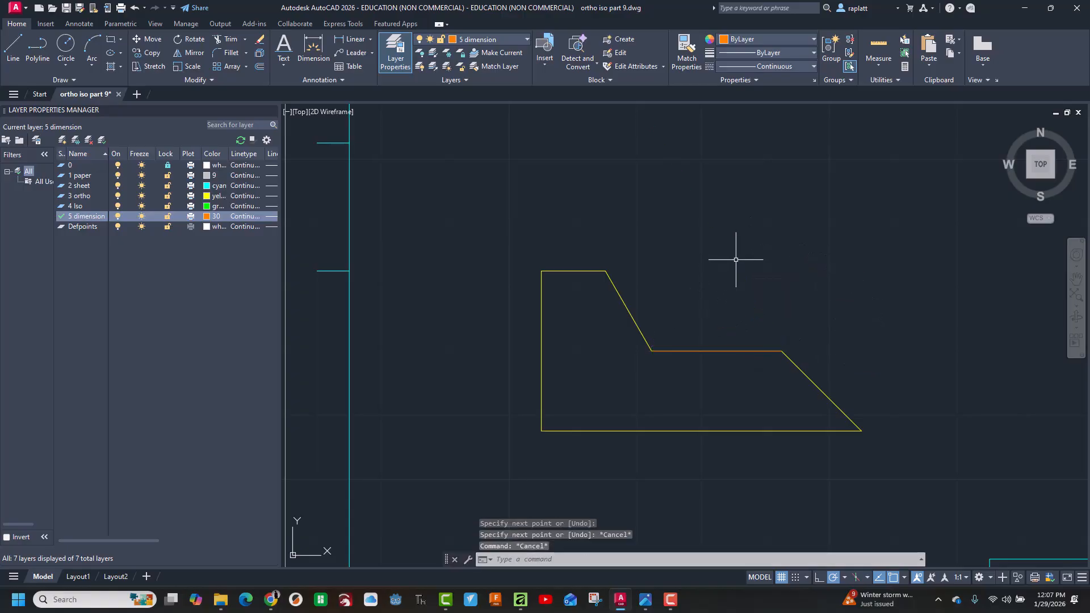
pyautogui.hotkey('ctrl', 'z')
pyautogui.hotkey('ctrl', 'z')
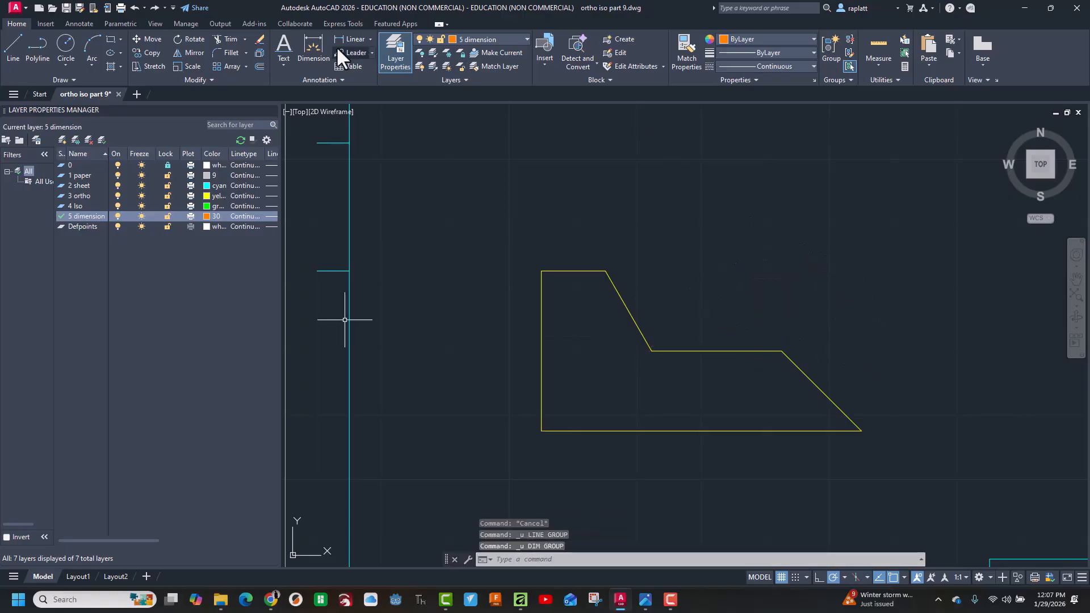
# Retry dimensioning the front view's horizontal ledge above the view, cancel the placement, and recheck the reference image.
pyautogui.click(313, 45)
pyautogui.click(653, 352)
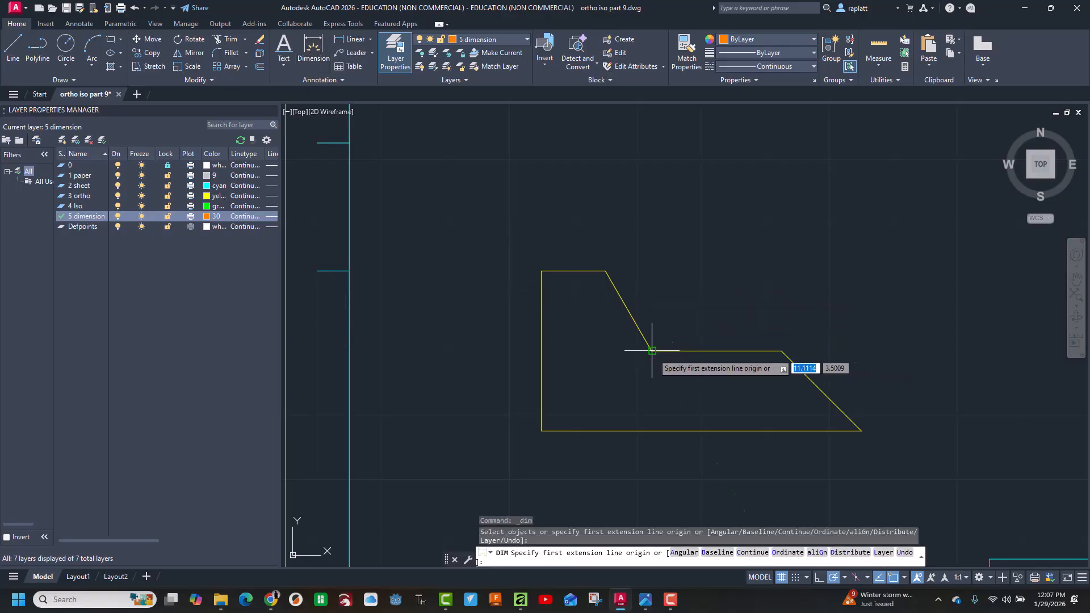
pyautogui.click(782, 351)
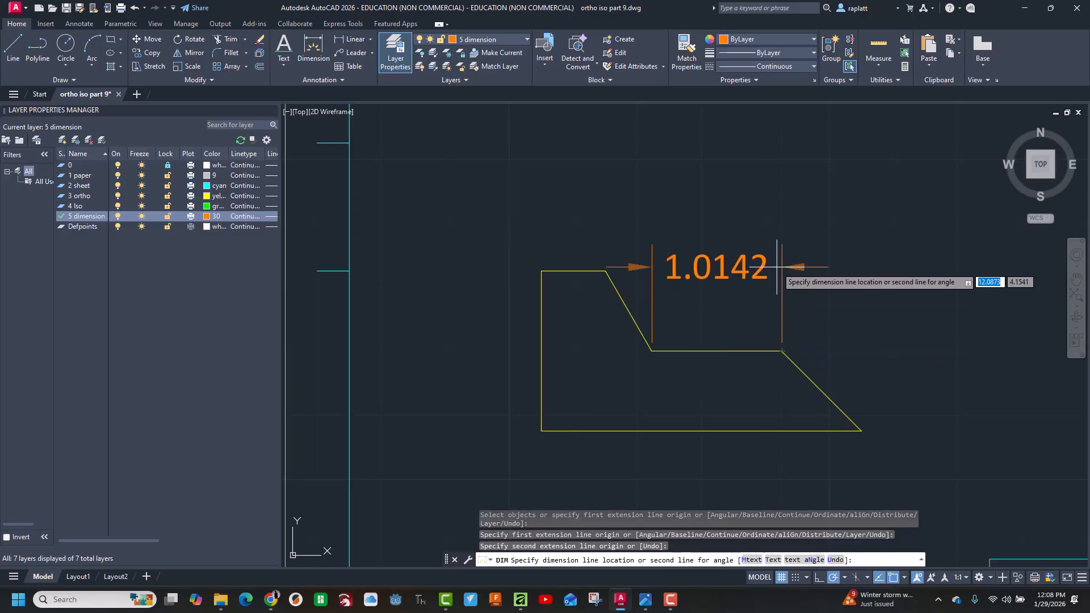
pyautogui.press('Escape')
pyautogui.scroll(-3, 834, 251)
pyautogui.scroll(3, 835, 247)
pyautogui.scroll(3, 840, 239)
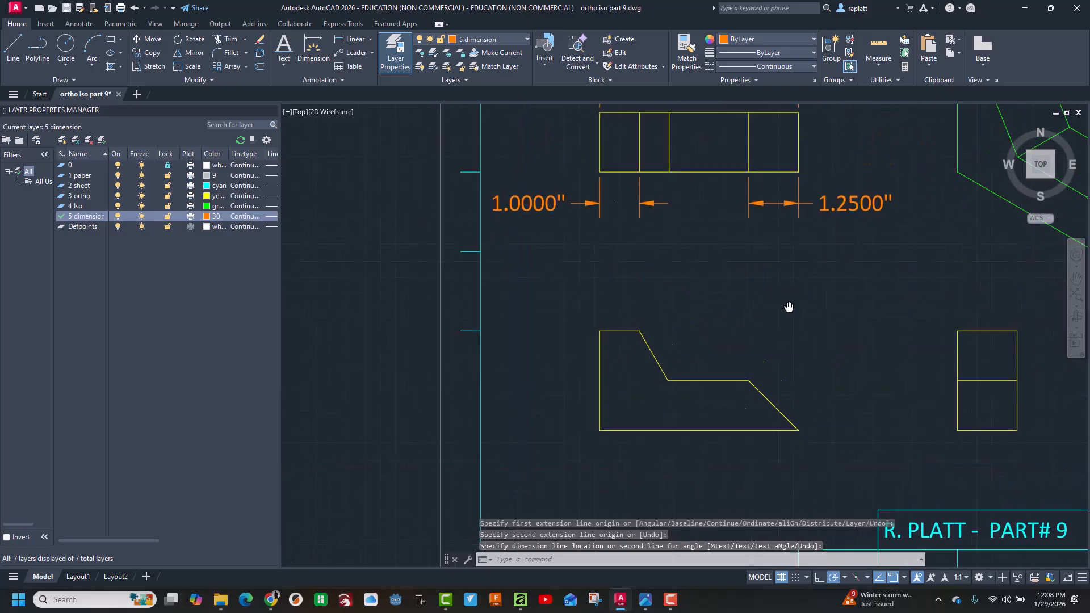
pyautogui.hotkey('alt', 'Tab')
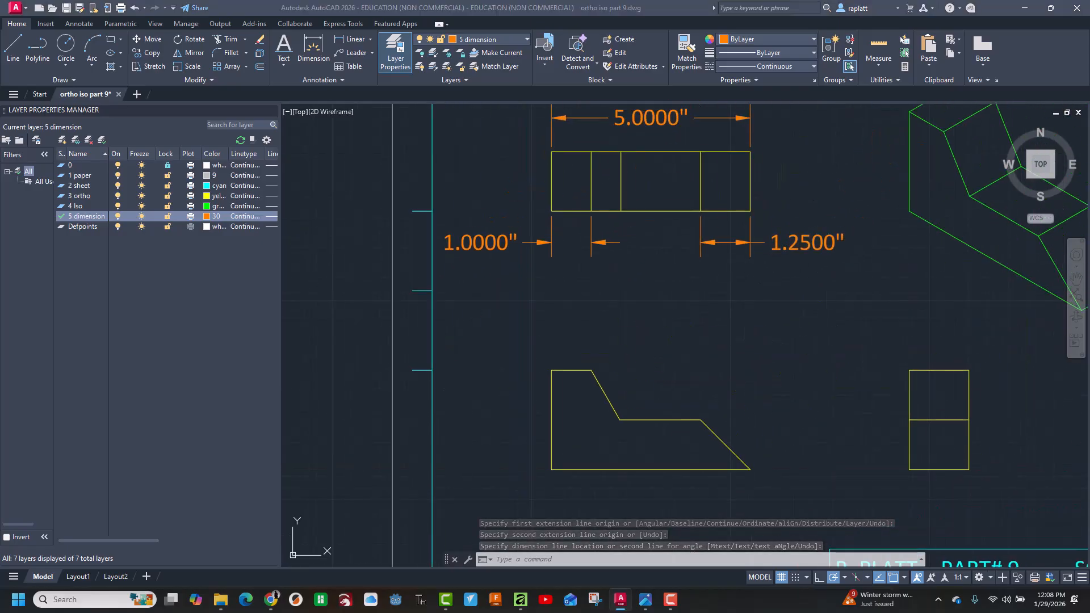
pyautogui.hotkey('alt', 'Tab')
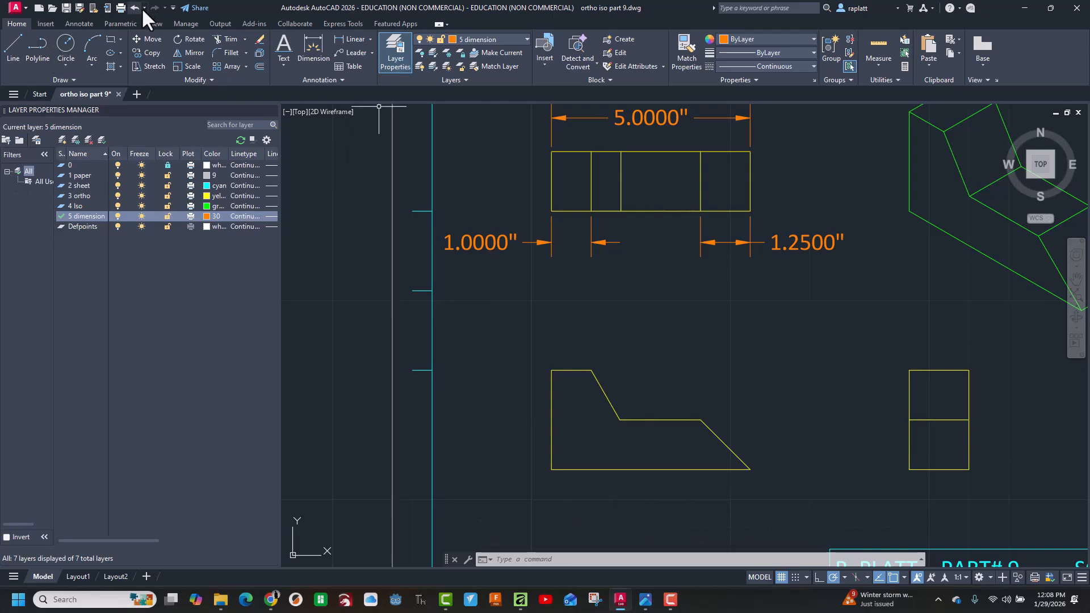
# Extend the top view's interior vertical line nearest its right edge down to the front view's ledge corner.
pyautogui.click(243, 39)
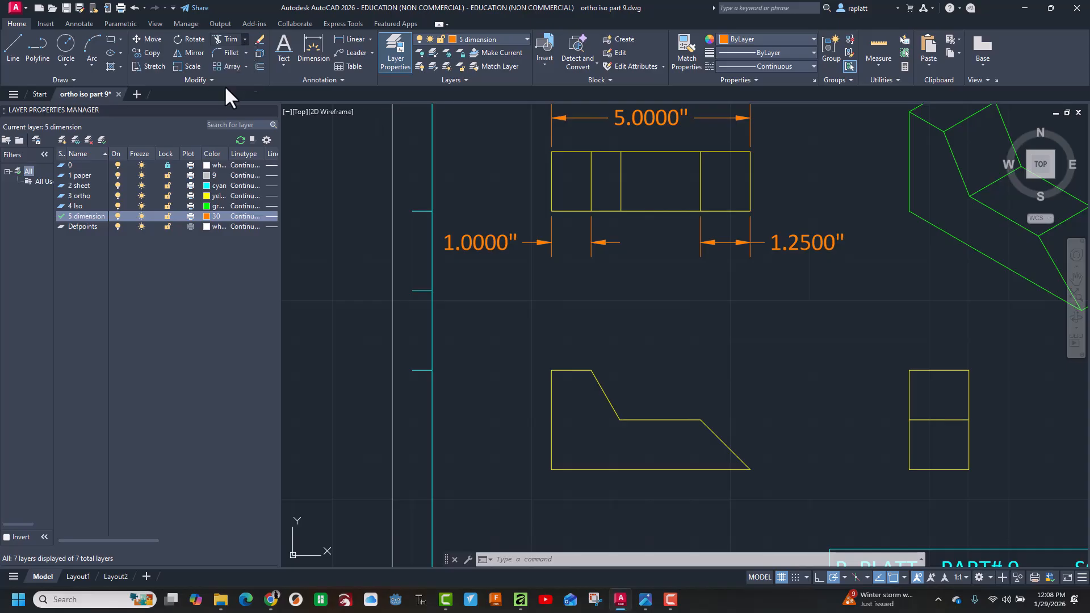
pyautogui.click(224, 85)
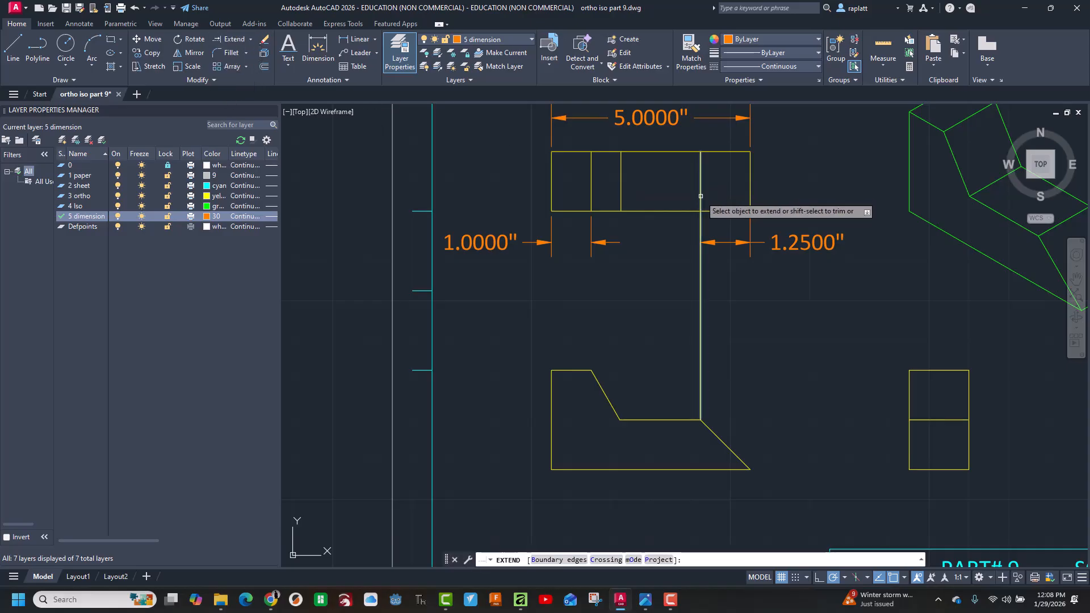
pyautogui.click(702, 197)
# Examine where the extended line meets the front view's ledge corner and how the top view's interior lines align with the ledge.
pyautogui.scroll(-6, 716, 440)
pyautogui.scroll(12, 719, 427)
pyautogui.moveTo(715, 423); pyautogui.dragTo(806, 240, button='middle')
pyautogui.moveTo(606, 394); pyautogui.dragTo(716, 206, button='middle')
pyautogui.scroll(-2, 635, 360)
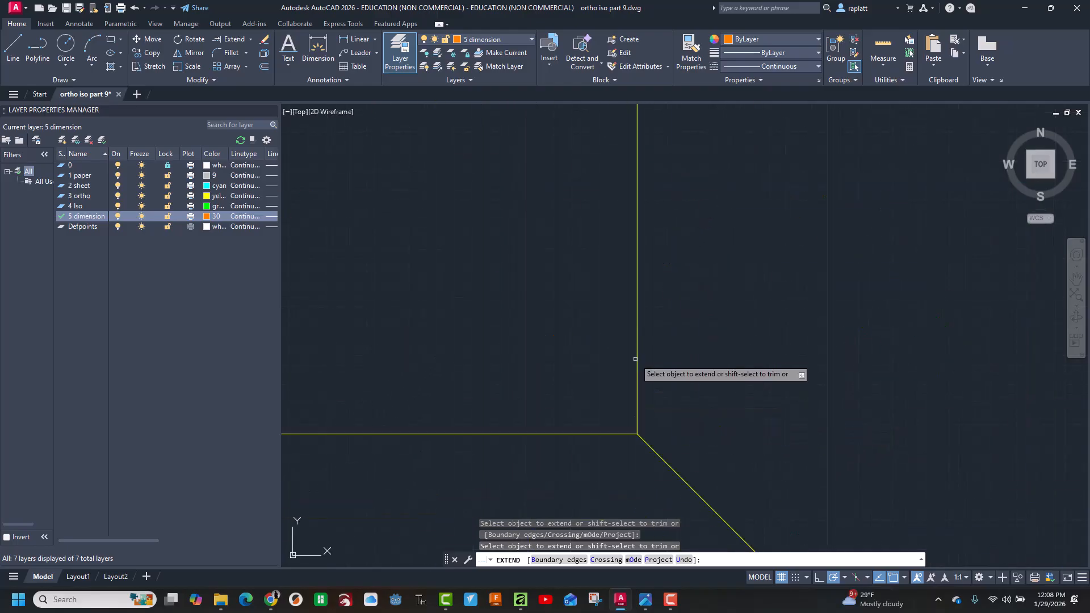
pyautogui.moveTo(517, 378); pyautogui.dragTo(949, 403, button='middle')
pyautogui.scroll(1, 717, 321)
pyautogui.scroll(-4, 717, 320)
pyautogui.moveTo(709, 322); pyautogui.dragTo(588, 579, button='middle')
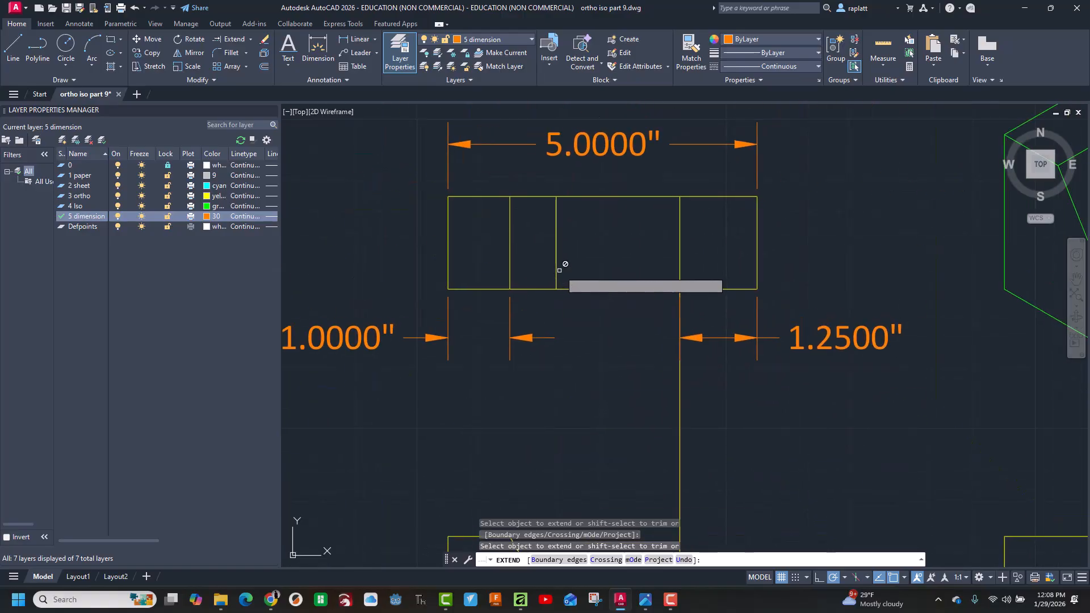
pyautogui.press('Escape')
pyautogui.press('Escape')
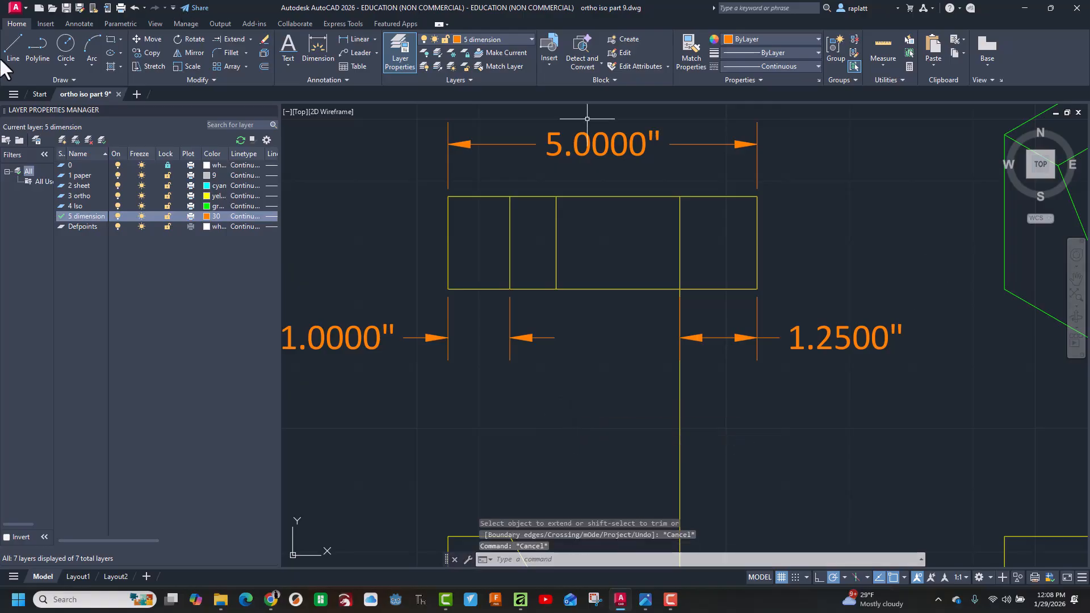
# Trim away the extended vertical line running between the top view and the front view's ledge corner.
pyautogui.click(311, 55)
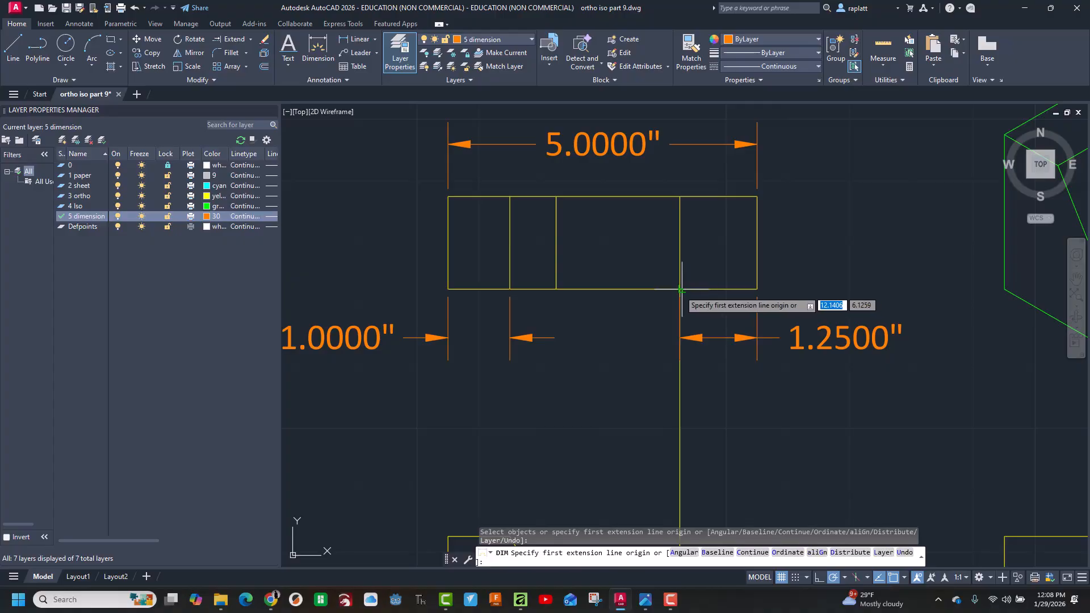
pyautogui.press('Escape')
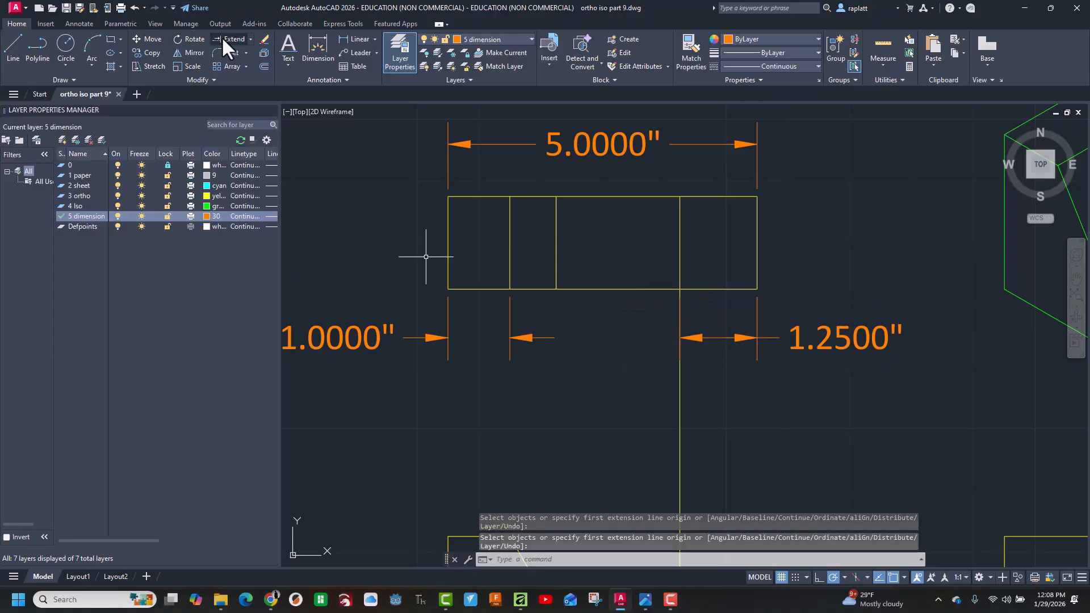
pyautogui.click(250, 40)
pyautogui.click(235, 58)
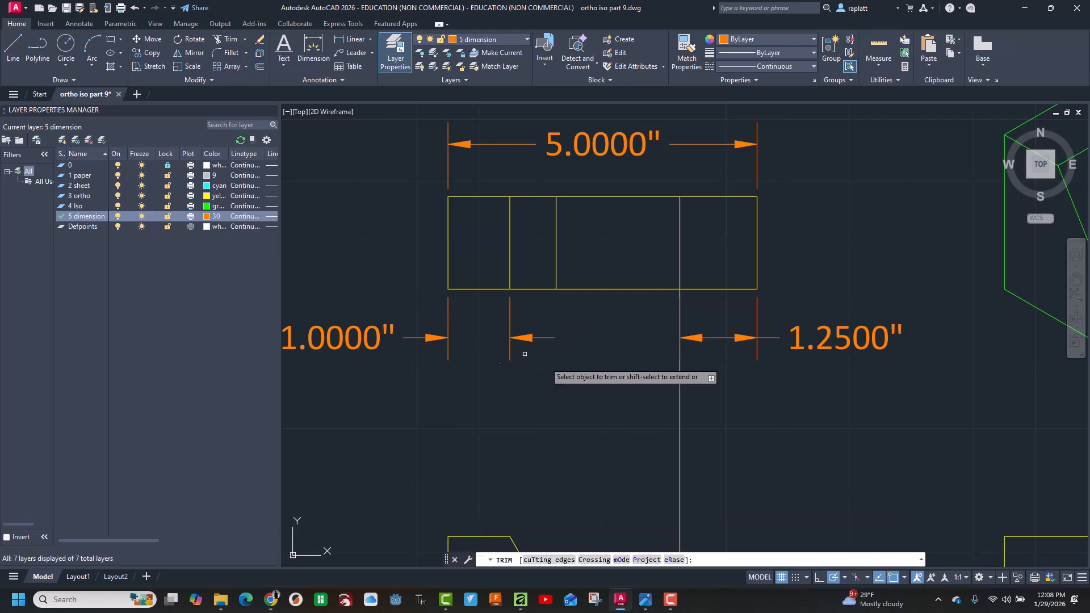
pyautogui.click(679, 430)
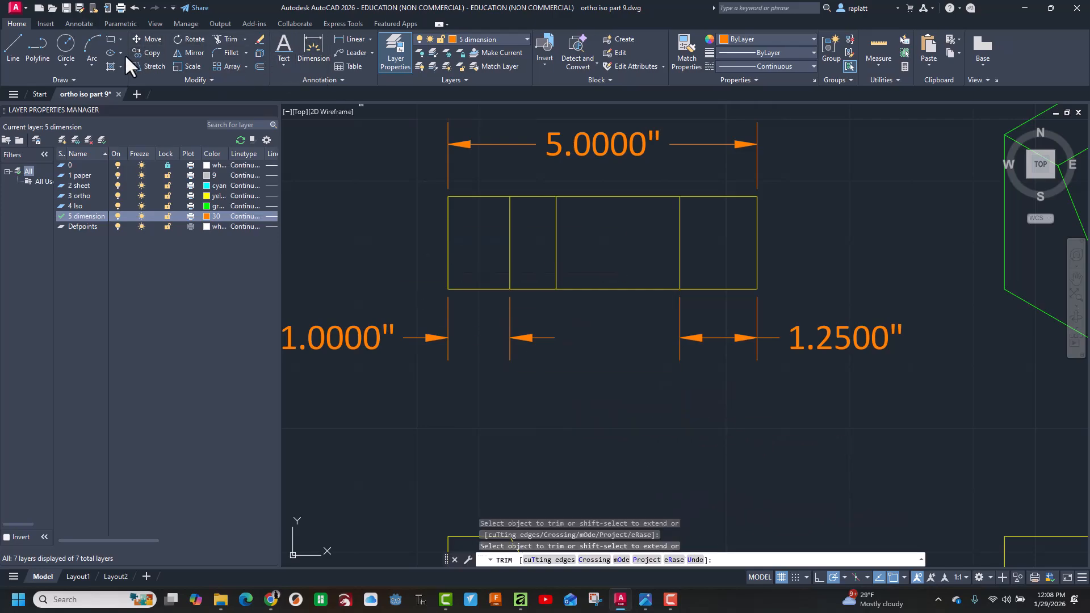
# Measure the spacing between the top view's middle and rightmost interior lines with trial dimensions, and cancel them without placing.
pyautogui.click(309, 47)
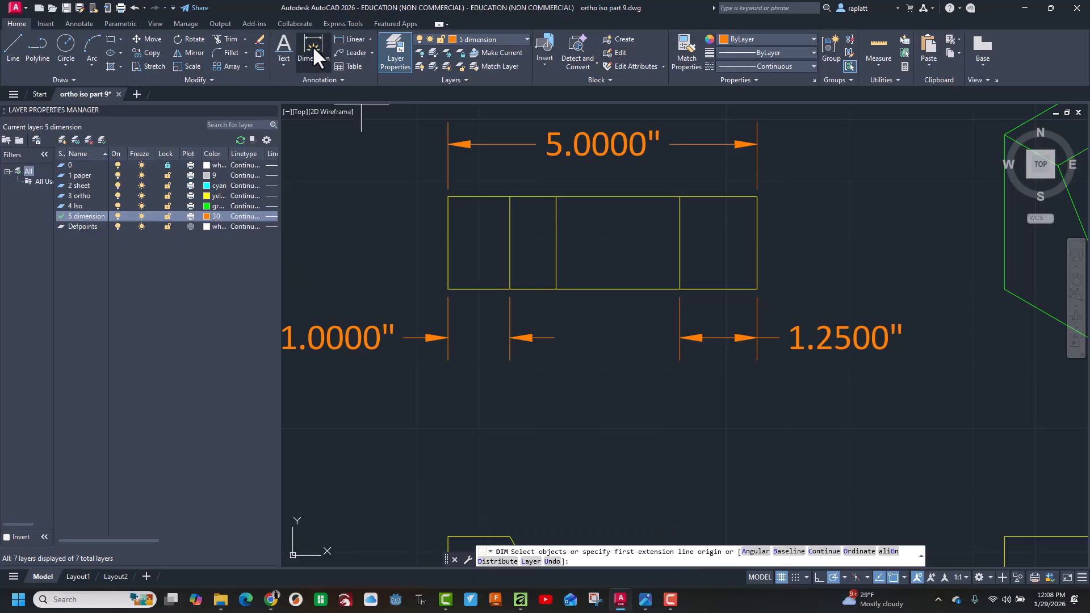
pyautogui.click(680, 289)
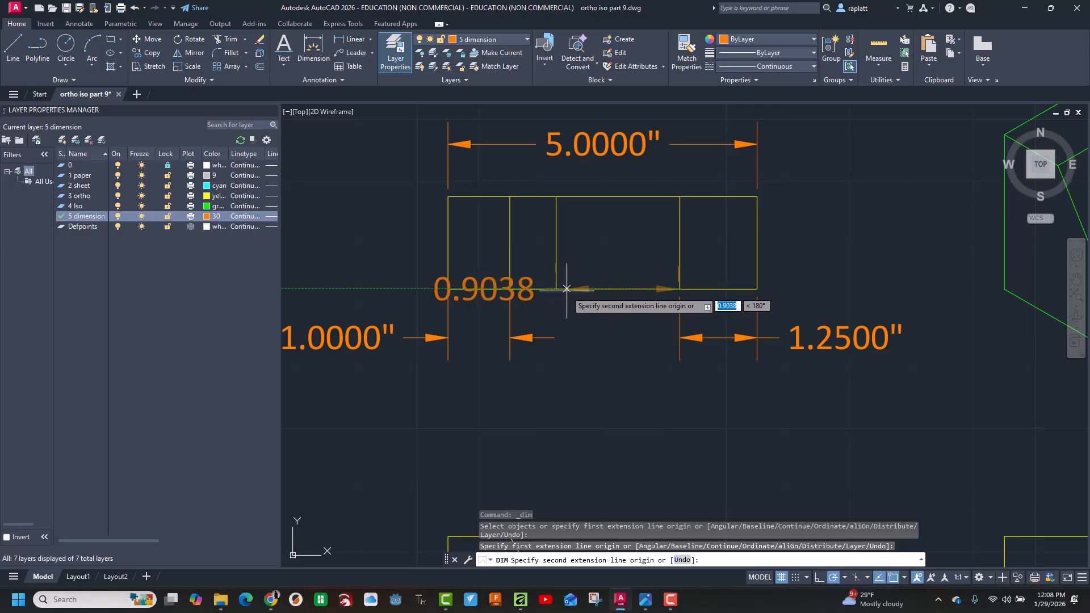
pyautogui.press('Escape')
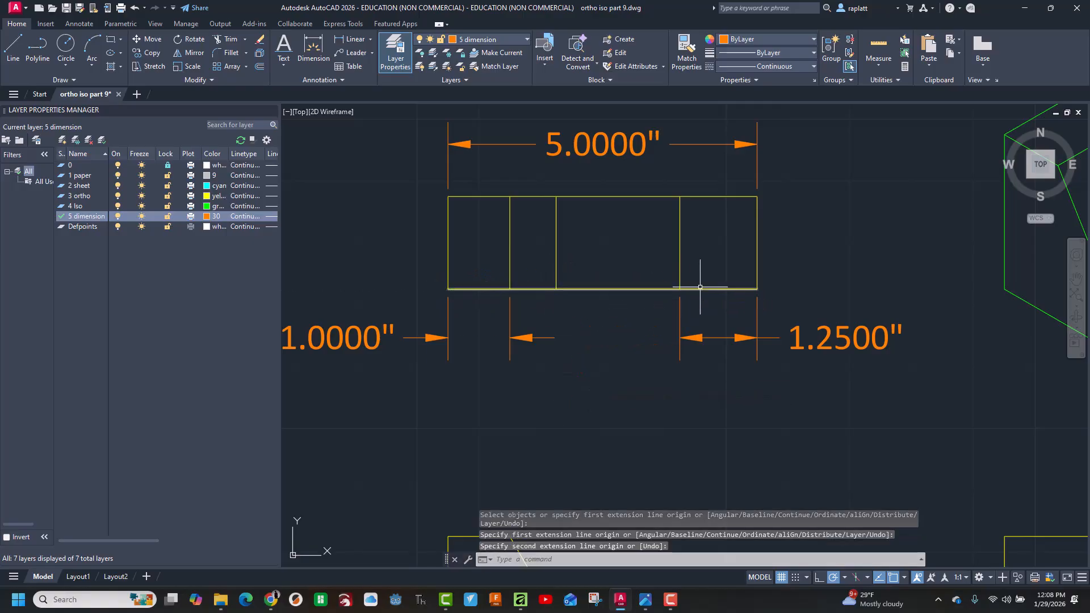
pyautogui.click(316, 49)
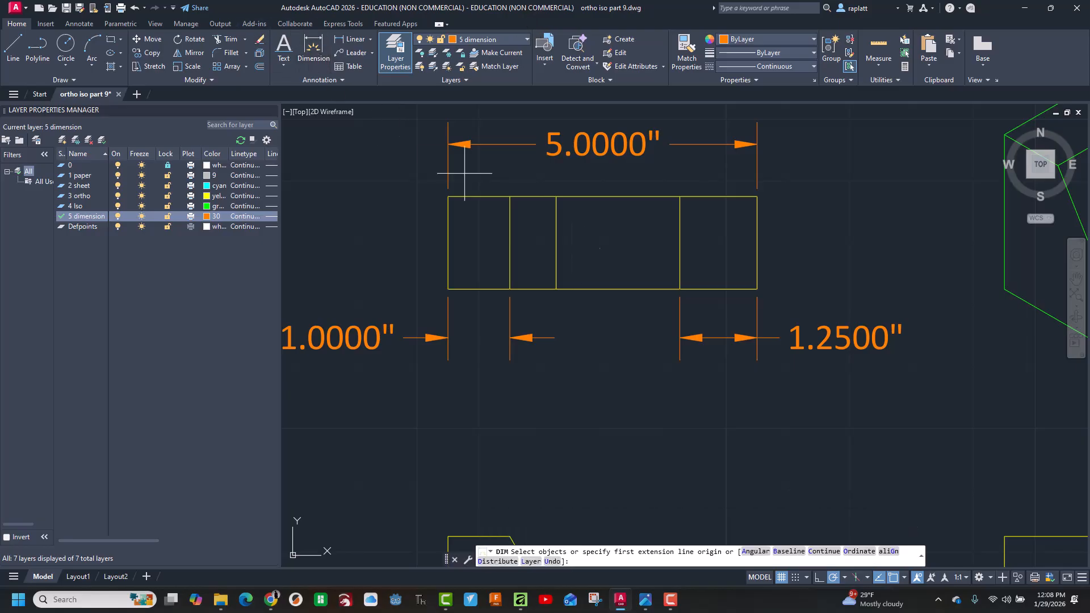
pyautogui.click(677, 289)
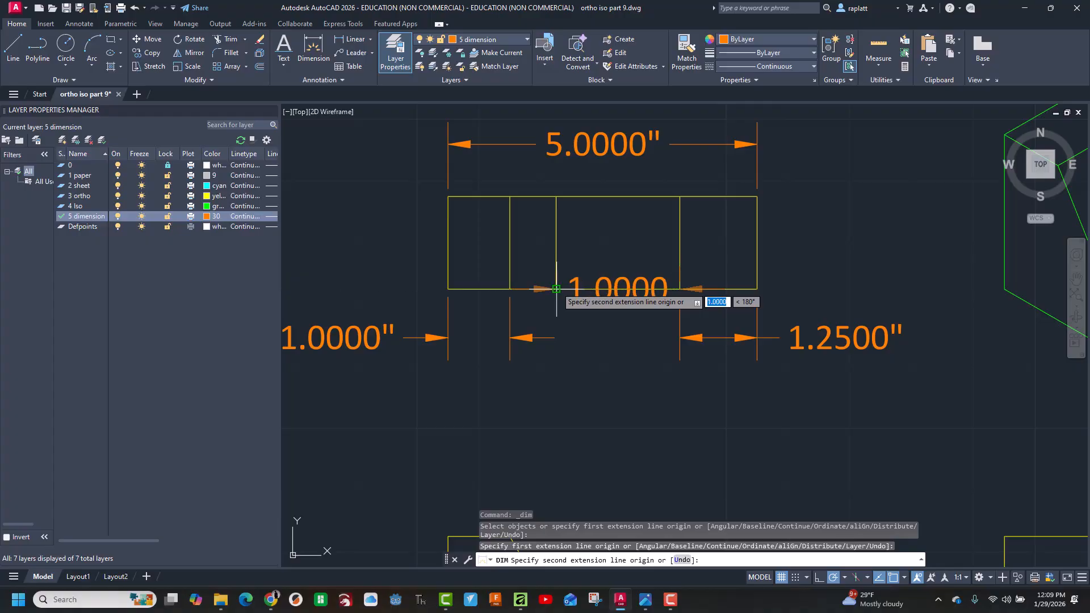
pyautogui.press('Escape')
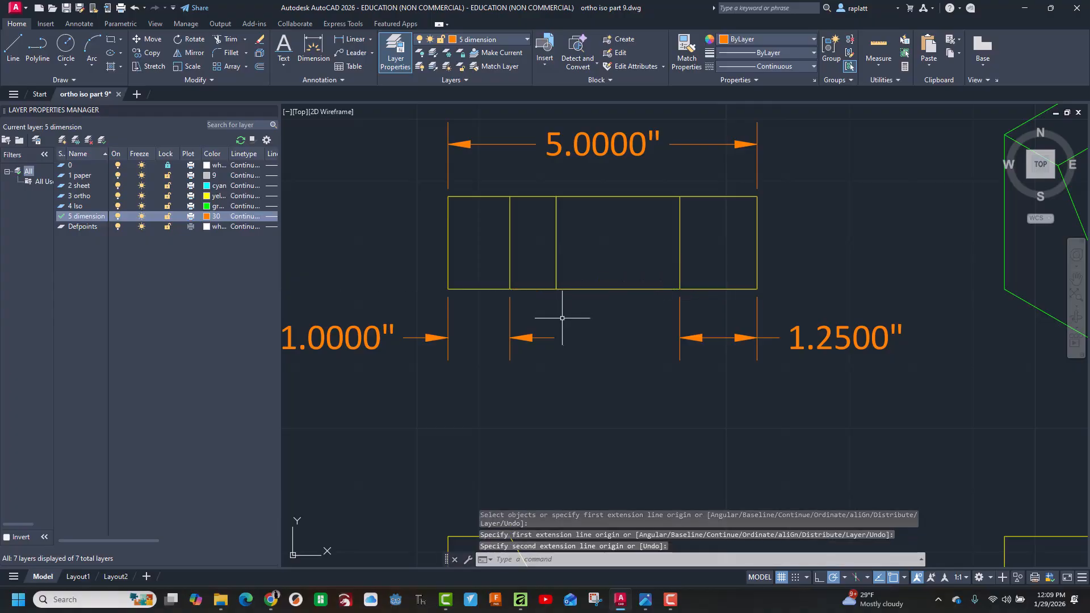
# Extend the top view's middle interior vertical line down to the front view's ledge and inspect where they meet.
pyautogui.scroll(-6, 545, 292)
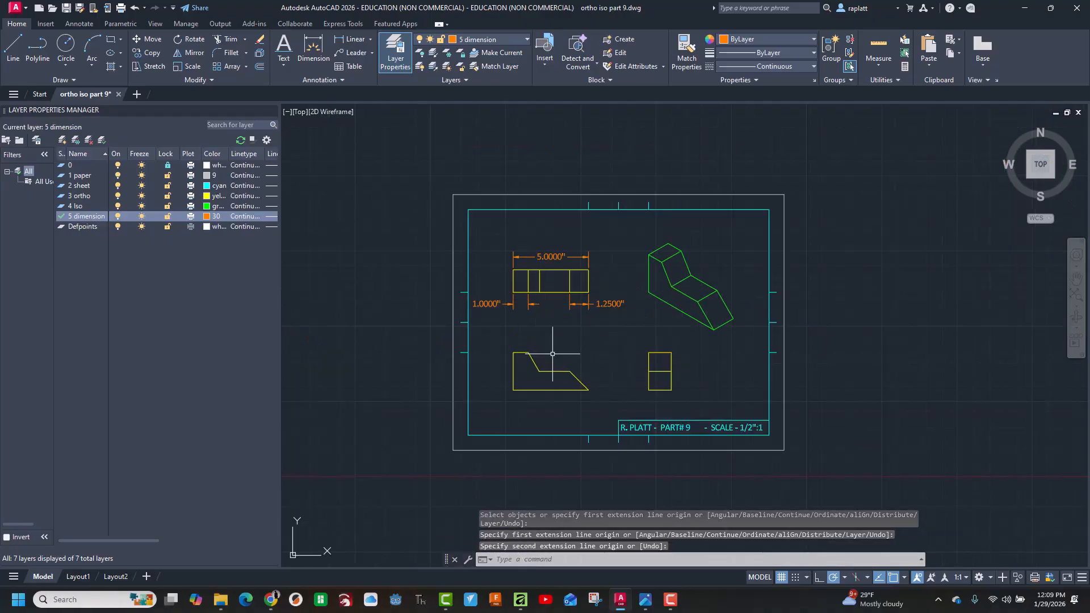
pyautogui.scroll(4, 548, 349)
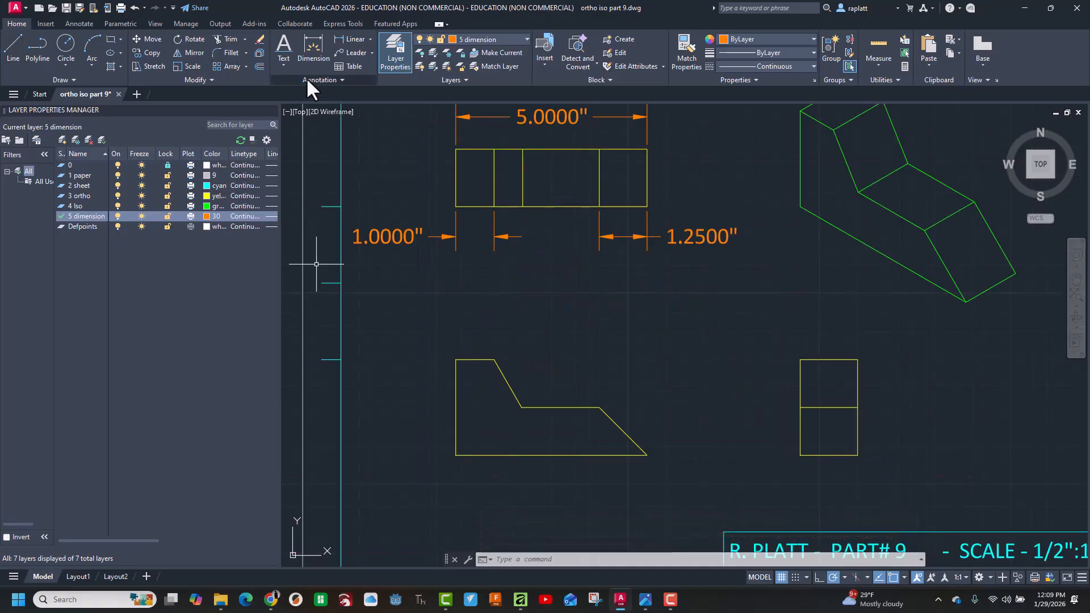
pyautogui.click(244, 39)
pyautogui.click(238, 80)
pyautogui.click(522, 196)
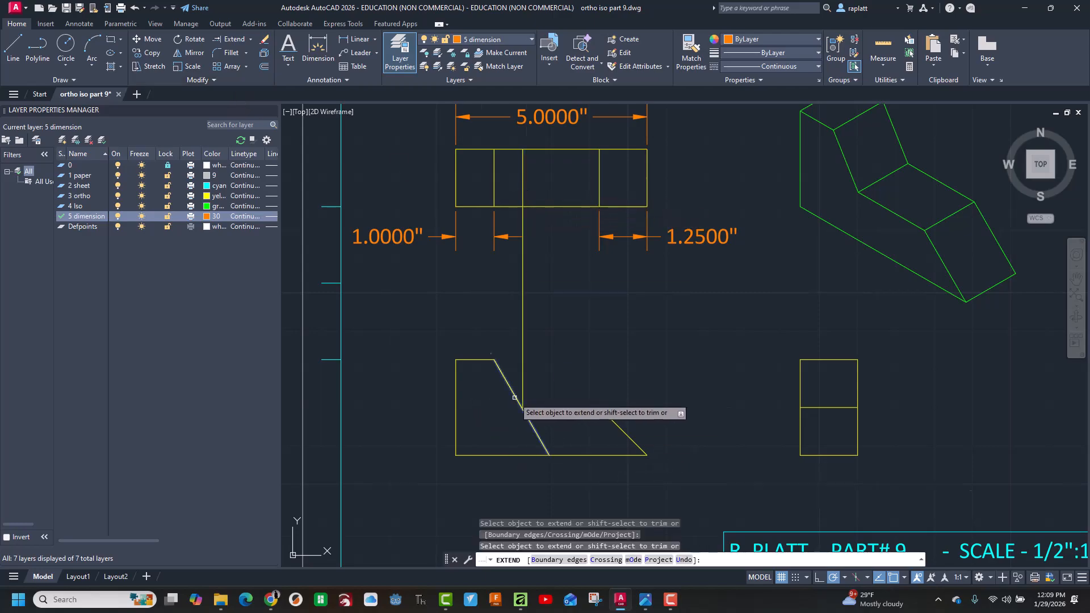
pyautogui.scroll(6, 515, 398)
pyautogui.scroll(4, 576, 391)
pyautogui.scroll(-4, 577, 391)
pyautogui.moveTo(577, 390); pyautogui.dragTo(567, 322, button='middle')
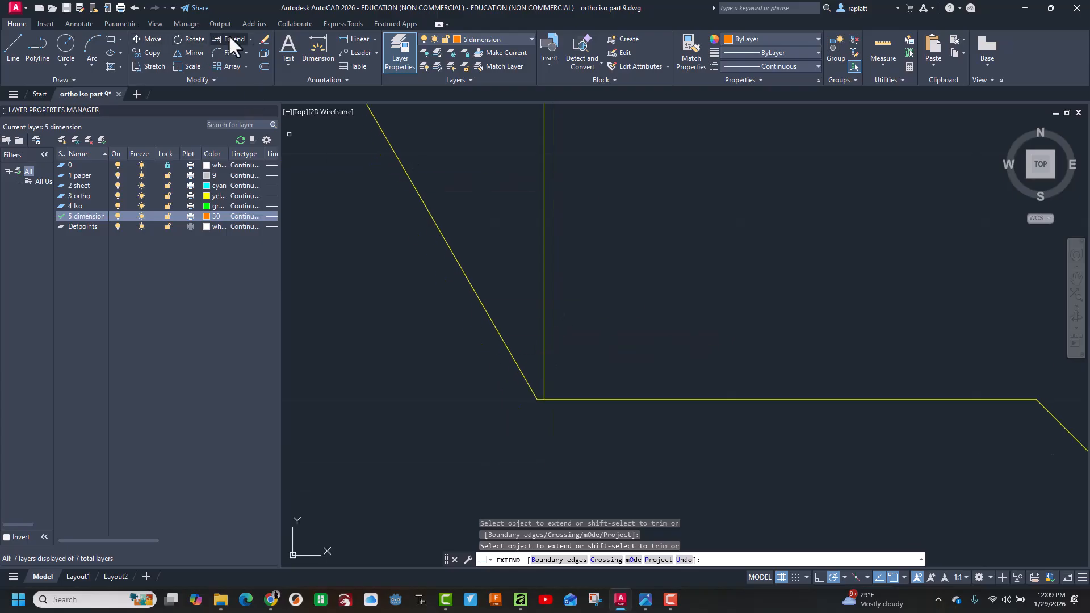
# Trim away the front view's upper sloped line and the short ledge stub projecting past the extended vertical line.
pyautogui.click(251, 40)
pyautogui.click(238, 57)
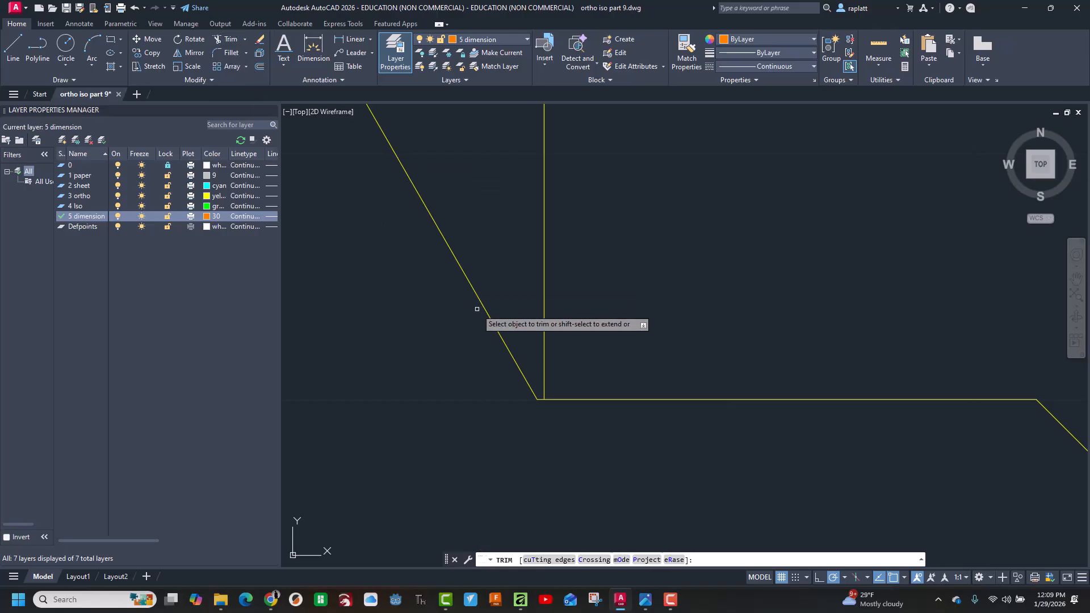
pyautogui.click(484, 310)
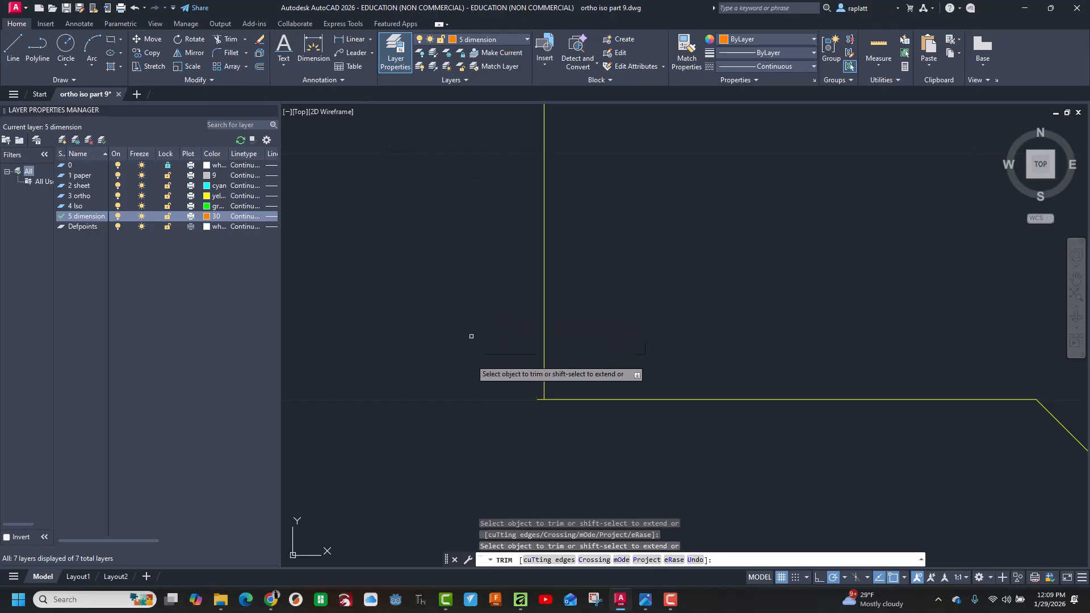
pyautogui.click(539, 401)
pyautogui.scroll(-5, 462, 389)
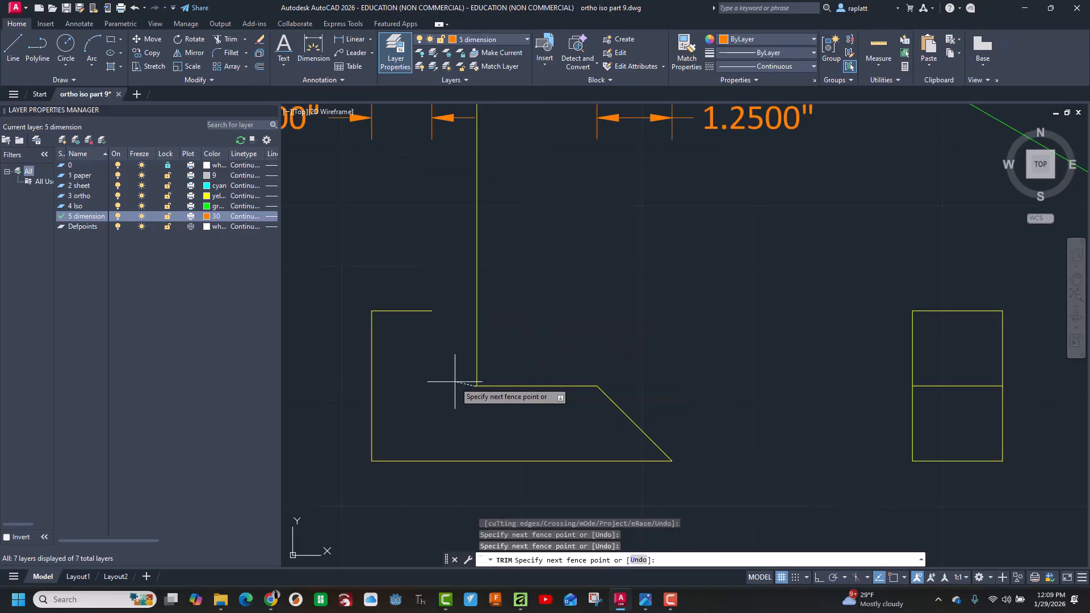
pyautogui.scroll(3, 460, 414)
pyautogui.scroll(6, 471, 404)
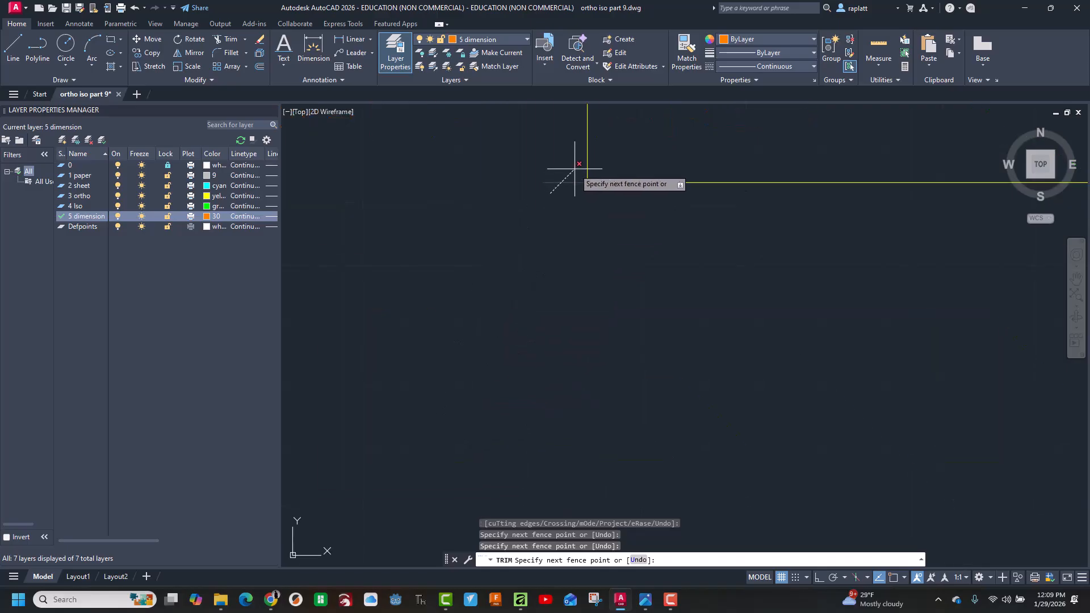
pyautogui.click(575, 168)
pyautogui.scroll(-6, 498, 258)
pyautogui.scroll(-5, 497, 258)
pyautogui.scroll(1, 410, 127)
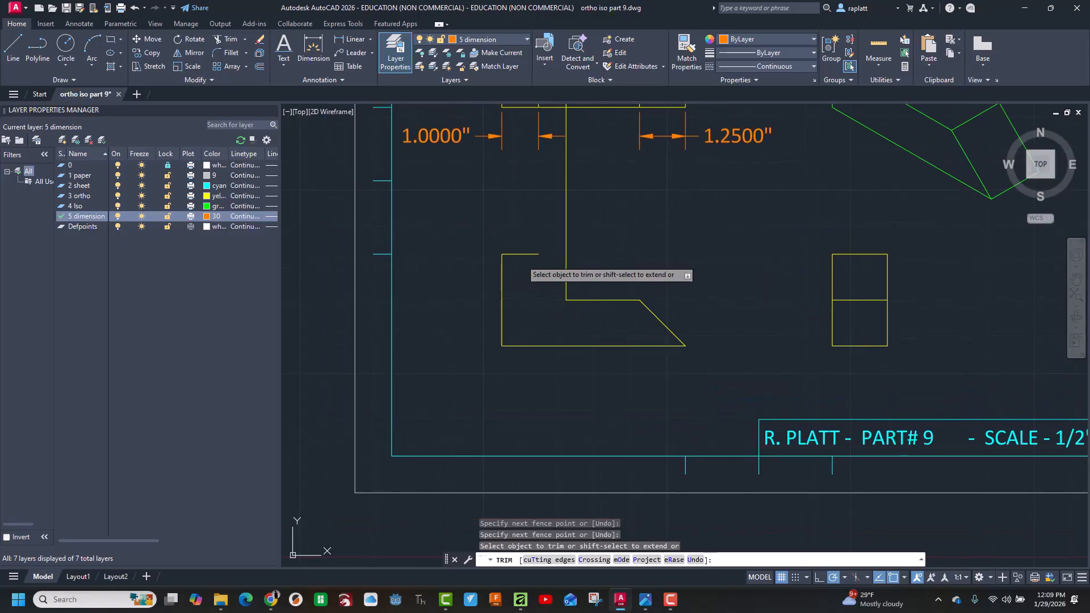
pyautogui.click(37, 45)
pyautogui.click(567, 299)
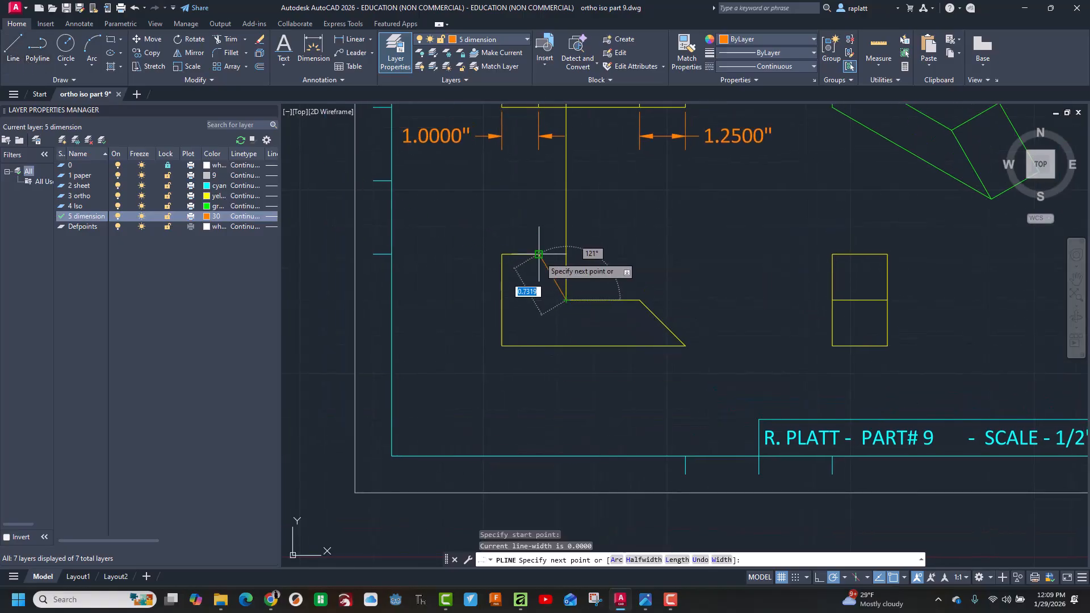
pyautogui.press('Escape')
pyautogui.press('Escape')
pyautogui.press('Escape')
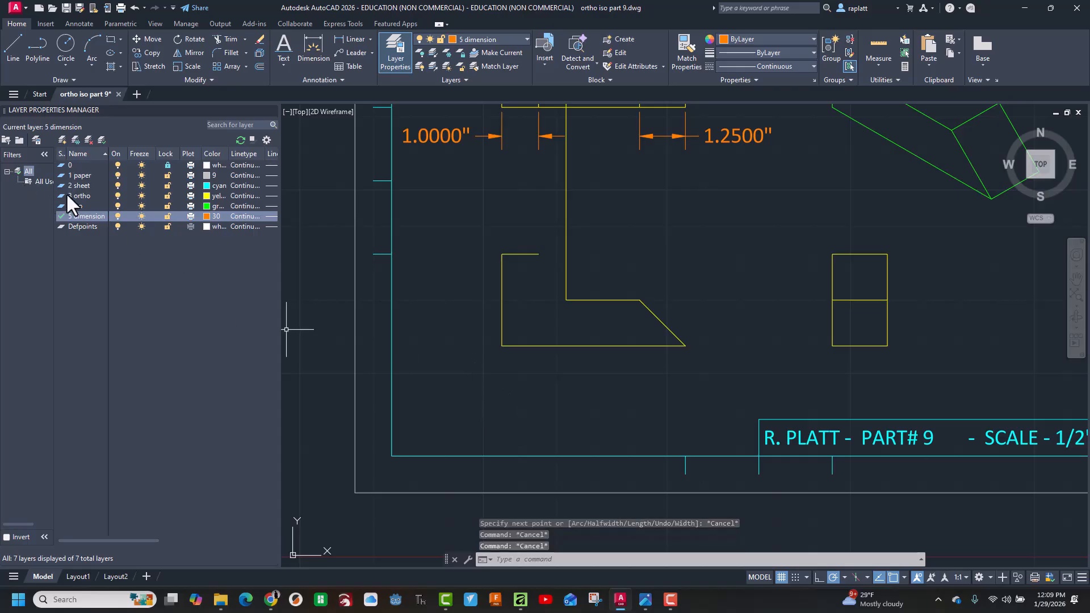
# Make the 3 ortho layer current and redraw the front view's upper sloped edge from the top edge's endpoint to the ledge corner.
pyautogui.doubleClick(60, 195)
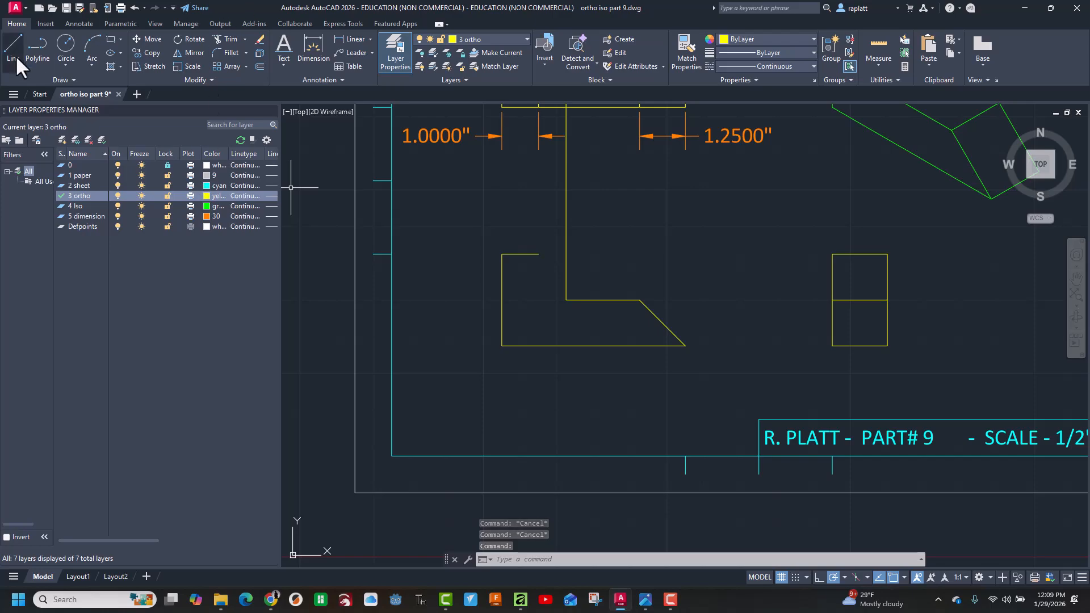
pyautogui.write('l')
pyautogui.press('Return')
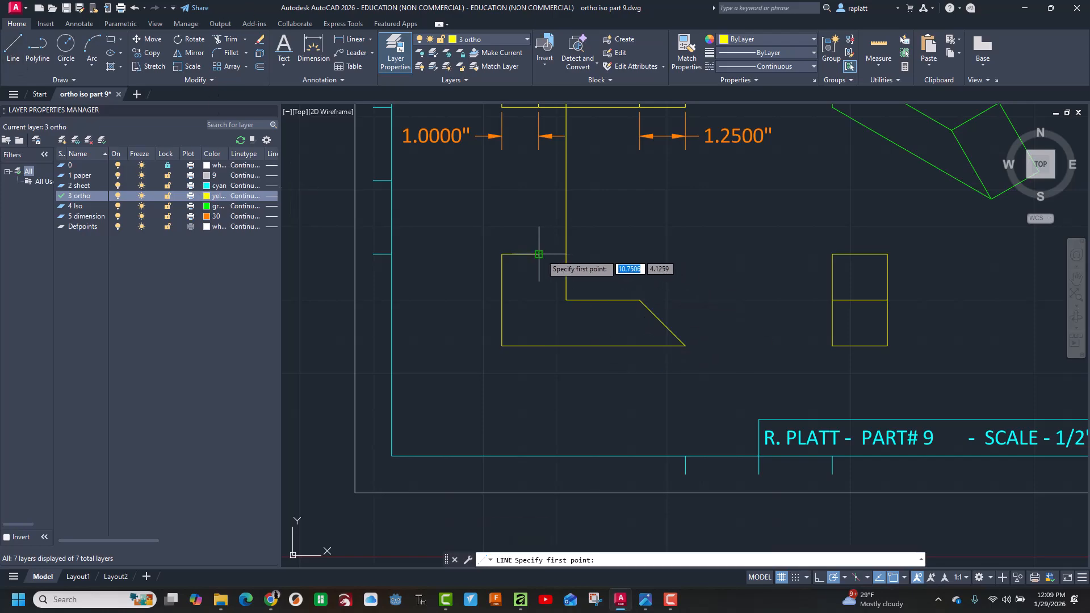
pyautogui.click(539, 254)
pyautogui.scroll(5, 571, 291)
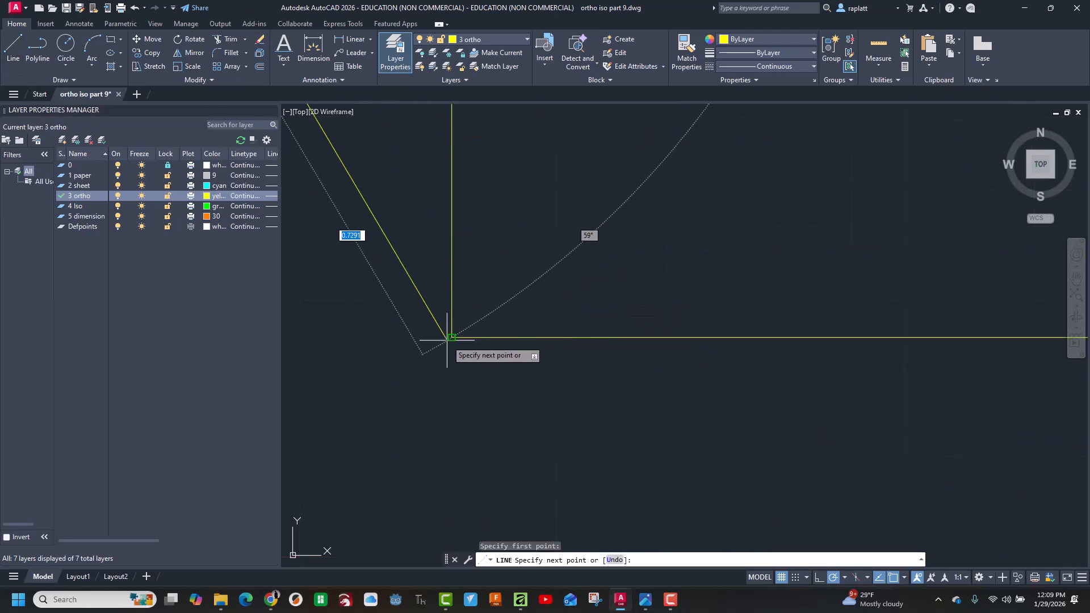
pyautogui.press('Escape')
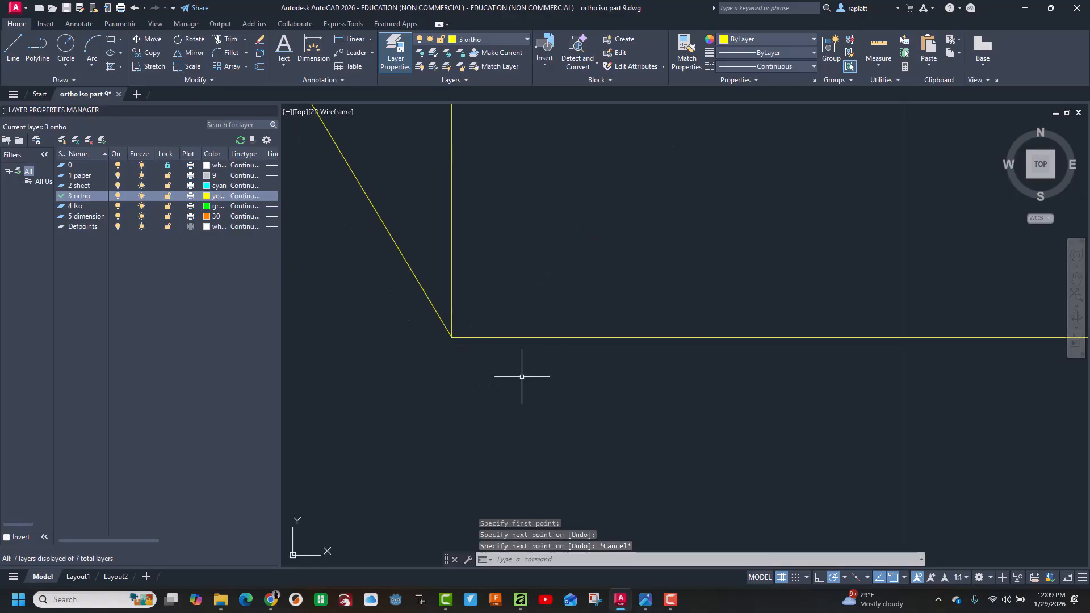
# Trim away the vertical projection line between the top view and the front view's inner ledge corner.
pyautogui.scroll(-5, 491, 319)
pyautogui.scroll(-4, 565, 341)
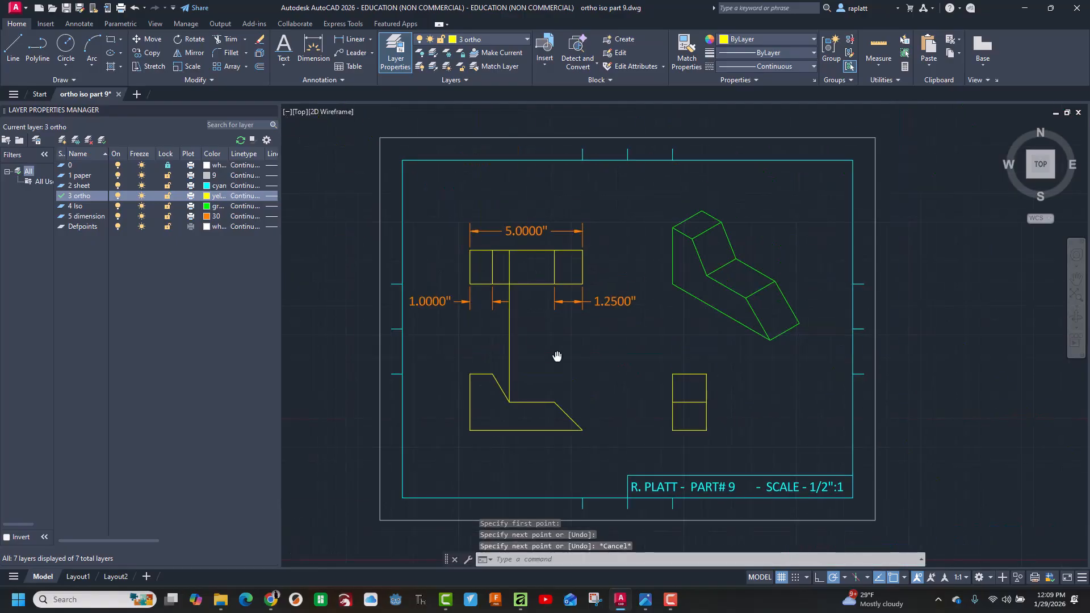
pyautogui.click(226, 41)
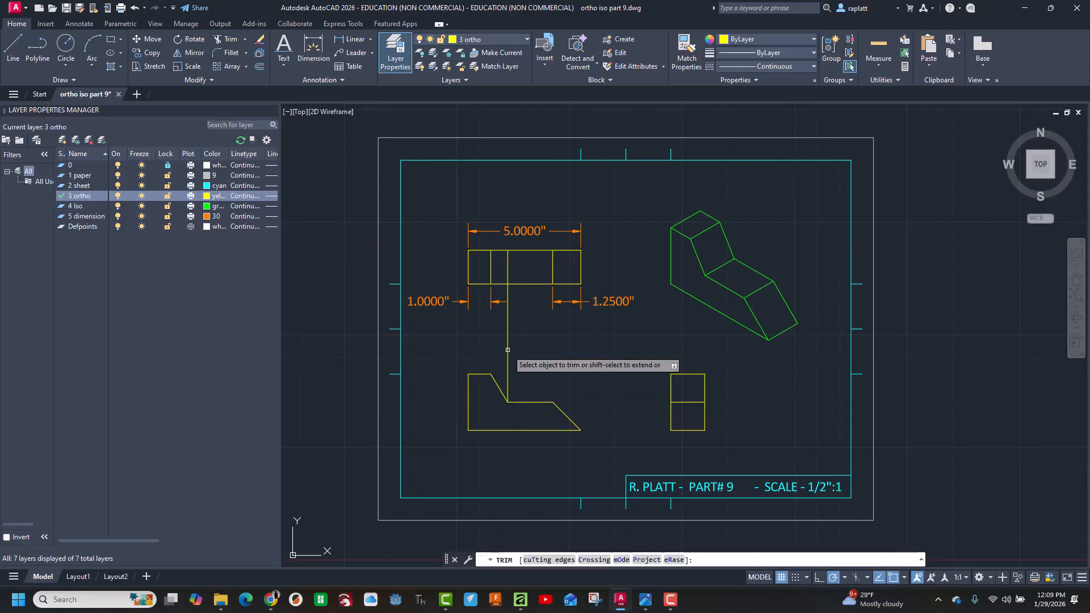
pyautogui.click(506, 350)
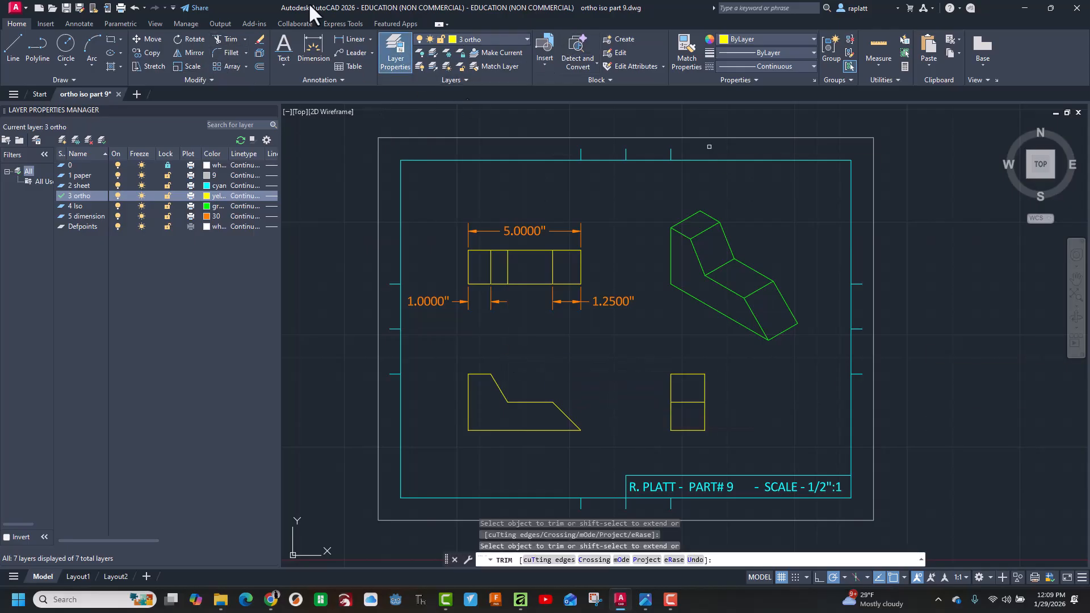
# Try dimensioning the front view's horizontal ledge above the view on the ortho layer, and delete that dimension.
pyautogui.click(313, 48)
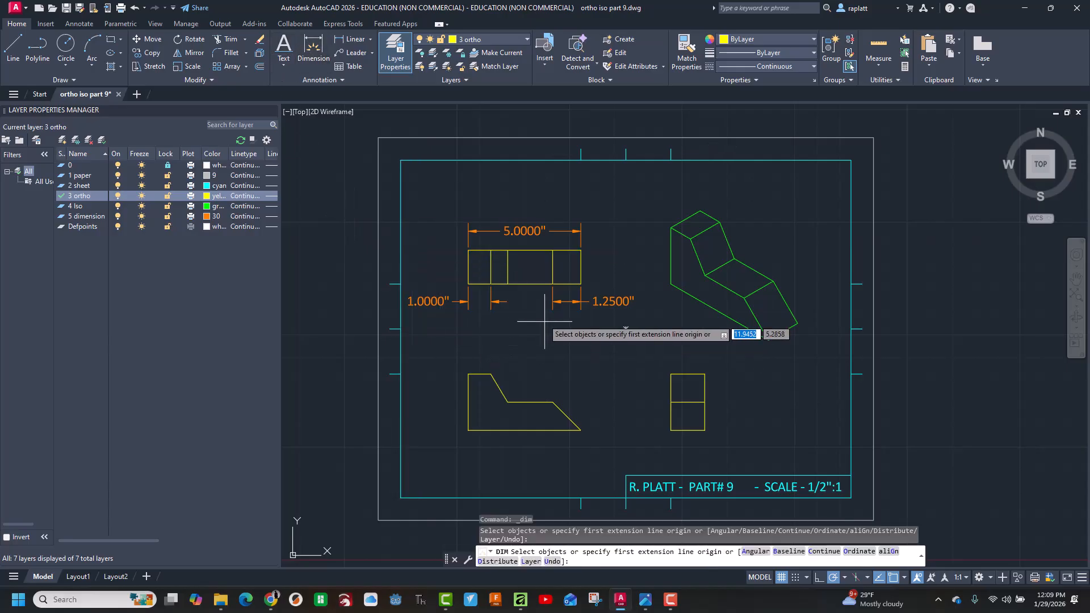
pyautogui.scroll(5, 523, 312)
pyautogui.scroll(-3, 377, 438)
pyautogui.moveTo(363, 401); pyautogui.dragTo(382, 290, button='middle')
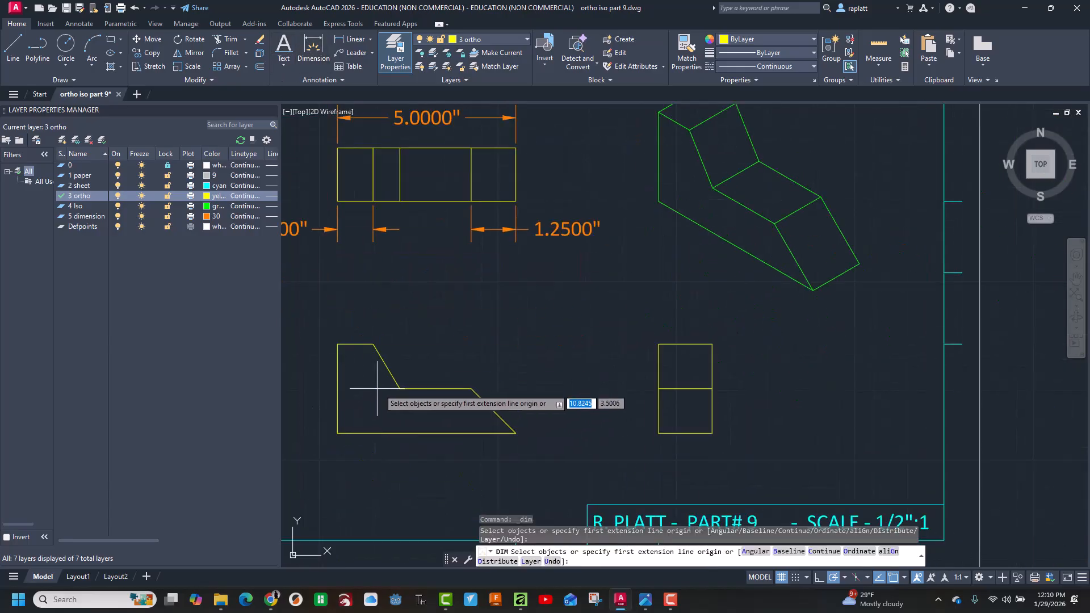
pyautogui.click(399, 388)
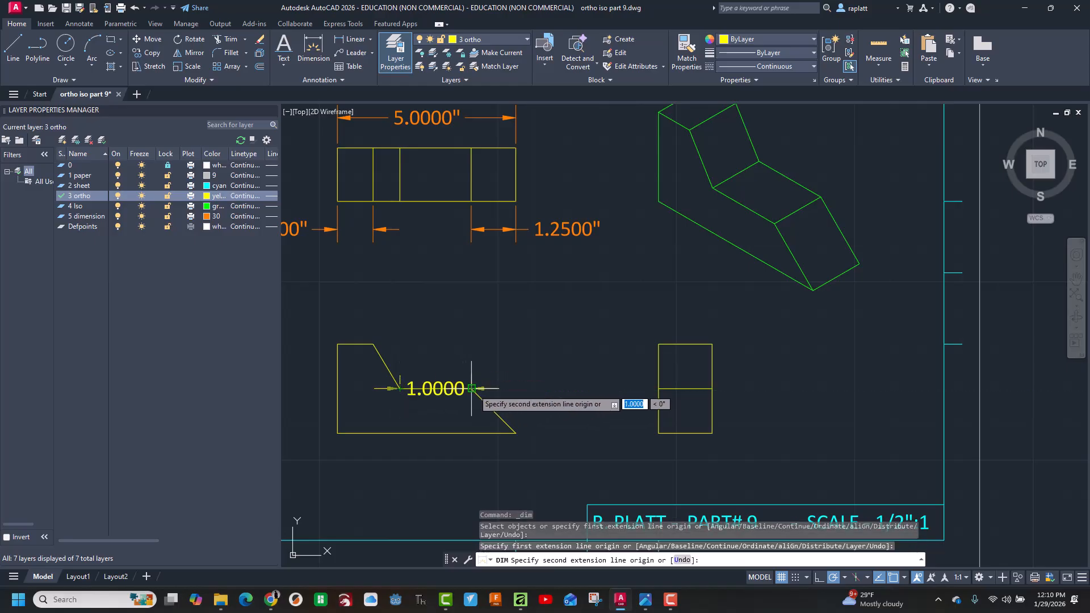
pyautogui.click(469, 388)
pyautogui.click(434, 319)
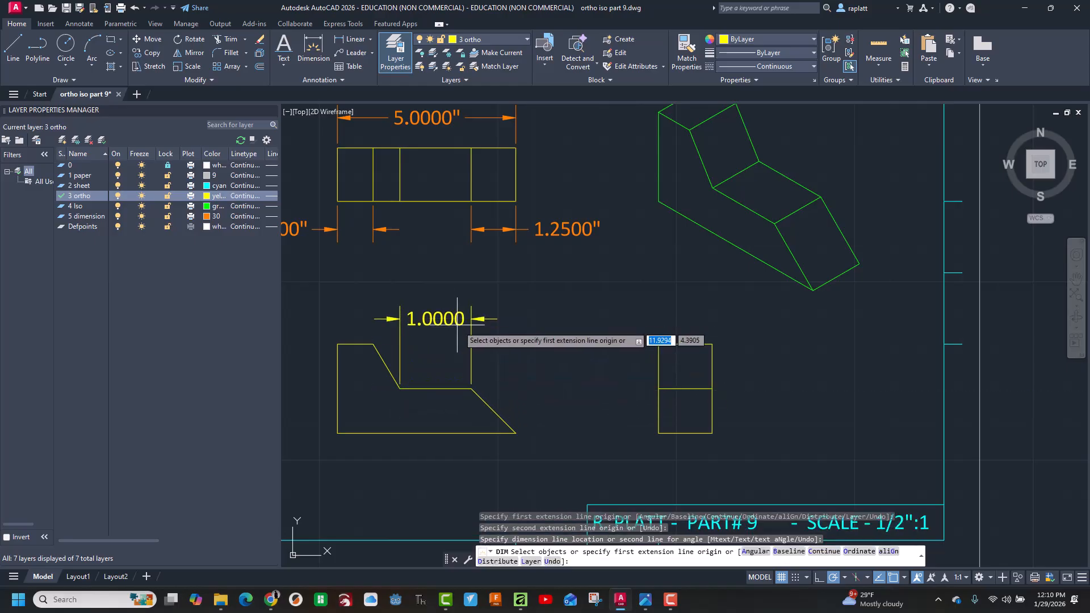
pyautogui.press('Escape')
pyautogui.click(422, 318)
pyautogui.press('Delete')
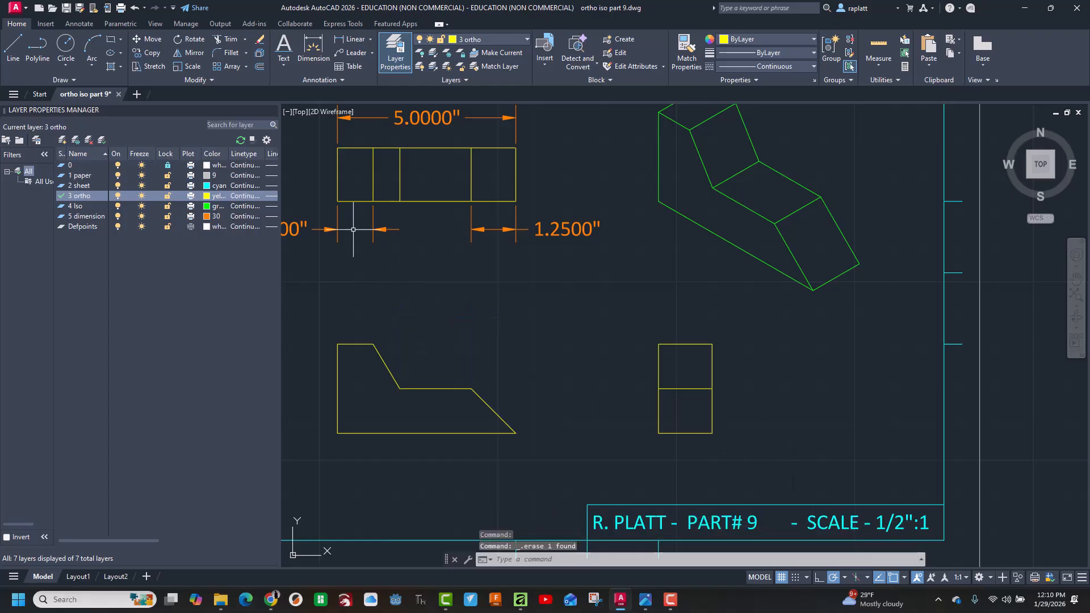
# Make the 5 dimension layer current and dimension the front view's horizontal ledge above the view.
pyautogui.doubleClick(61, 215)
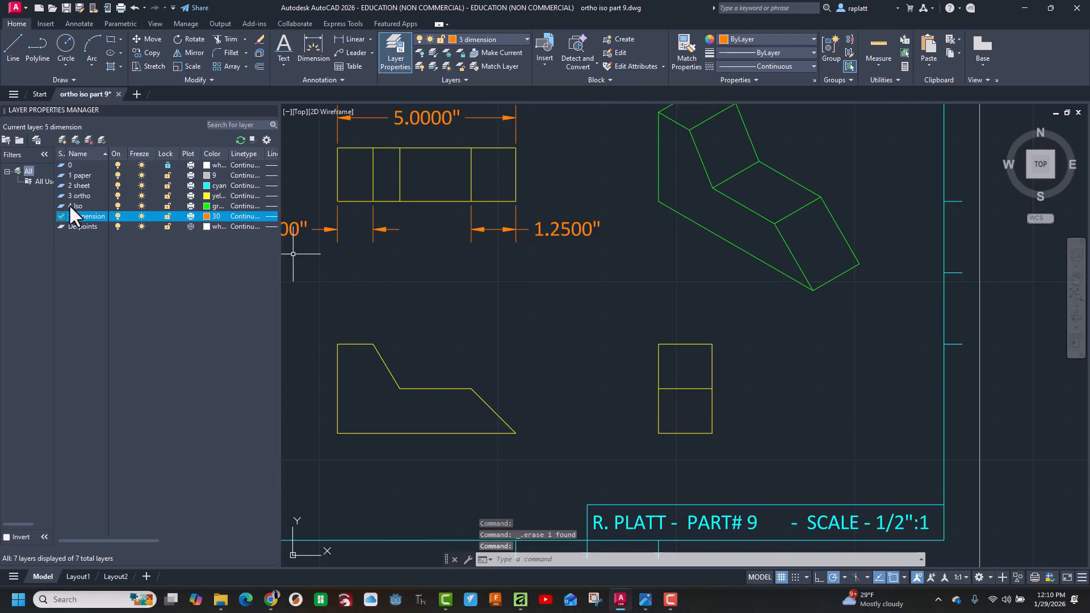
pyautogui.click(324, 45)
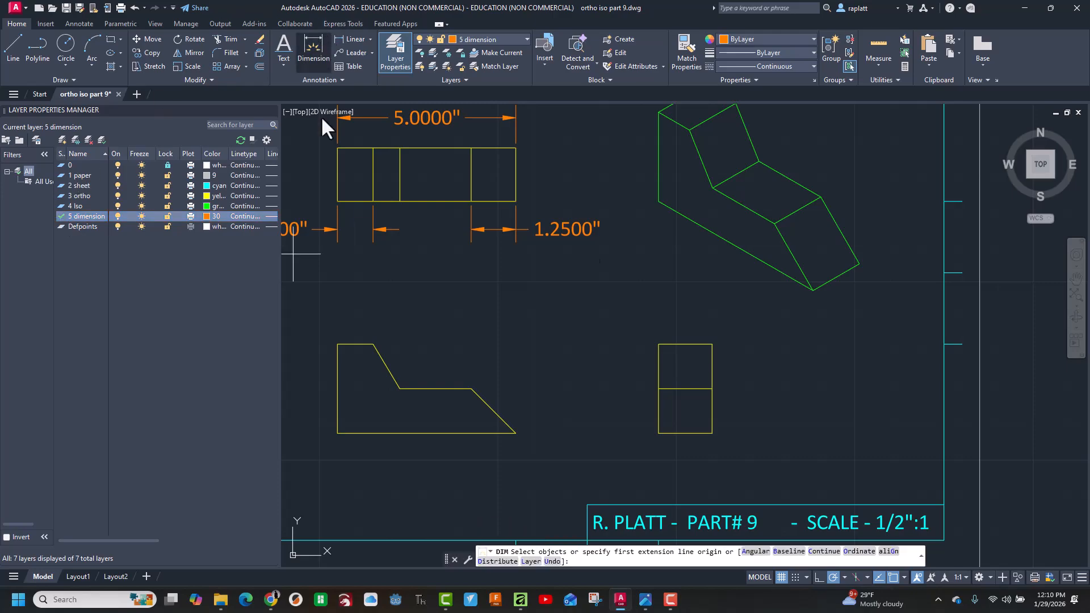
pyautogui.click(400, 388)
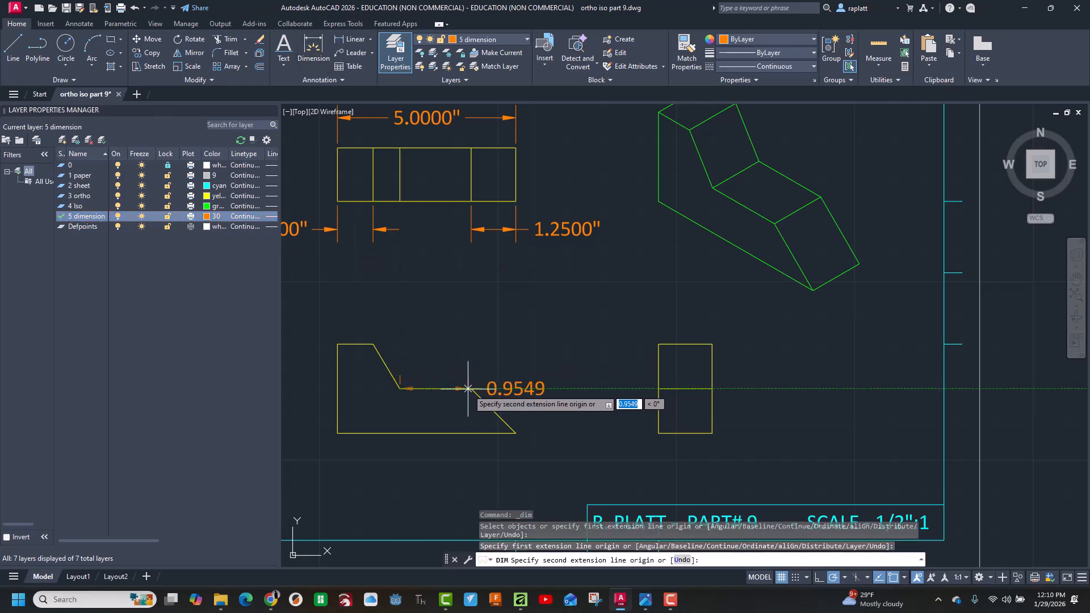
pyautogui.click(471, 388)
pyautogui.click(464, 326)
pyautogui.press('Return')
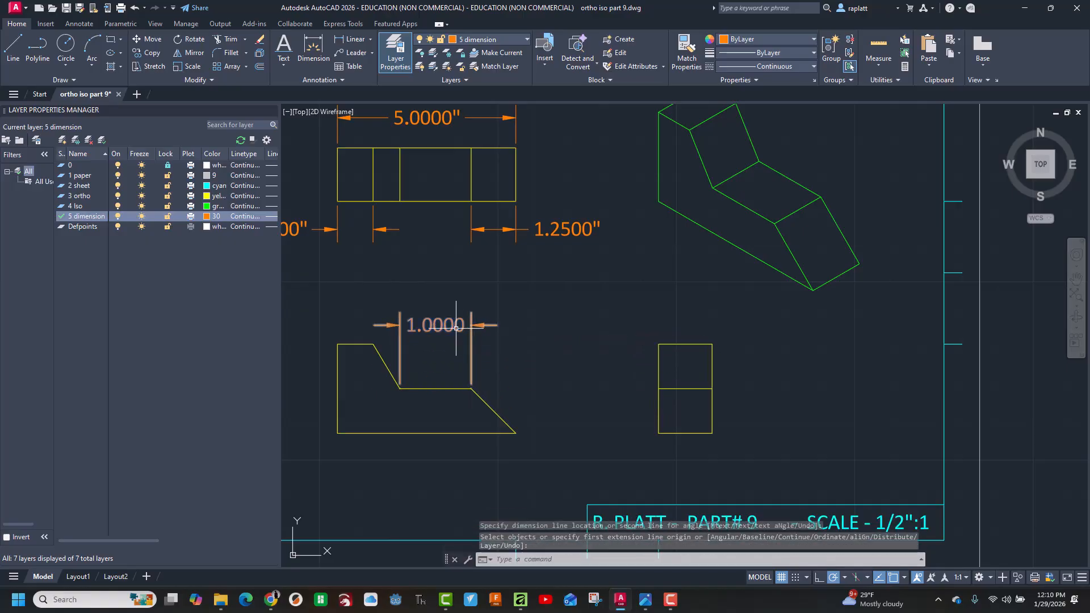
# Replace the front view ledge dimension's text with 2.0000".
pyautogui.doubleClick(447, 329)
pyautogui.press('BackSpace')
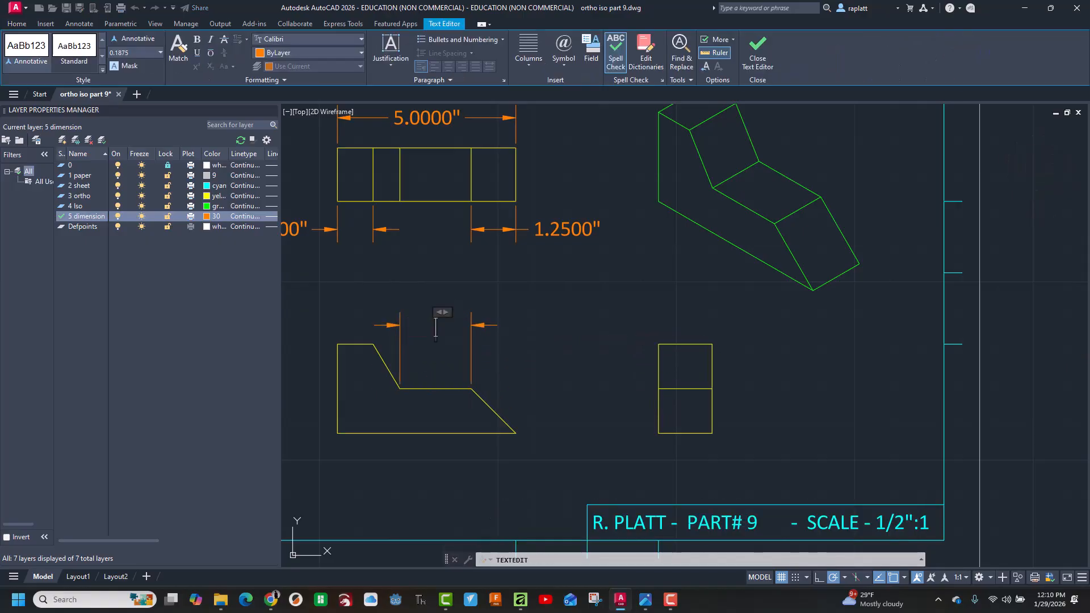
pyautogui.write('2.0000')
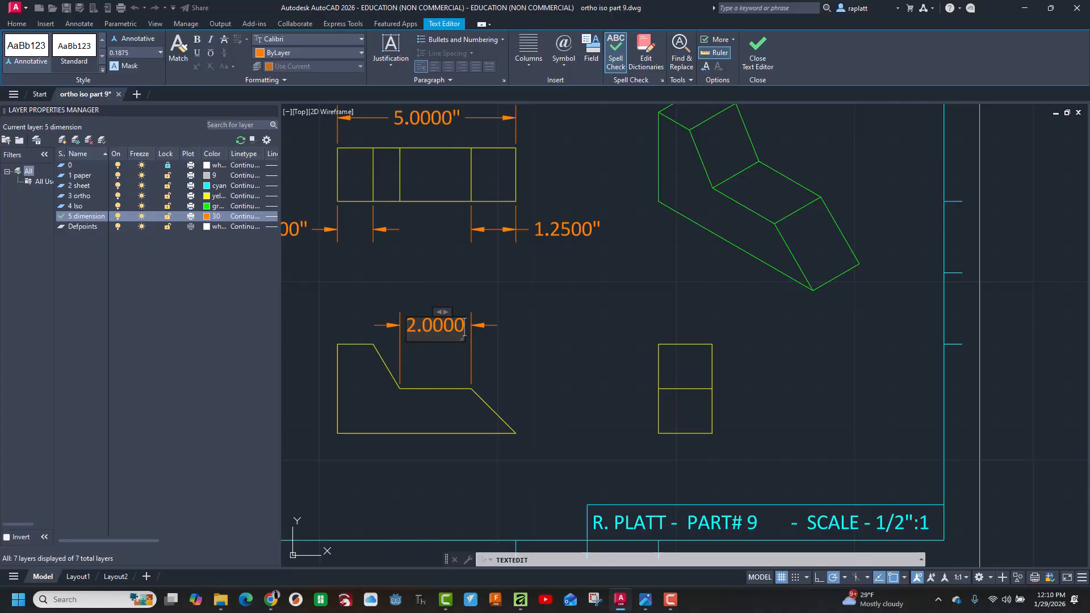
pyautogui.write('"')
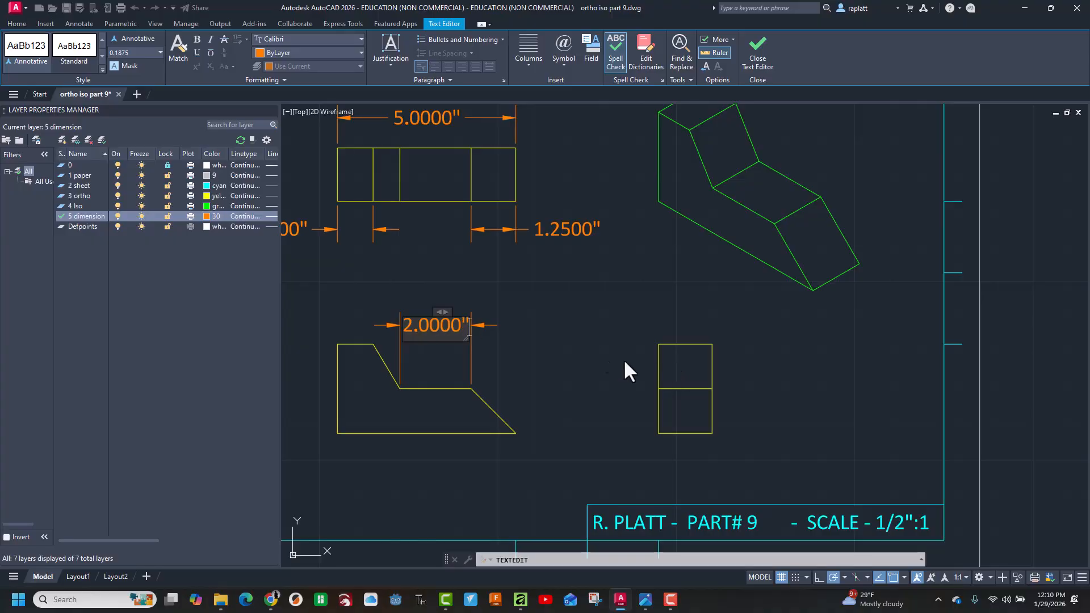
pyautogui.click(656, 364)
# Dimension the front view's overall height, placing the dimension line outside its vertical edge.
pyautogui.moveTo(418, 399); pyautogui.dragTo(632, 385, button='middle')
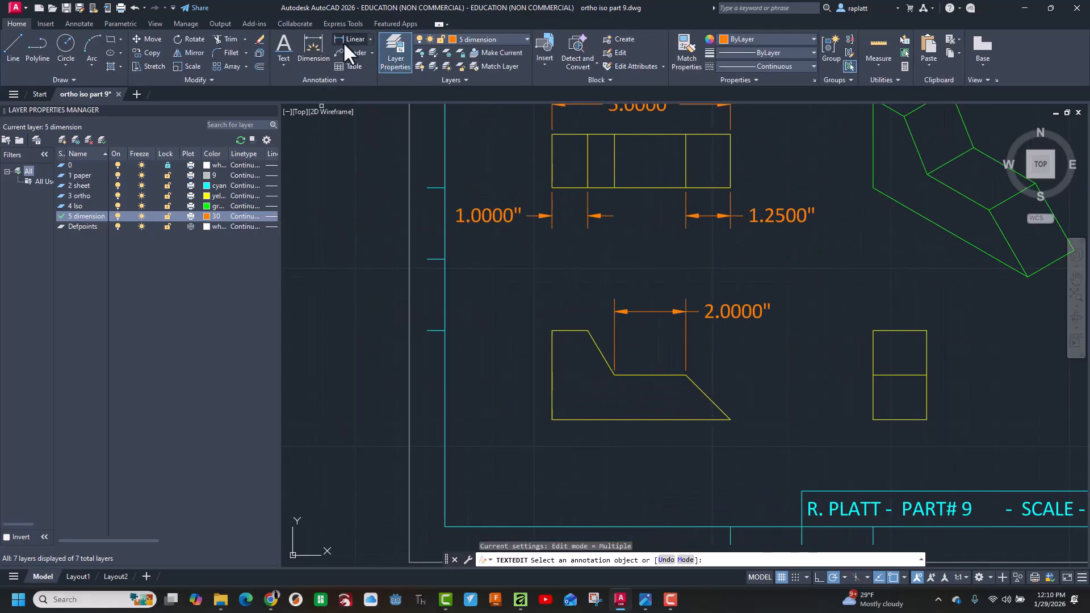
pyautogui.click(316, 41)
pyautogui.click(551, 420)
pyautogui.click(551, 330)
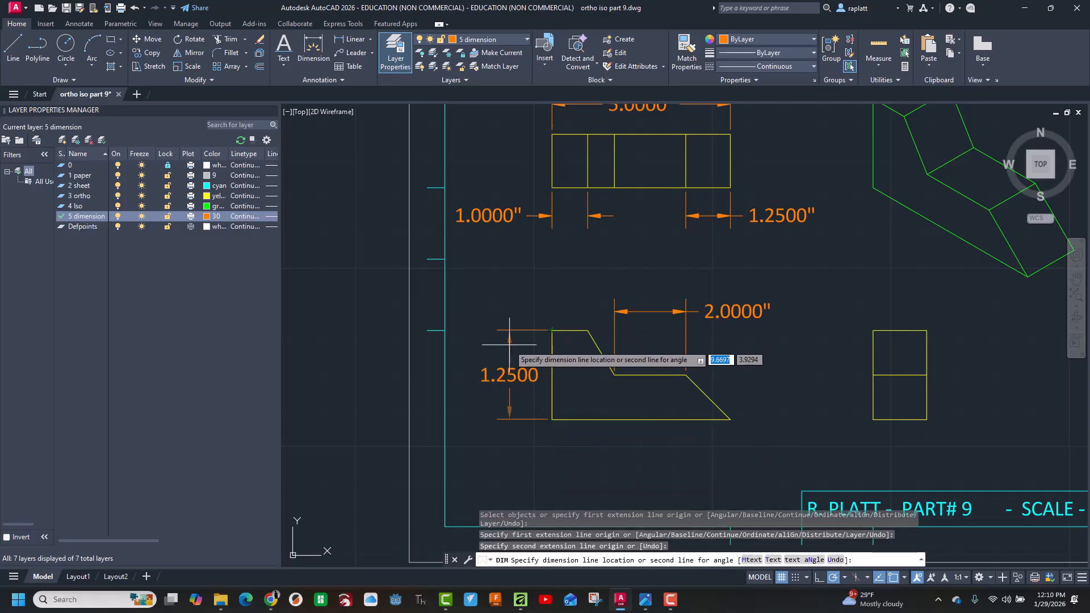
pyautogui.click(504, 358)
pyautogui.press('Return')
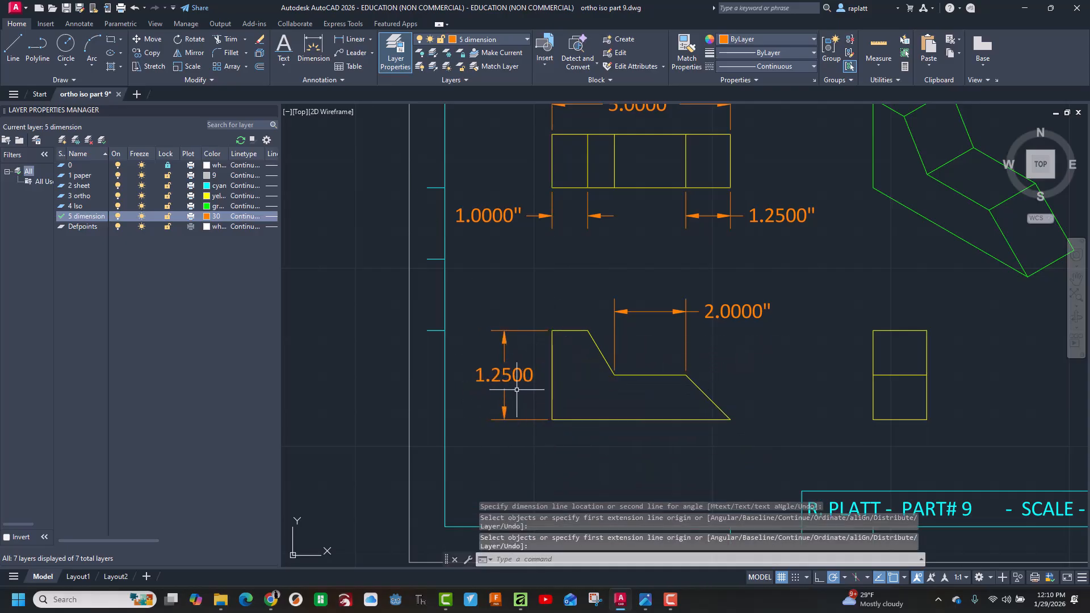
# Replace the front view's overall height dimension text with 2.5000".
pyautogui.click(516, 381)
pyautogui.doubleClick(517, 380)
pyautogui.press('Delete')
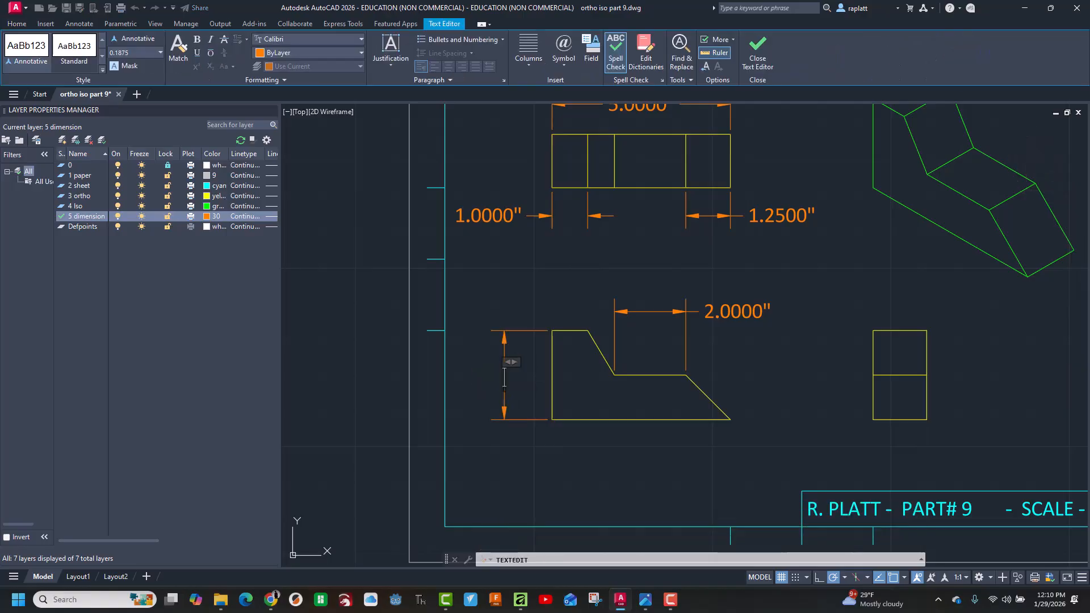
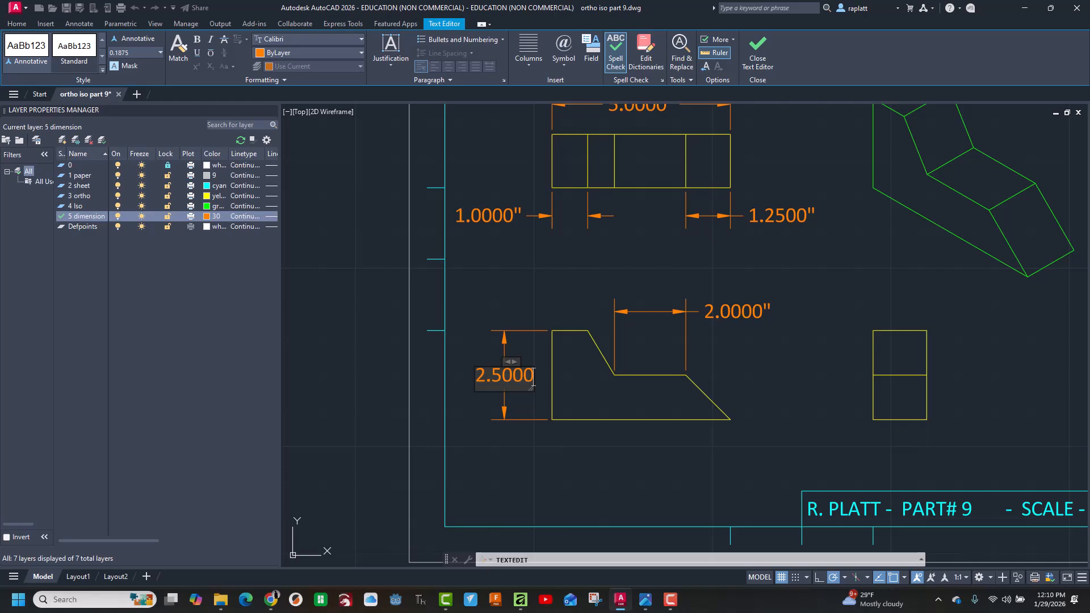
pyautogui.click(569, 302)
# Check the reference drawing autocad-part-09.jpg and dimension the side view's width above its top edge.
pyautogui.scroll(-4, 624, 266)
pyautogui.moveTo(643, 261); pyautogui.dragTo(623, 269, button='middle')
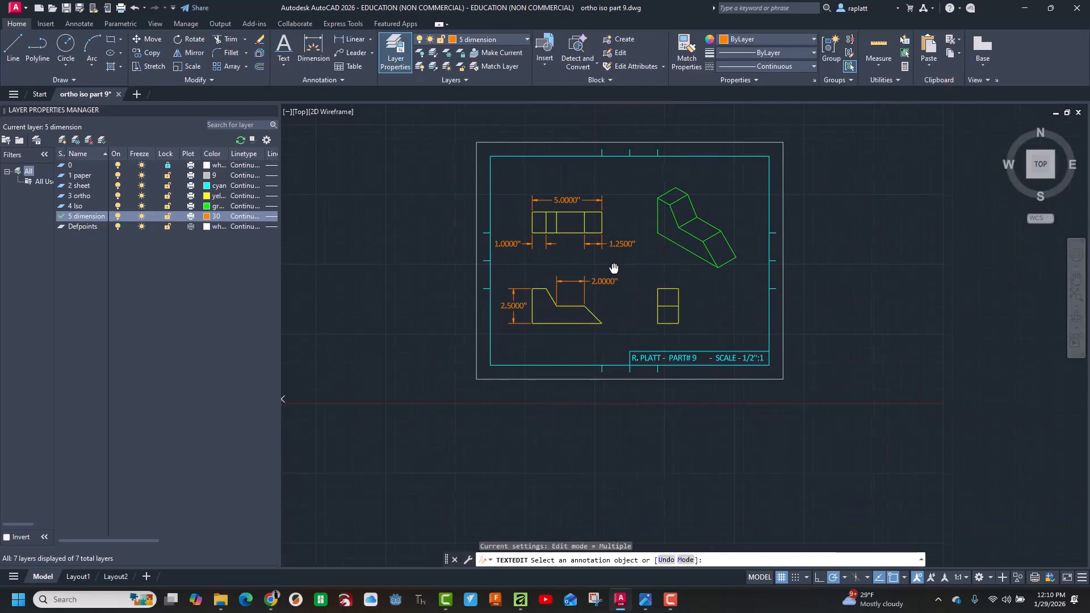
pyautogui.scroll(2, 601, 282)
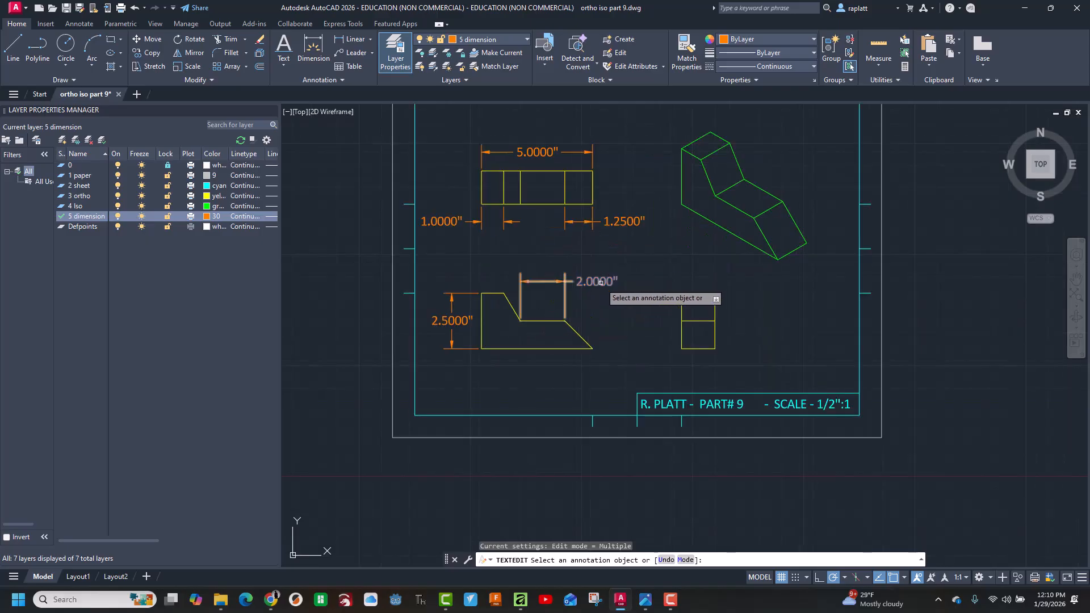
pyautogui.hotkey('alt', 'Tab')
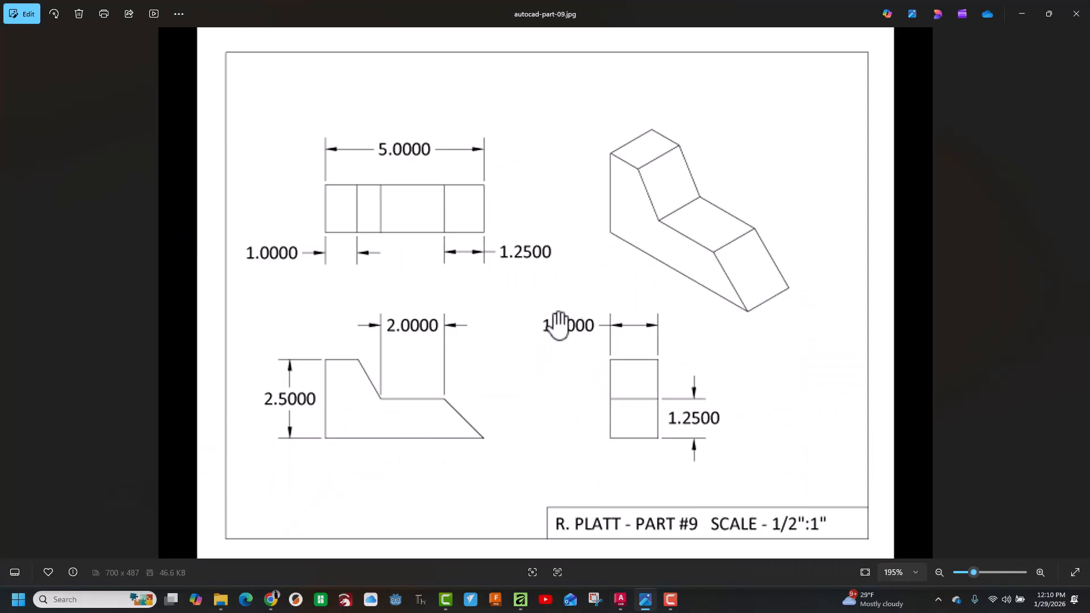
pyautogui.hotkey('alt', 'Tab')
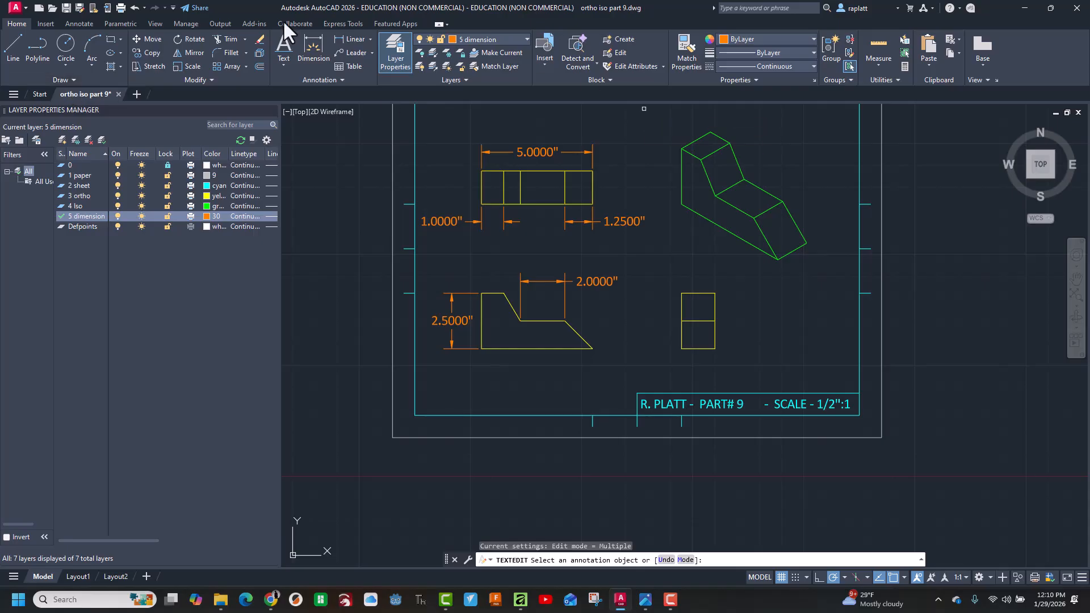
pyautogui.click(315, 44)
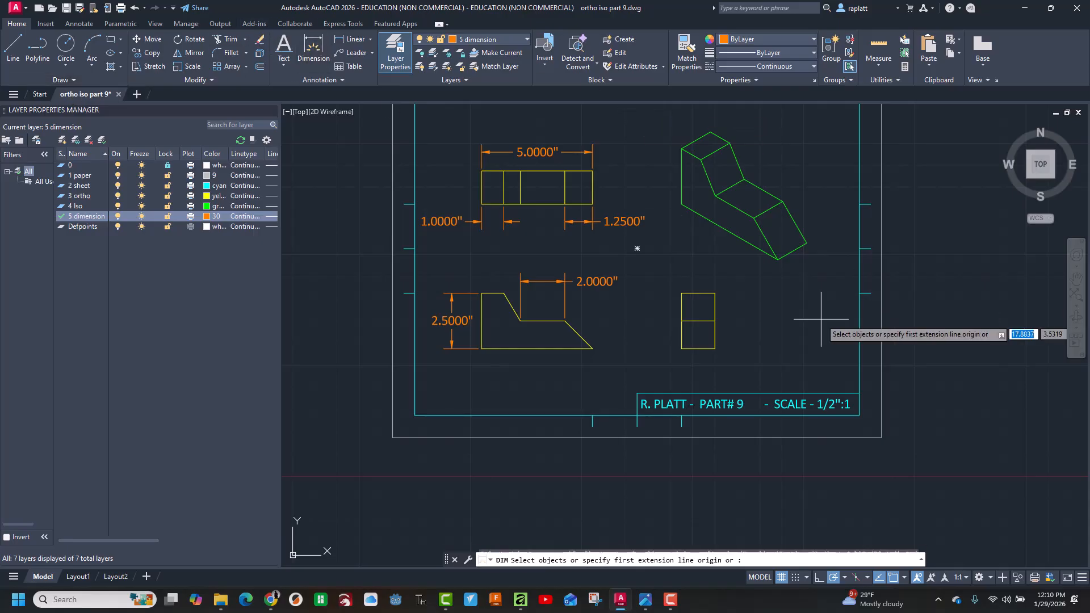
pyautogui.click(715, 293)
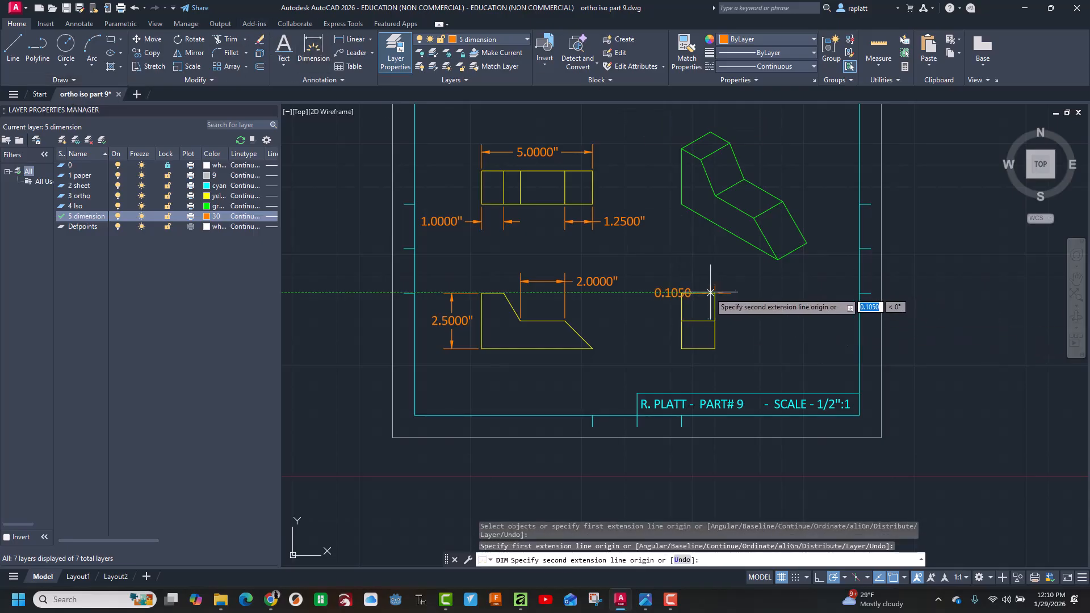
pyautogui.click(681, 291)
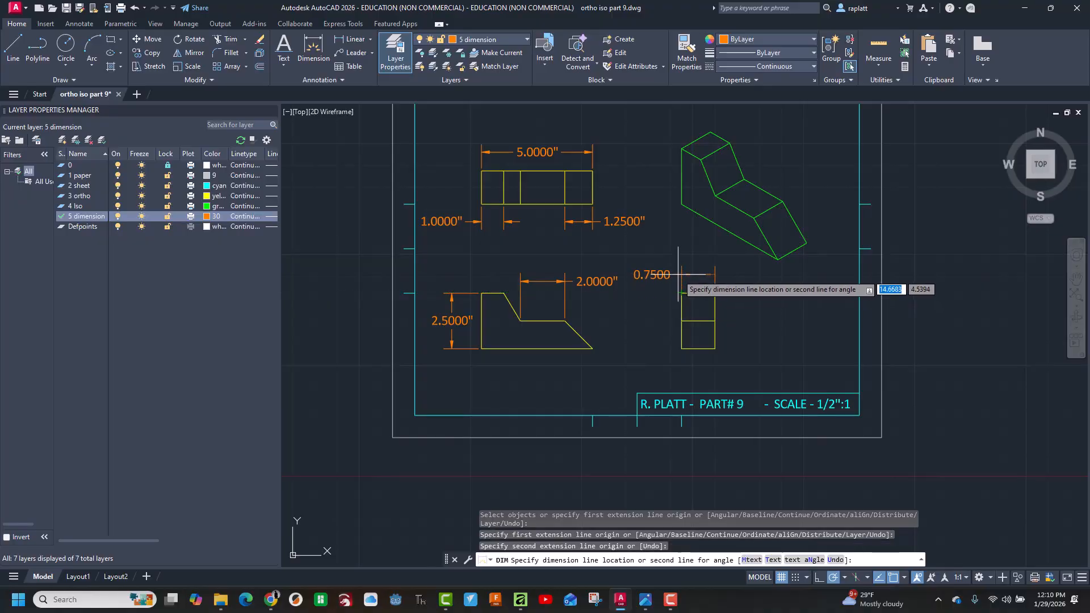
pyautogui.click(678, 281)
pyautogui.press('Escape')
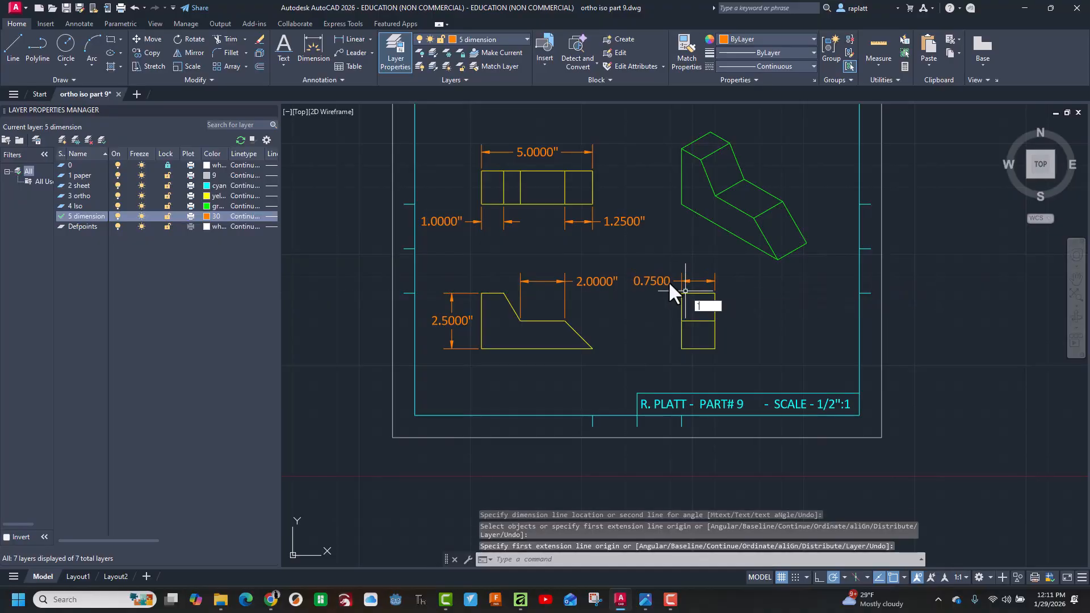
# Replace the side view's width dimension text with 1.5000".
pyautogui.click(651, 281)
pyautogui.doubleClick(656, 278)
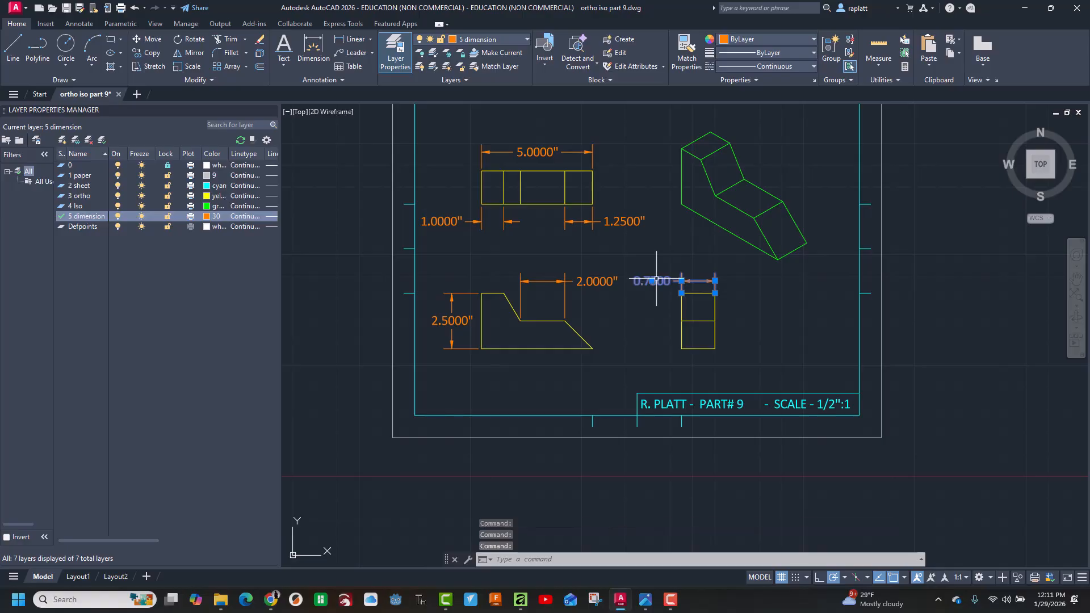
pyautogui.doubleClick(665, 280)
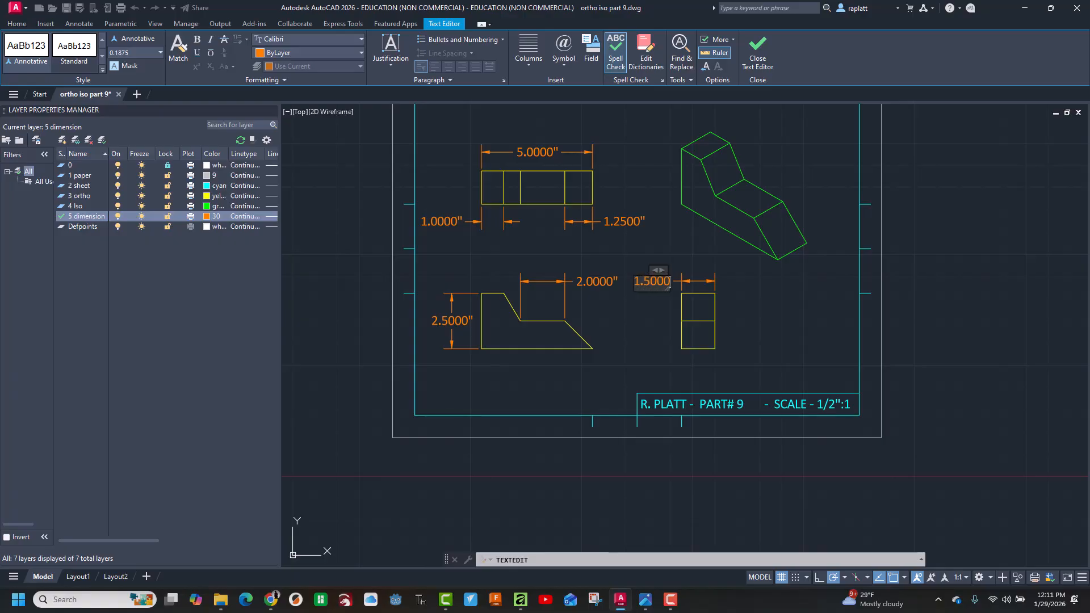
pyautogui.click(613, 310)
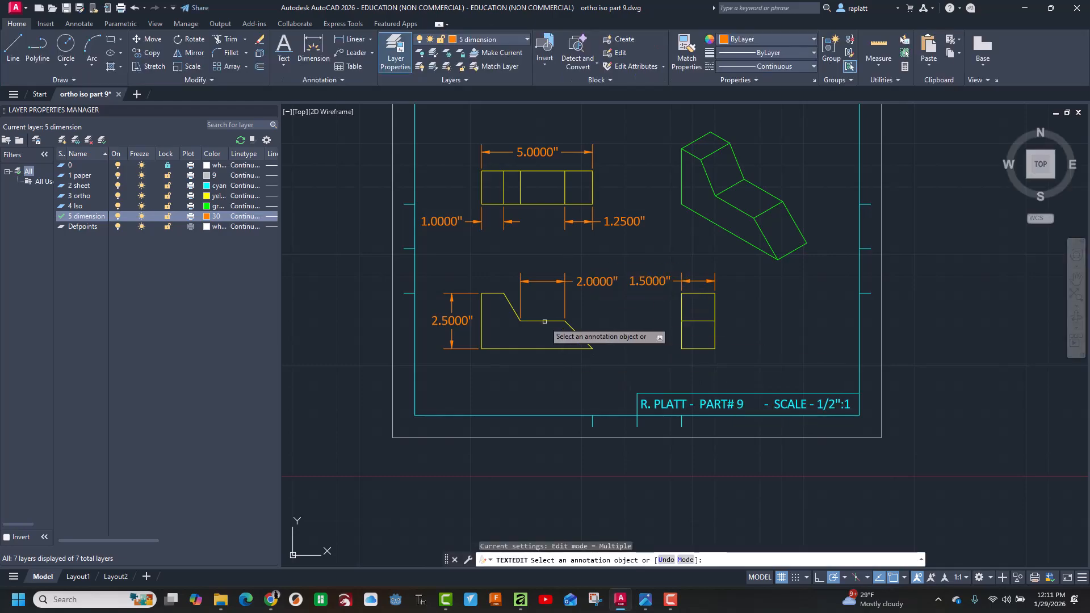
# Recheck the reference drawing and dimension the side view's lower section height beside the view.
pyautogui.hotkey('alt', 'Tab')
pyautogui.hotkey('alt', 'Tab')
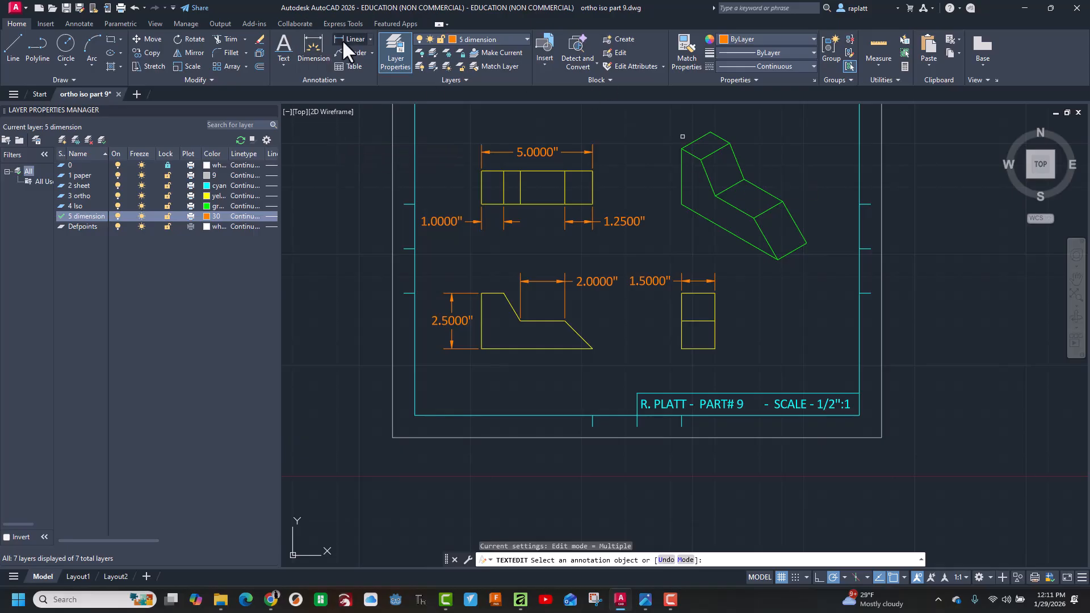
pyautogui.click(319, 42)
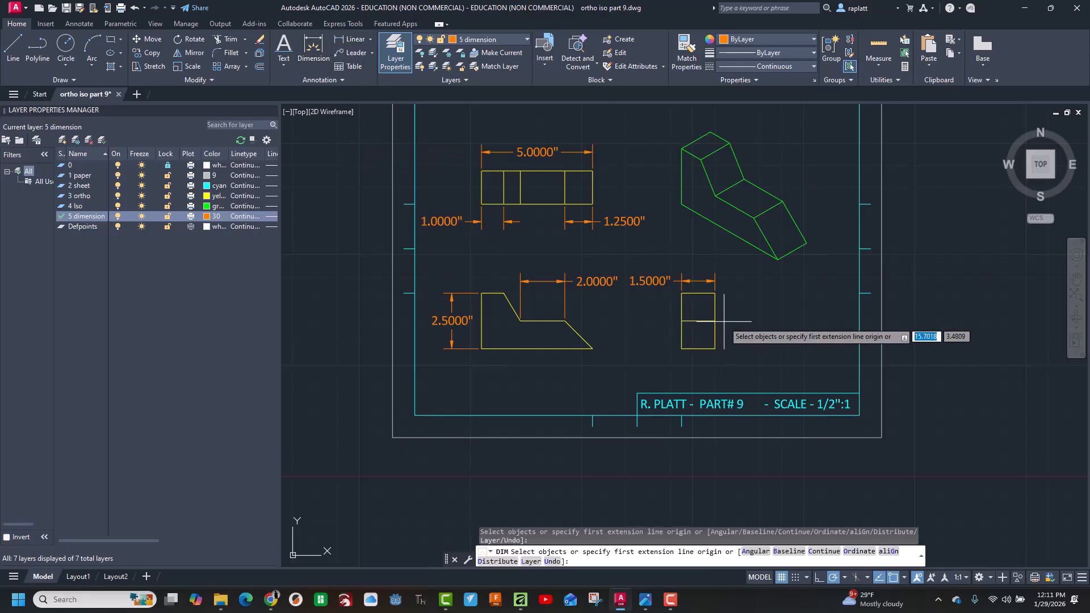
pyautogui.click(715, 321)
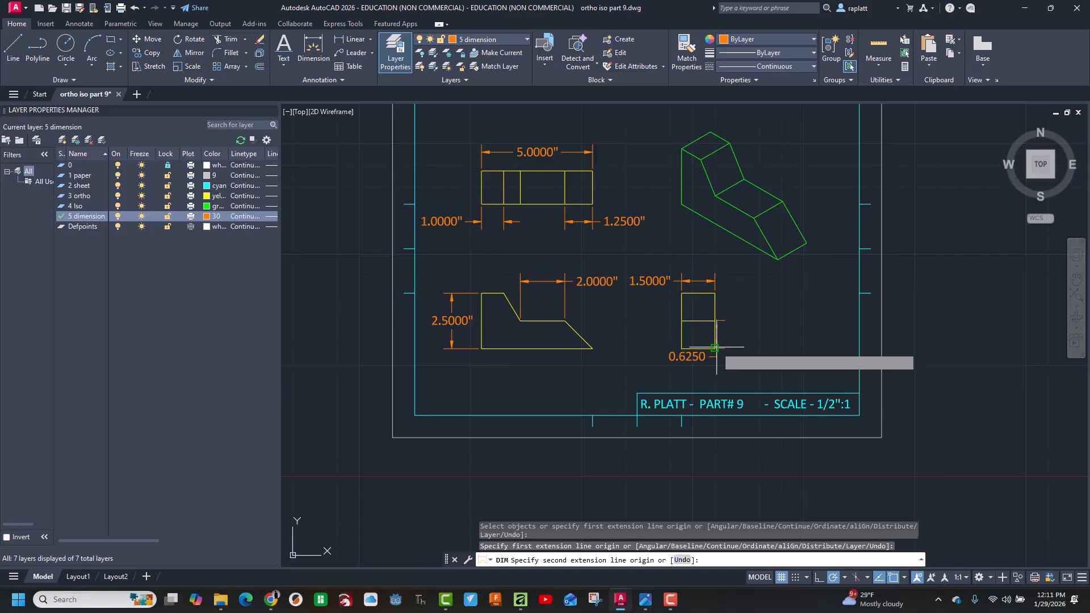
pyautogui.click(715, 347)
pyautogui.click(754, 364)
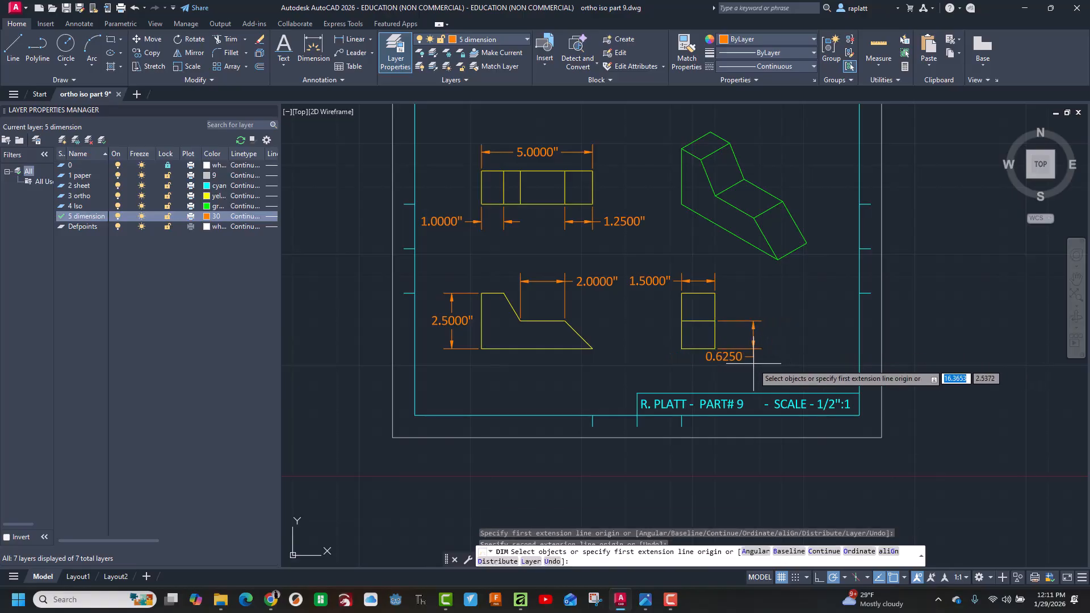
pyautogui.press('Escape')
pyautogui.click(740, 356)
pyautogui.moveTo(729, 361); pyautogui.dragTo(772, 340)
pyautogui.hotkey('ctrl', 'z')
# Move the side view's lower height dimension text between its two extension lines.
pyautogui.click(738, 356)
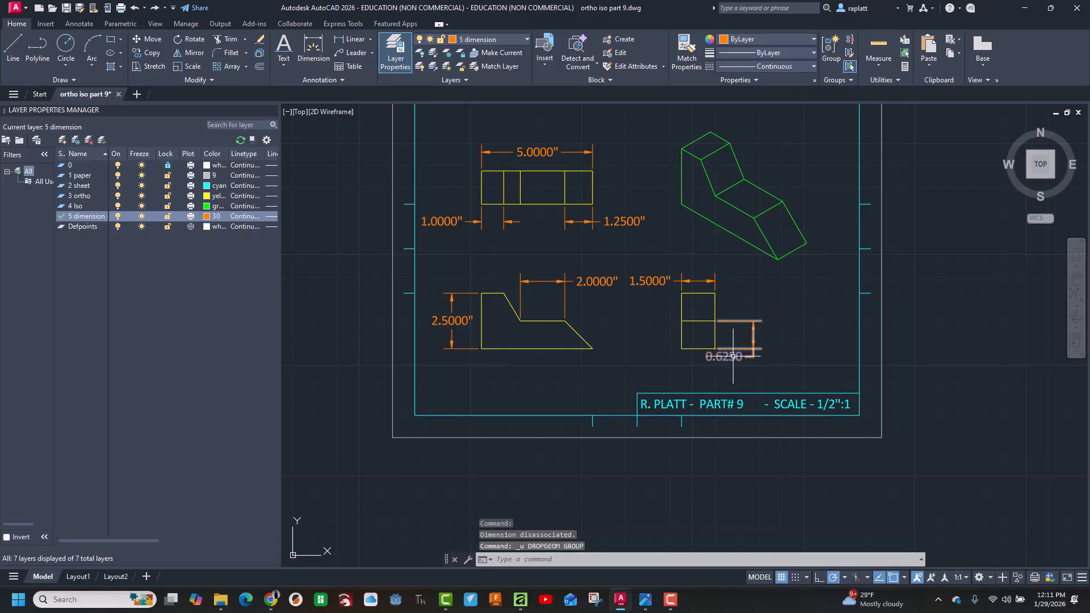
pyautogui.moveTo(721, 357)
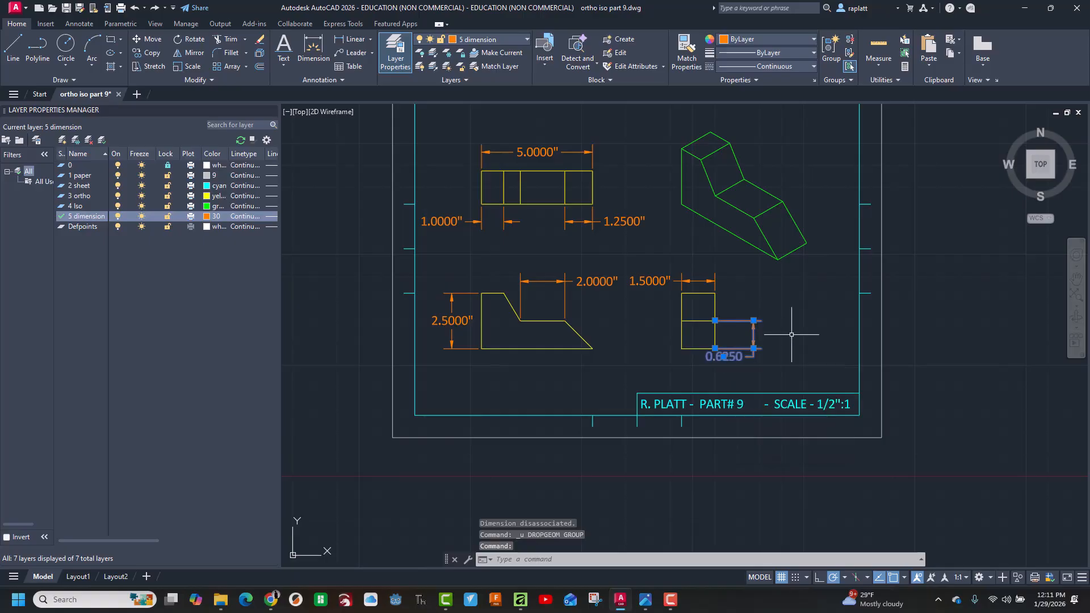
pyautogui.scroll(5, 796, 329)
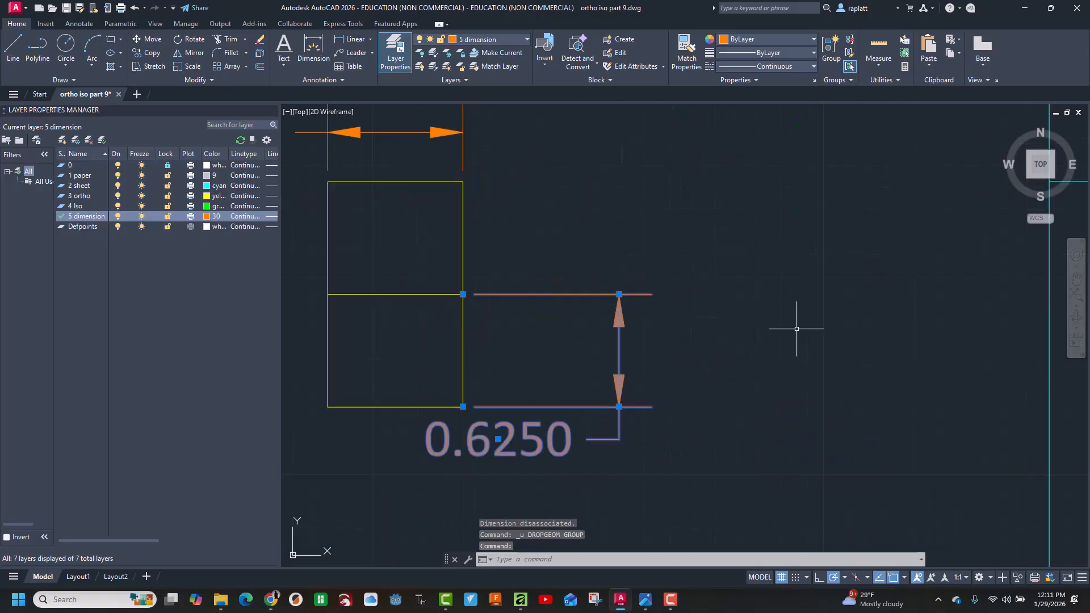
pyautogui.click(499, 439)
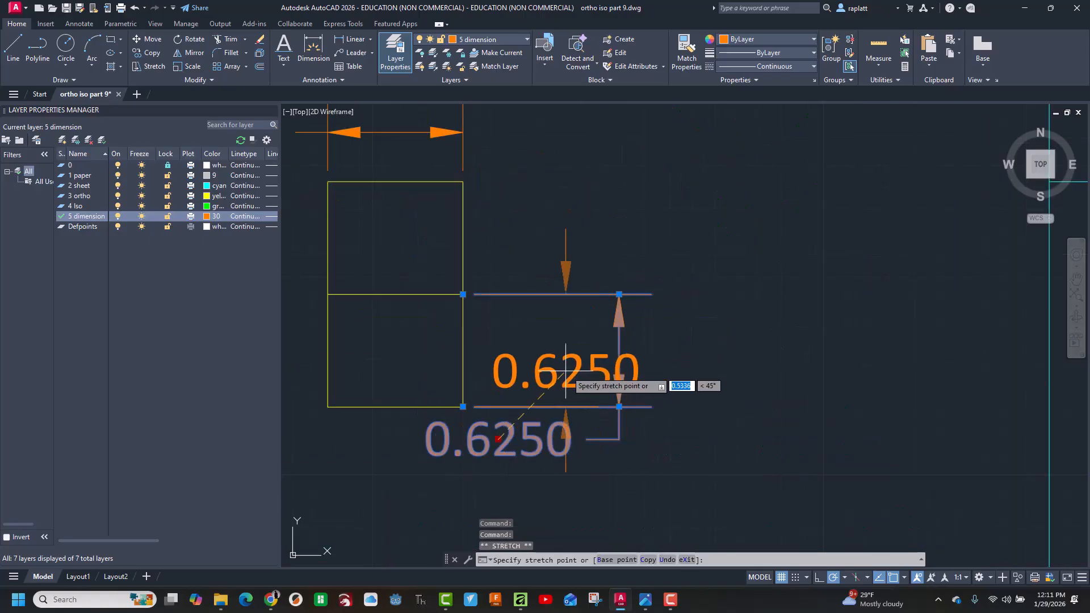
pyautogui.click(611, 350)
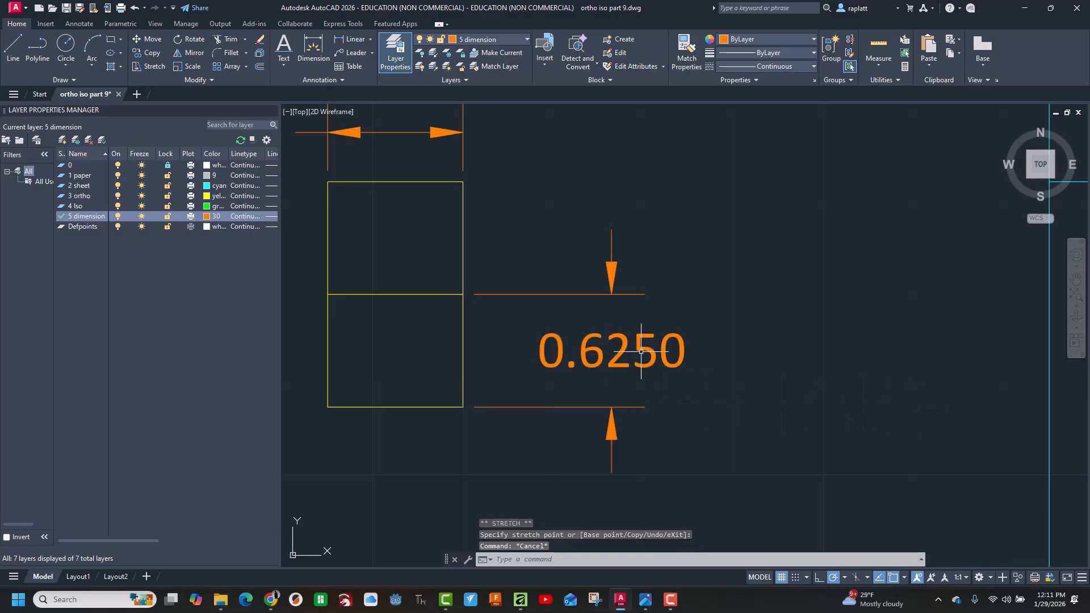
# Replace the side view's lower section height dimension text with 1.2500" and save the drawing.
pyautogui.doubleClick(636, 352)
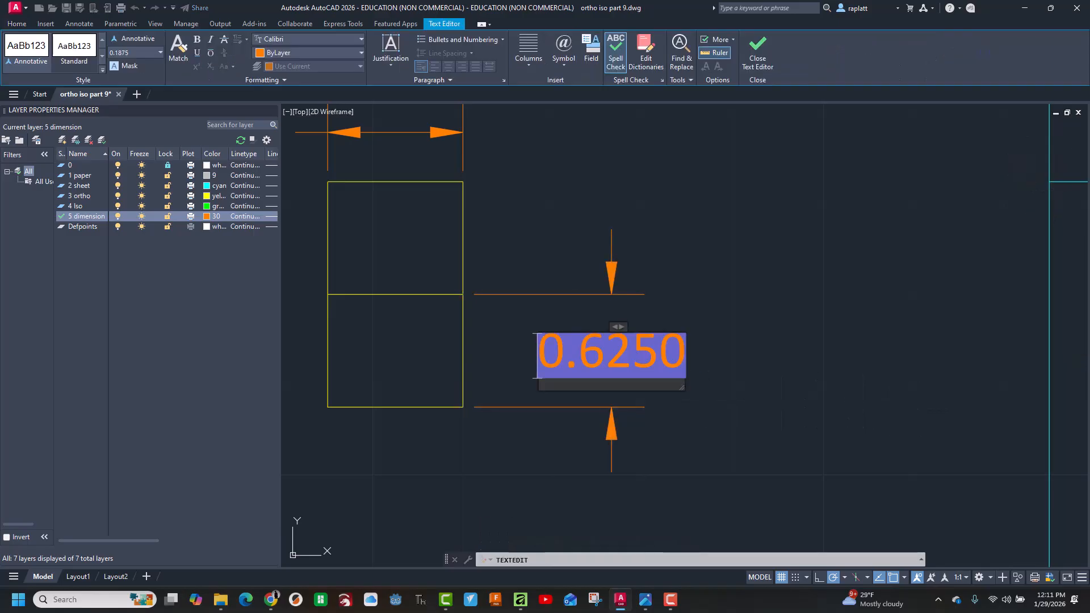
pyautogui.press('BackSpace')
pyautogui.write('1.25')
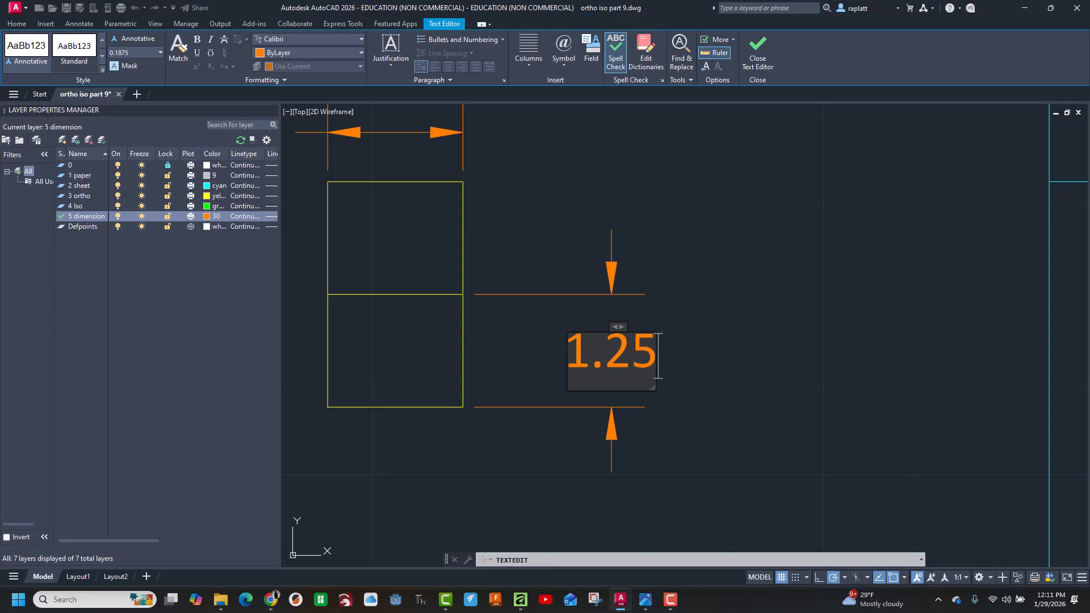
pyautogui.write('00"')
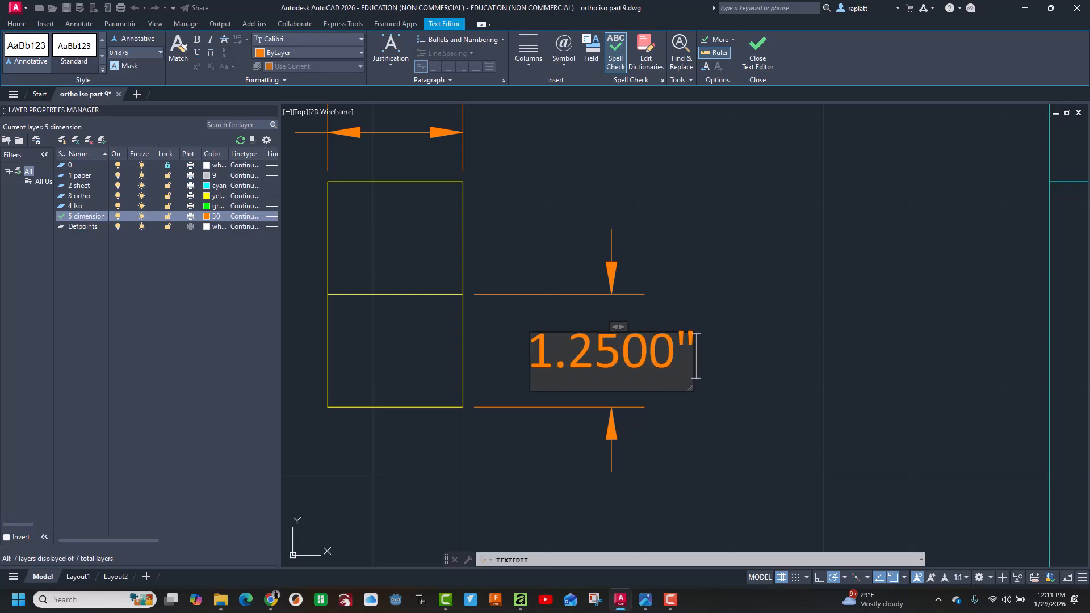
pyautogui.click(892, 279)
pyautogui.scroll(-8, 1005, 286)
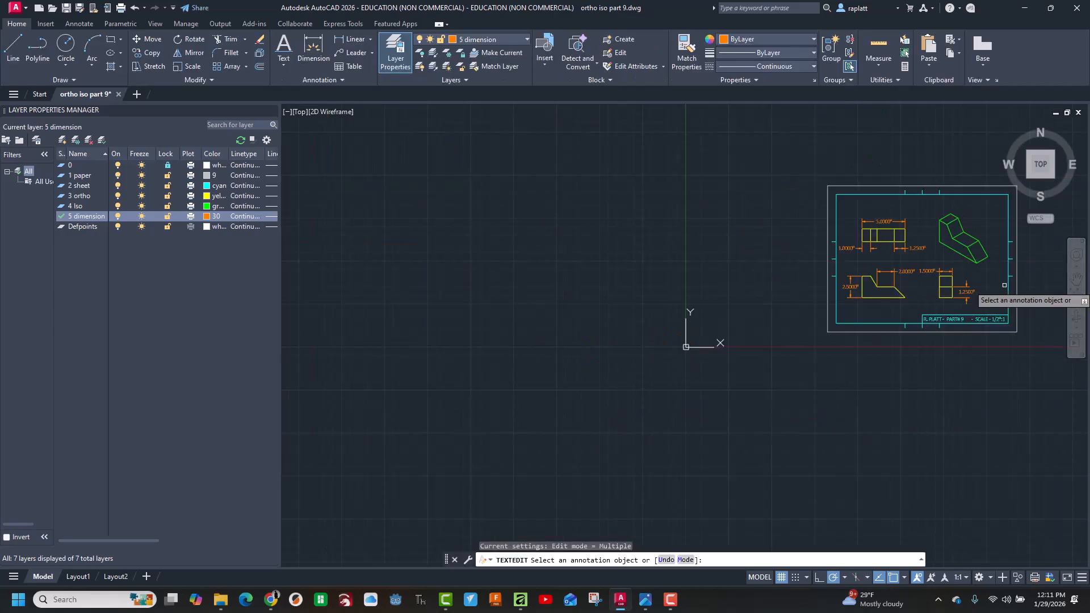
pyautogui.moveTo(1005, 285)
pyautogui.mouseDown(button='middle')
pyautogui.moveTo(710, 338)
pyautogui.moveTo(707, 325)
pyautogui.moveTo(816, 324)
pyautogui.mouseUp(button='middle')
pyautogui.scroll(2, 706, 303)
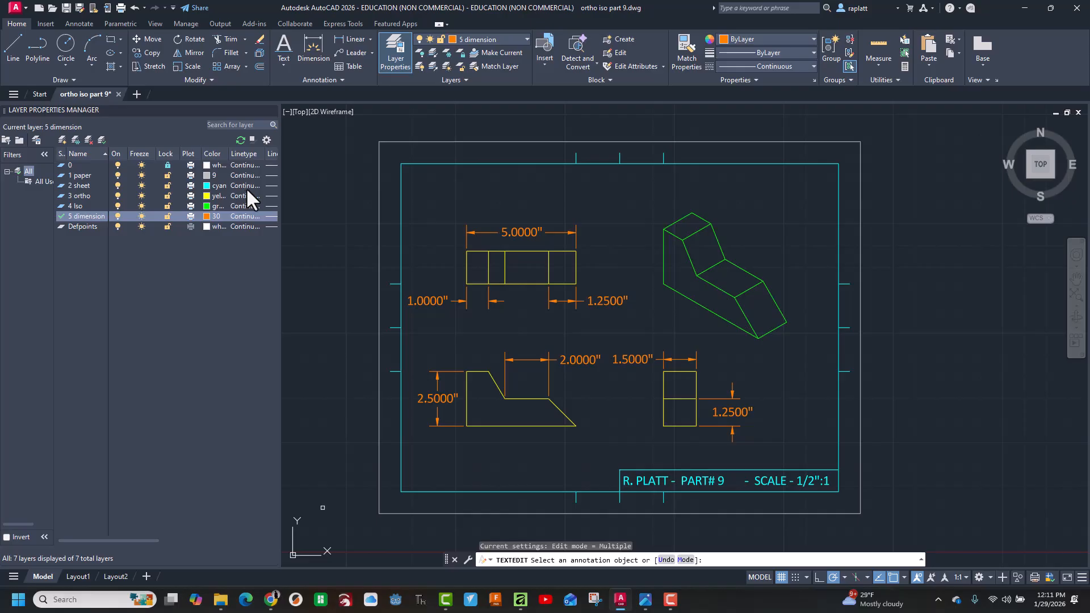
pyautogui.press('Escape')
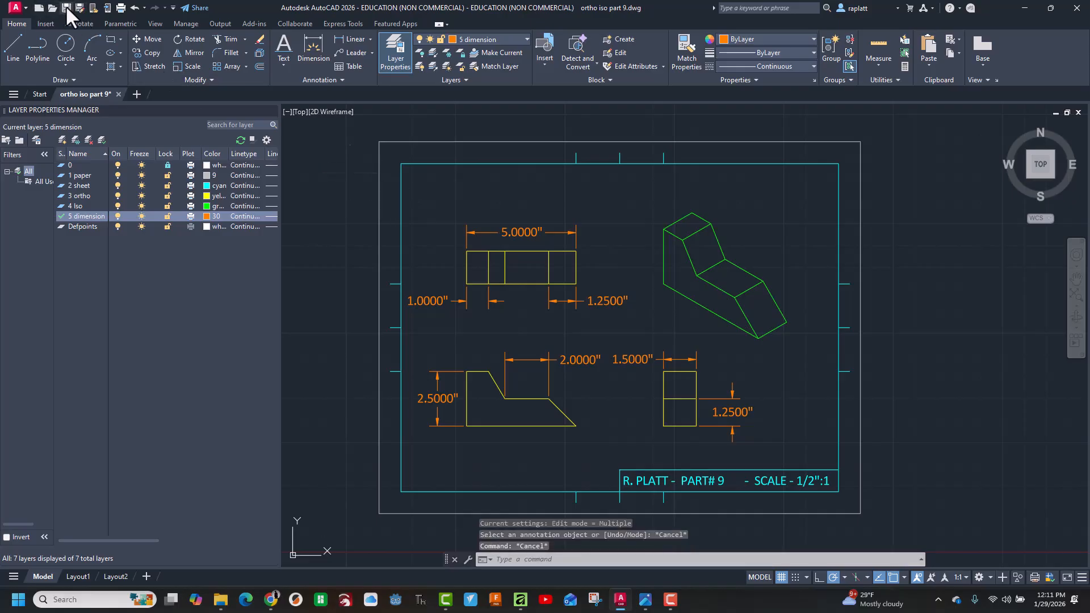
pyautogui.click(66, 8)
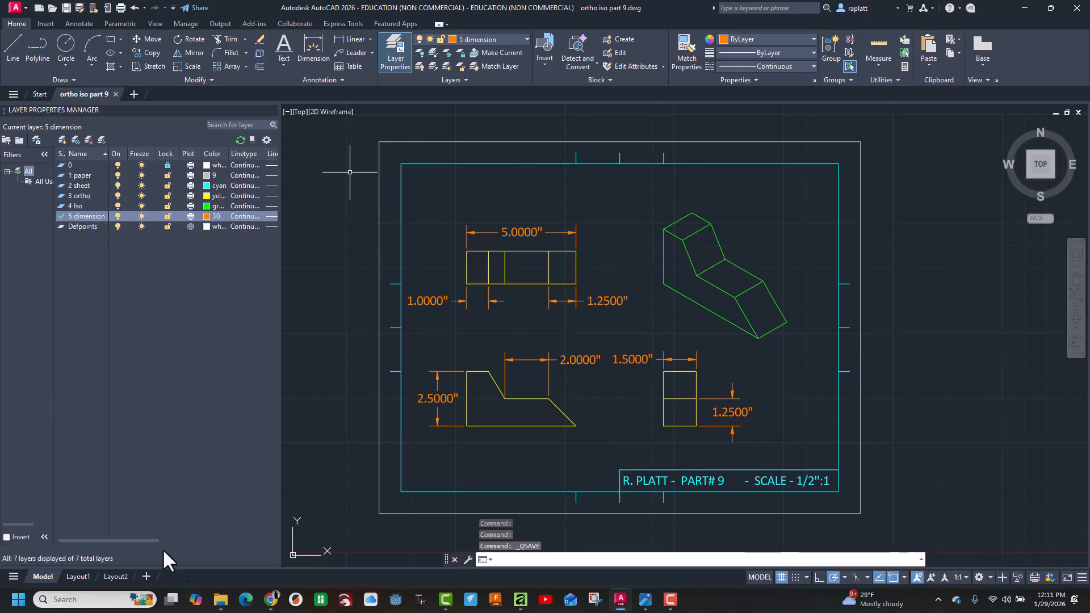
# Plot Layout2 to Microsoft Print to PDF using the <Previous plot> page setup.
pyautogui.click(117, 574)
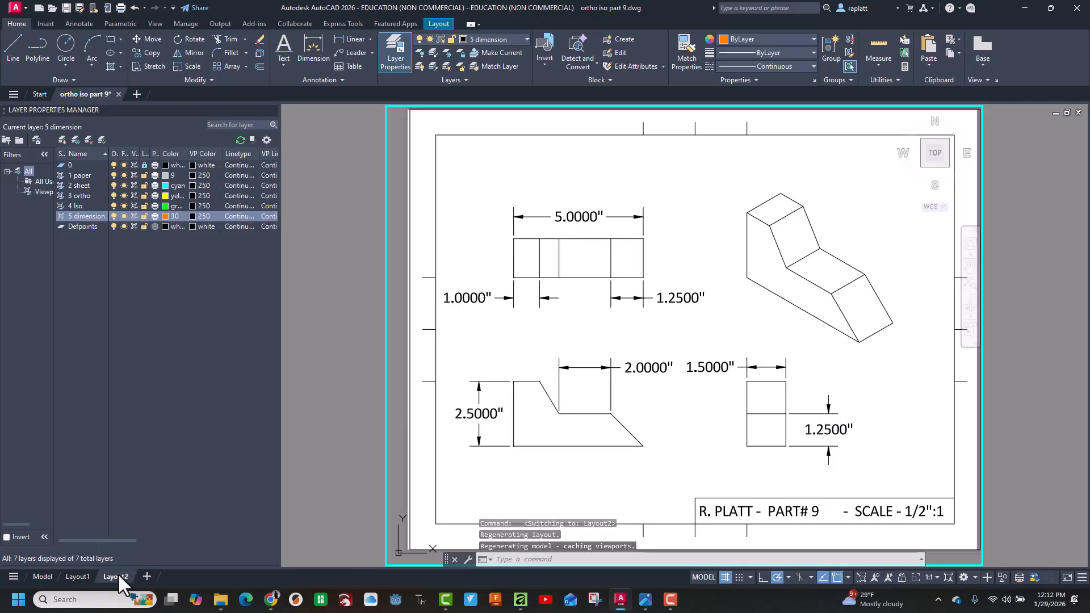
pyautogui.rightClick(118, 574)
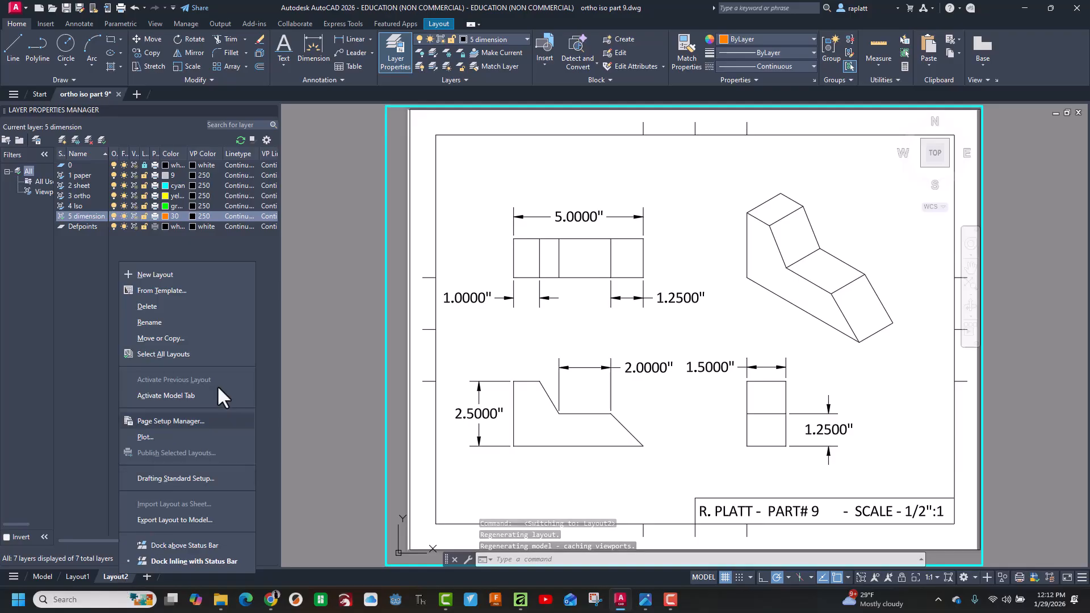
pyautogui.click(159, 435)
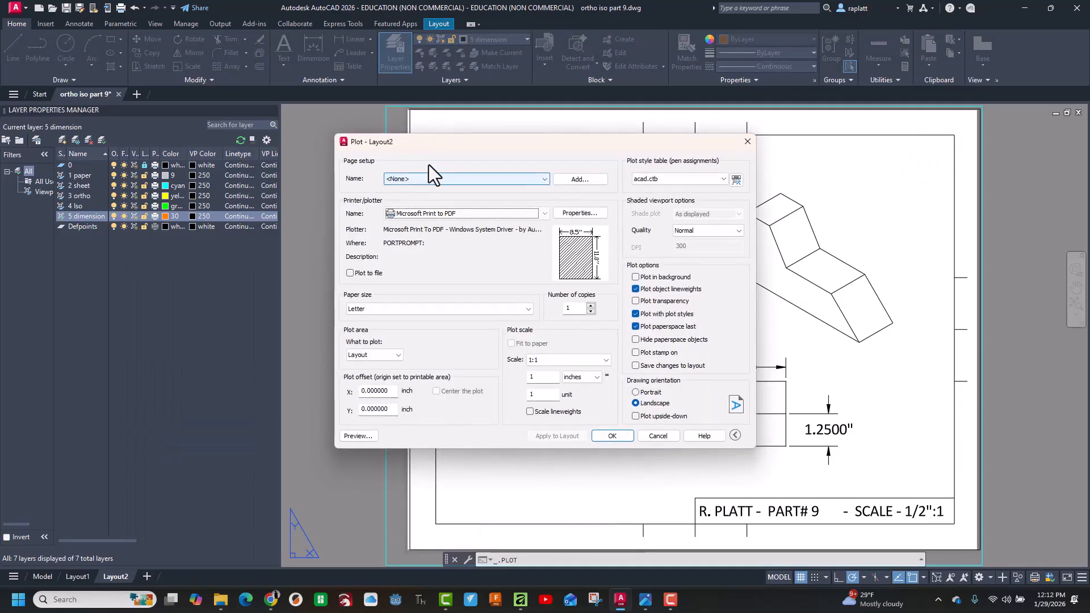
pyautogui.click(432, 180)
pyautogui.click(428, 198)
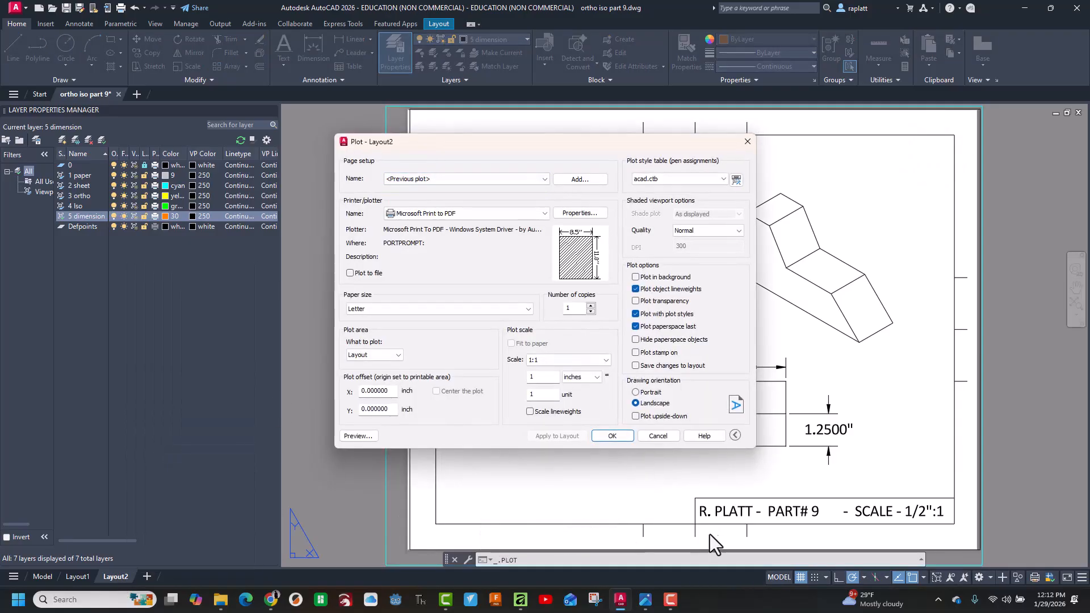
pyautogui.click(603, 437)
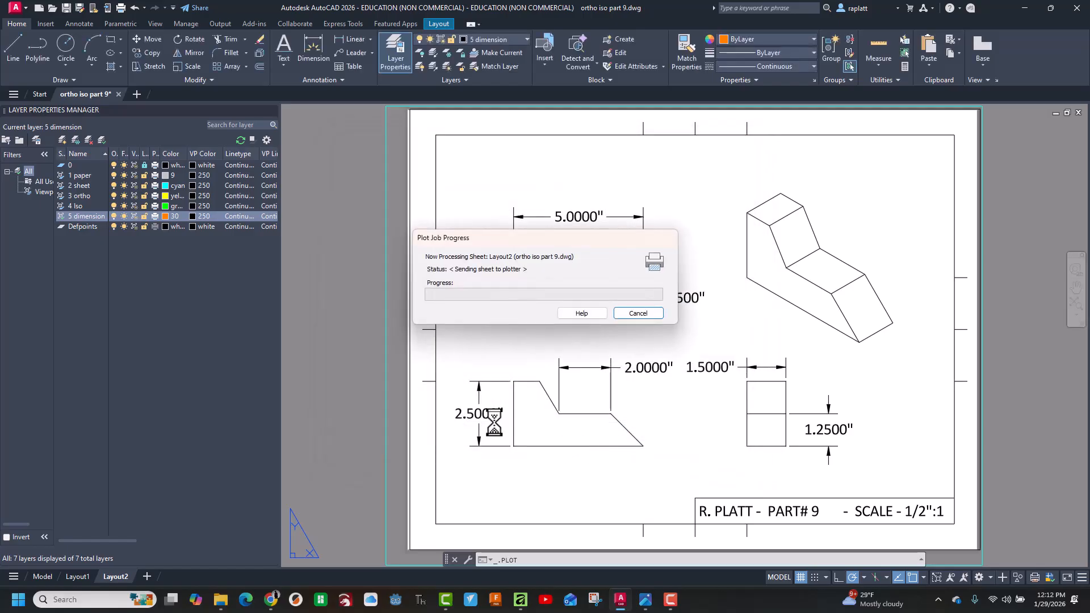
# Save the plot output in the Documents folder as ortho iso part 09.pdf, basing the name on the part 08 file.
pyautogui.scroll(-2, 579, 316)
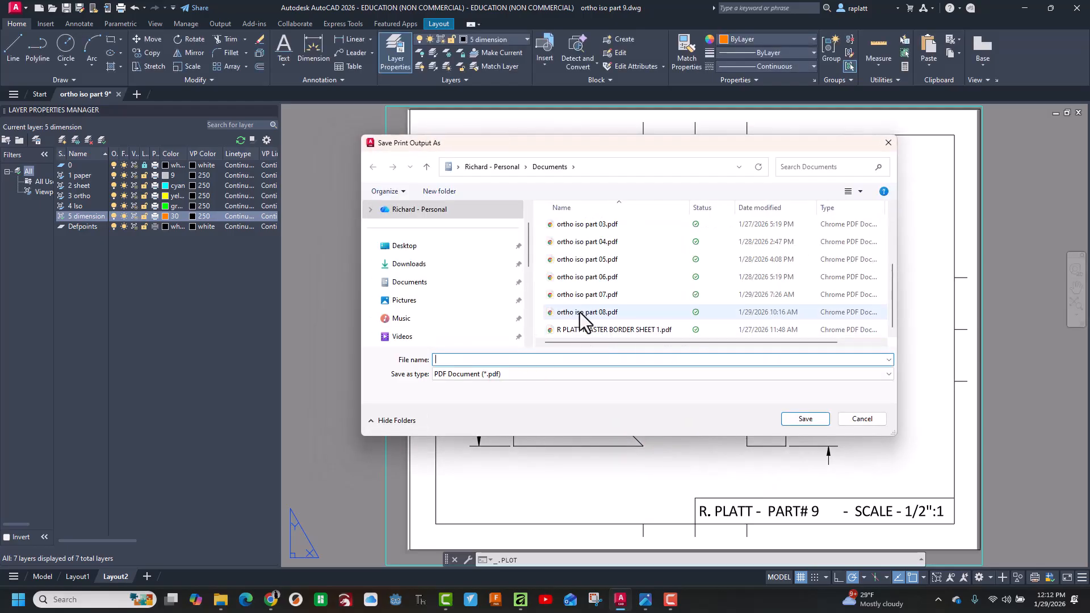
pyautogui.click(575, 313)
pyautogui.click(471, 358)
pyautogui.click(478, 359)
pyautogui.press('Delete')
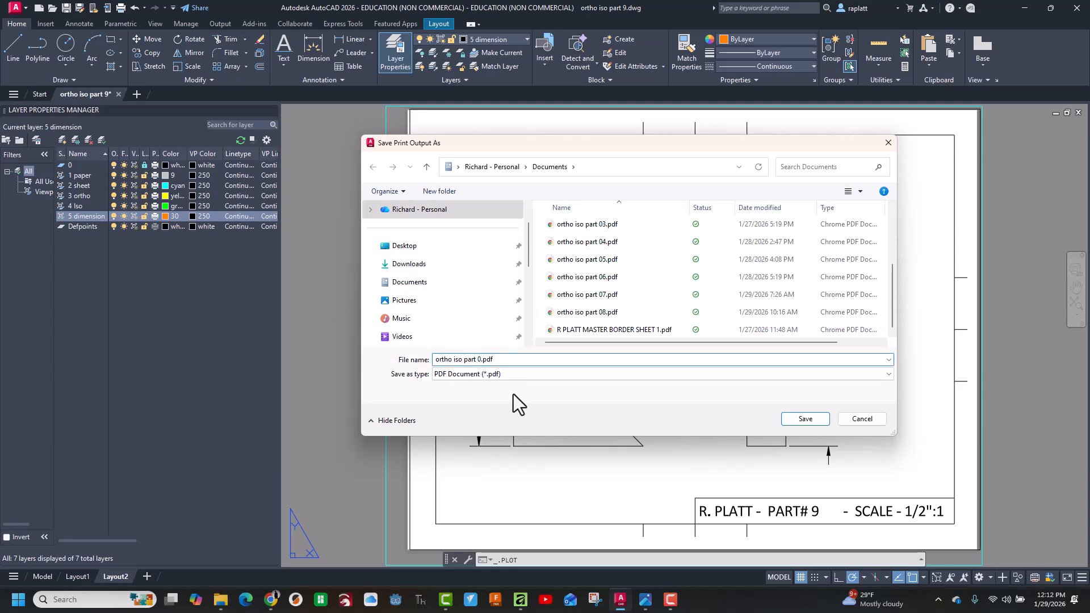
pyautogui.press('Return')
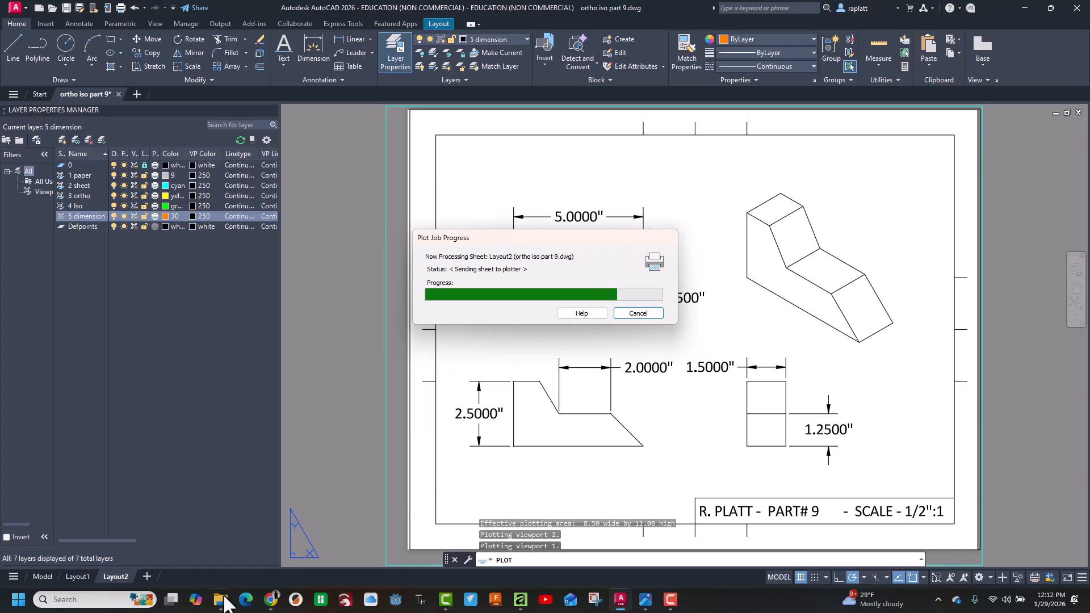
# Switch to File Explorer, open ortho iso part 09.pdf from Documents in Chrome and rotate the page upright to check it.
pyautogui.moveTo(222, 601)
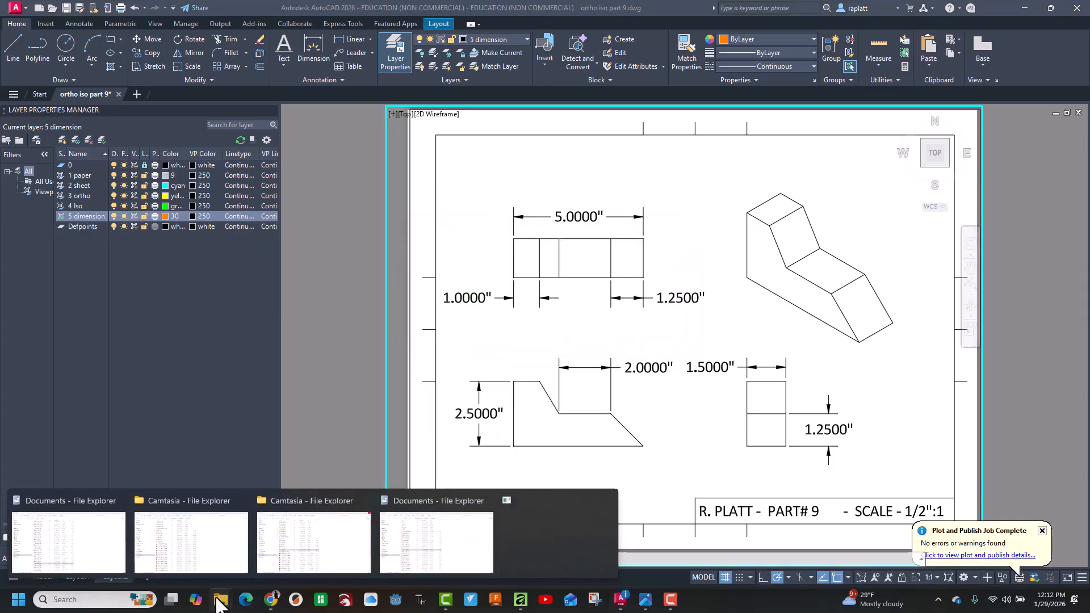
pyautogui.click(95, 558)
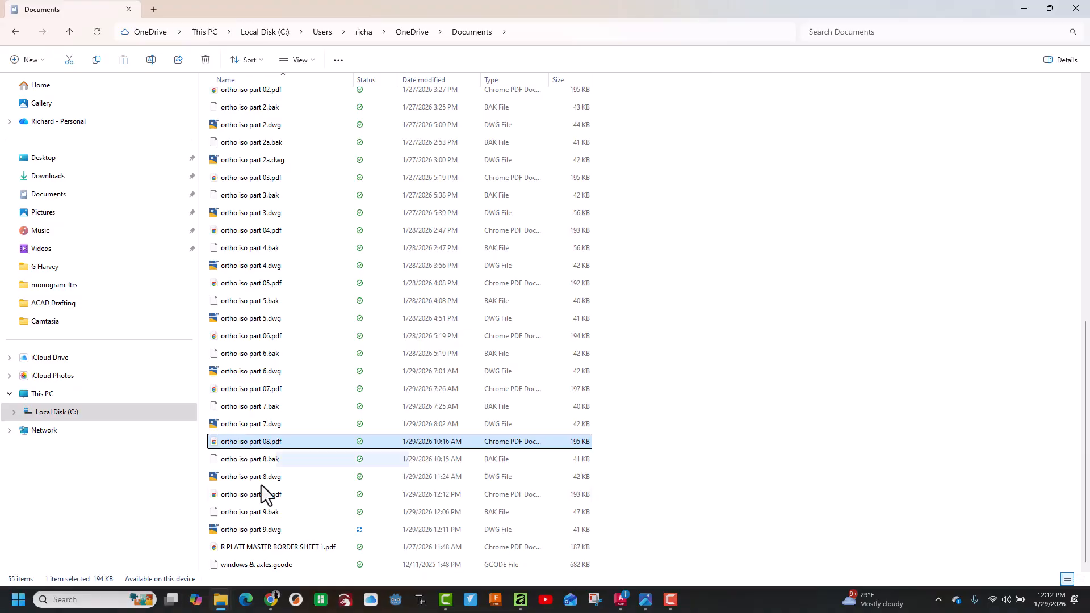
pyautogui.rightClick(254, 492)
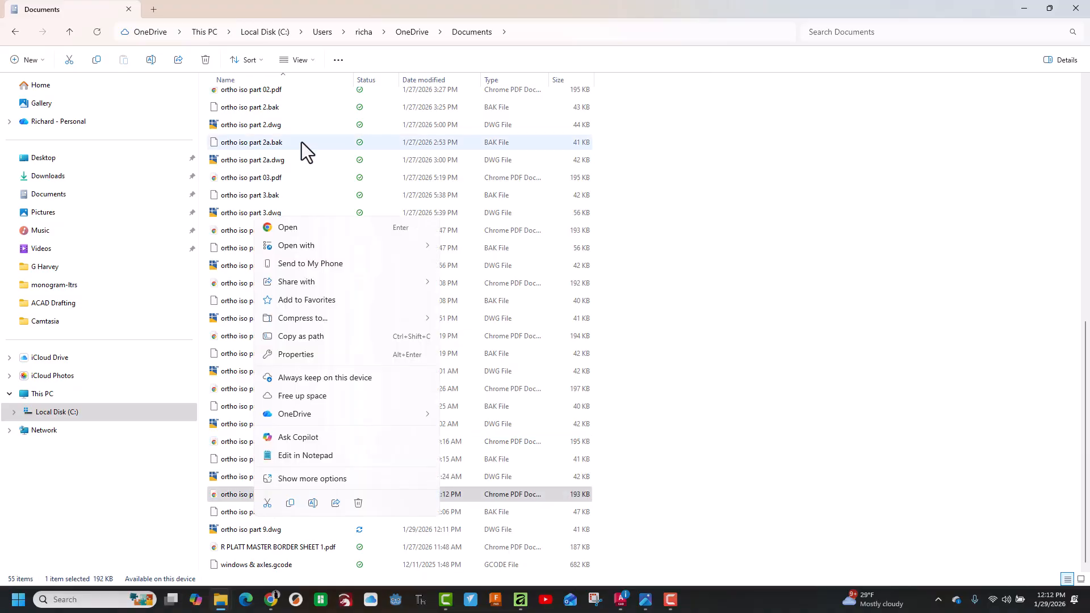
pyautogui.click(296, 229)
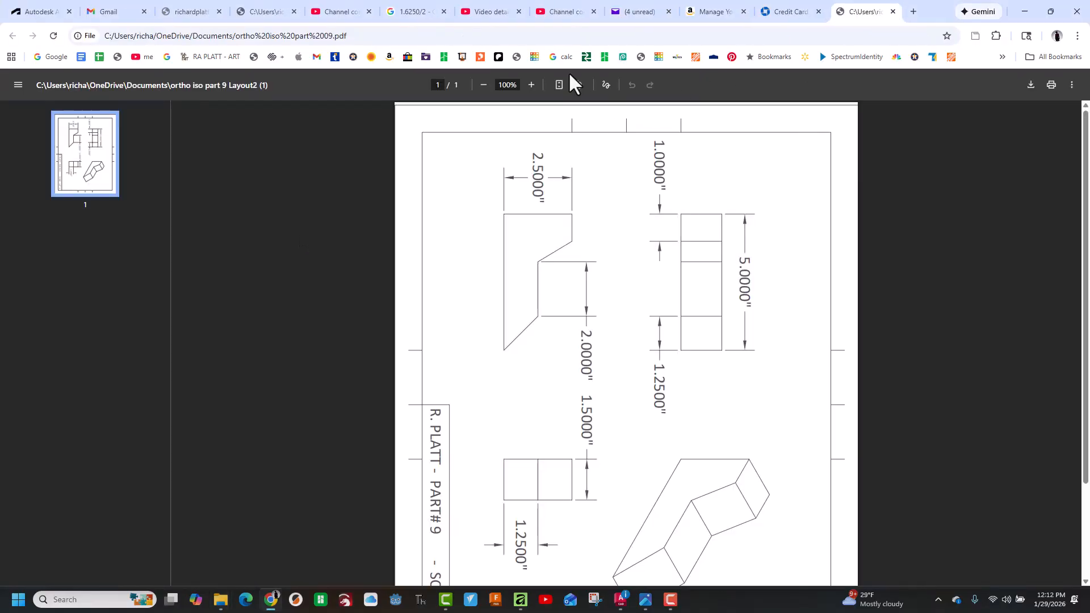
pyautogui.click(583, 85)
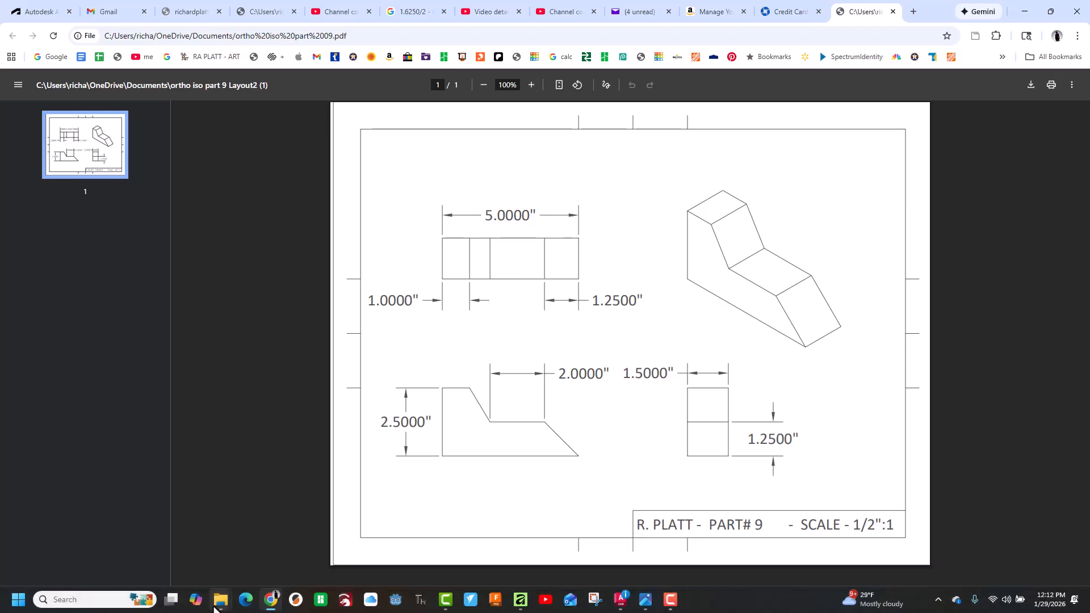
# Switch back to File Explorer and bring up the Documents folder containing the Part 9 files.
pyautogui.moveTo(215, 601)
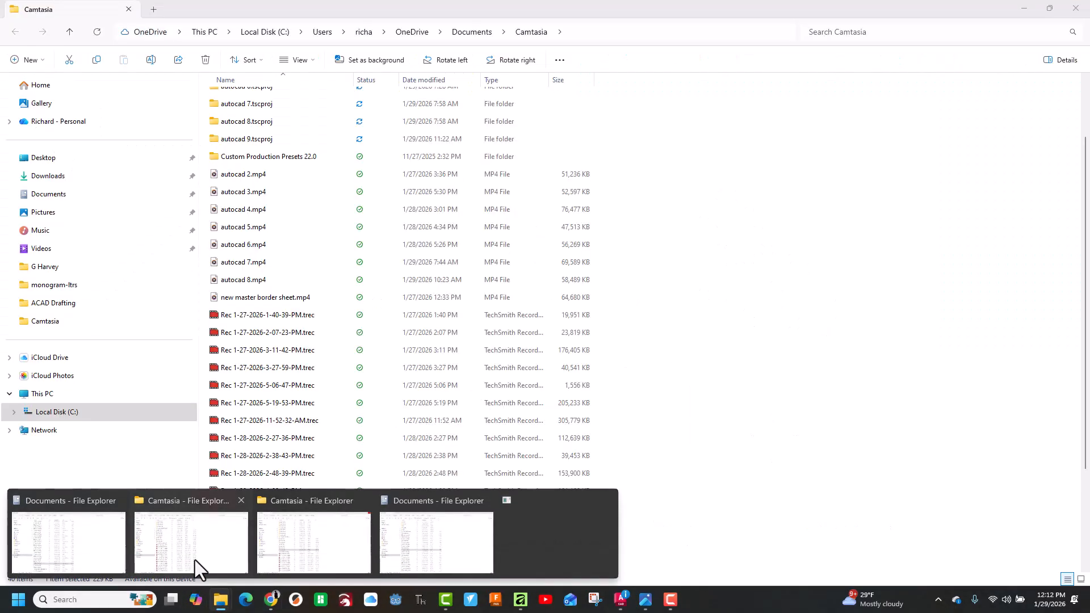
pyautogui.click(196, 560)
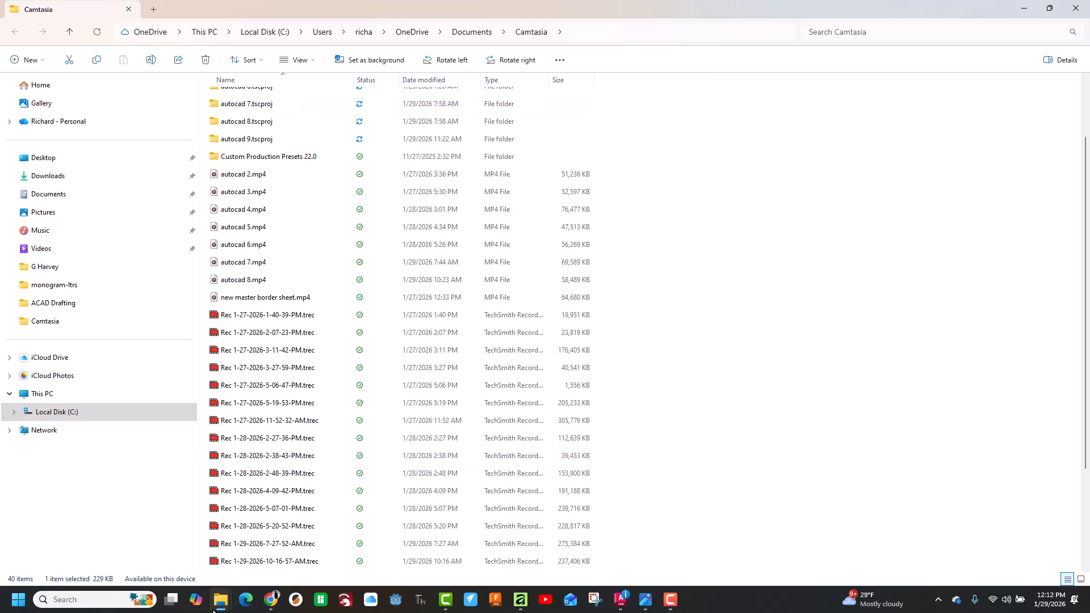
pyautogui.moveTo(215, 607)
pyautogui.click(92, 564)
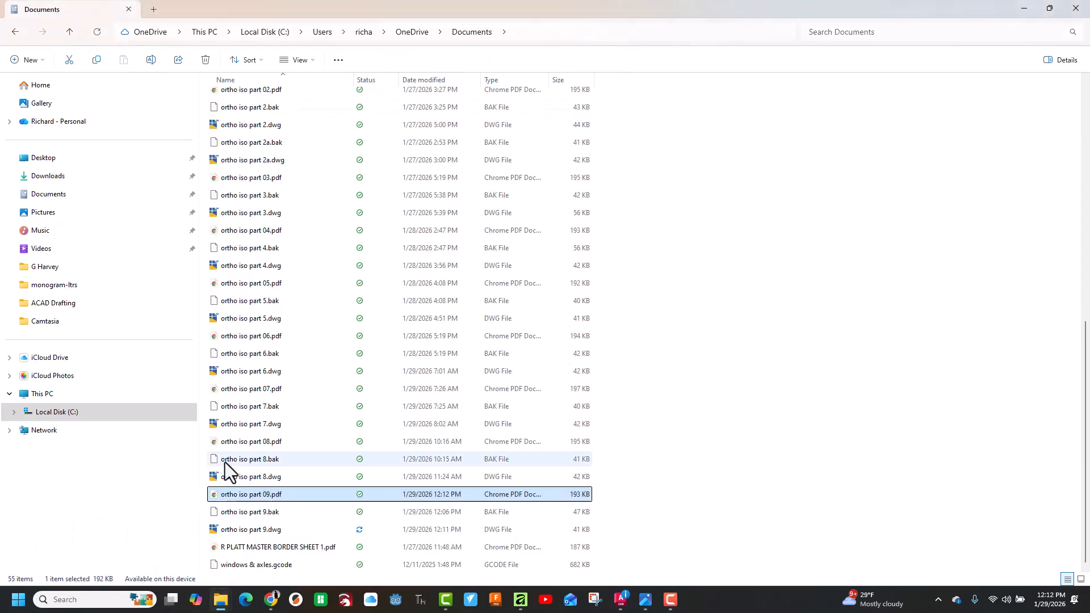